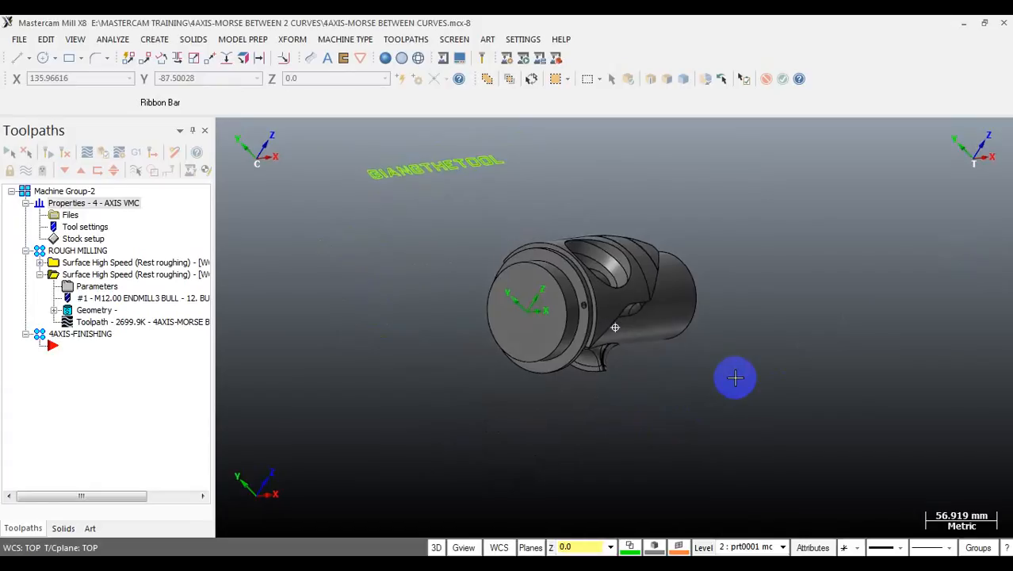
- Examine the cylindrical part's shaped flange, circular pocket and stepped end from several angles
scroll(741, 332, down, 2)
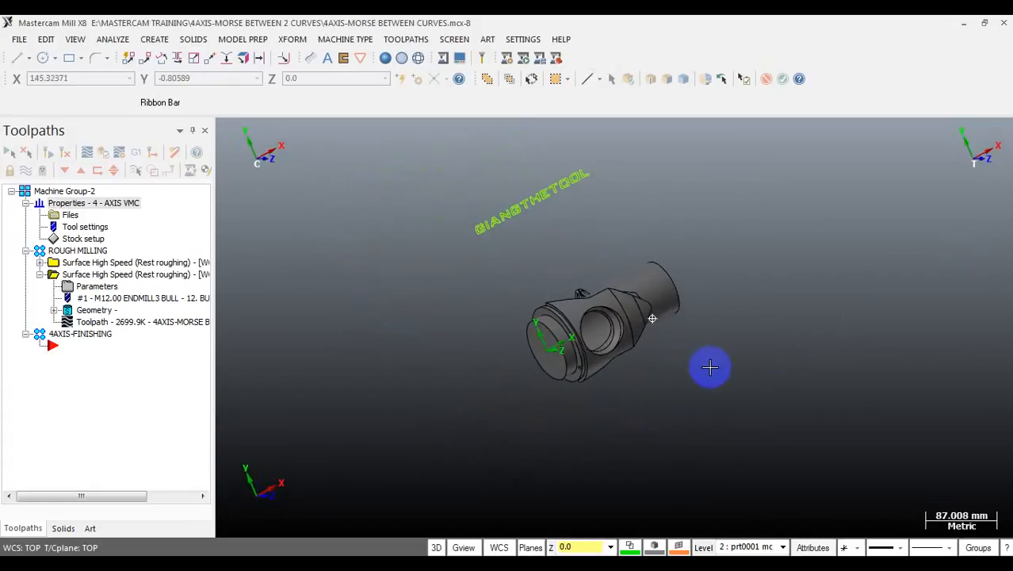
middle_drag(712, 367, 702, 349)
scroll(659, 276, up, 2)
middle_drag(658, 279, 615, 286)
scroll(578, 247, down, 1)
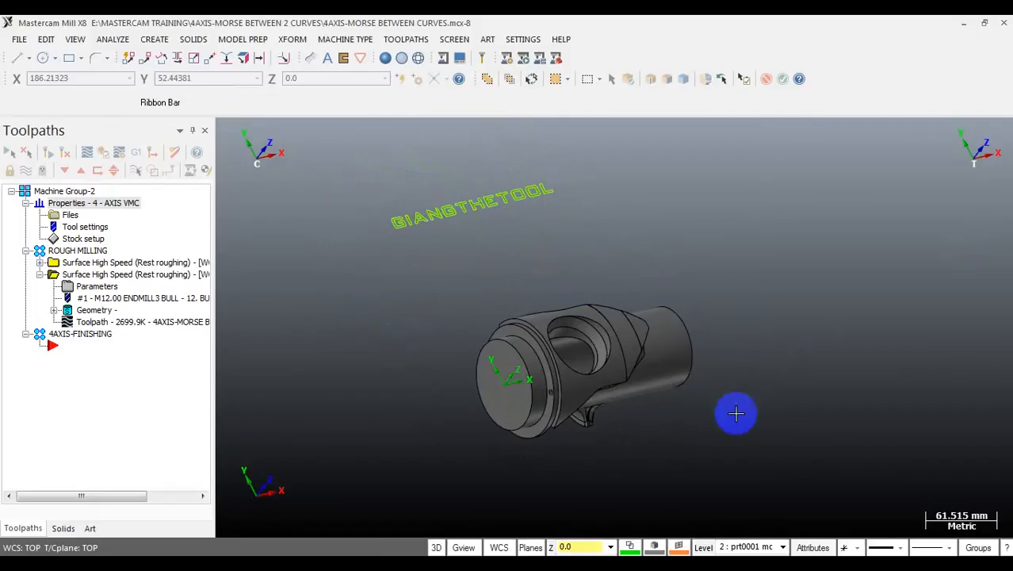
scroll(710, 407, up, 3)
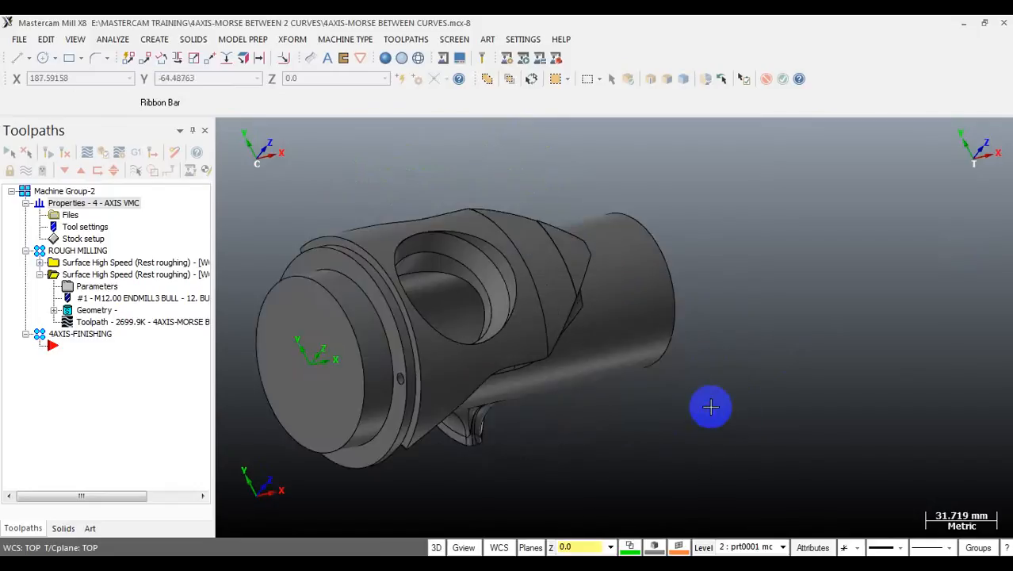
scroll(753, 400, down, 3)
middle_drag(727, 403, 668, 397)
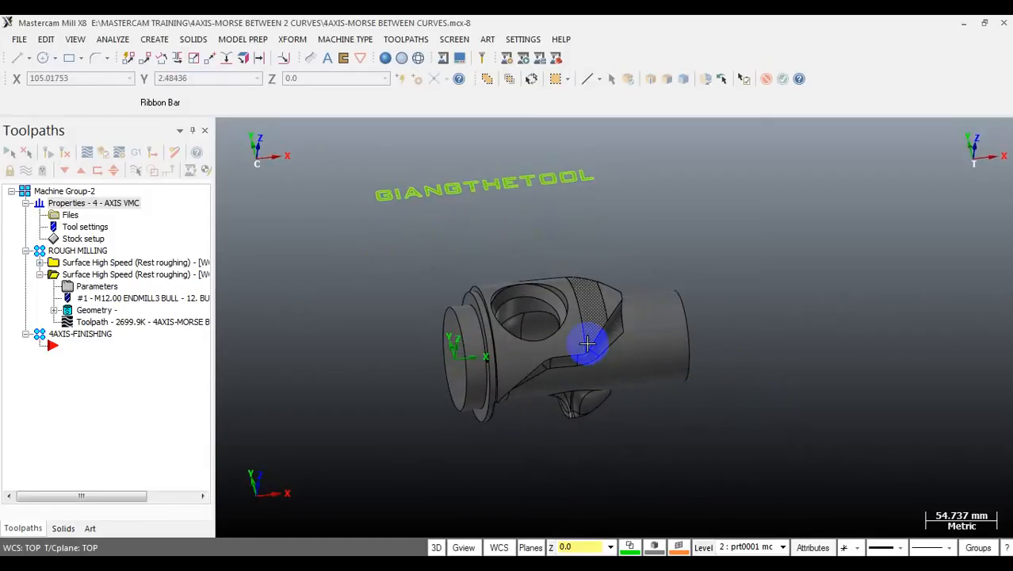
scroll(590, 347, up, 3)
middle_drag(694, 440, 682, 422)
scroll(543, 311, up, 1)
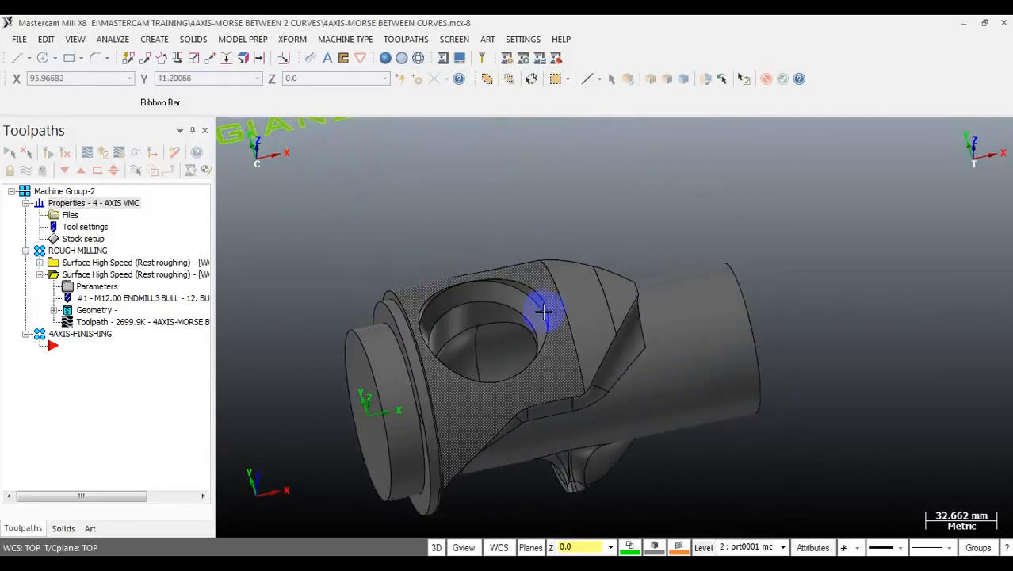
scroll(543, 312, down, 4)
middle_drag(554, 332, 420, 231)
scroll(562, 339, up, 3)
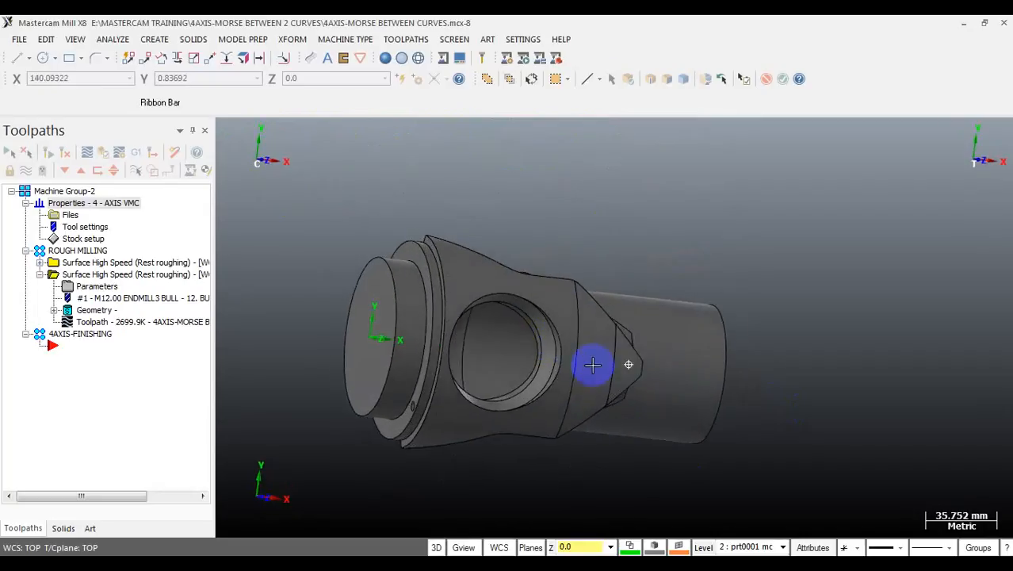
middle_drag(593, 364, 576, 261)
scroll(514, 271, down, 2)
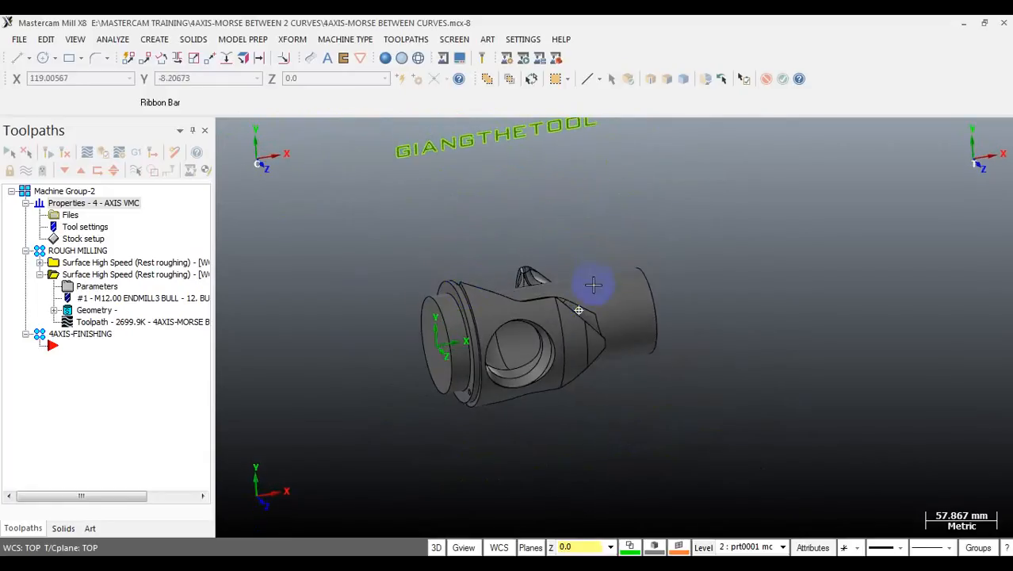
- Turn on the stock display in the machine group's stock setup, using the solid shape shaded and fitted to the screen
click(70, 241)
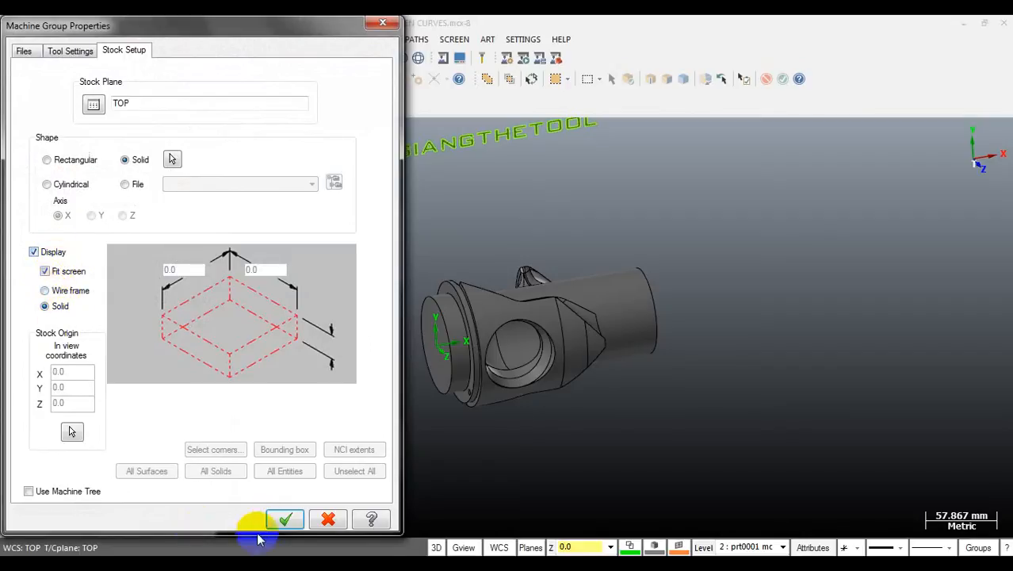
click(279, 518)
middle_drag(513, 347, 494, 349)
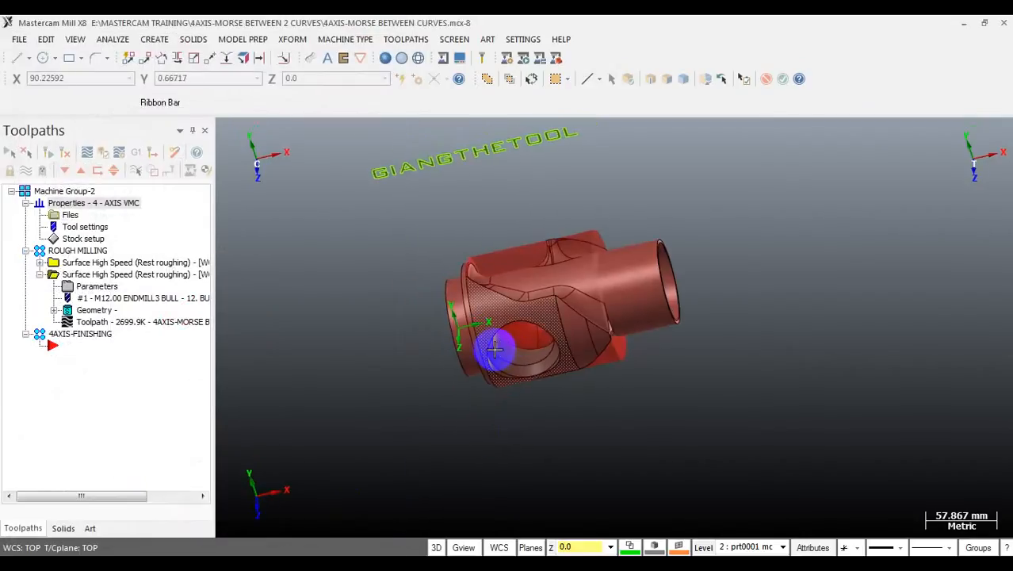
mouse_move(650, 291)
middle_down()
mouse_move(599, 283)
mouse_move(651, 282)
mouse_move(626, 273)
mouse_move(543, 265)
mouse_move(644, 260)
mouse_move(570, 265)
mouse_move(576, 249)
mouse_move(620, 254)
mouse_move(660, 274)
mouse_move(507, 263)
mouse_move(547, 294)
mouse_move(656, 271)
mouse_move(710, 300)
mouse_move(674, 271)
mouse_move(679, 298)
mouse_move(569, 261)
mouse_move(554, 219)
mouse_move(543, 249)
mouse_move(459, 227)
mouse_move(532, 211)
mouse_move(493, 186)
mouse_move(601, 215)
mouse_move(505, 200)
middle_up()
scroll(505, 201, down, 1)
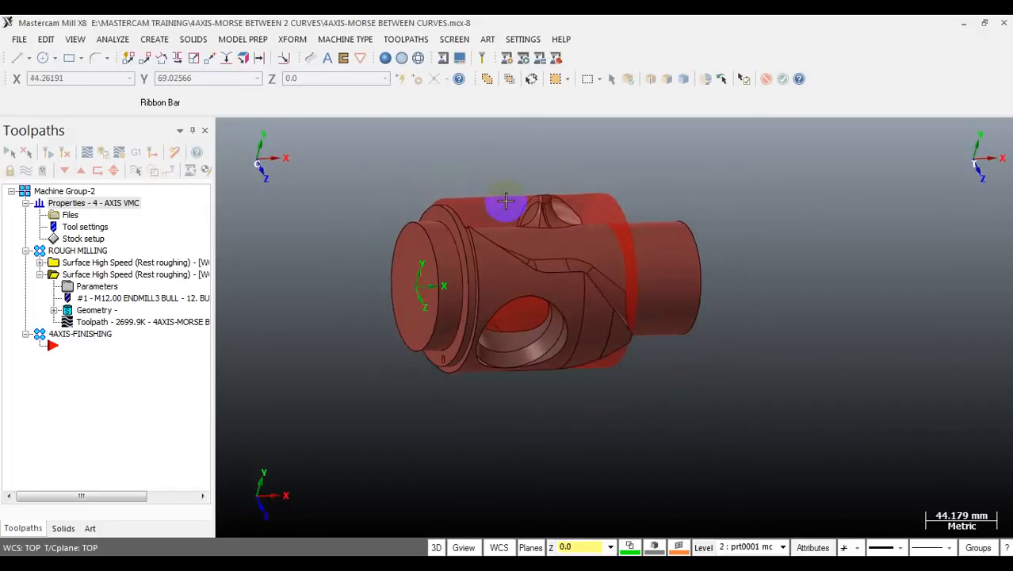
- Select the first Surface High Speed (Rest roughing) operation and widen the toolpath list to show the full operation names
click(69, 263)
ctrl+click(70, 276)
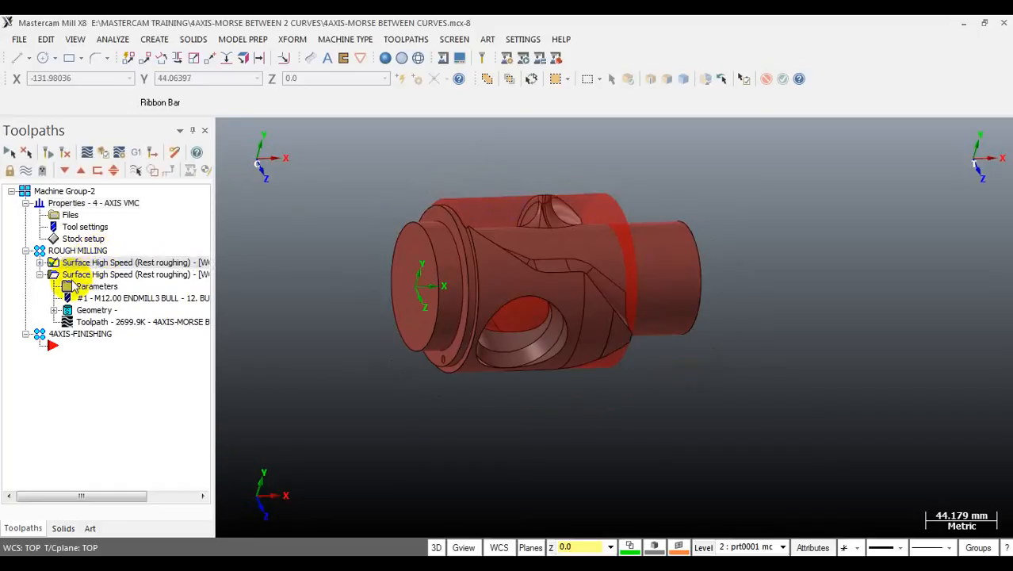
ctrl+click(105, 263)
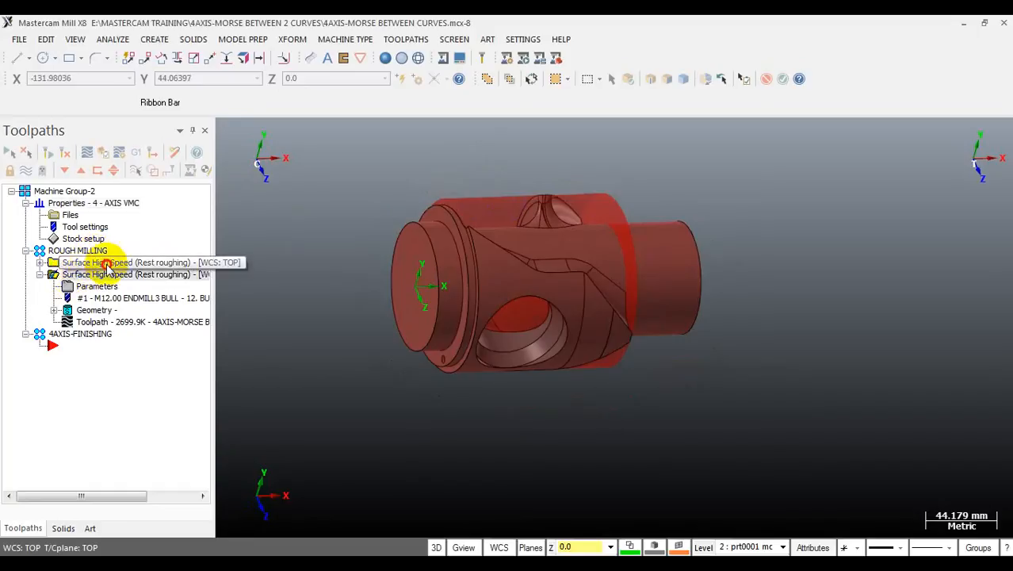
click(202, 264)
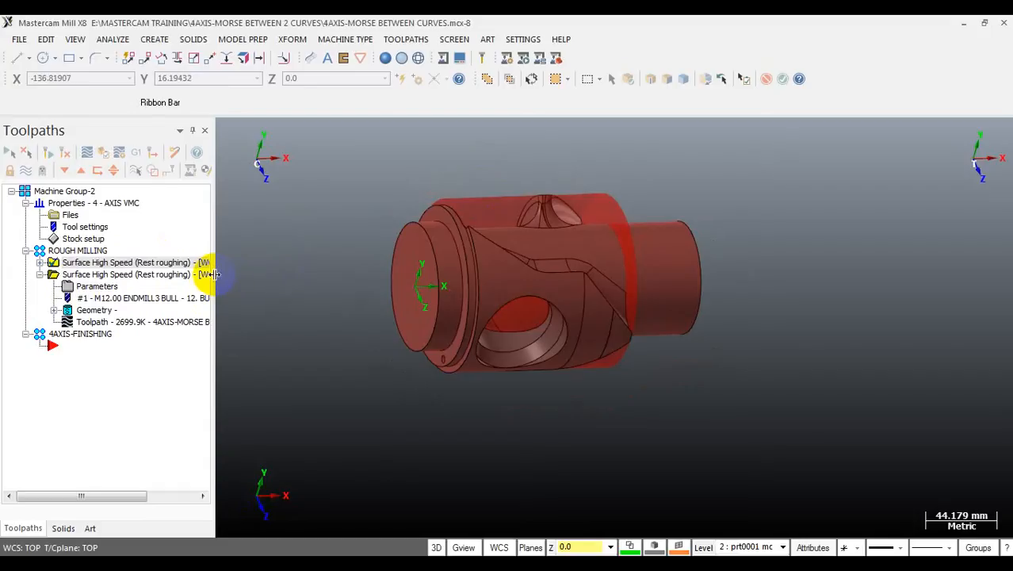
drag(214, 274, 305, 274)
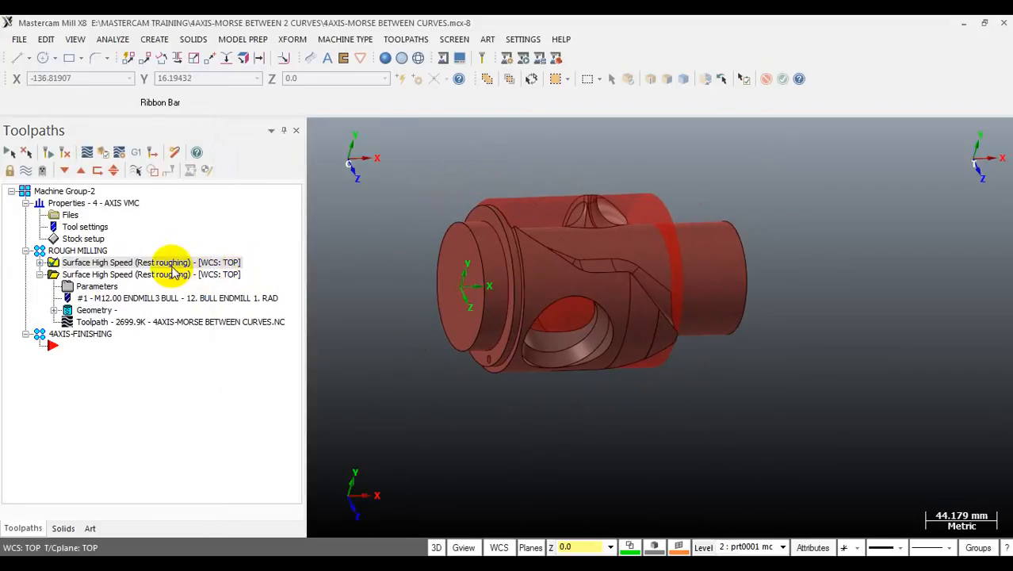
- Expand the first rest roughing operation and backplot its toolpath through to the end
mouse_move(592, 281)
middle_down()
mouse_move(515, 249)
mouse_move(610, 228)
mouse_move(575, 204)
mouse_move(585, 215)
mouse_move(581, 183)
mouse_move(578, 242)
mouse_move(557, 198)
mouse_move(545, 196)
mouse_move(580, 201)
mouse_move(573, 173)
mouse_move(560, 332)
mouse_move(583, 233)
middle_up()
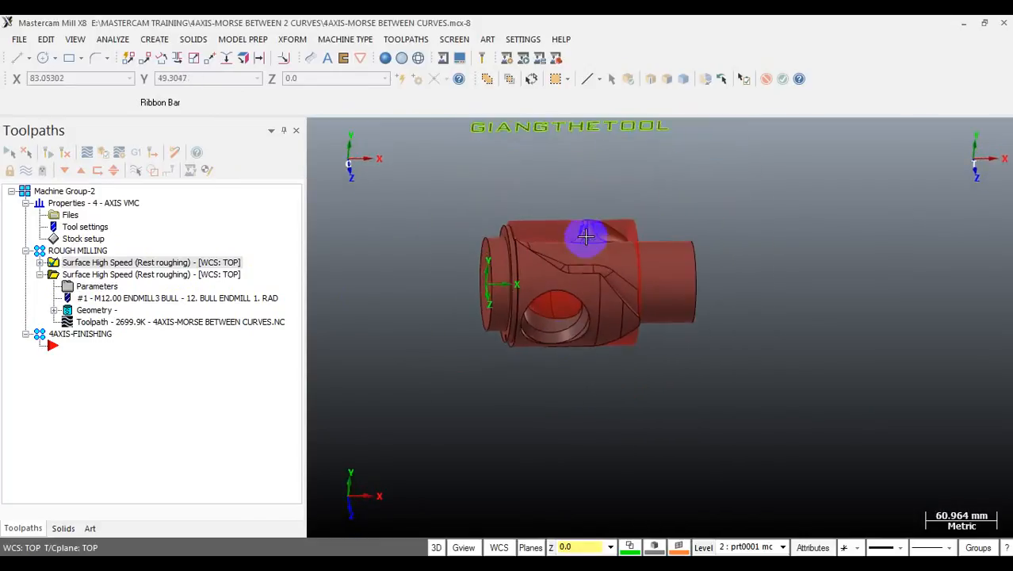
click(39, 263)
click(106, 311)
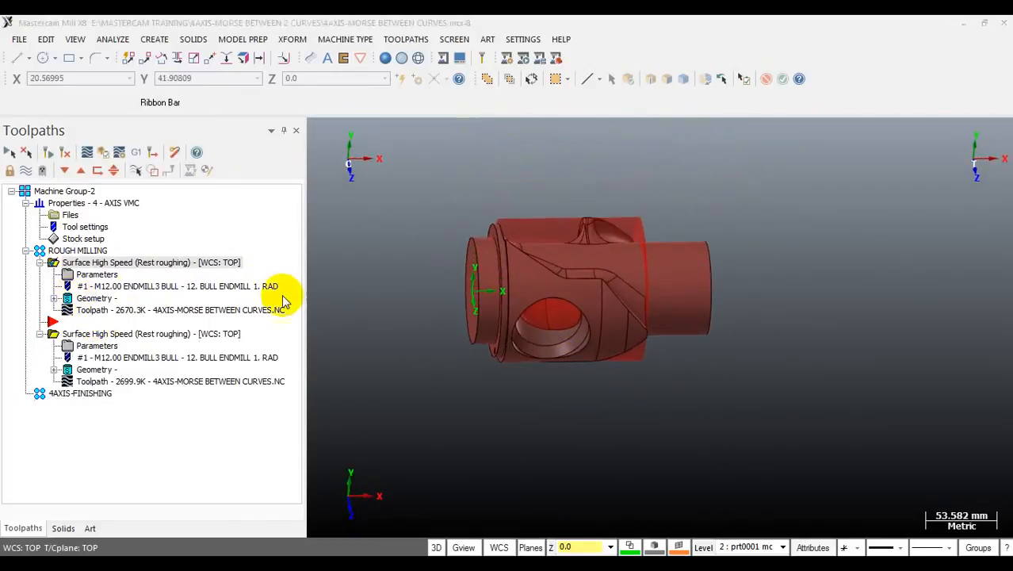
drag(536, 137, 1002, 158)
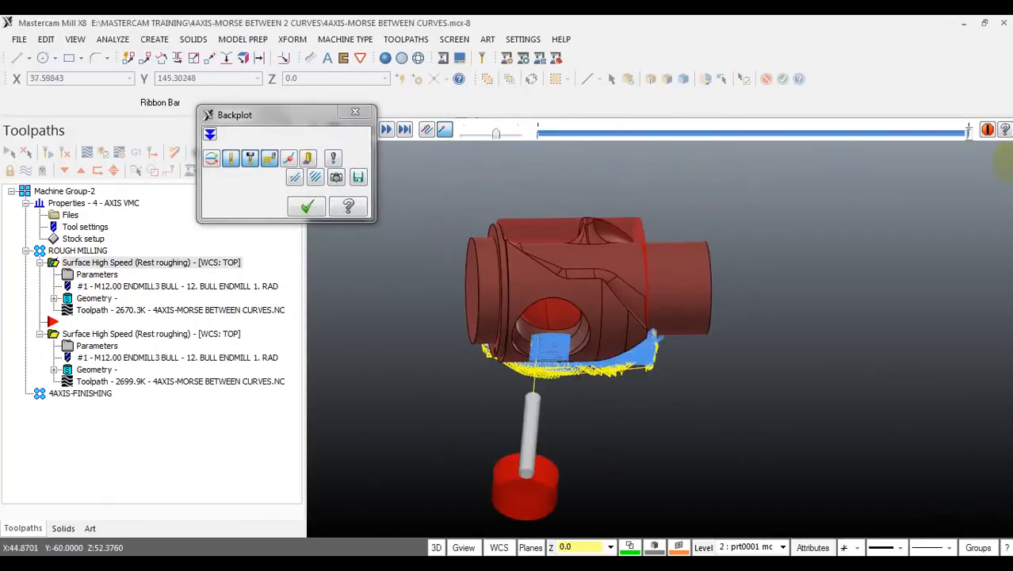
click(90, 385)
click(306, 207)
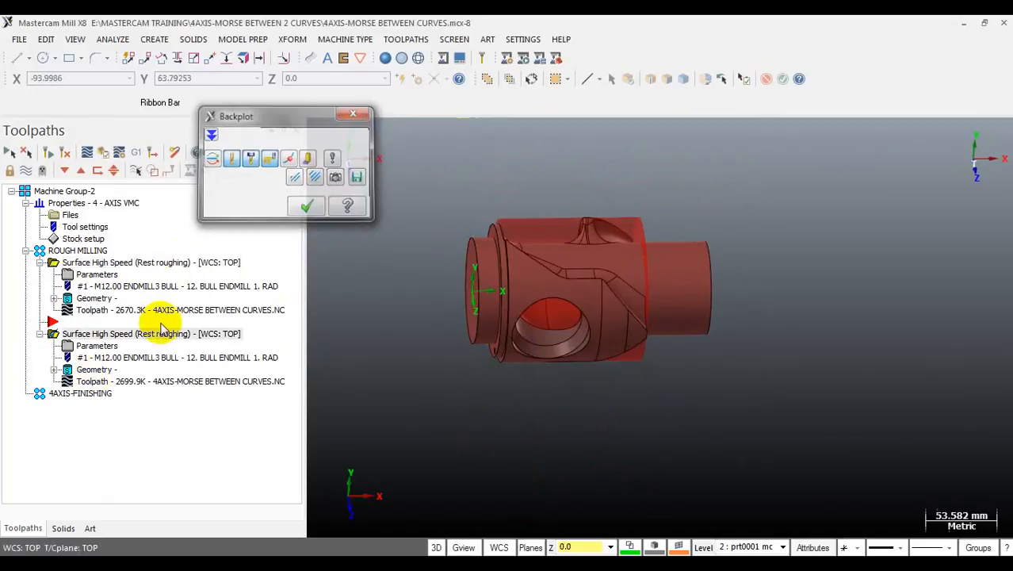
- Backplot the second rest roughing toolpath to the end, inspect it around the part, and close the backplot
click(101, 384)
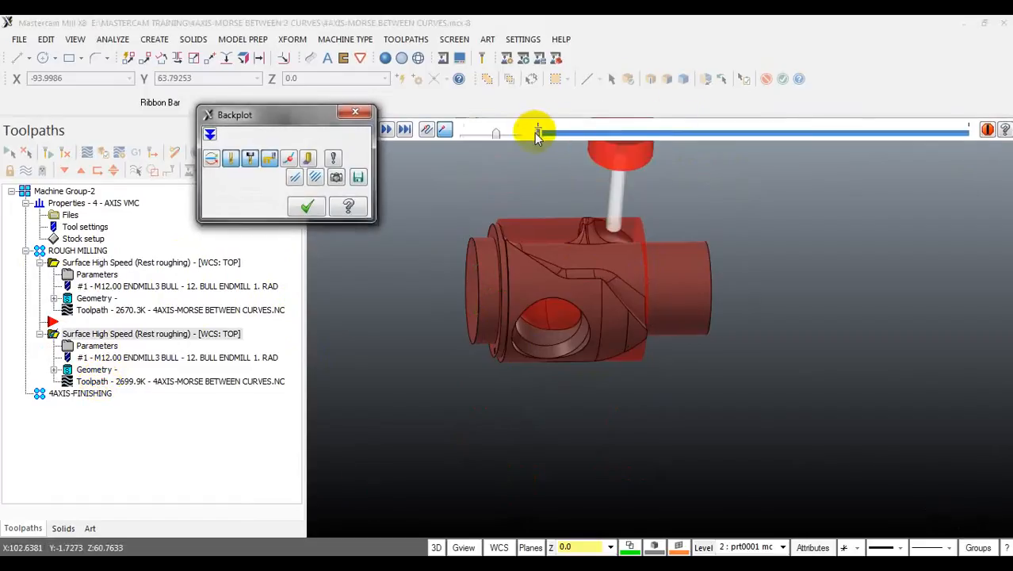
drag(536, 132, 968, 138)
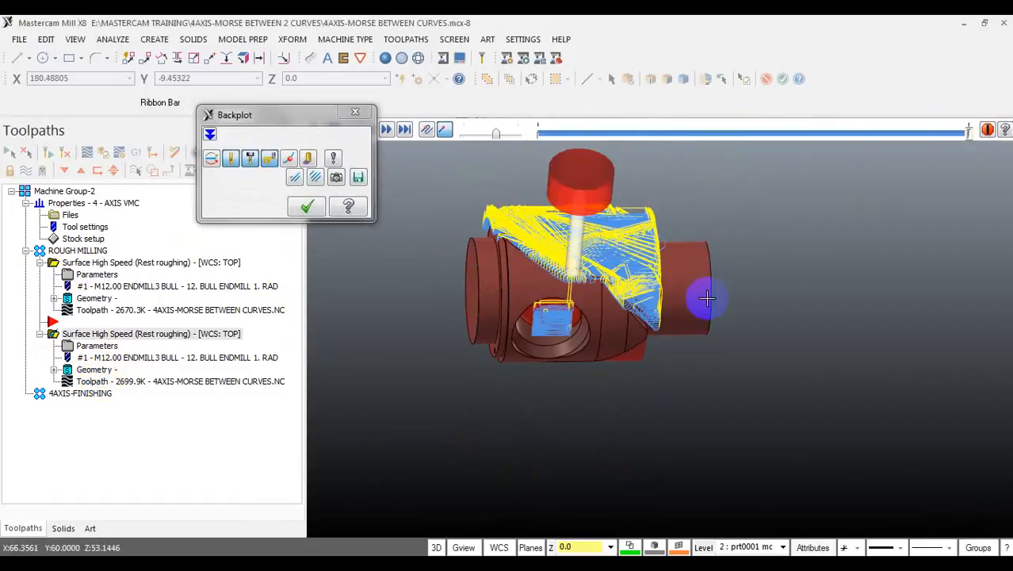
middle_drag(707, 298, 742, 284)
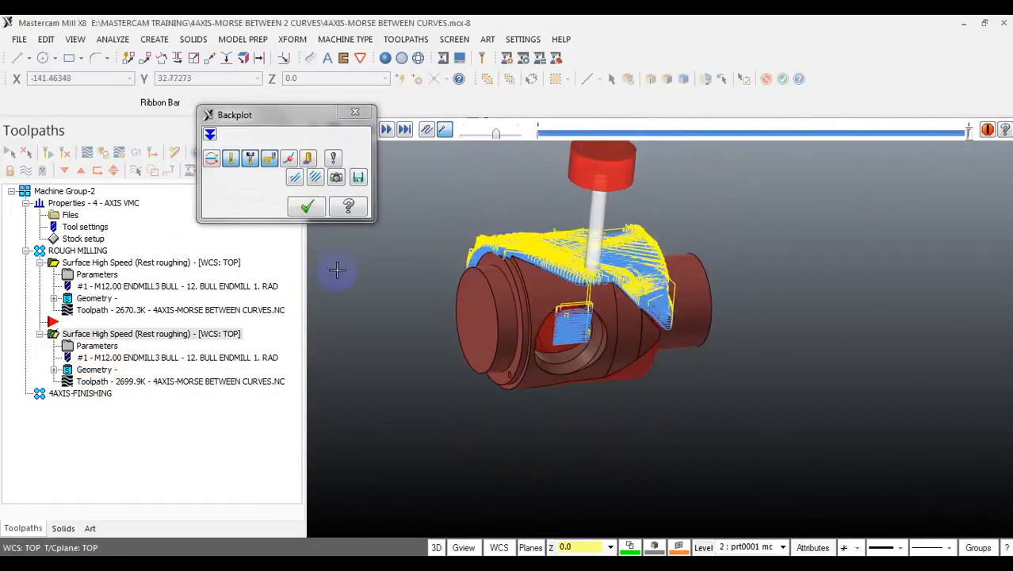
click(311, 207)
middle_drag(559, 260, 741, 201)
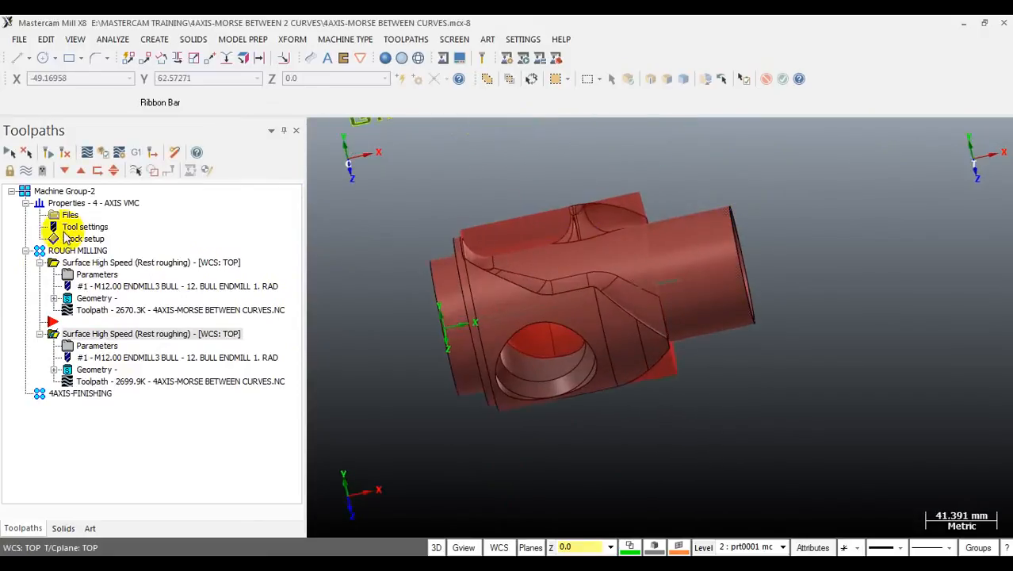
- Collapse the first rest roughing operation and move the insert arrow to the end of the ROUGH MILLING group
click(39, 263)
drag(49, 273, 107, 311)
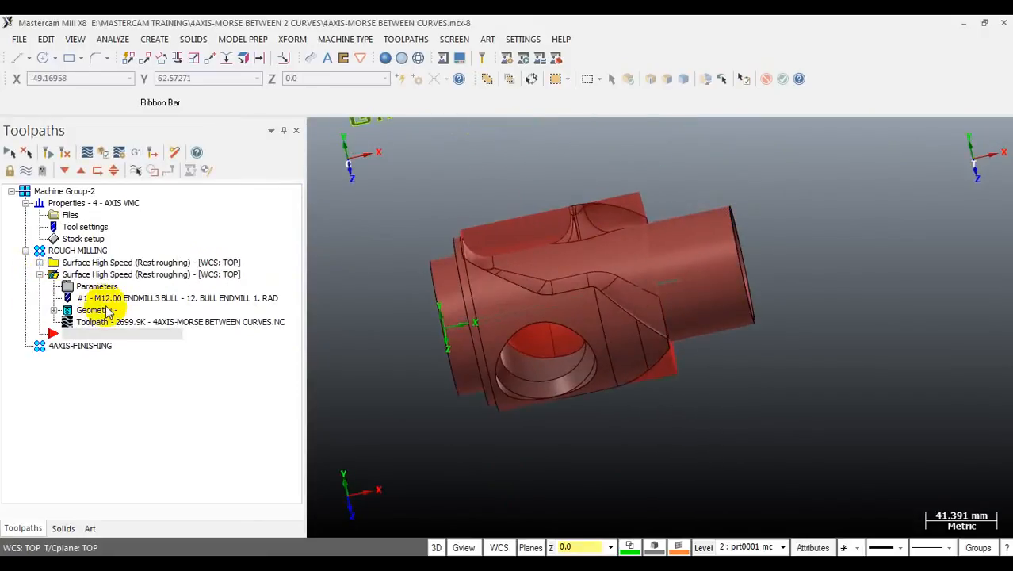
click(71, 267)
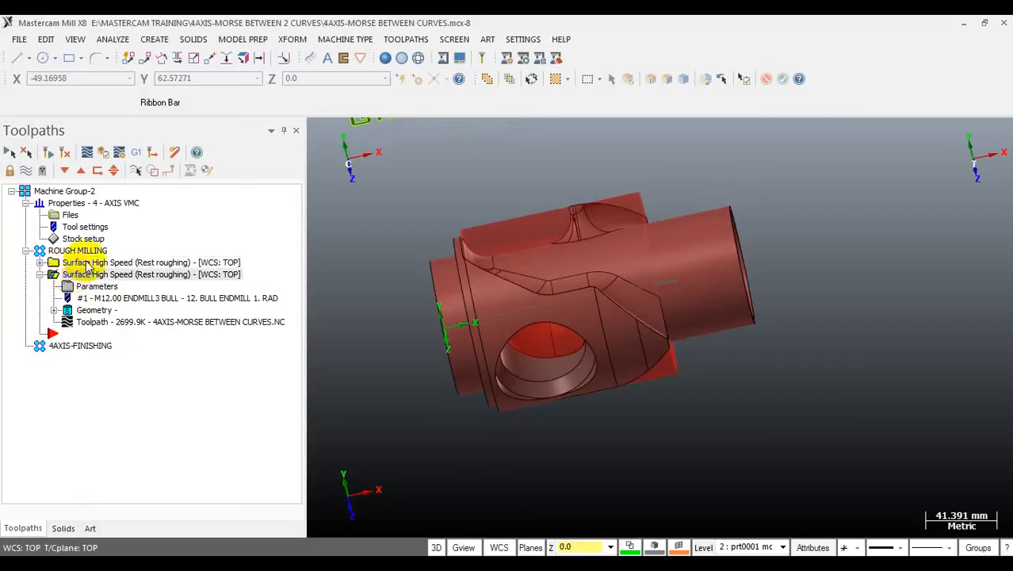
- Open the Plane Manager, preview the BACK-1 and FRONT1 planes on the part, and close it
click(499, 547)
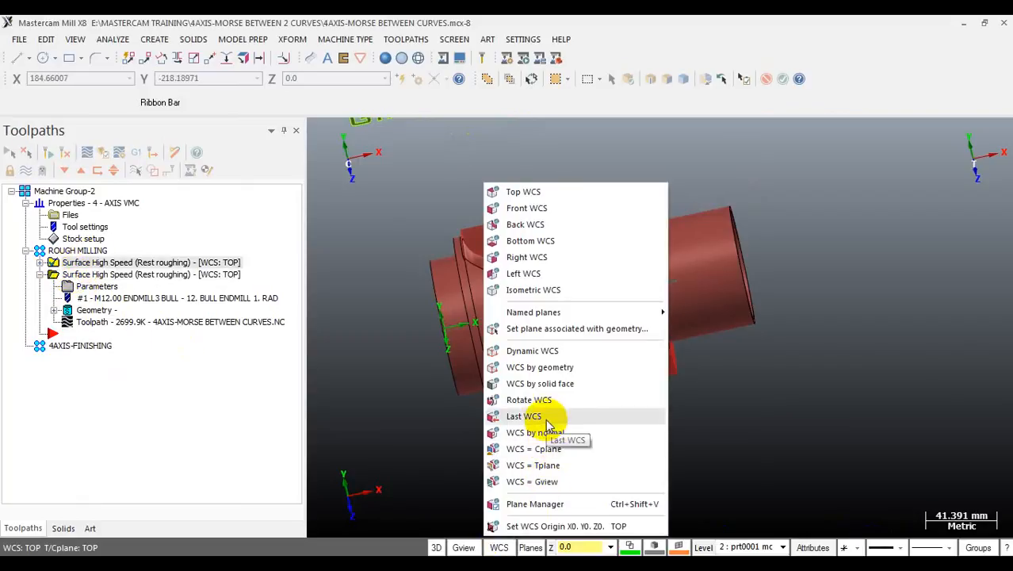
click(547, 504)
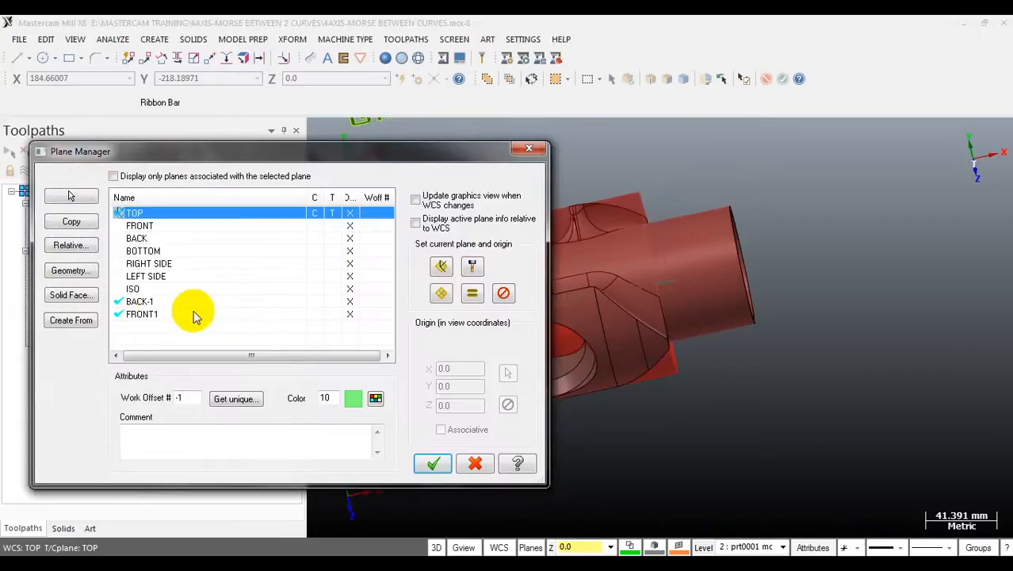
click(162, 301)
drag(448, 157, 269, 180)
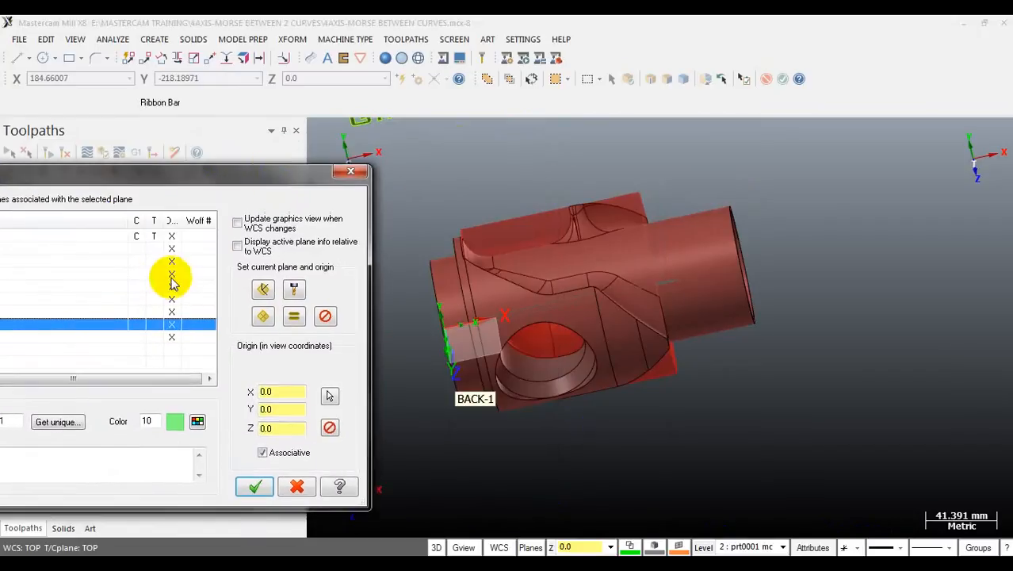
click(103, 324)
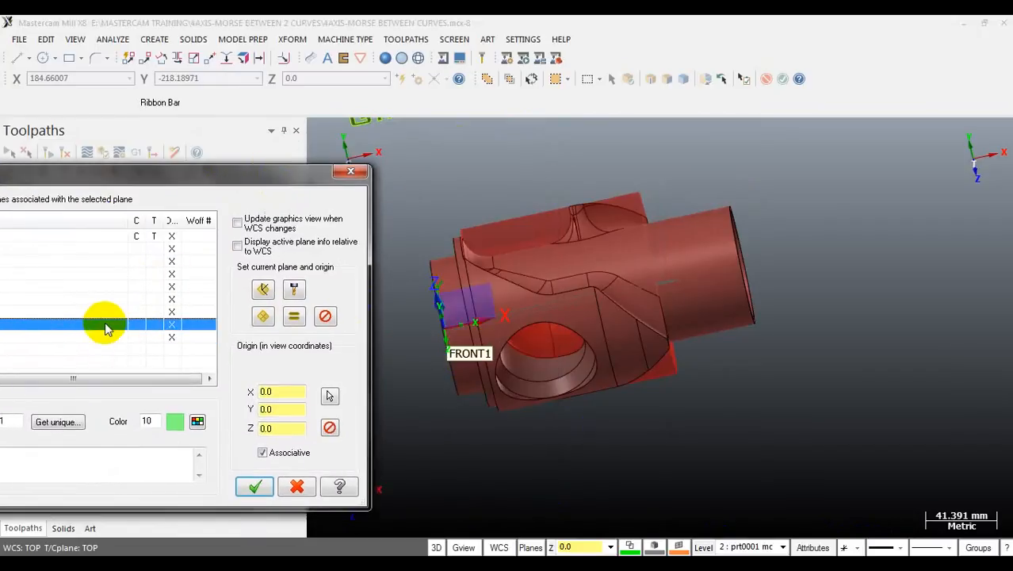
click(358, 172)
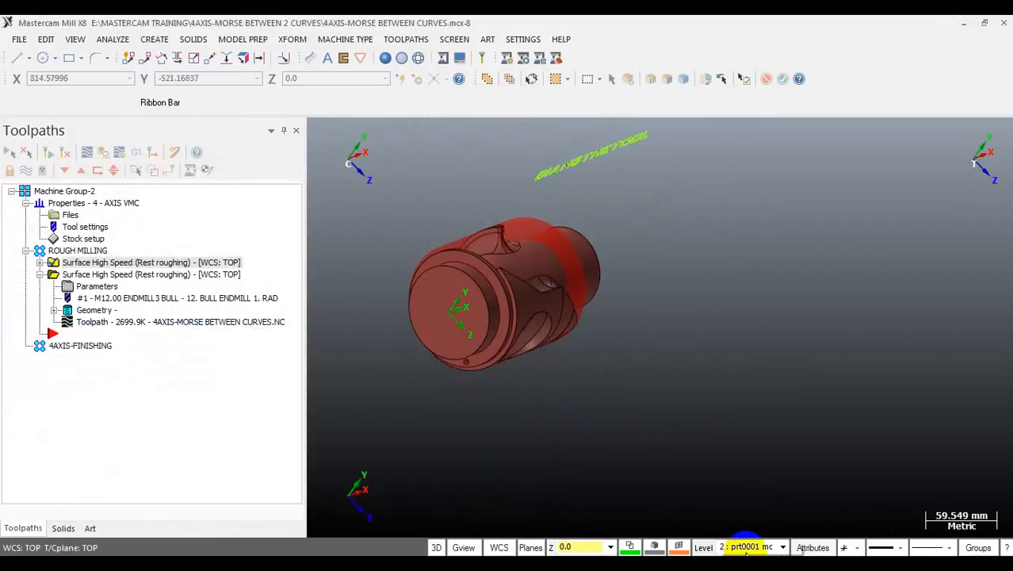
- Reopen the Plane Manager, move it clear of the part, and compare the orientations of the FRONT1 and BACK-1 planes
click(513, 546)
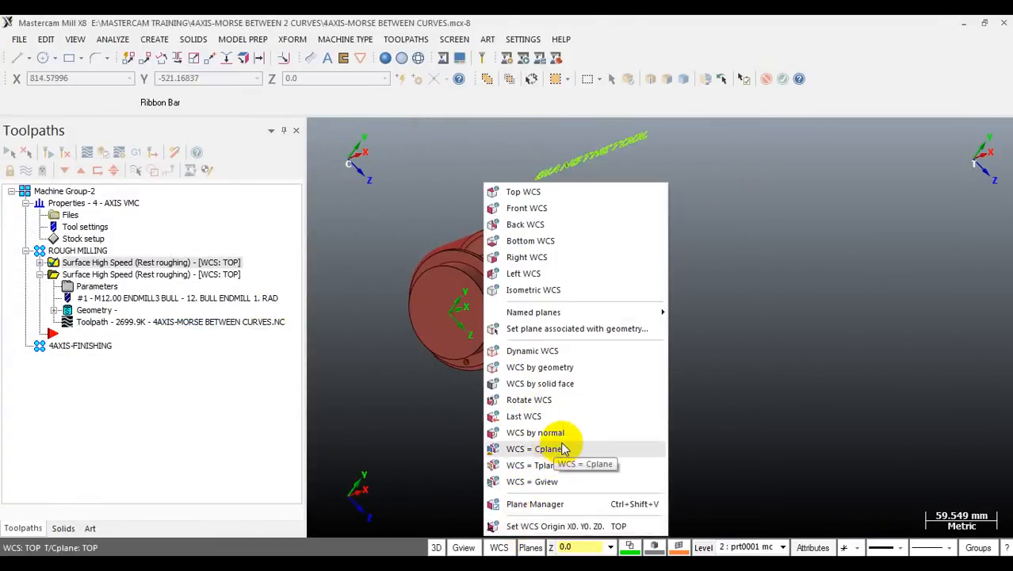
click(539, 504)
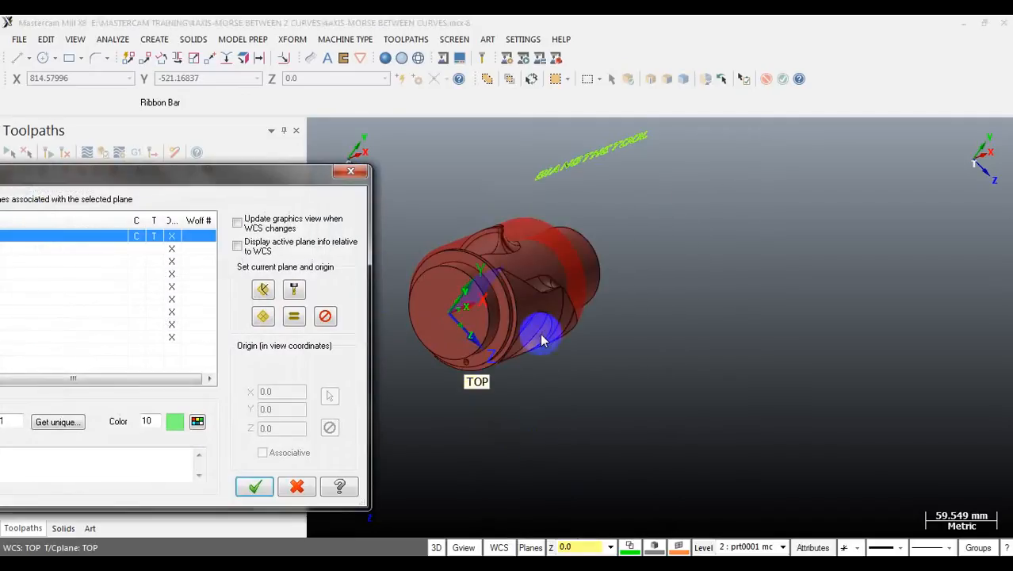
drag(135, 179, 914, 183)
click(726, 329)
click(726, 316)
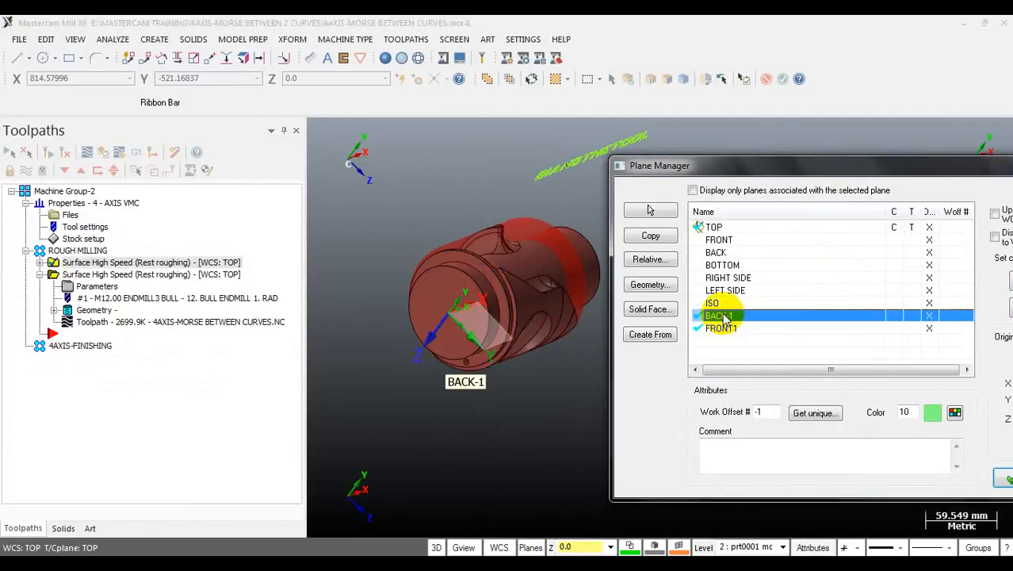
click(717, 329)
click(717, 315)
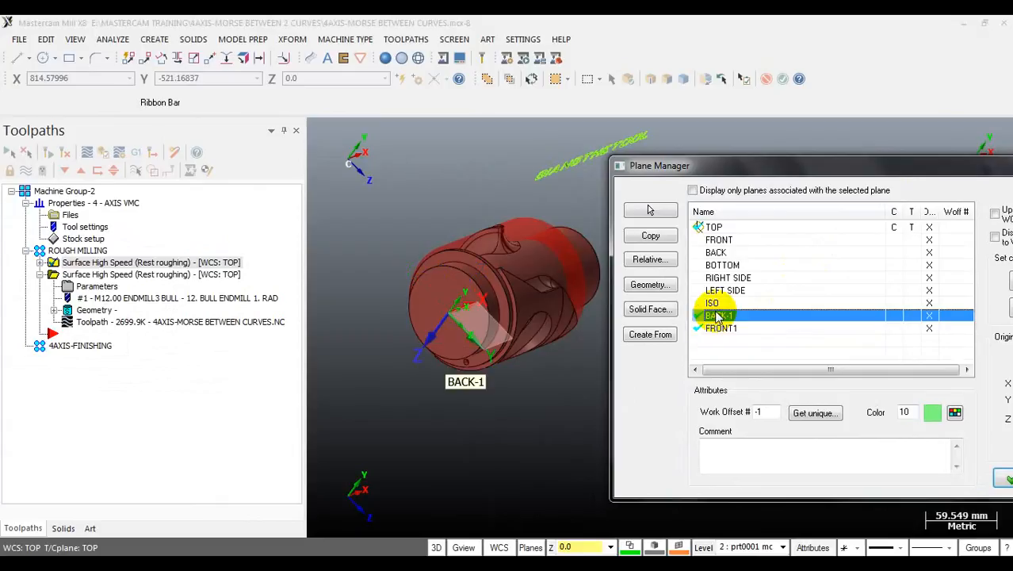
click(717, 329)
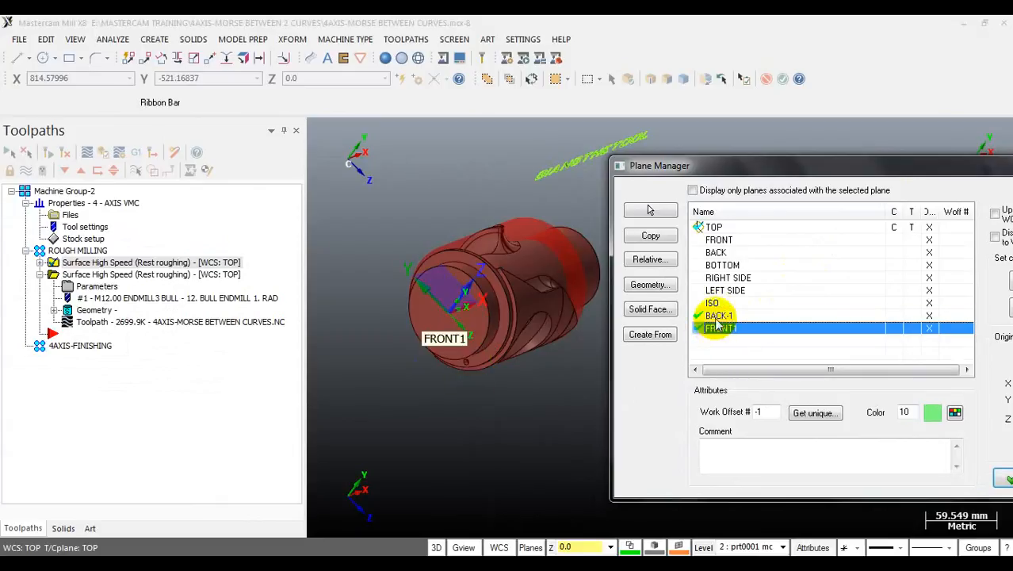
click(718, 315)
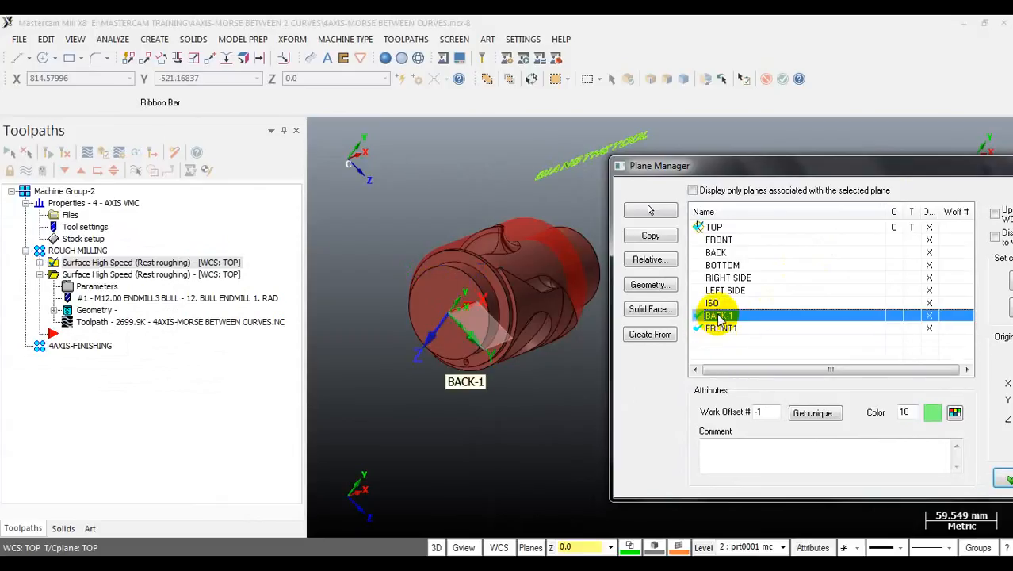
- Close the Plane Manager and collapse the second rest roughing operation inside the ROUGH MILLING group
click(1002, 479)
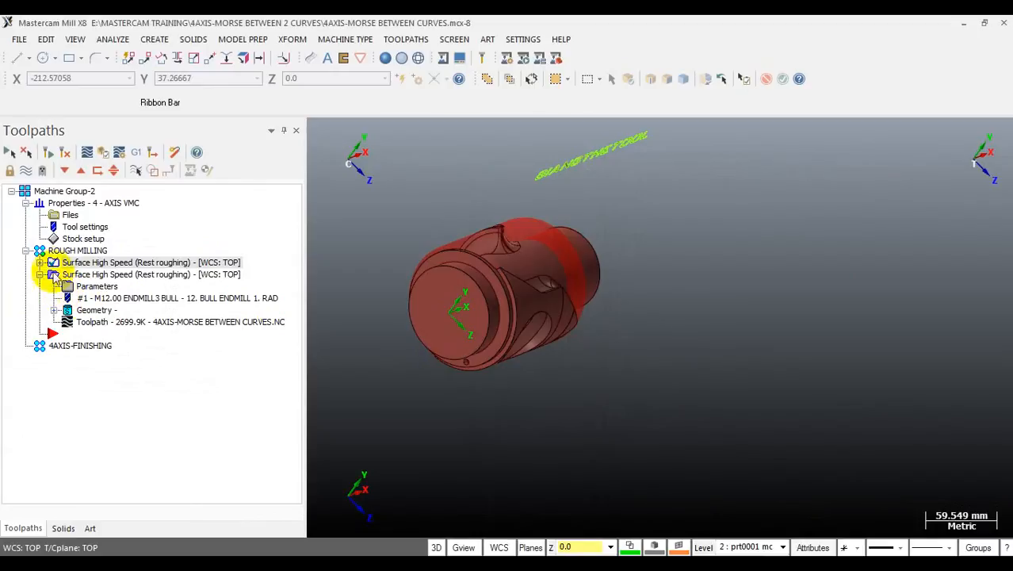
click(26, 251)
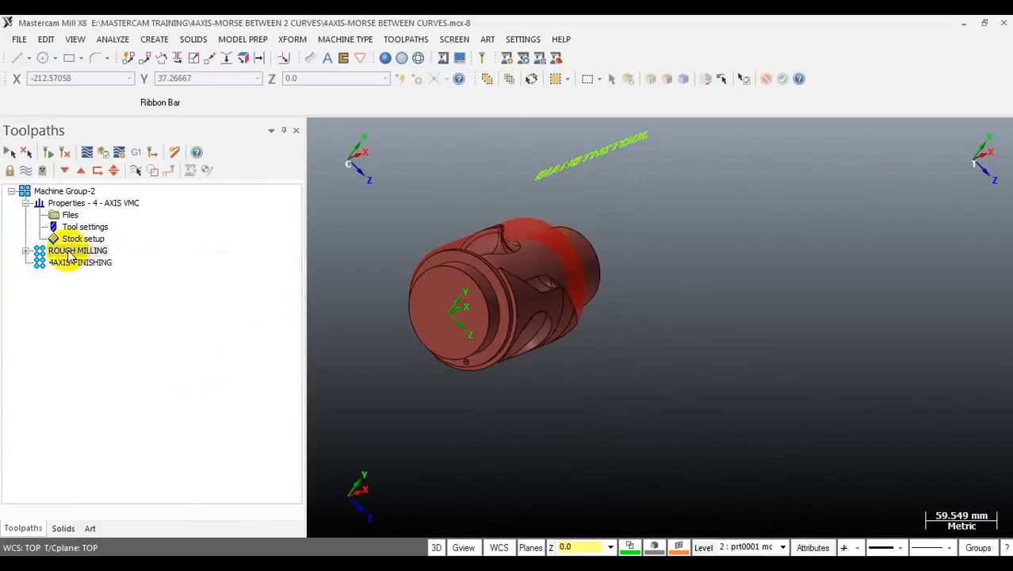
click(26, 252)
click(39, 275)
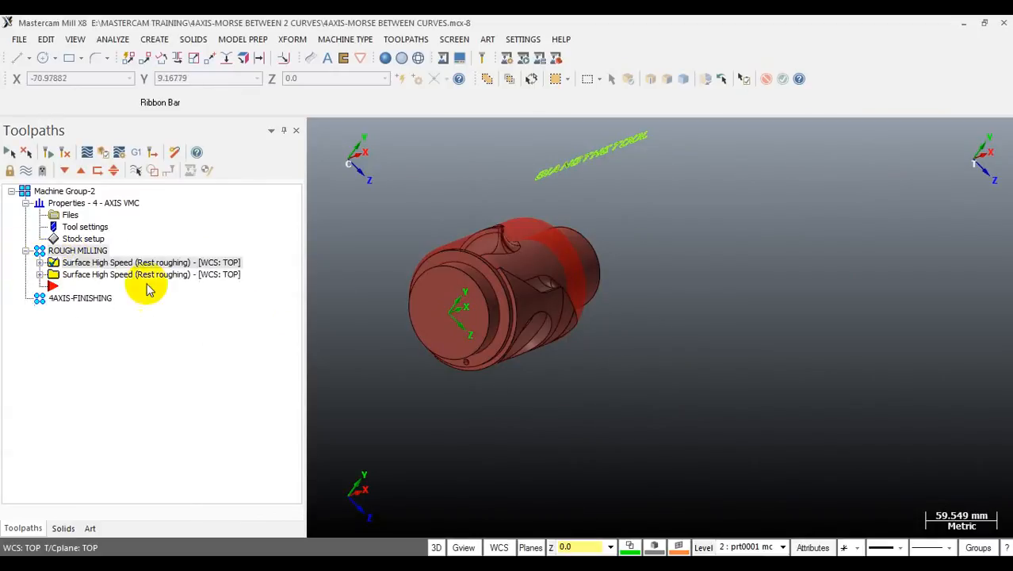
- Open the first rest roughing operation in Verify and run its material removal simulation
mouse_move(442, 293)
middle_down()
mouse_move(508, 249)
mouse_move(579, 269)
mouse_move(585, 288)
mouse_move(769, 308)
mouse_move(481, 276)
mouse_move(597, 296)
mouse_move(554, 320)
mouse_move(535, 242)
mouse_move(592, 287)
mouse_move(534, 302)
mouse_move(582, 294)
mouse_move(610, 256)
mouse_move(671, 334)
mouse_move(544, 240)
middle_up()
scroll(545, 240, up, 3)
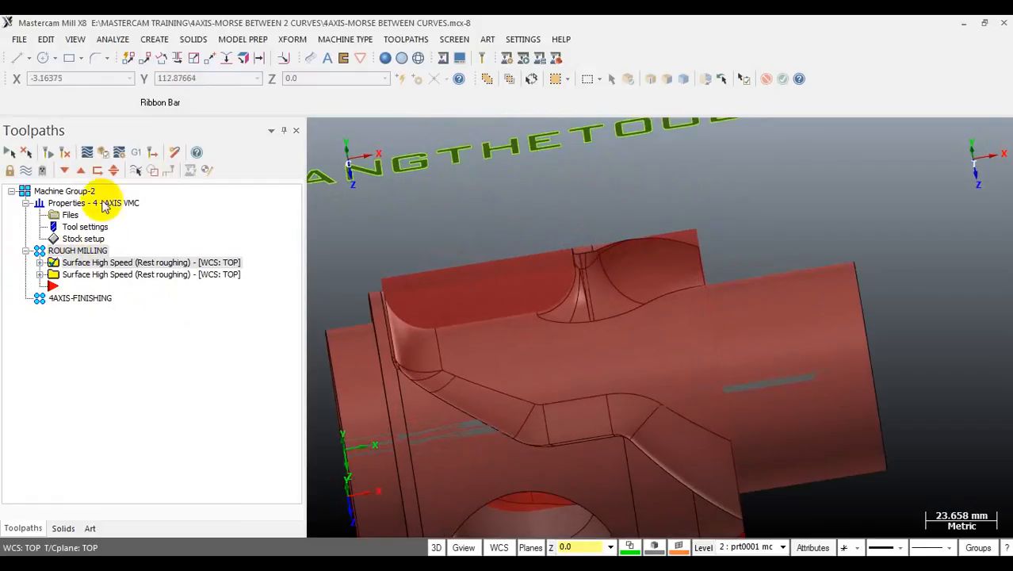
click(104, 153)
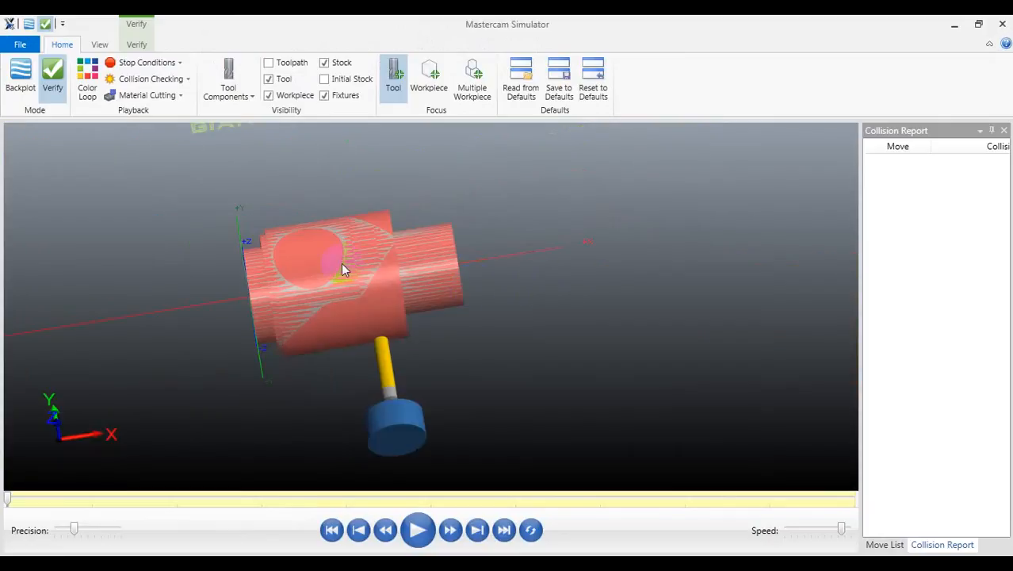
click(536, 532)
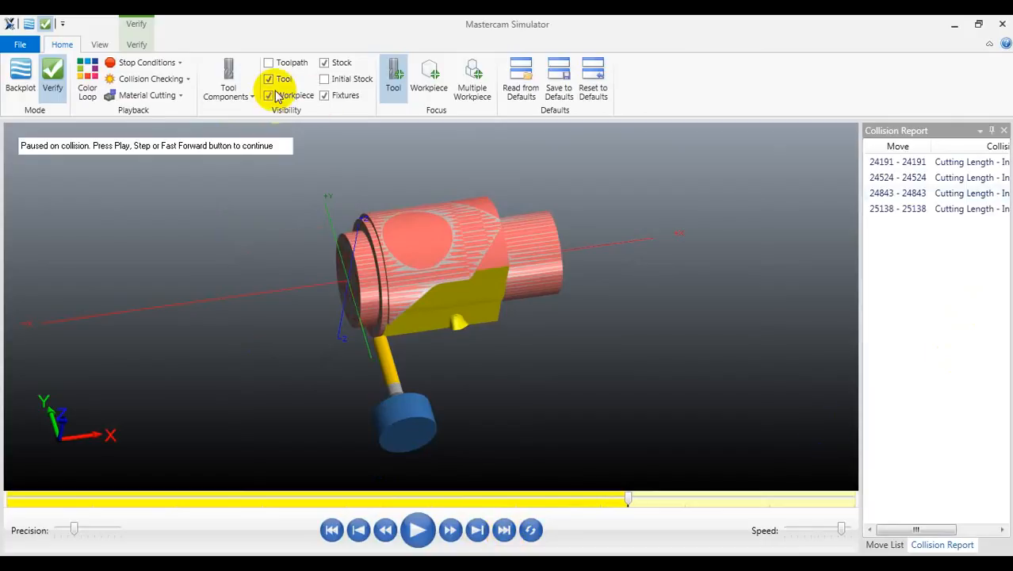
- Turn off the collision stop condition and review the entries for moves 24524, 25138 and 25436 in the collision report
click(129, 63)
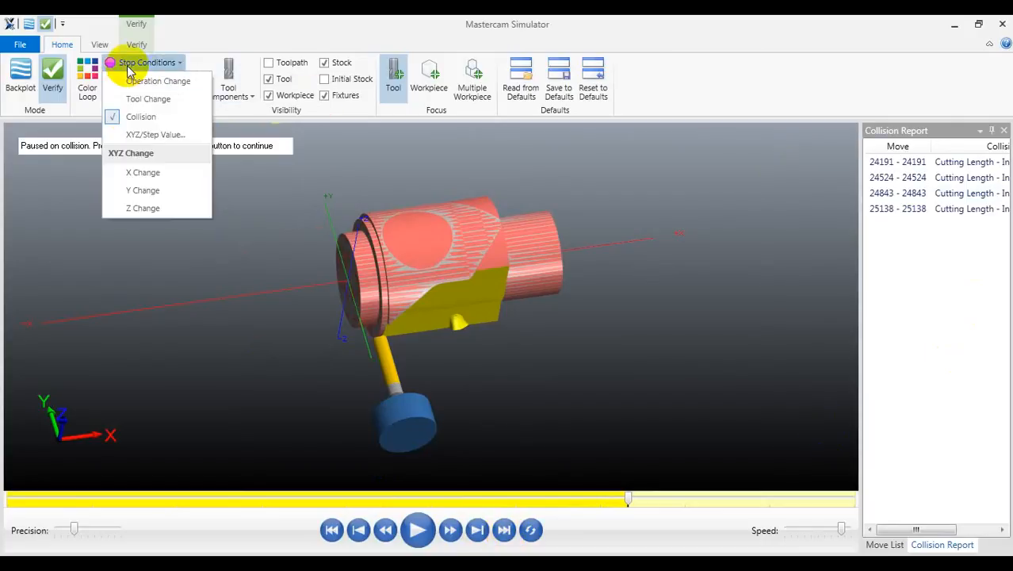
click(125, 116)
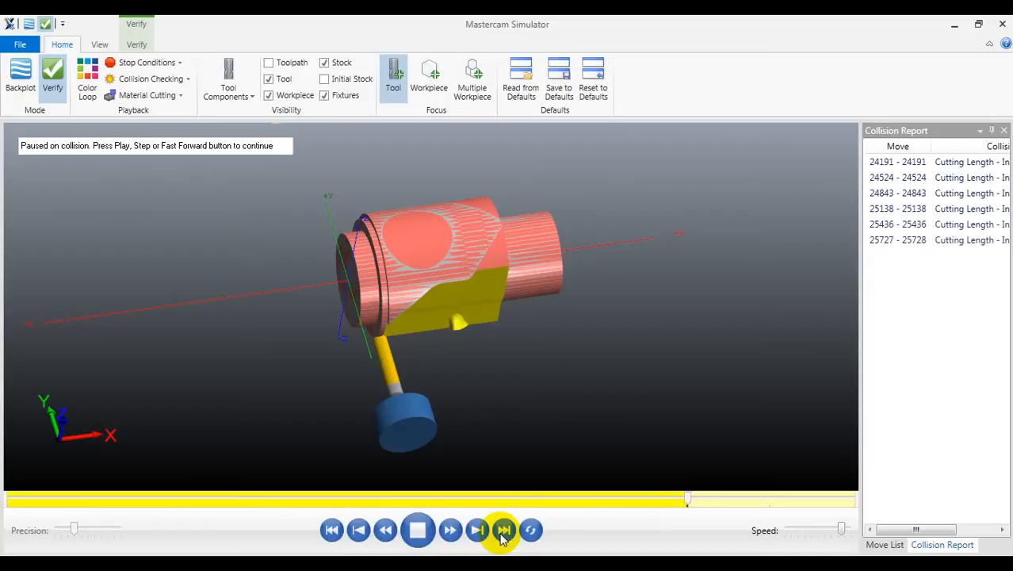
click(917, 176)
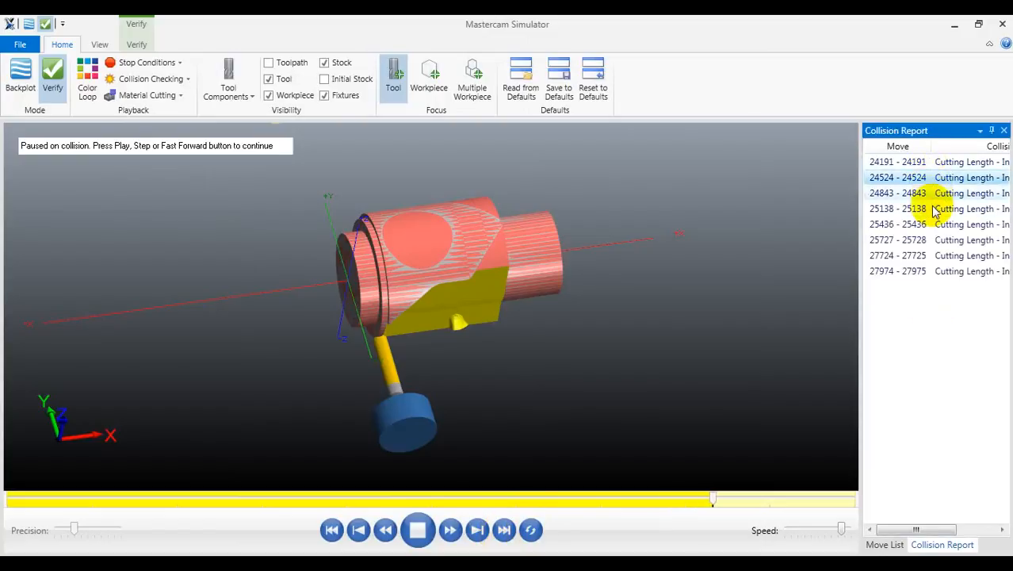
click(935, 209)
click(904, 225)
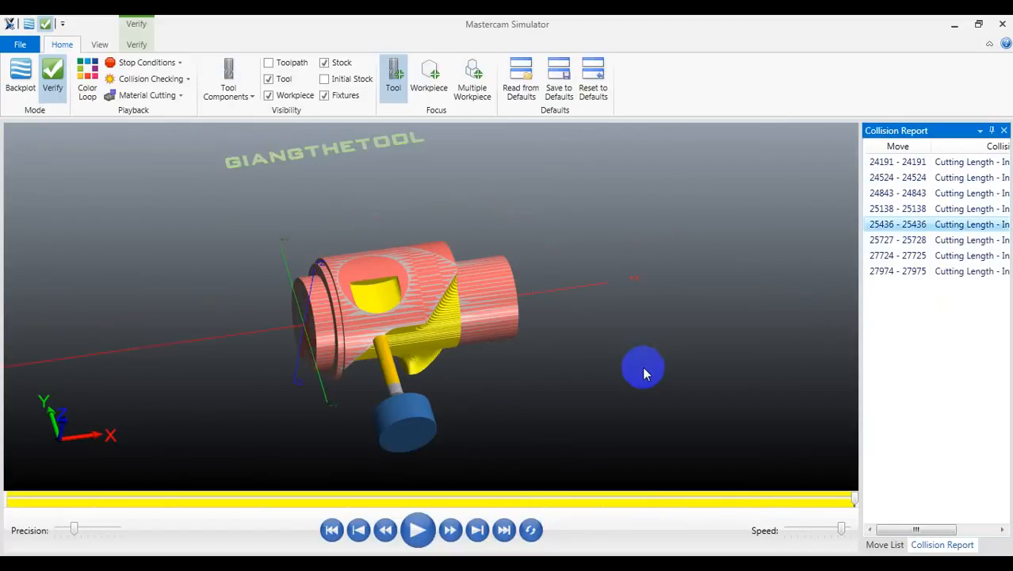
- Inspect the material left by the first rest roughing toolpath around the pockets and shoulders, and close the simulator
drag(642, 366, 507, 237)
middle_drag(508, 237, 509, 233)
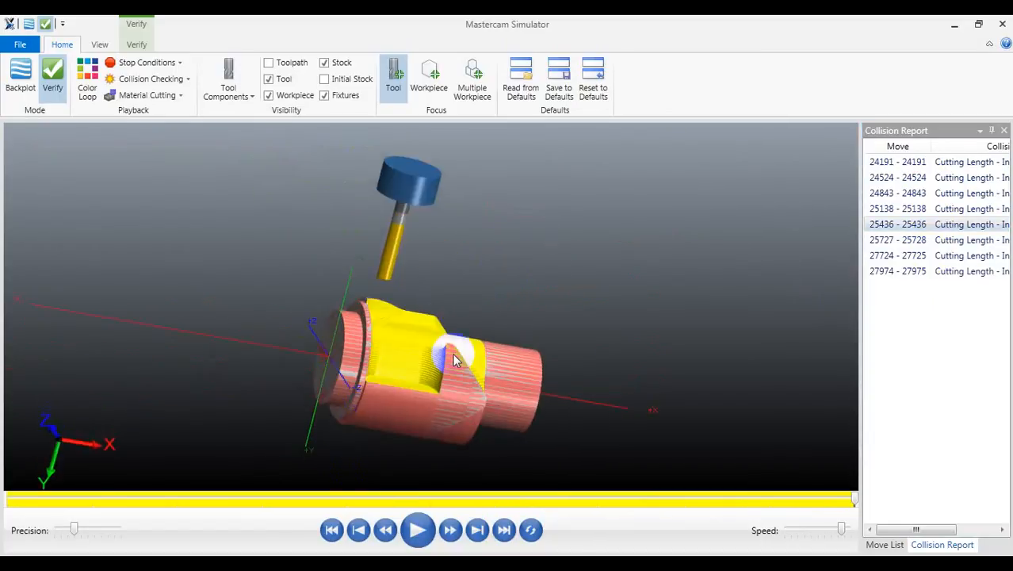
middle_drag(462, 358, 480, 384)
scroll(318, 351, down, 3)
middle_drag(364, 386, 345, 410)
scroll(407, 378, up, 5)
middle_drag(440, 317, 424, 381)
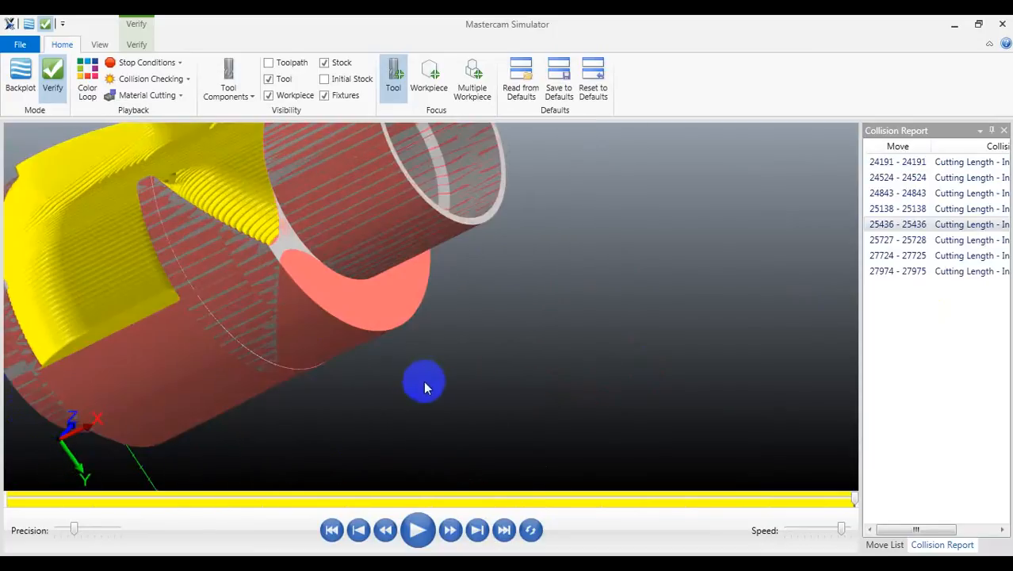
scroll(423, 381, down, 4)
middle_drag(341, 300, 403, 344)
scroll(294, 294, up, 6)
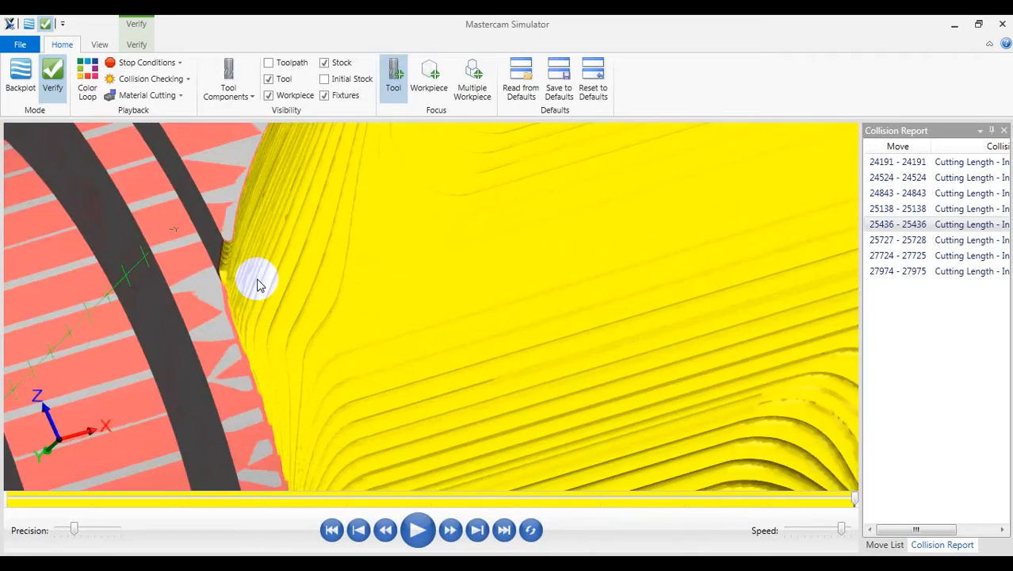
scroll(255, 283, down, 5)
middle_drag(339, 308, 303, 242)
scroll(215, 214, up, 5)
scroll(274, 293, up, 2)
scroll(228, 259, down, 5)
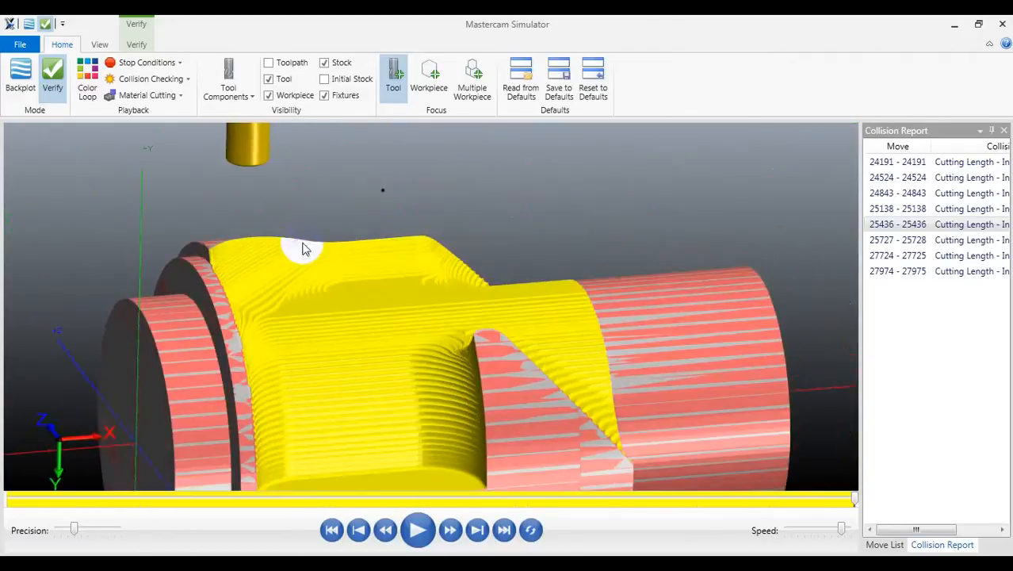
click(1000, 26)
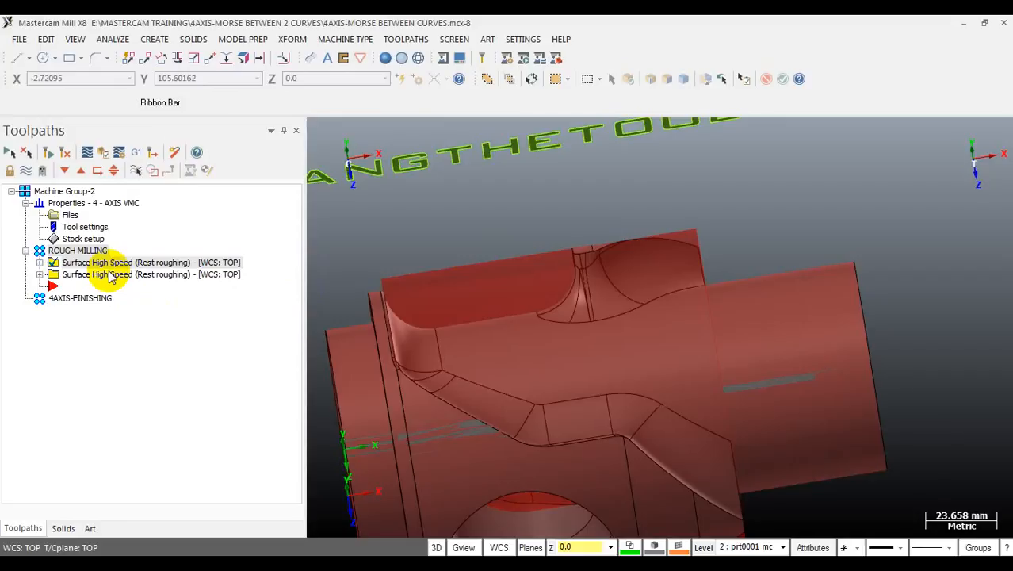
- Select both rest roughing operations, start simulating them together in Verify, and pause partway through the first operation
click(115, 275)
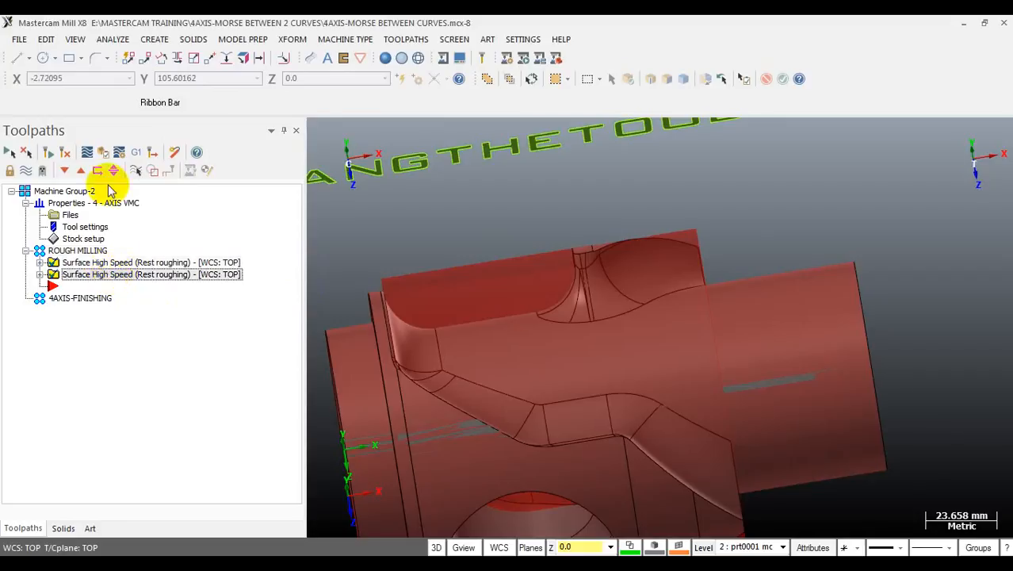
click(107, 153)
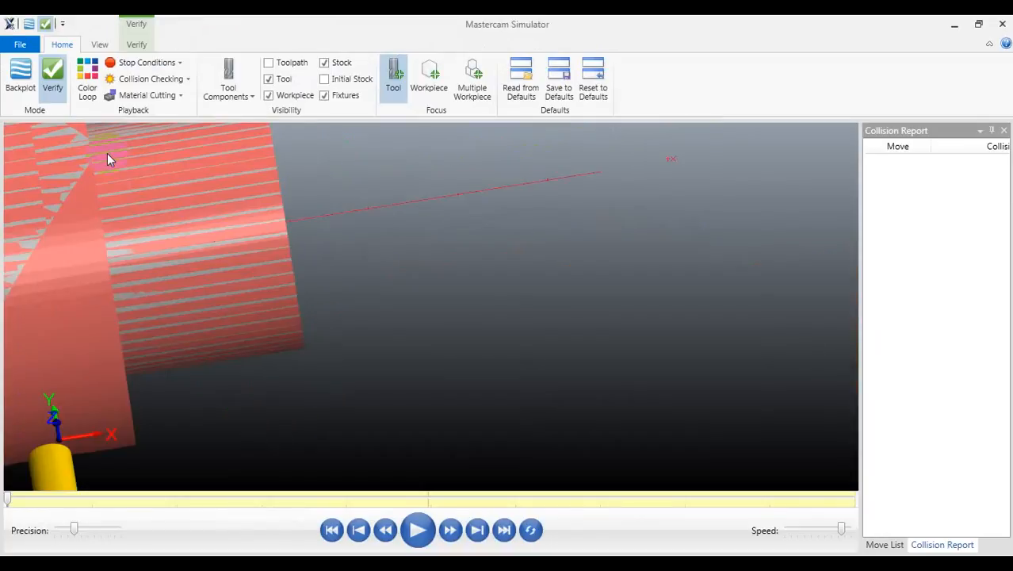
scroll(471, 324, down, 3)
middle_drag(379, 329, 376, 275)
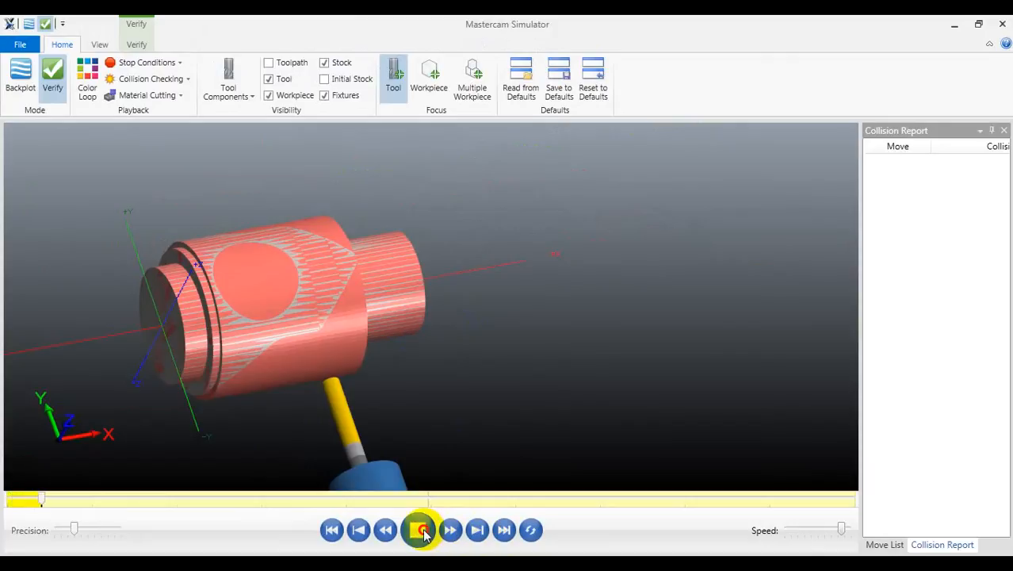
click(455, 532)
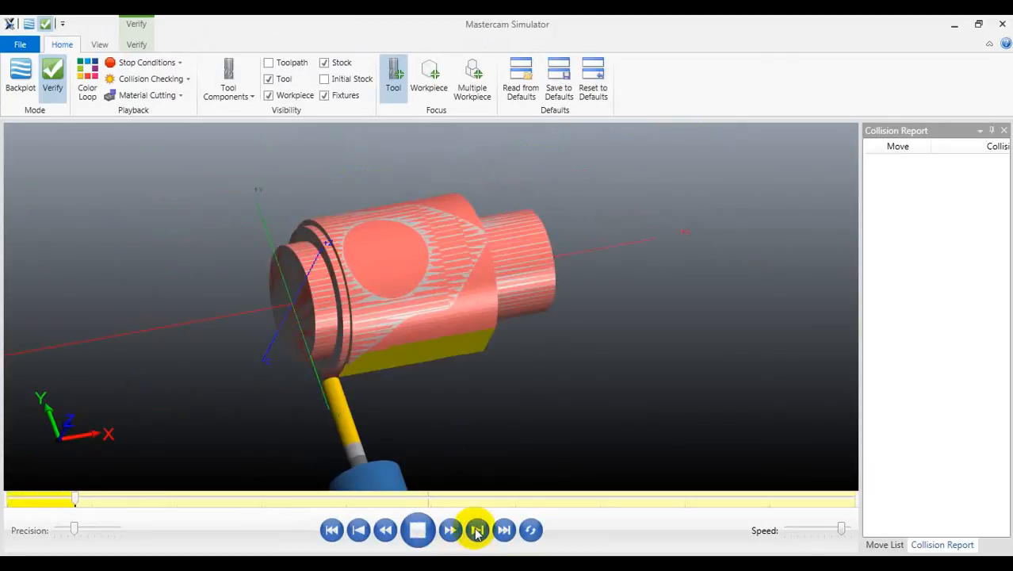
click(413, 530)
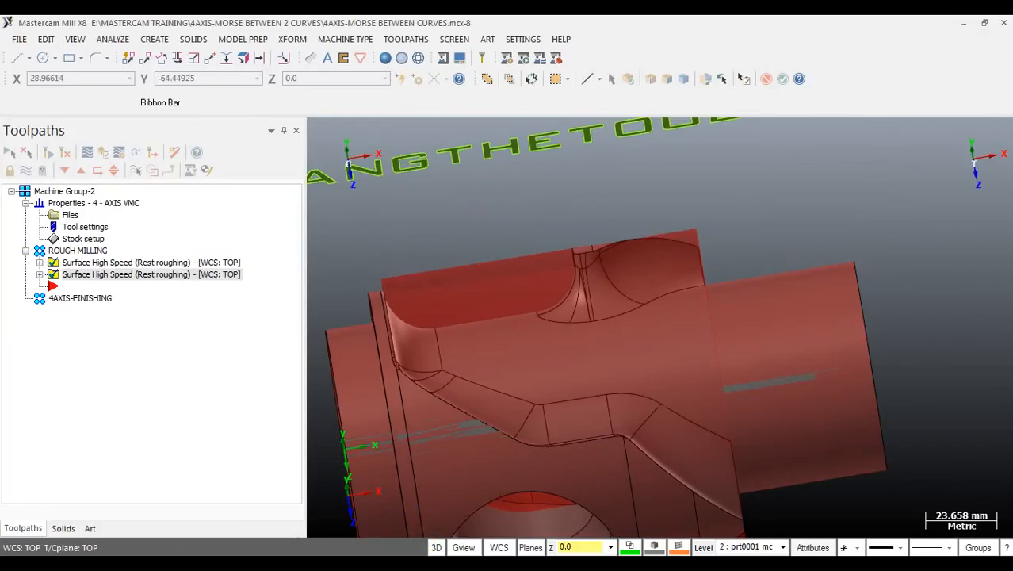
- Examine the partly cut stock on its machined side and simulate the first rest roughing operation to its end
click(389, 503)
drag(420, 428, 404, 287)
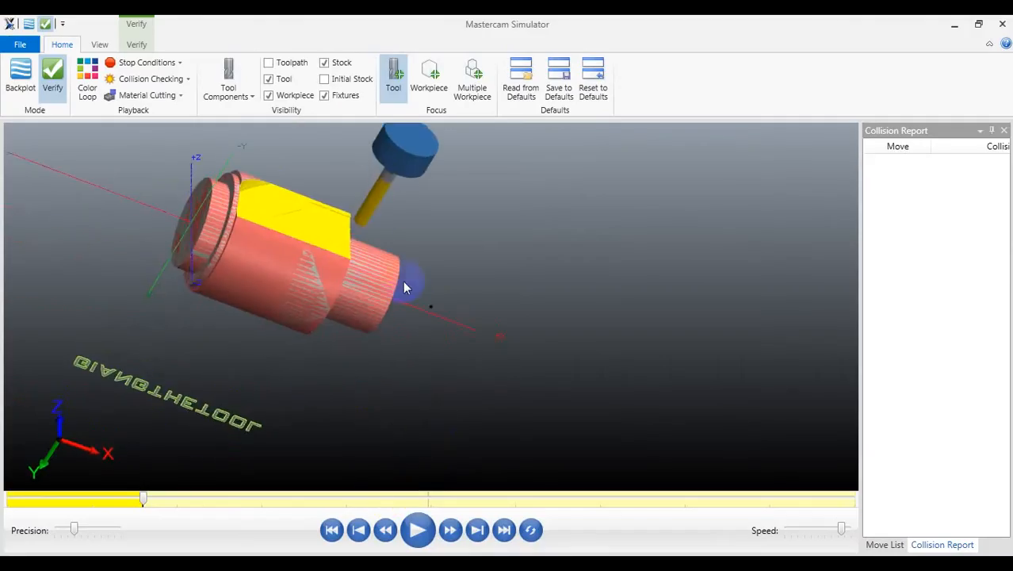
scroll(404, 287, up, 3)
click(415, 529)
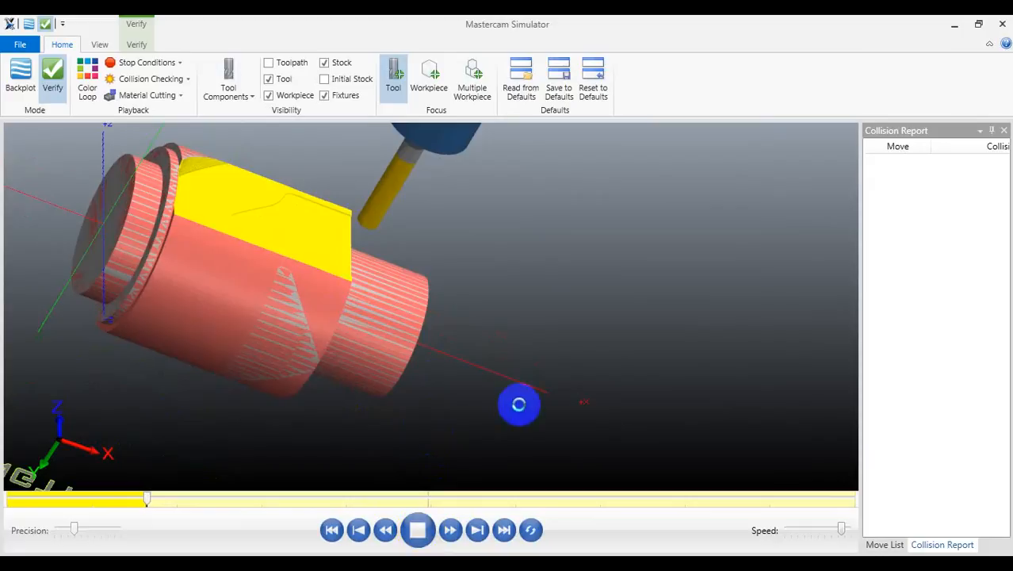
drag(518, 404, 496, 395)
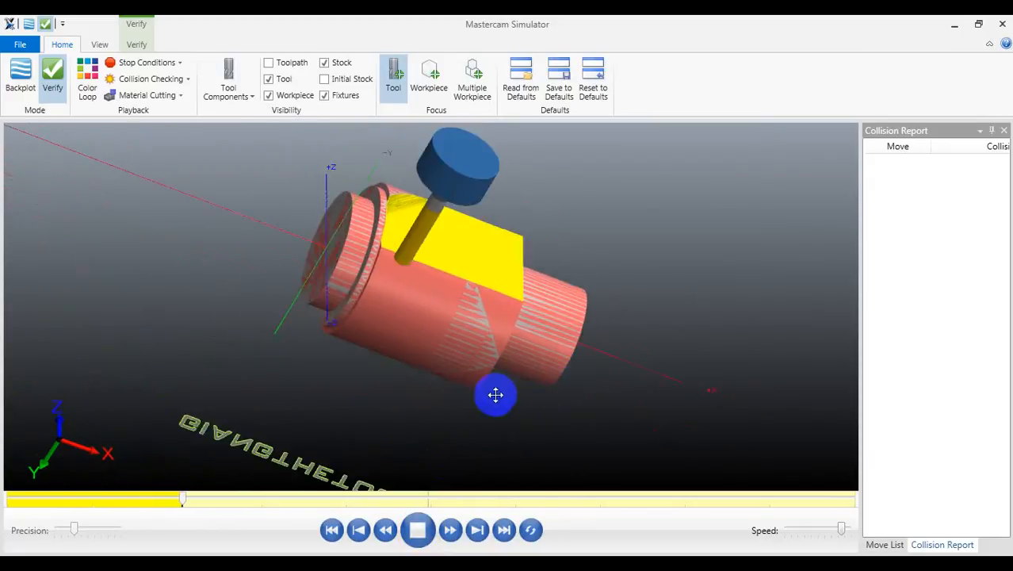
middle_drag(495, 395, 472, 396)
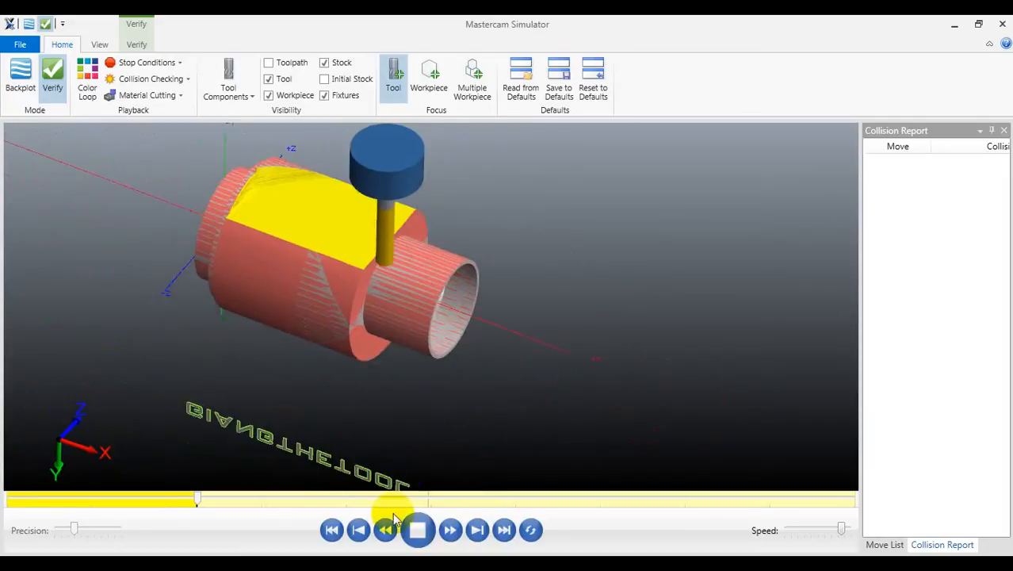
click(416, 528)
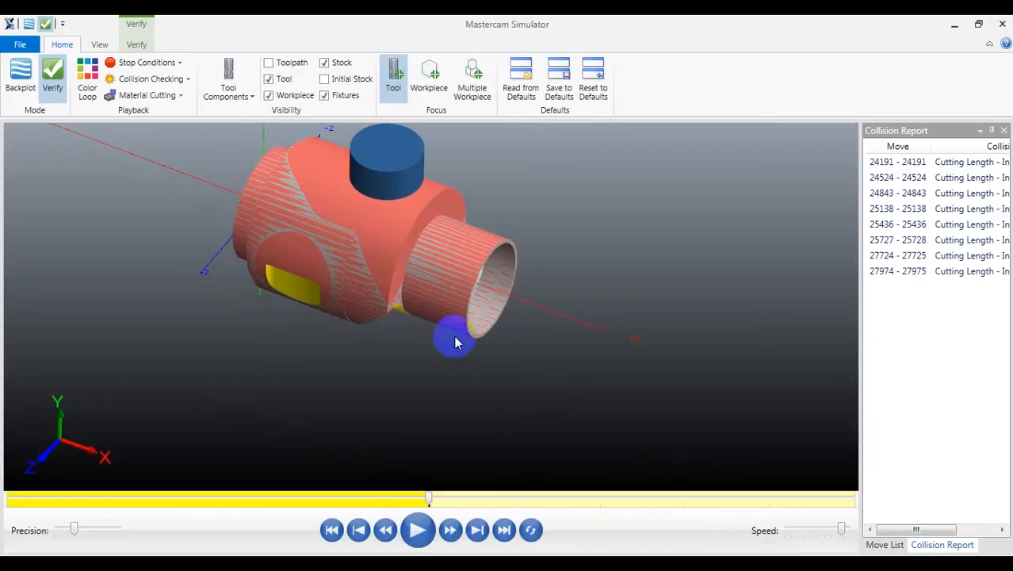
- Continue the simulation into the second rest roughing operation and watch the cut on the opposite side of the part
mouse_move(431, 306)
middle_down()
mouse_move(450, 217)
mouse_move(445, 303)
middle_up()
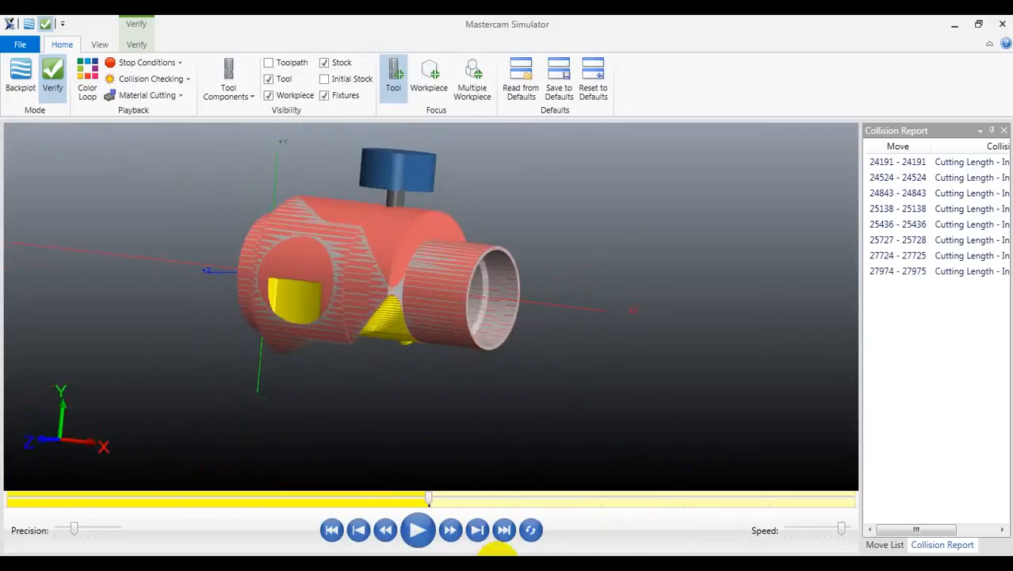
click(418, 533)
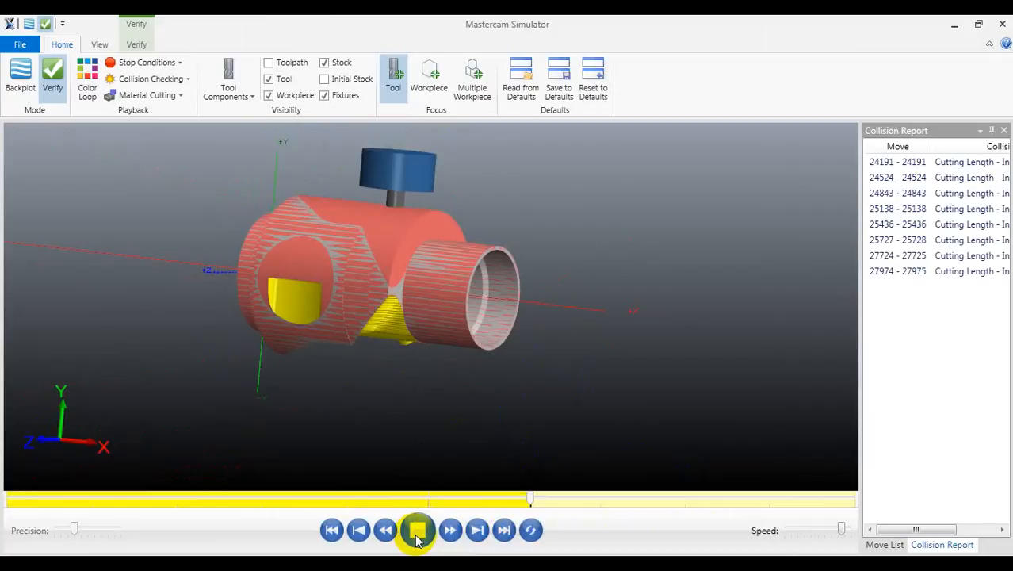
middle_drag(448, 405, 426, 330)
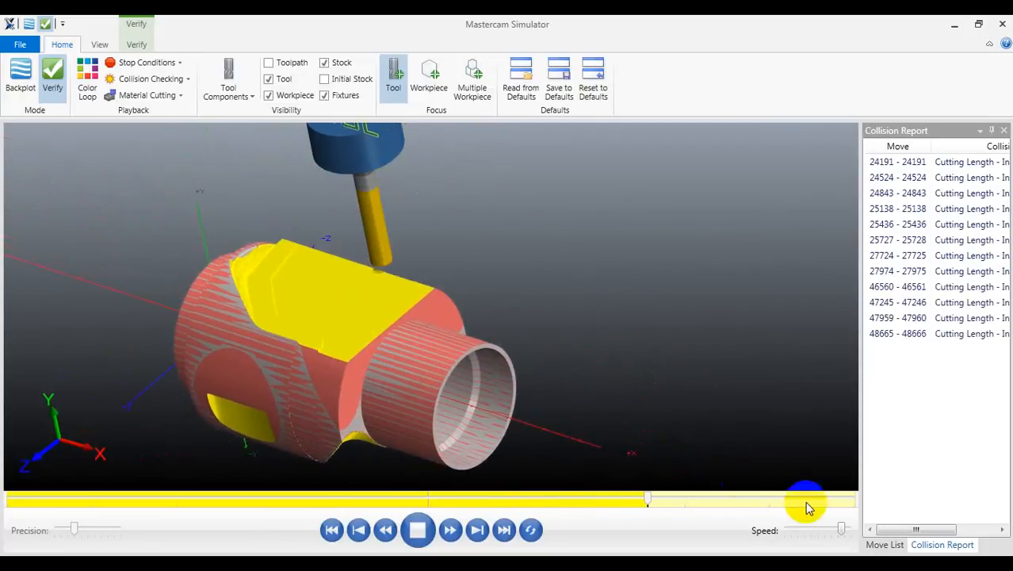
- Slow down the simulation speed, hide the workpiece, and run the second rest roughing operation to the end
drag(840, 529, 816, 529)
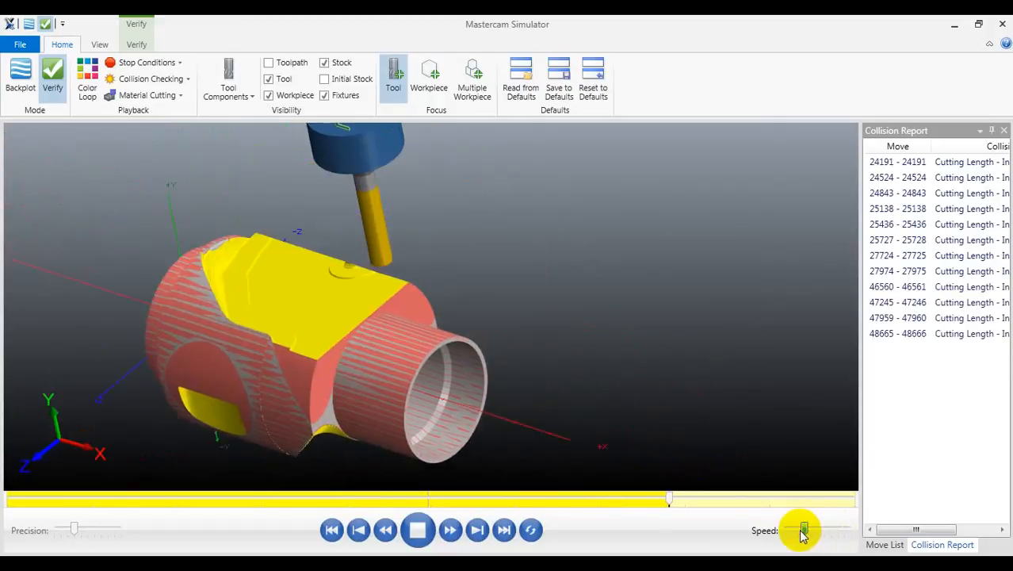
drag(805, 529, 796, 530)
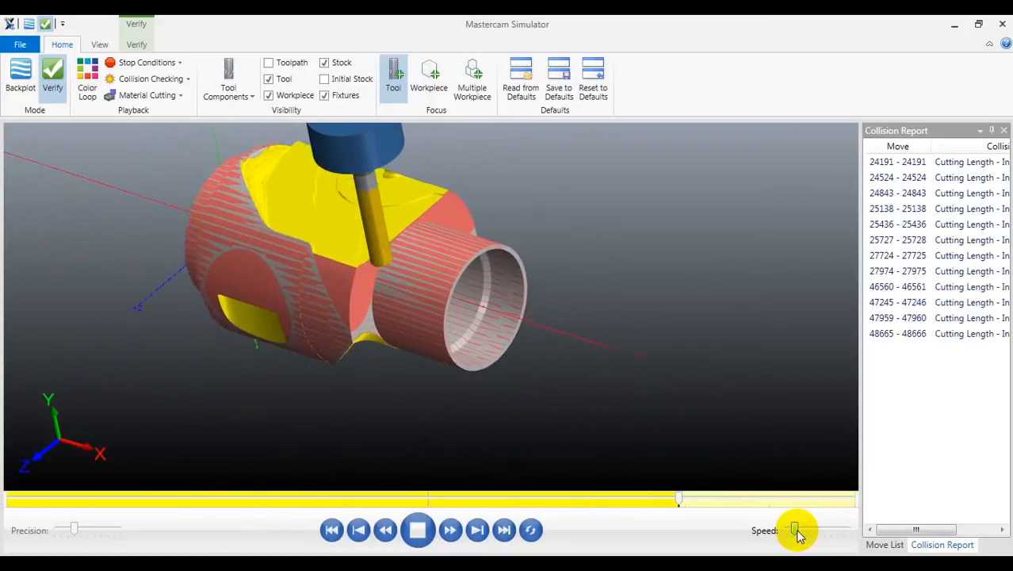
drag(796, 530, 807, 530)
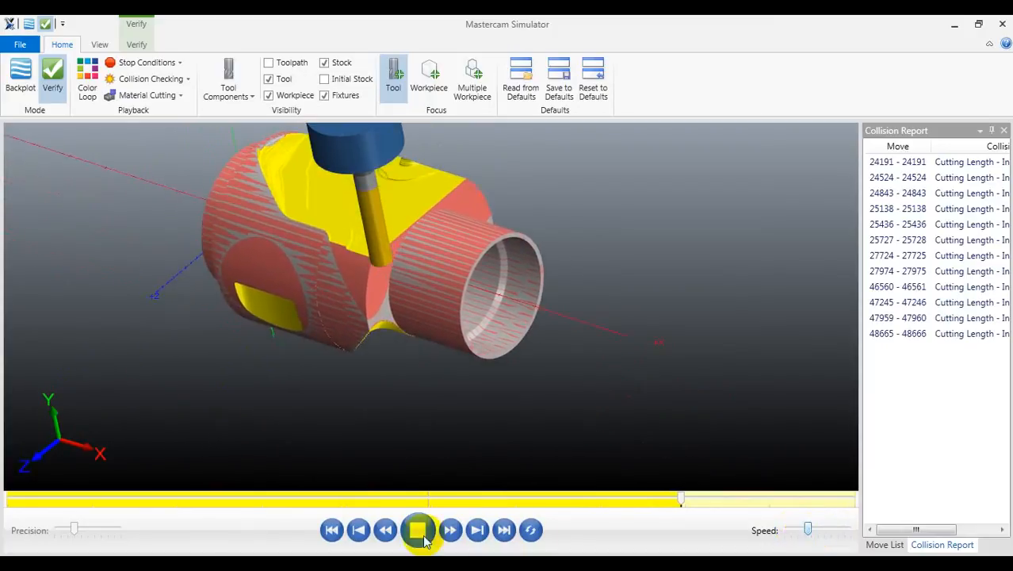
click(477, 531)
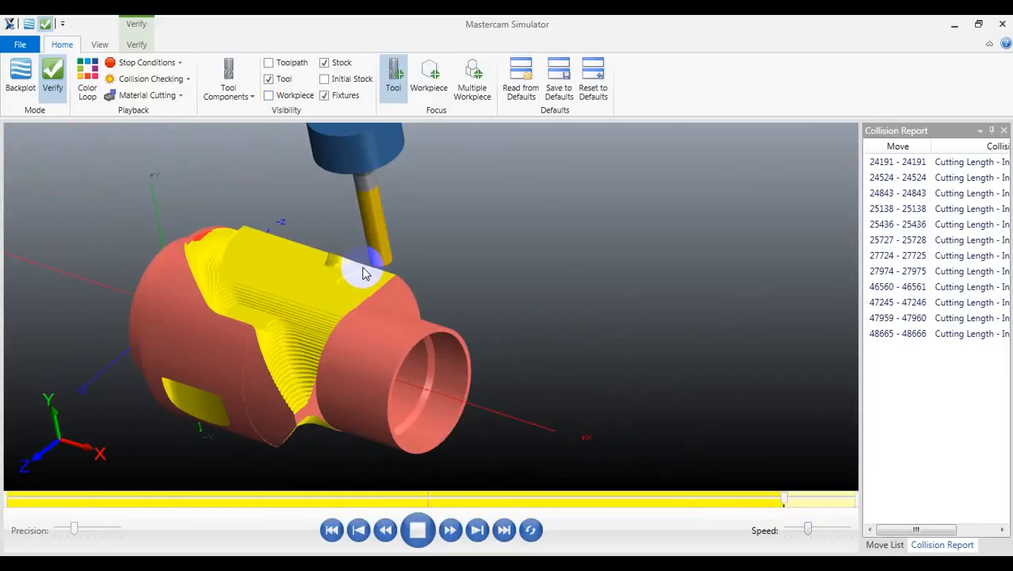
scroll(381, 280, down, 3)
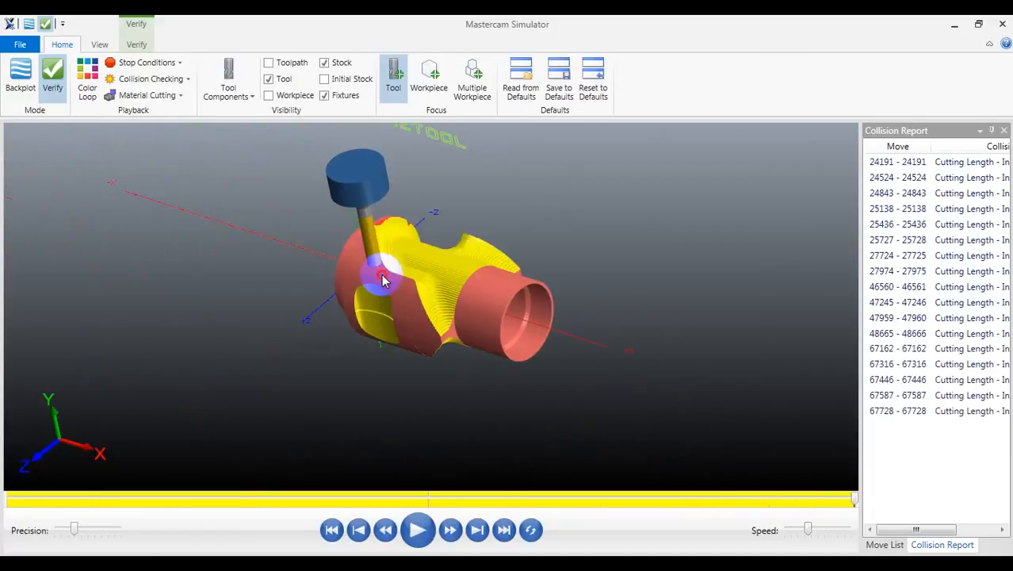
- Inspect the fully roughed stock from all around and display the workpiece again for comparison
drag(381, 281, 504, 211)
scroll(443, 240, up, 3)
scroll(505, 212, down, 4)
drag(482, 260, 405, 310)
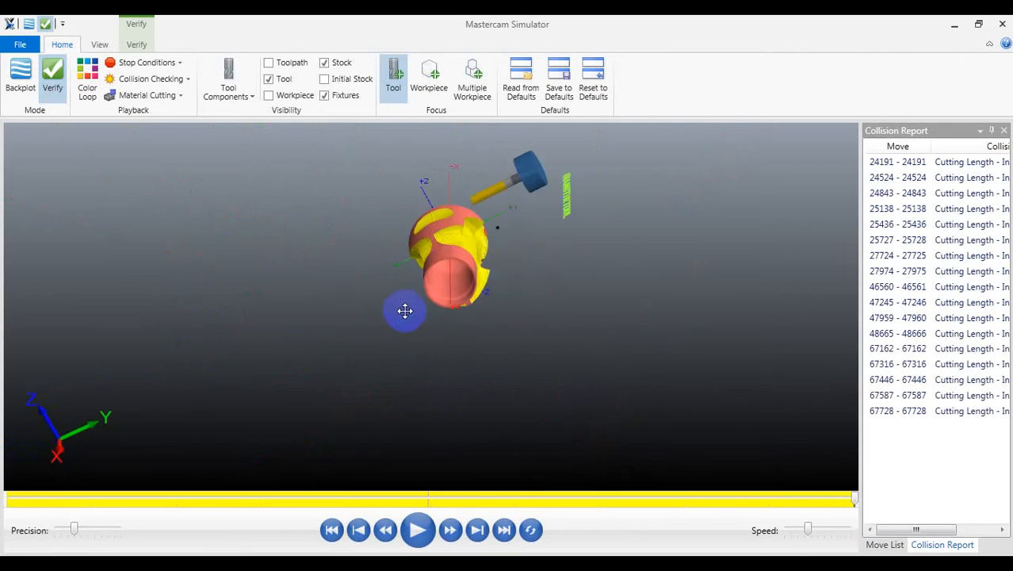
middle_drag(405, 311, 367, 317)
scroll(592, 211, up, 5)
middle_drag(493, 274, 454, 297)
scroll(662, 289, up, 3)
scroll(663, 300, down, 3)
scroll(307, 332, down, 5)
scroll(269, 328, up, 8)
middle_drag(353, 329, 357, 304)
scroll(357, 304, down, 7)
middle_drag(429, 293, 366, 186)
scroll(366, 186, up, 5)
click(300, 98)
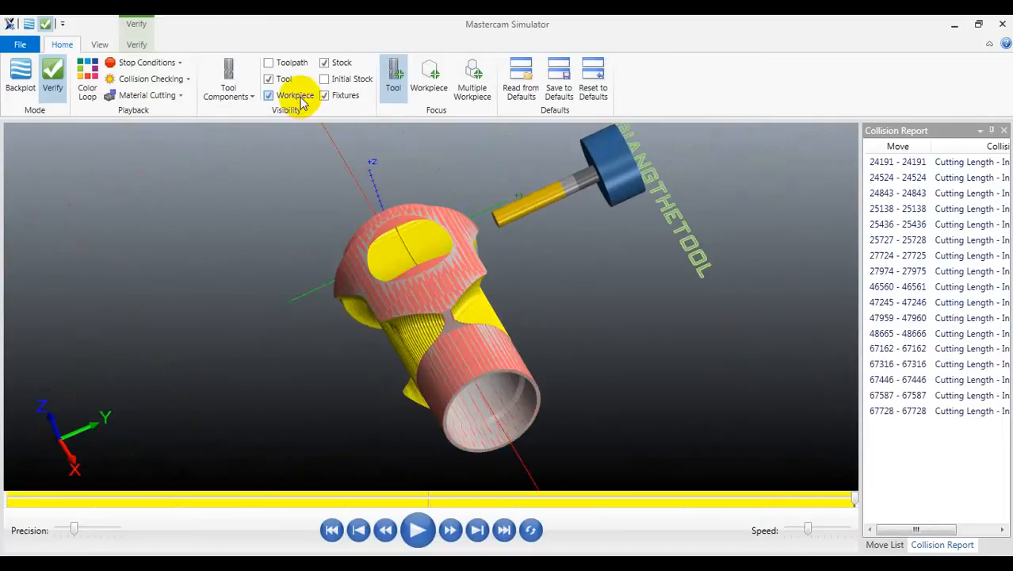
- Take a closer look at the roughed part beside the workpiece and close the verification simulator
scroll(417, 315, up, 4)
middle_drag(420, 306, 452, 292)
click(1004, 25)
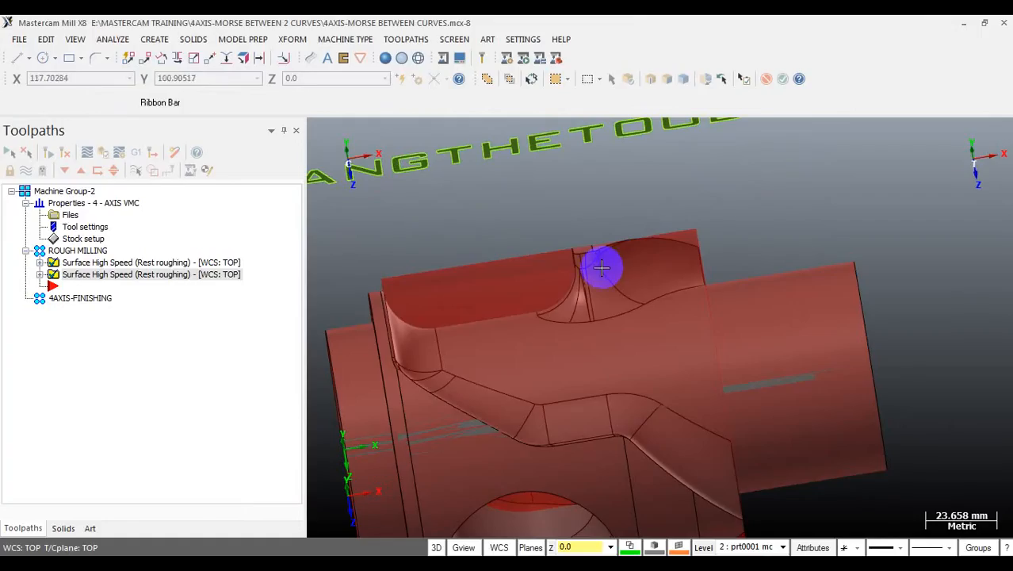
- Set the first rest roughing operation's retract method to Full Vertical Retract in its linking parameters and regenerate the toolpath
mouse_move(599, 264)
middle_down()
mouse_move(570, 319)
mouse_move(635, 264)
mouse_move(626, 215)
mouse_move(599, 284)
middle_up()
click(149, 276)
click(40, 262)
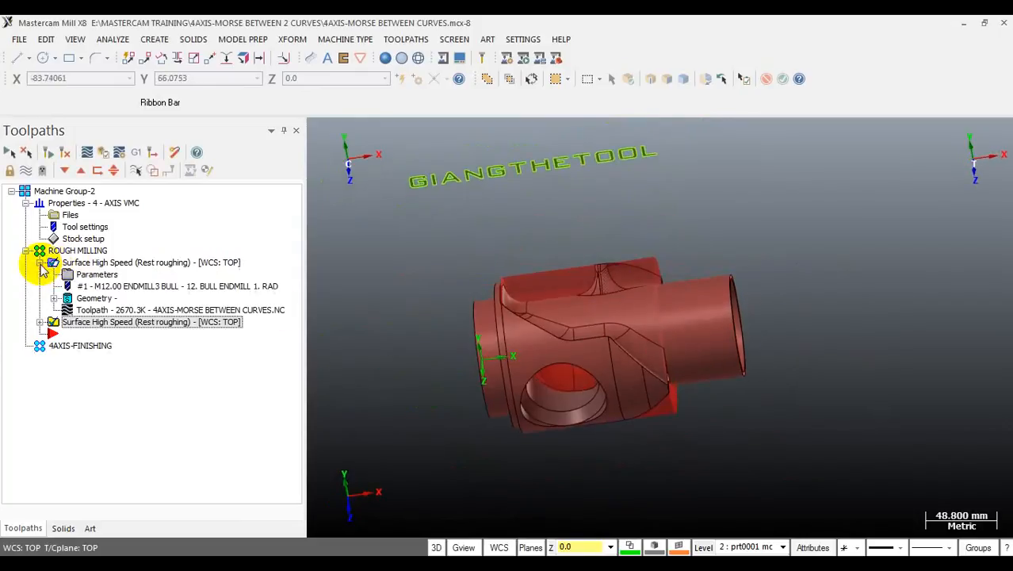
click(89, 274)
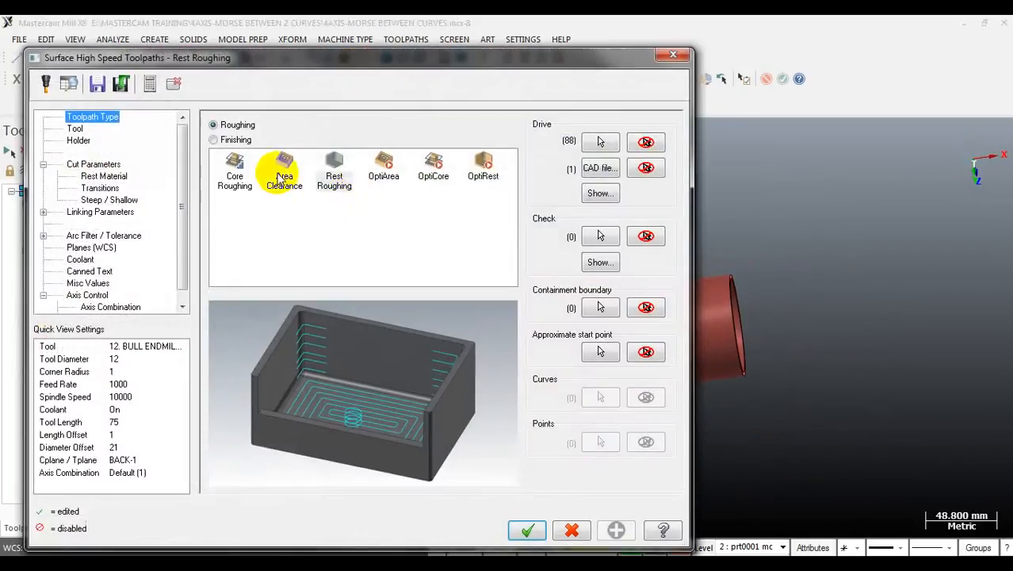
click(104, 176)
click(100, 211)
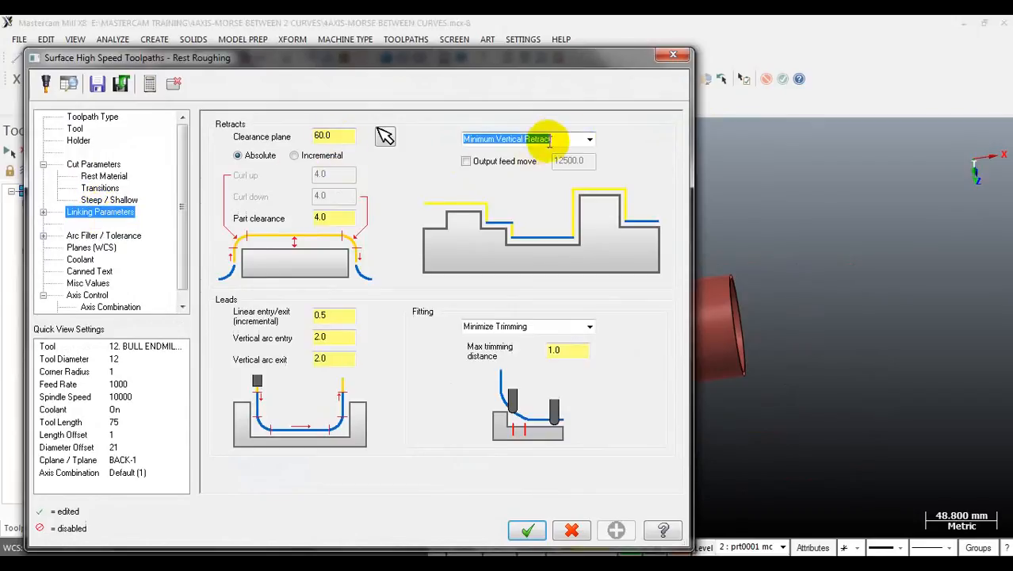
click(589, 139)
click(531, 163)
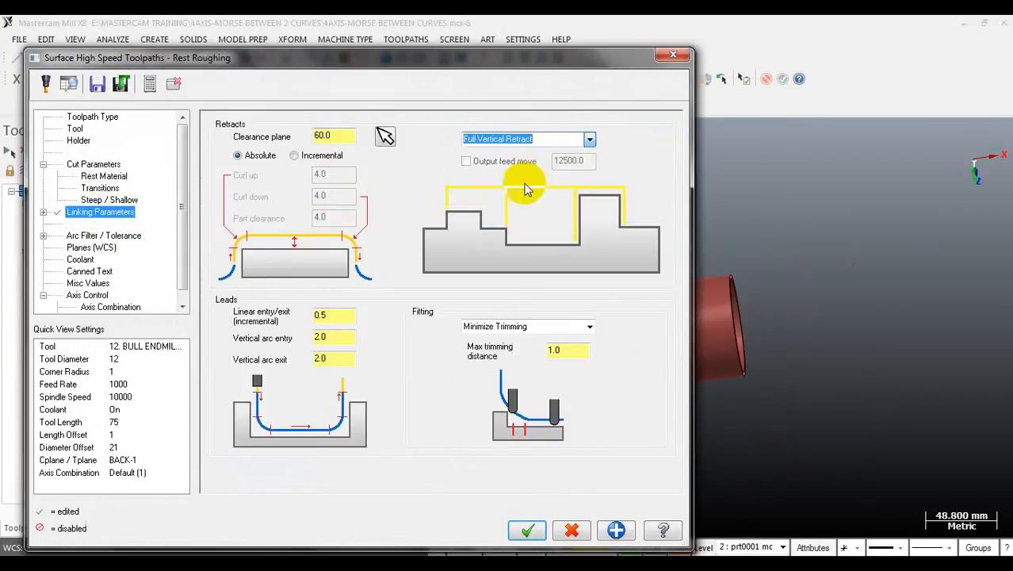
click(524, 533)
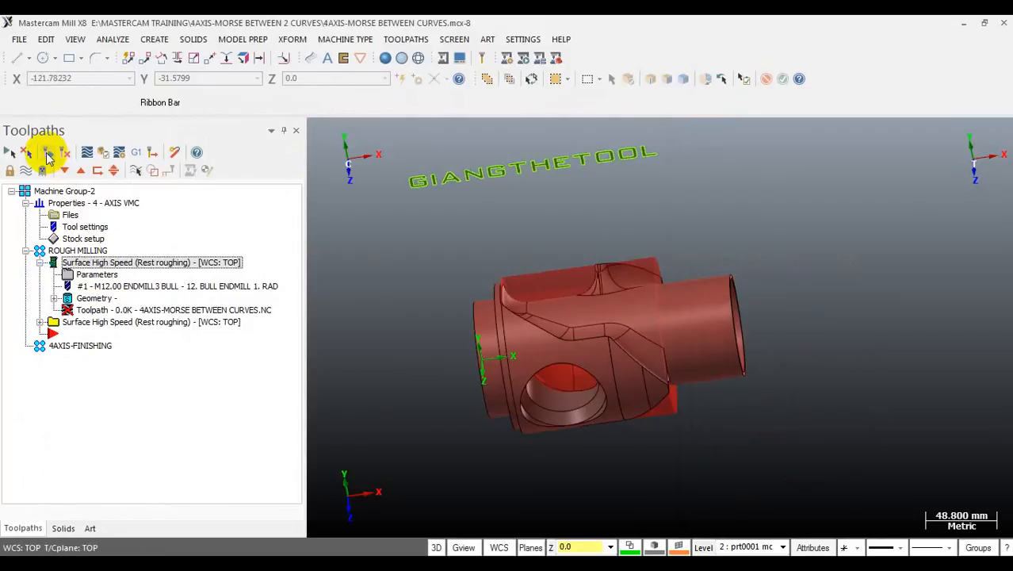
click(47, 155)
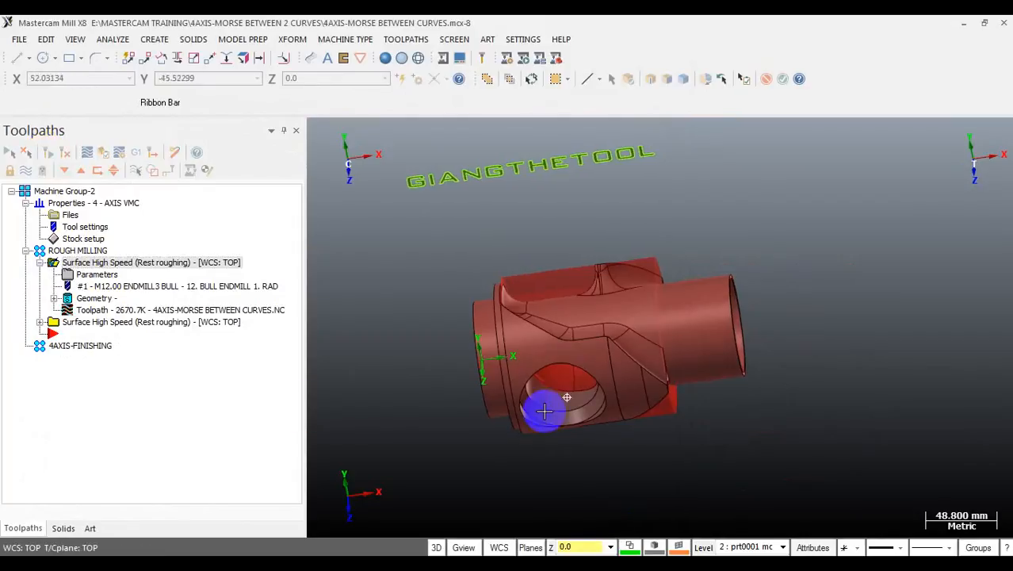
click(41, 262)
- Switch to the top view and turn off the stock display in the machine group's stock setup
middle_drag(485, 324, 603, 287)
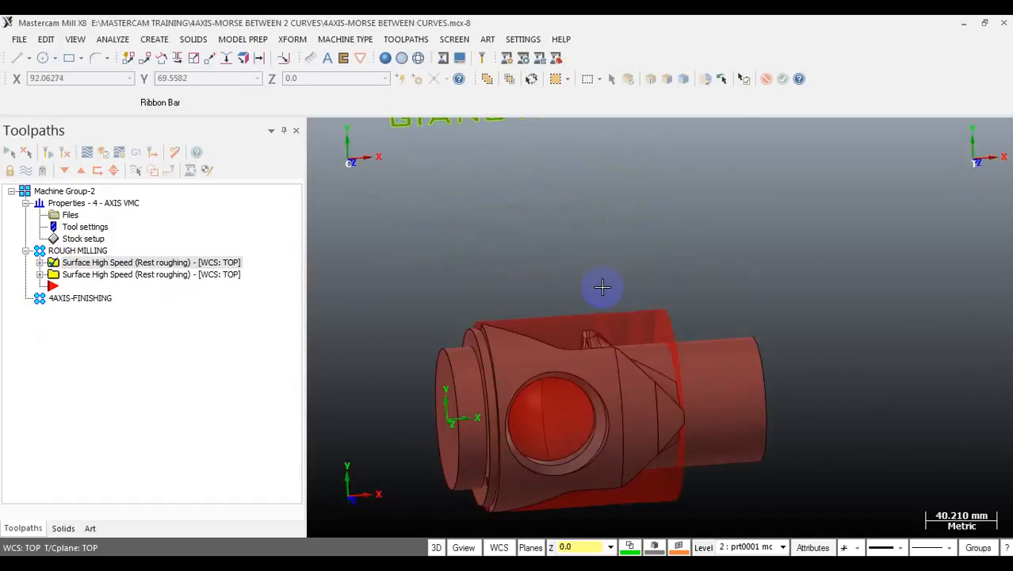
key(alt+1)
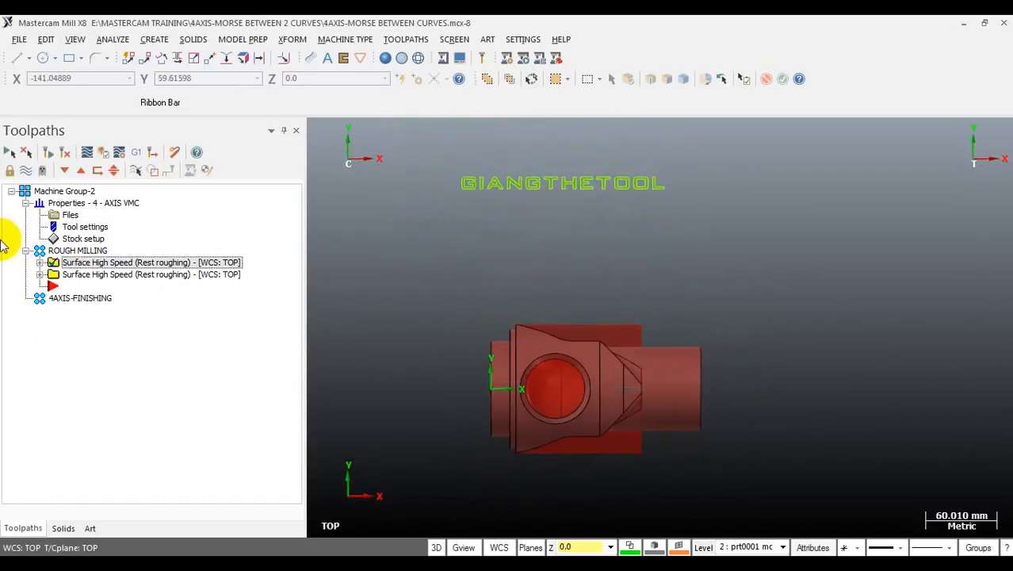
click(70, 240)
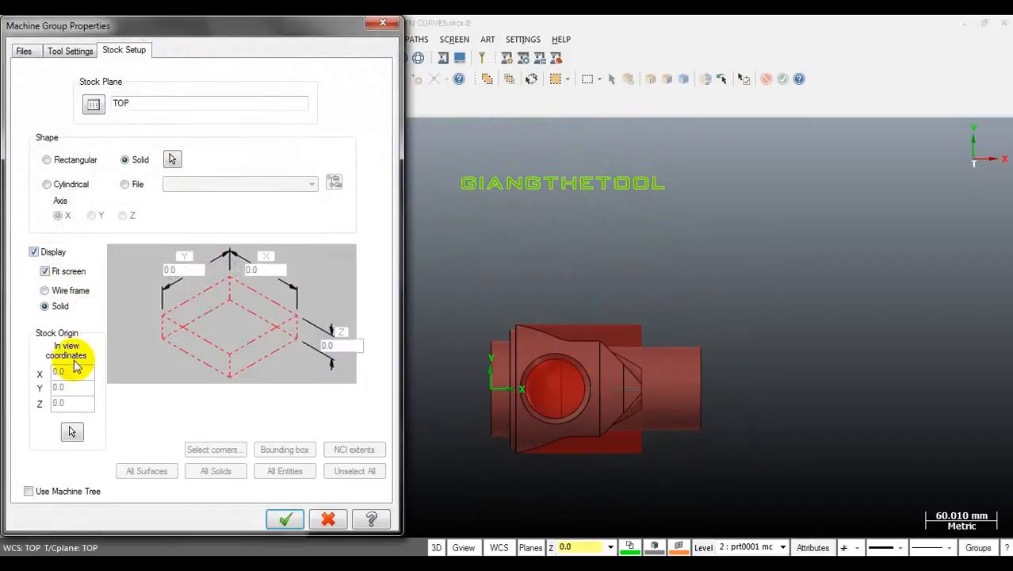
click(34, 252)
click(285, 519)
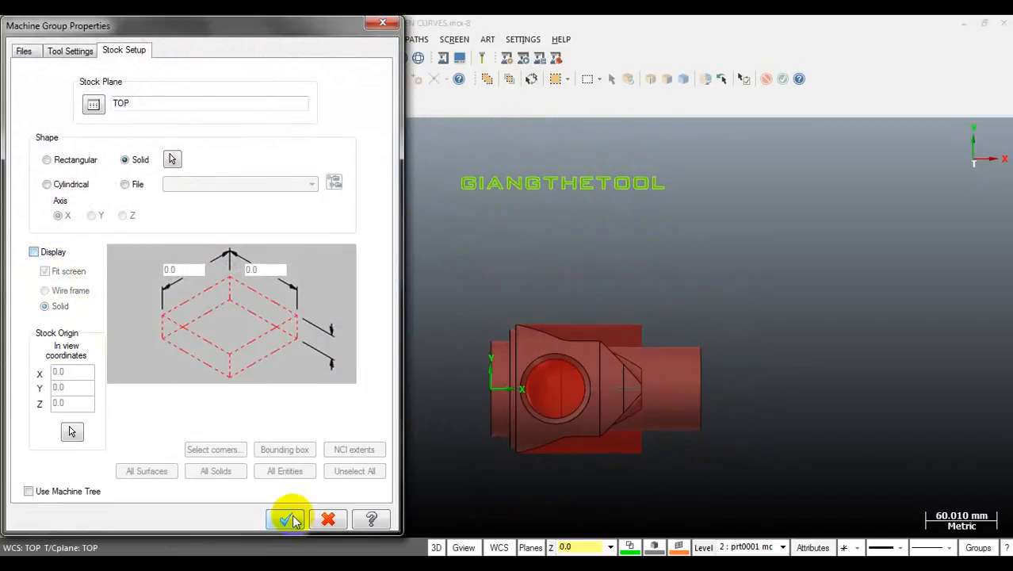
- Examine the raised rib on the cylindrical part, including its side walls and fillets, from both sides
scroll(556, 384, down, 3)
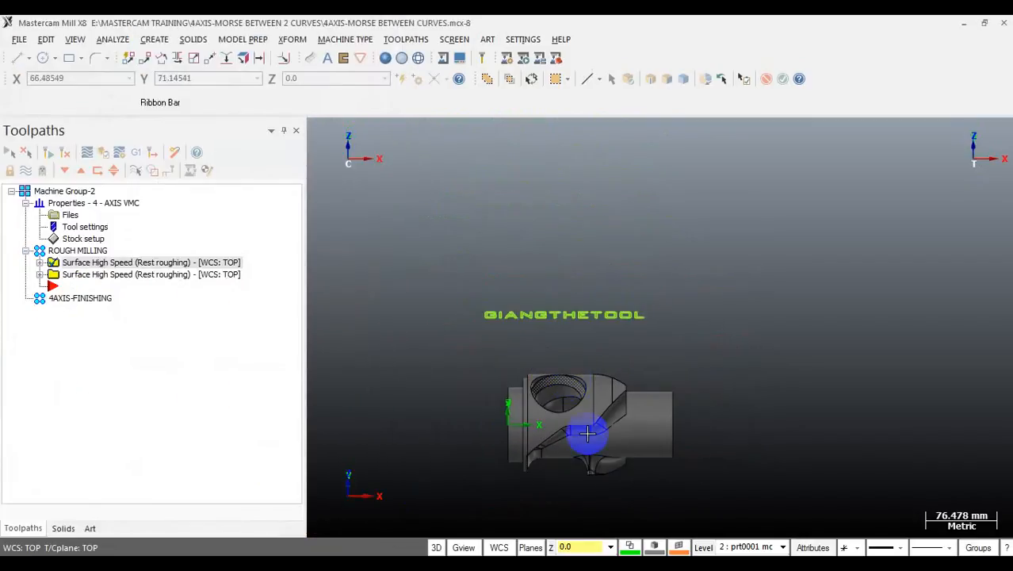
scroll(574, 448, up, 8)
middle_drag(594, 423, 565, 343)
middle_drag(664, 338, 544, 140)
middle_drag(549, 172, 614, 307)
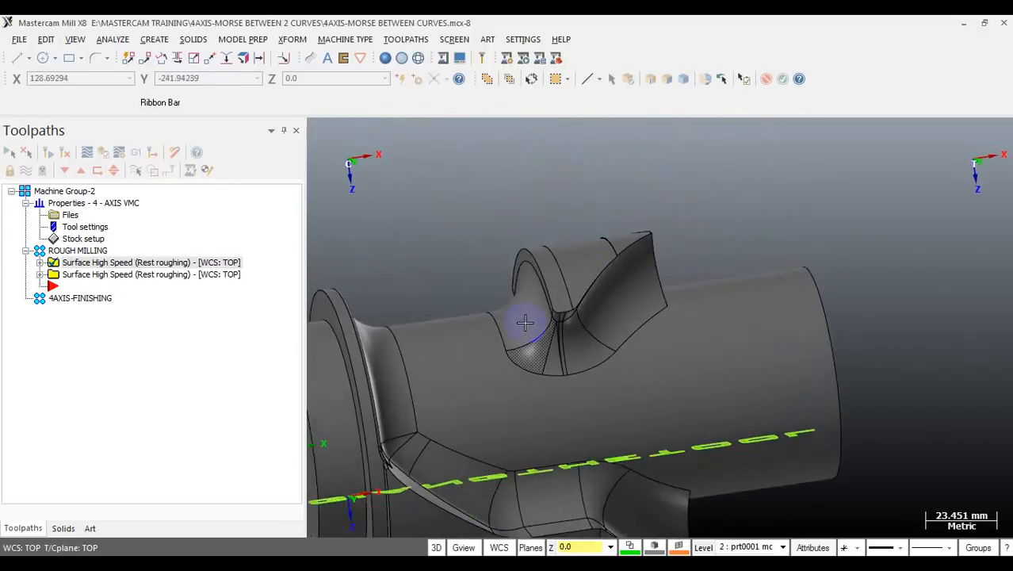
middle_drag(511, 290, 496, 313)
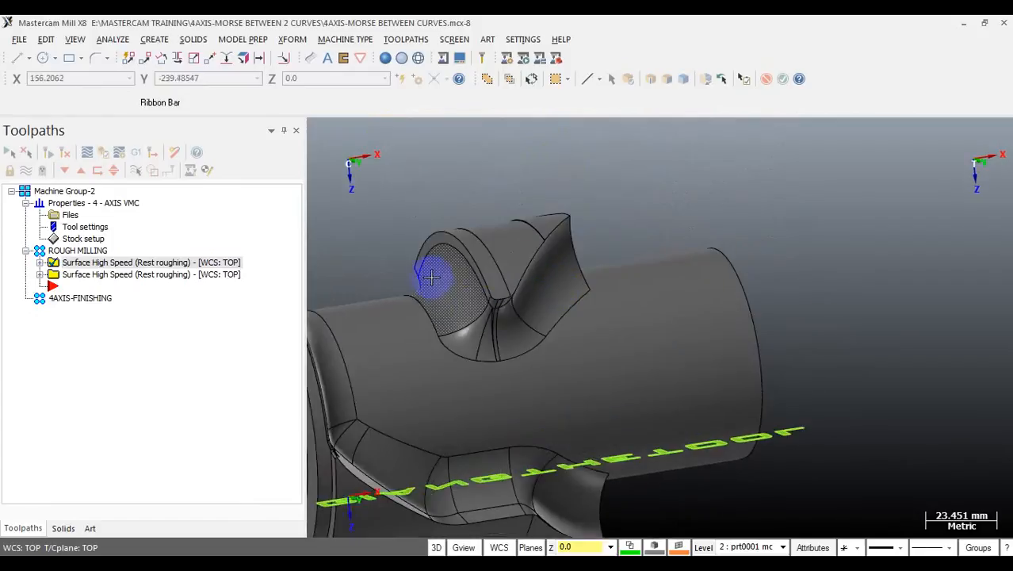
middle_drag(569, 267, 526, 232)
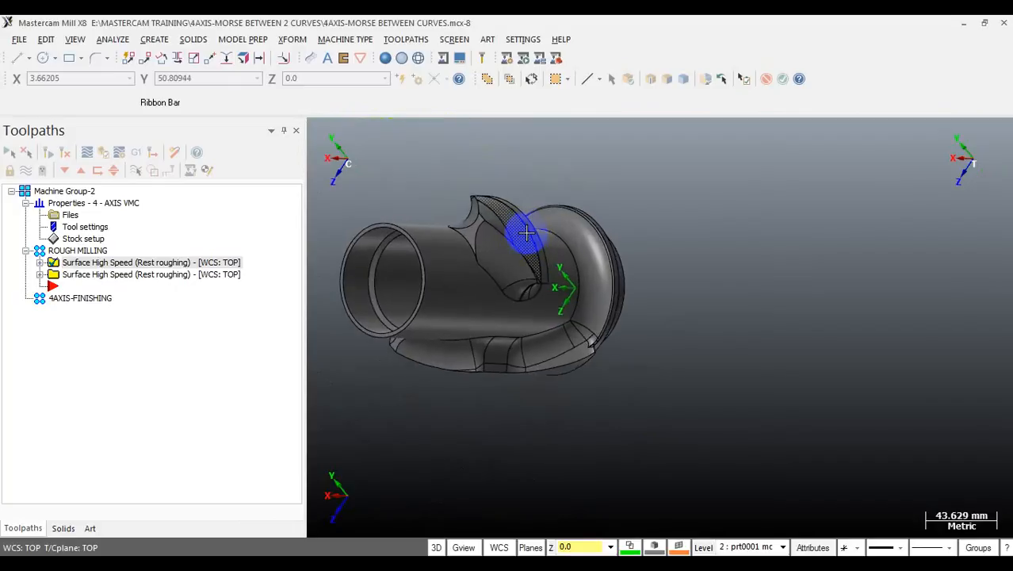
scroll(525, 231, up, 2)
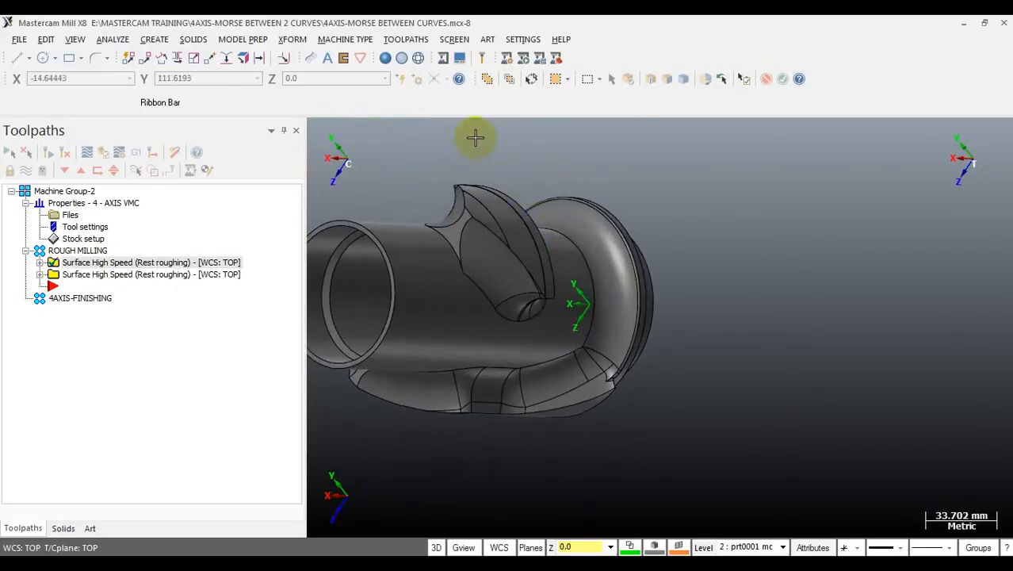
click(406, 42)
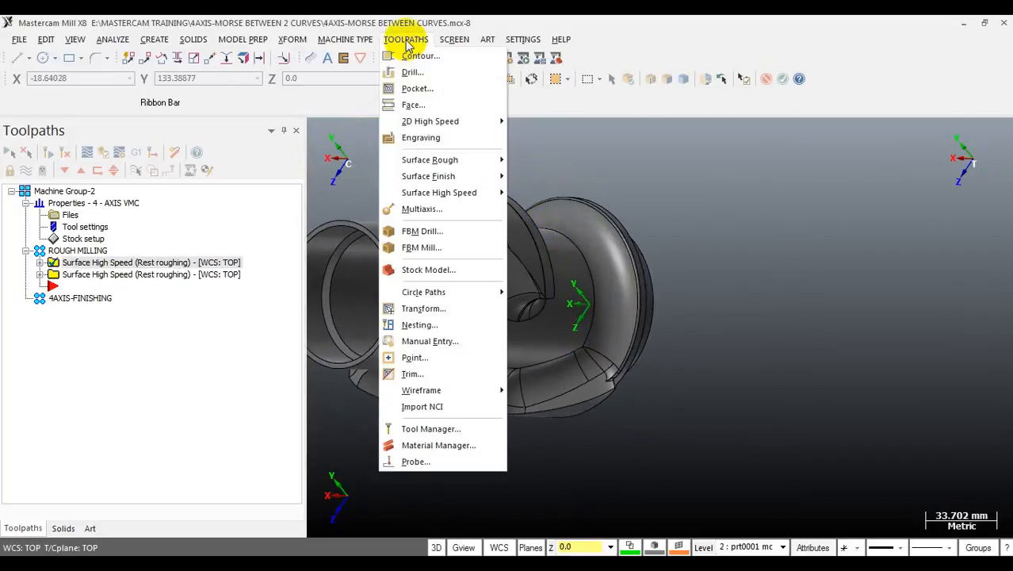
click(435, 209)
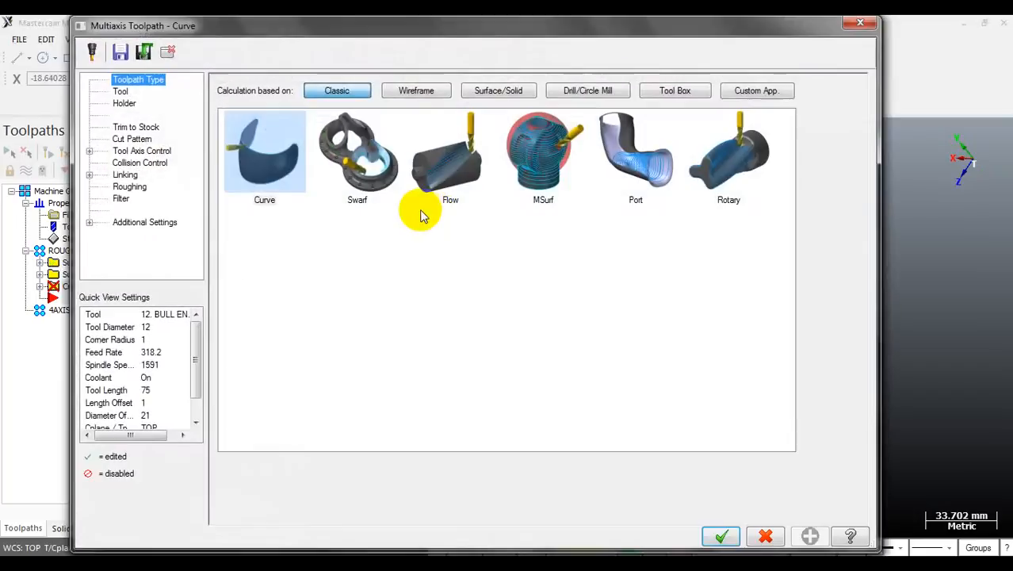
click(410, 95)
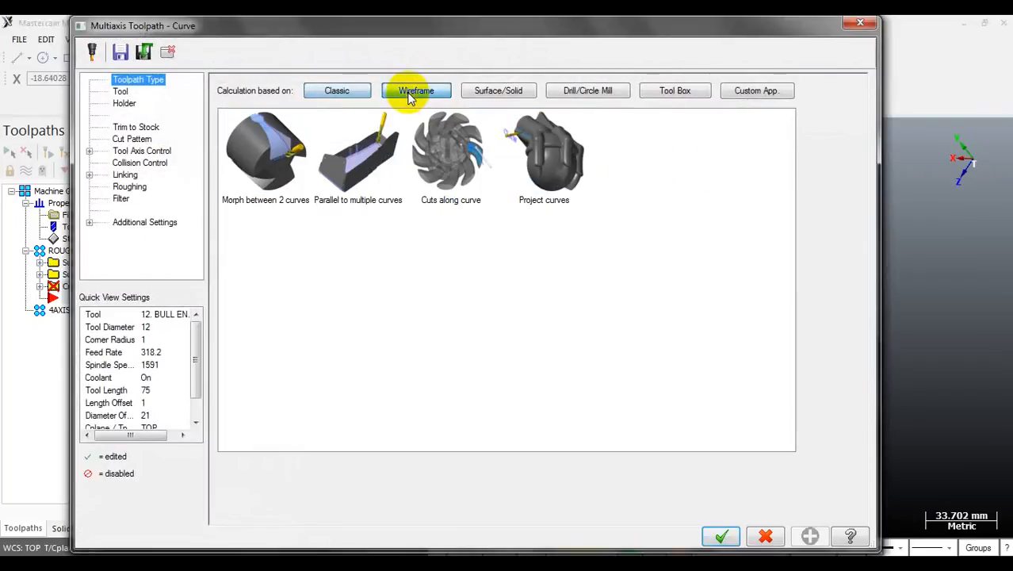
click(275, 206)
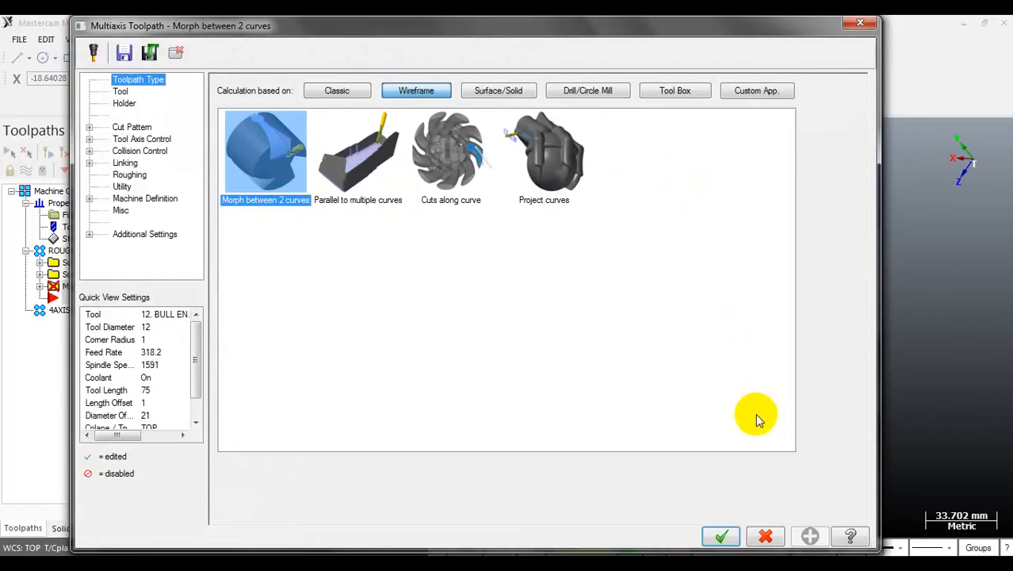
click(860, 24)
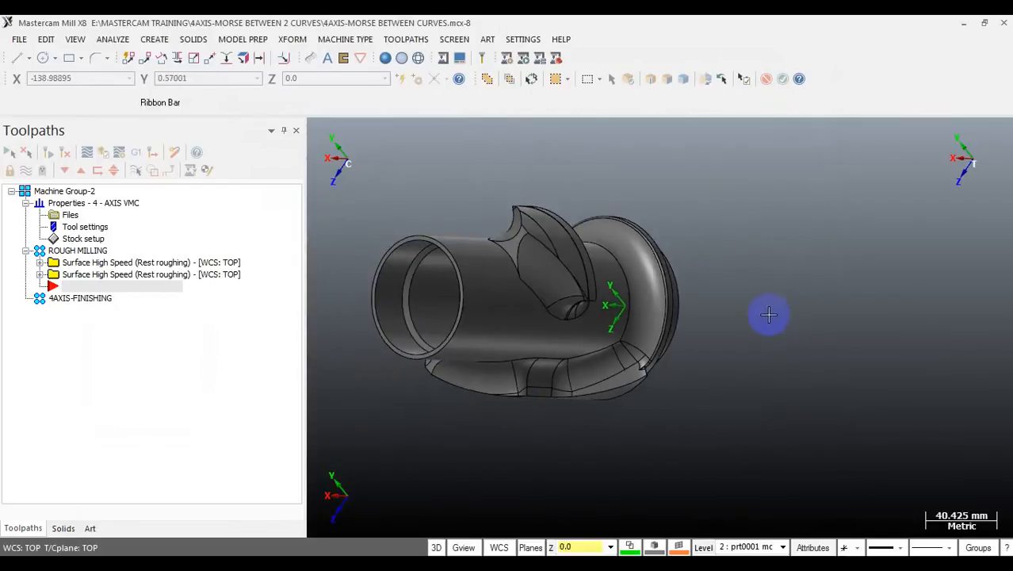
- Start creating single-edge surface curves and place the first one on the outer end of the raised rib's sloped edge
middle_drag(769, 314, 813, 320)
scroll(509, 236, down, 3)
scroll(509, 236, up, 8)
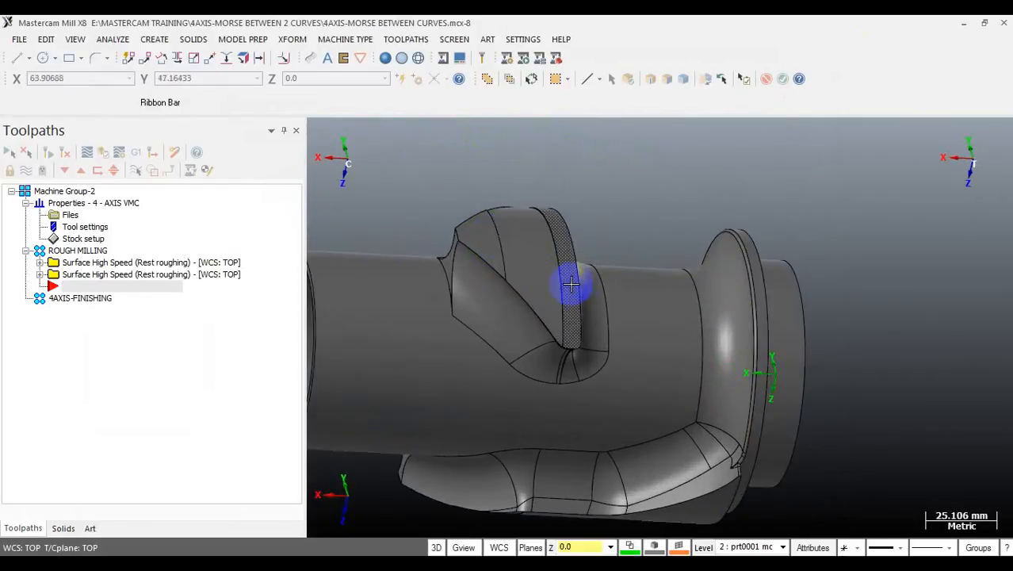
middle_drag(571, 283, 679, 274)
scroll(679, 274, down, 2)
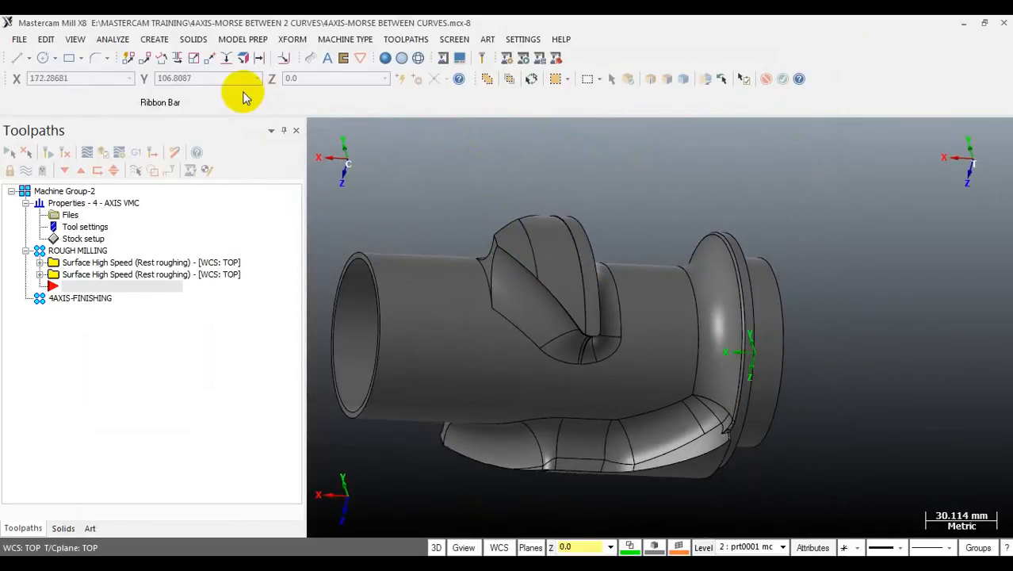
click(309, 63)
scroll(471, 186, up, 3)
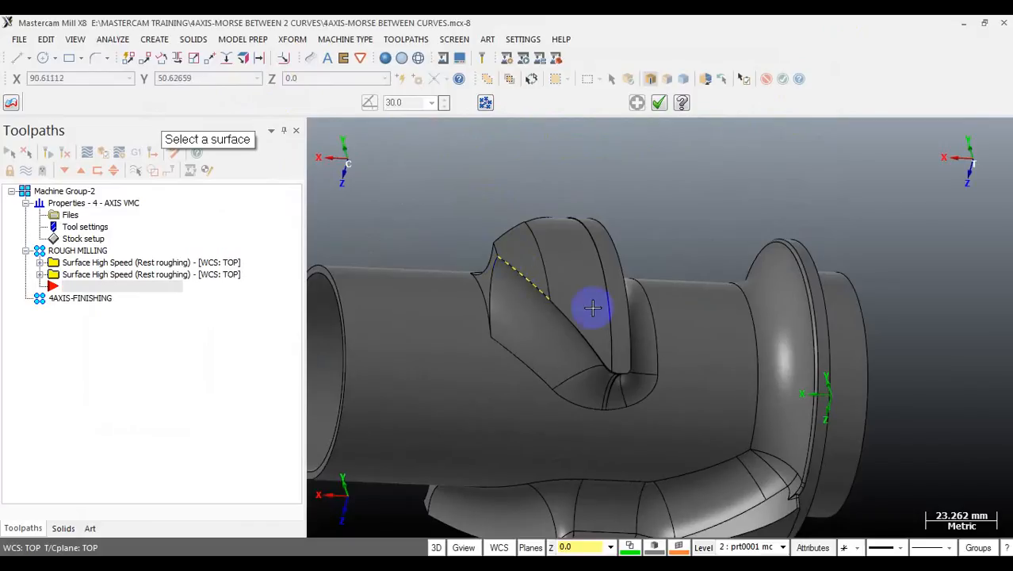
scroll(592, 306, up, 2)
click(464, 243)
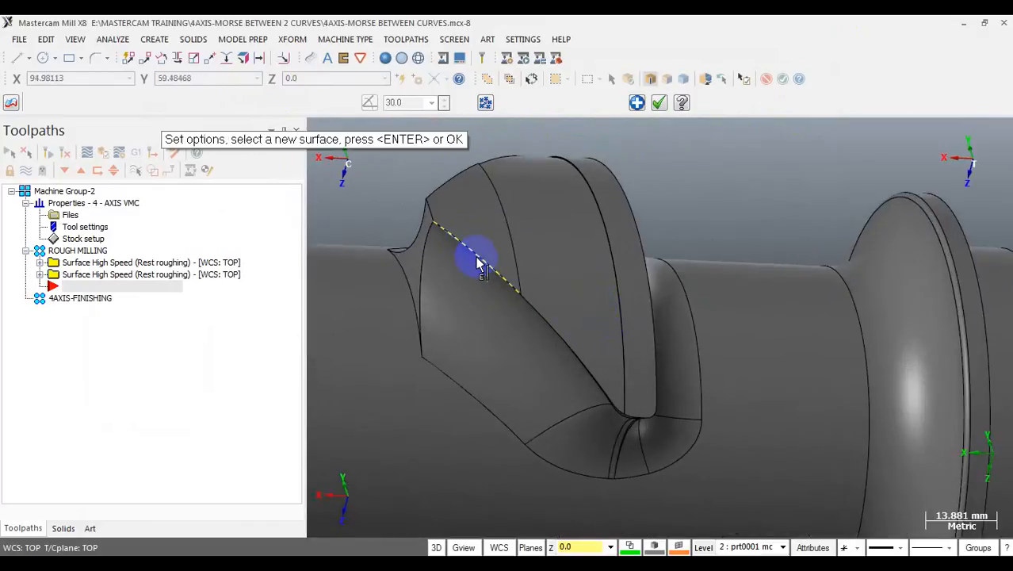
- Add edge curves along the rest of the rib's sloped edge, segment by segment, down to its narrow rounded end
scroll(475, 256, up, 7)
scroll(531, 280, up, 8)
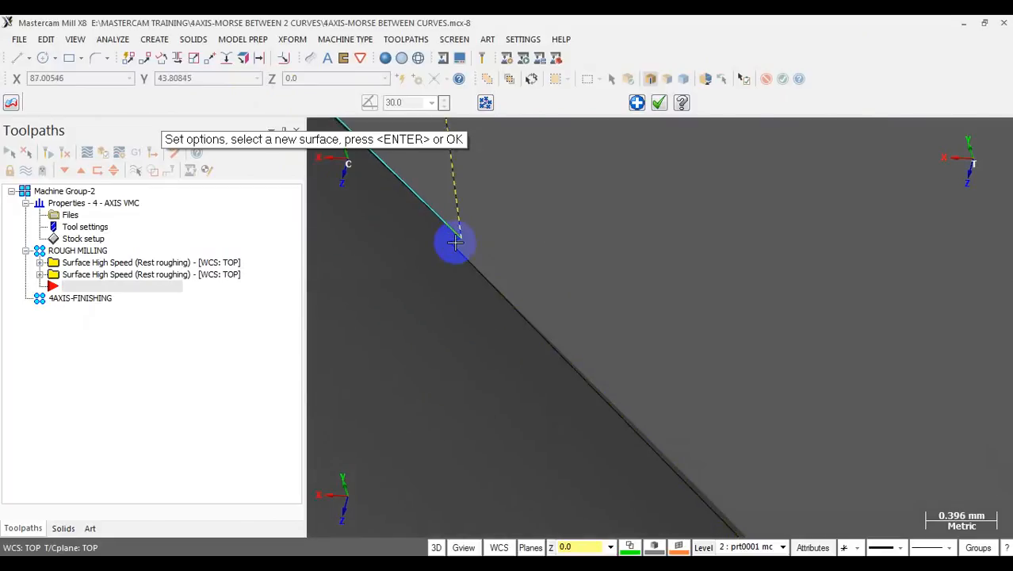
scroll(460, 252, down, 6)
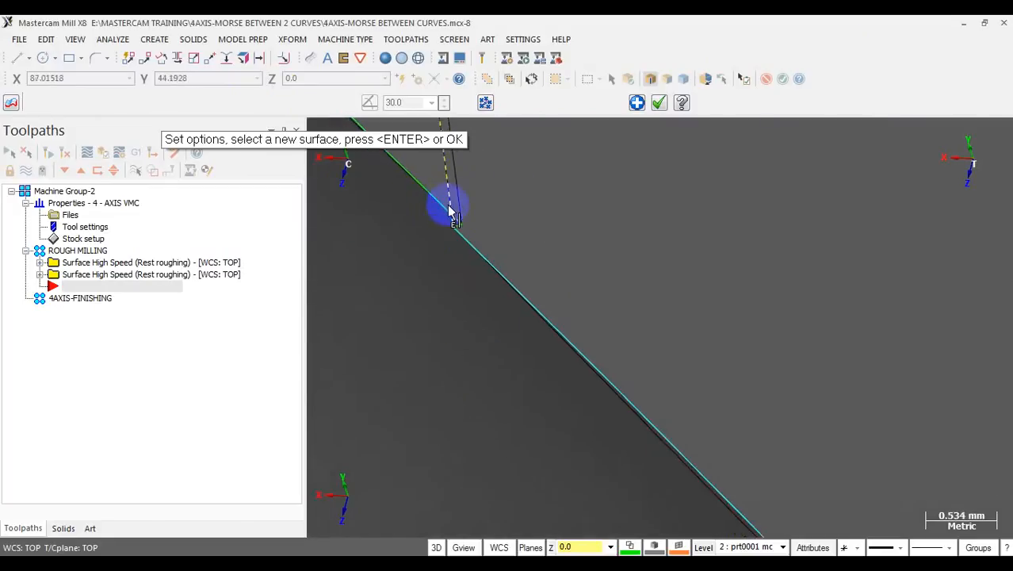
scroll(511, 249, down, 4)
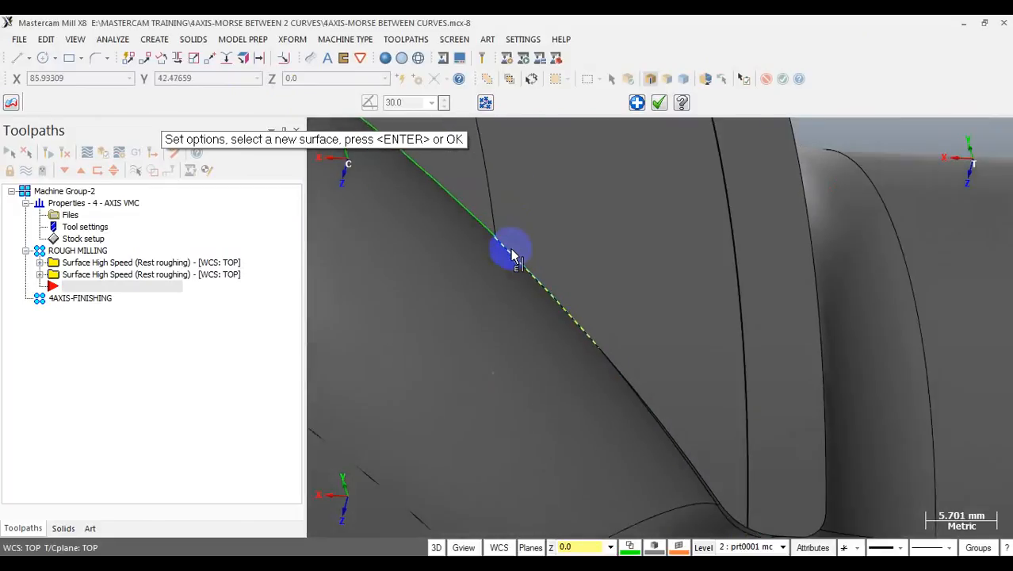
scroll(614, 369, up, 3)
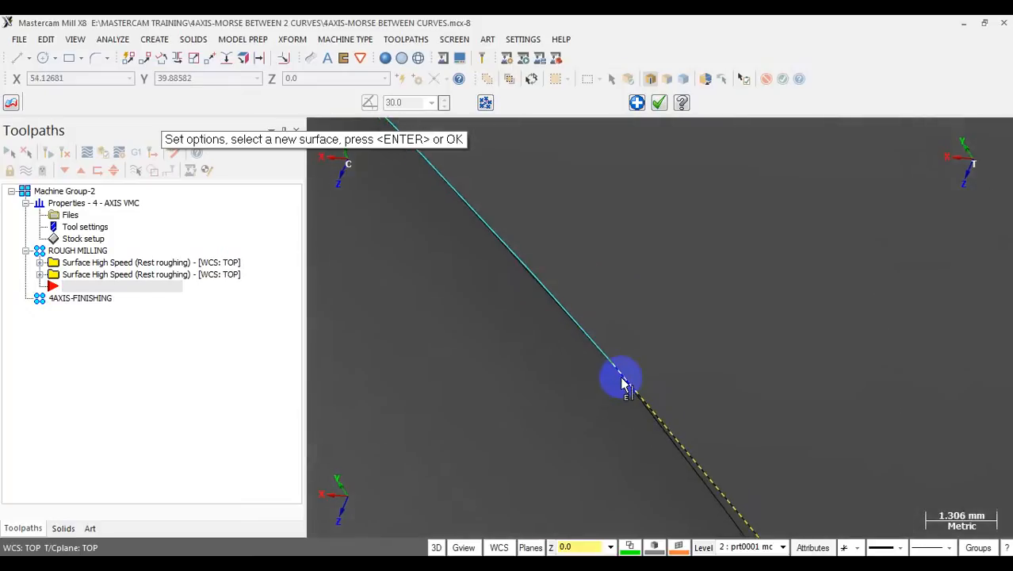
scroll(588, 325, down, 8)
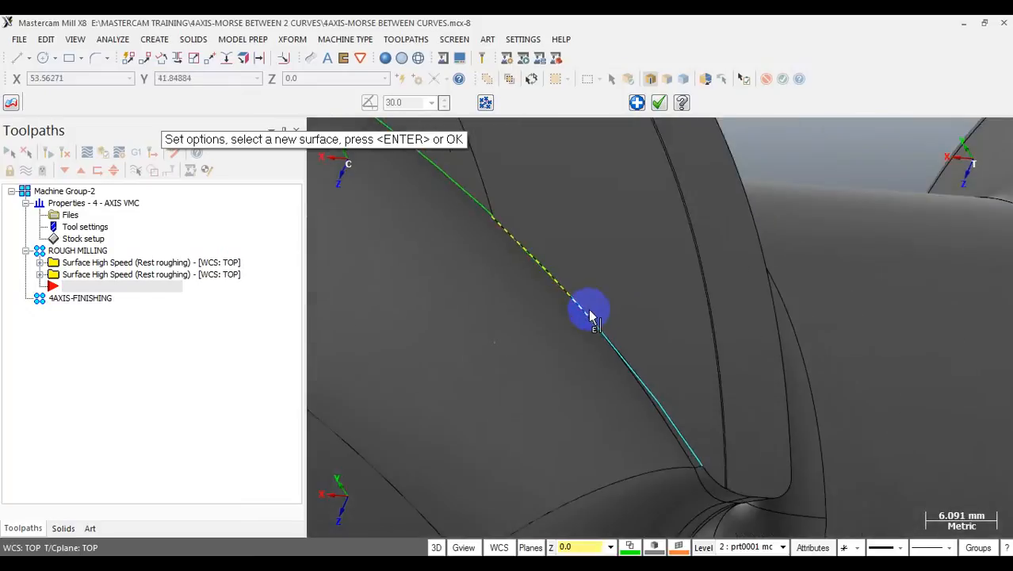
scroll(591, 332, down, 1)
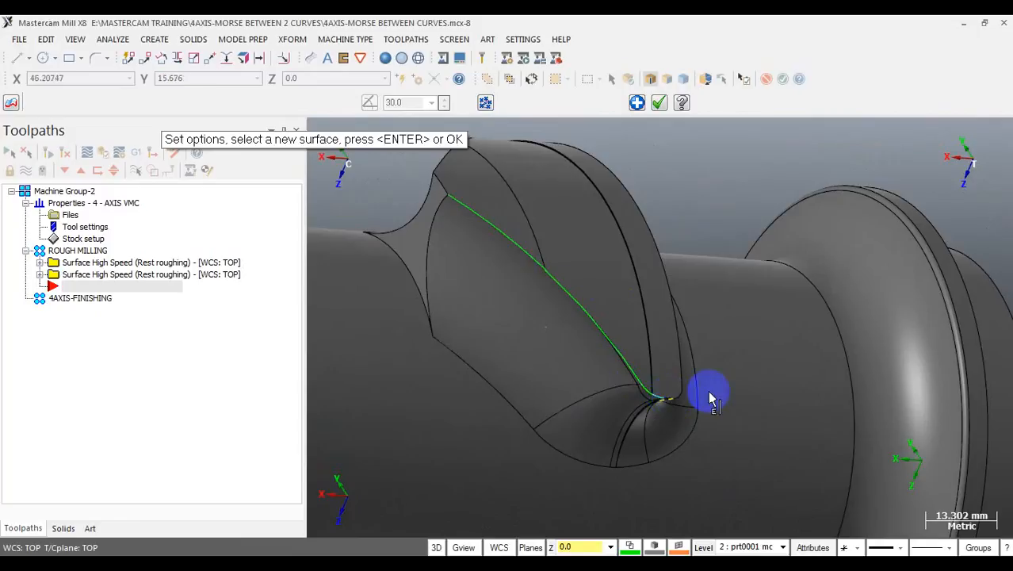
- Extend the chain of edge curves around the small rounded end of the rib's top face
middle_drag(712, 389, 604, 355)
scroll(600, 351, up, 3)
scroll(600, 356, up, 1)
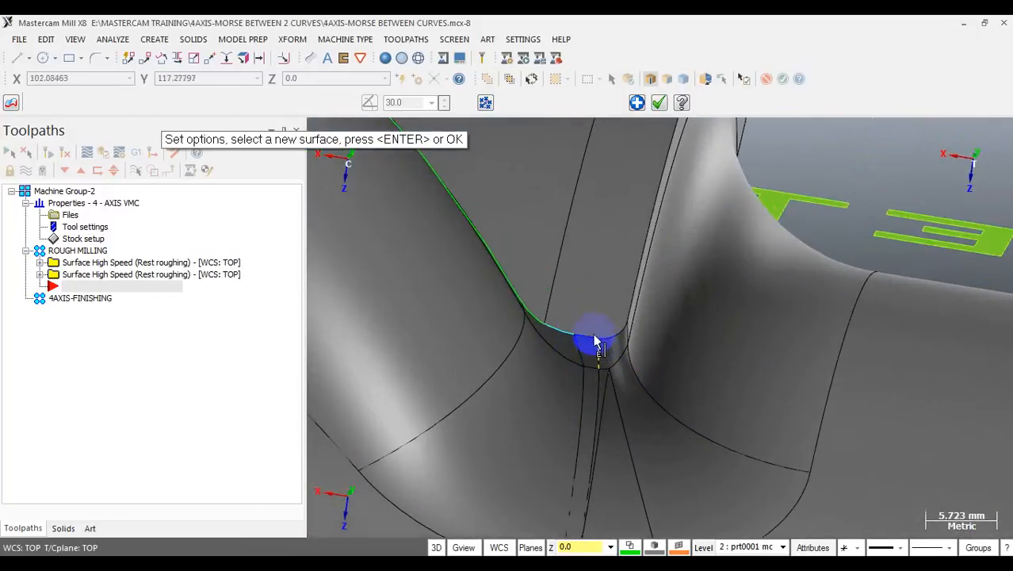
middle_drag(630, 326, 630, 293)
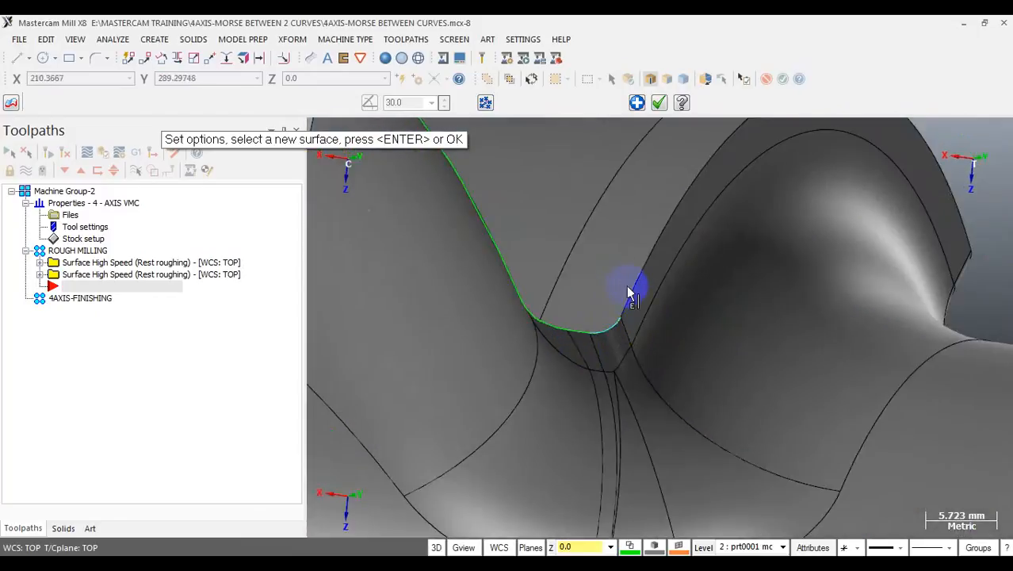
- Extend the edge curves past the small rounded end of the rib's top face, including the tiny offset edge at the first seam
scroll(582, 357, down, 4)
middle_drag(743, 296, 516, 333)
scroll(937, 320, up, 4)
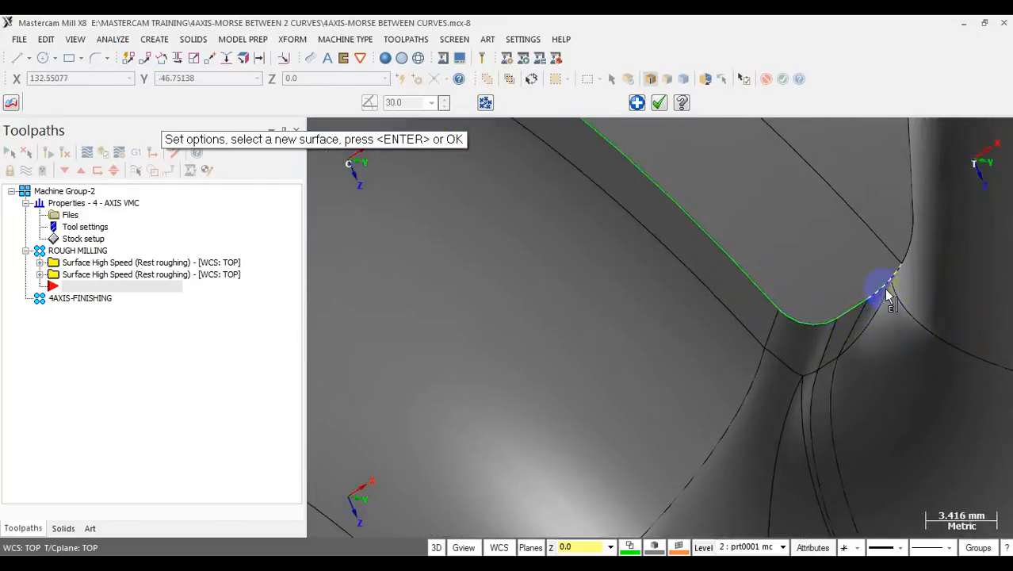
mouse_move(888, 294)
middle_down()
mouse_move(740, 274)
mouse_move(730, 324)
mouse_move(967, 251)
mouse_move(877, 279)
middle_up()
scroll(877, 279, up, 1)
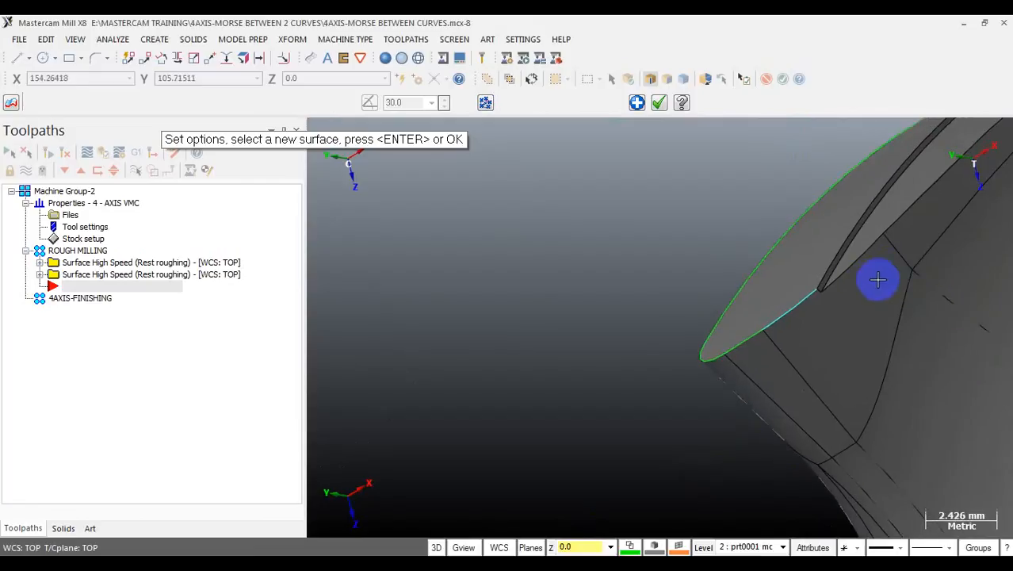
scroll(878, 279, up, 9)
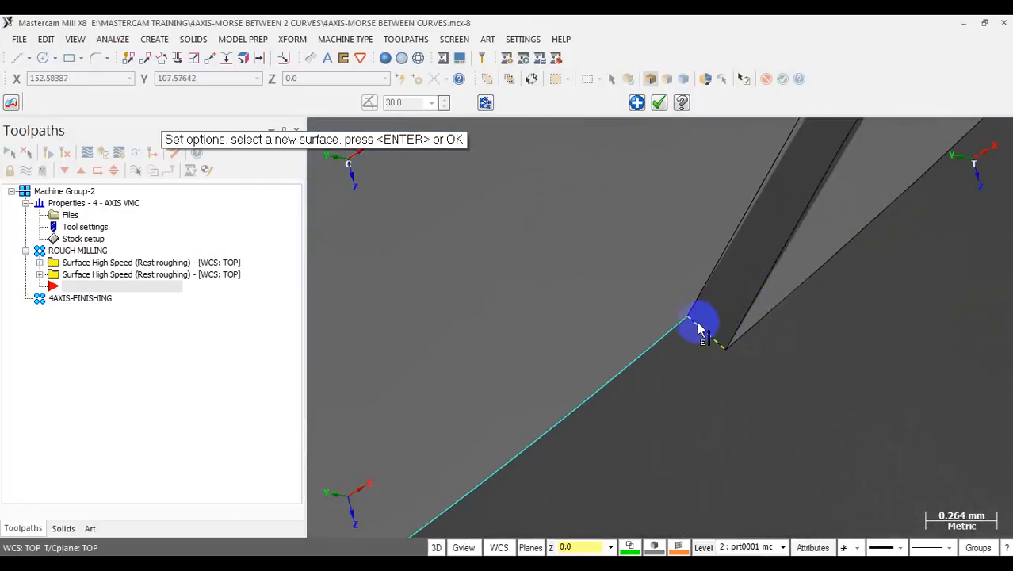
click(698, 325)
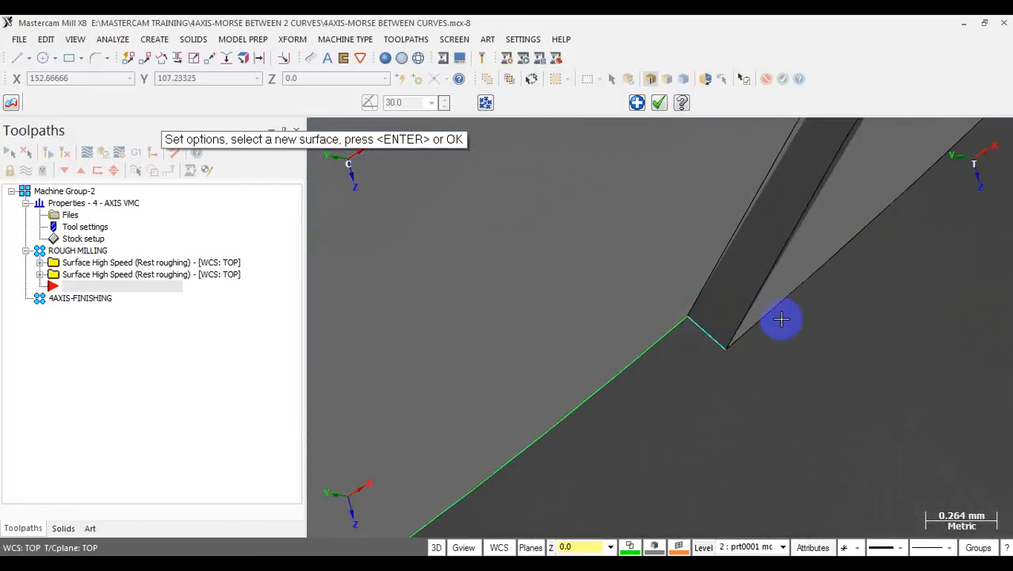
- Continue the edge curves from the seam up the opposite long edge of the rib's top face, segment by segment
scroll(626, 328, down, 8)
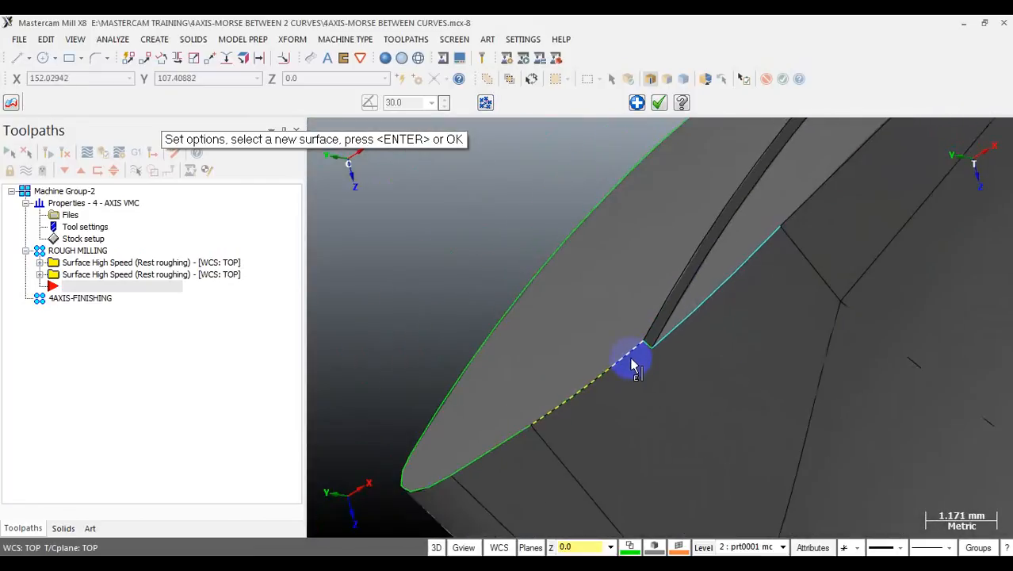
scroll(631, 358, down, 2)
middle_drag(632, 356, 728, 303)
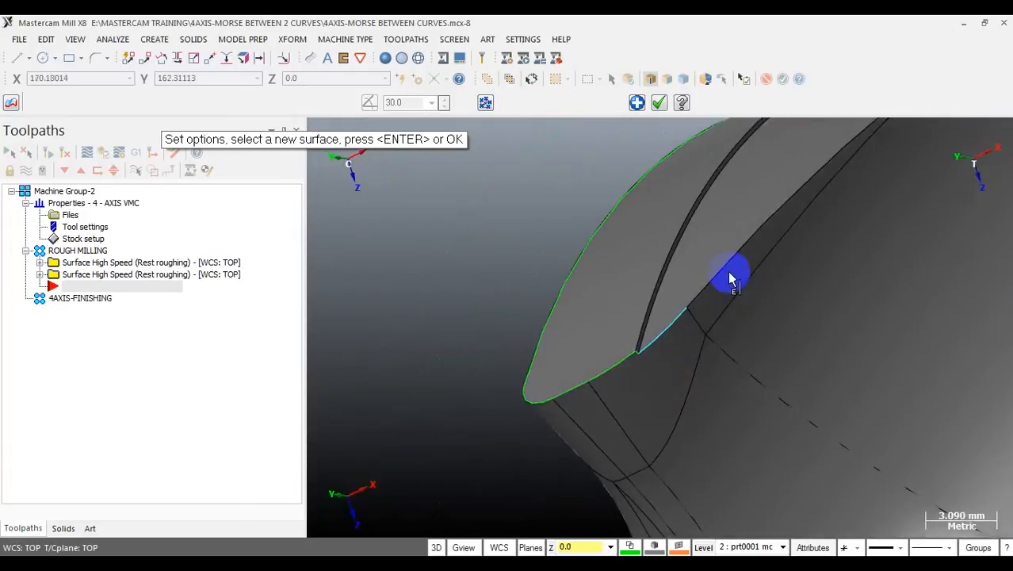
scroll(479, 347, down, 5)
middle_drag(692, 255, 696, 323)
scroll(696, 323, down, 2)
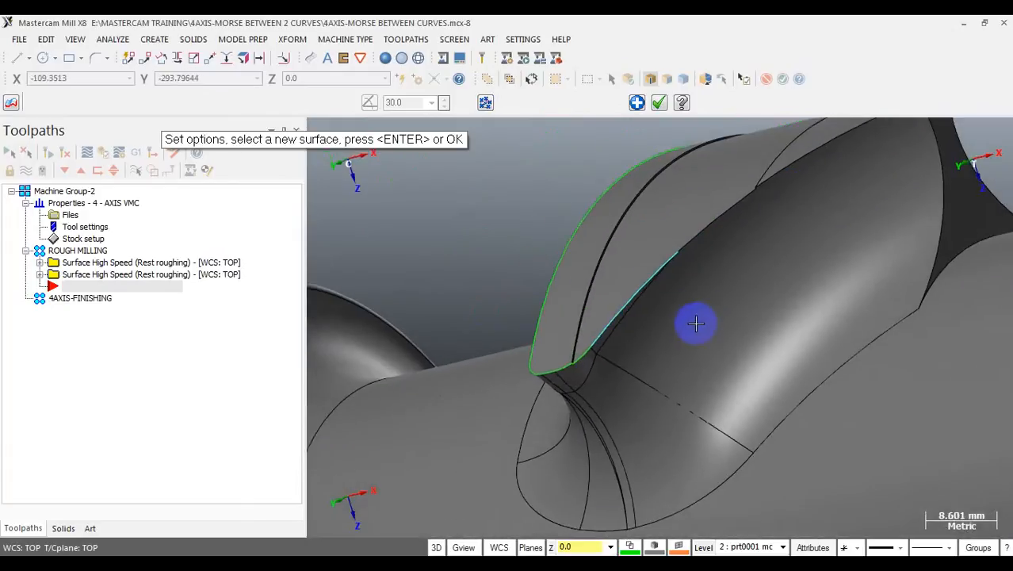
scroll(745, 230, up, 2)
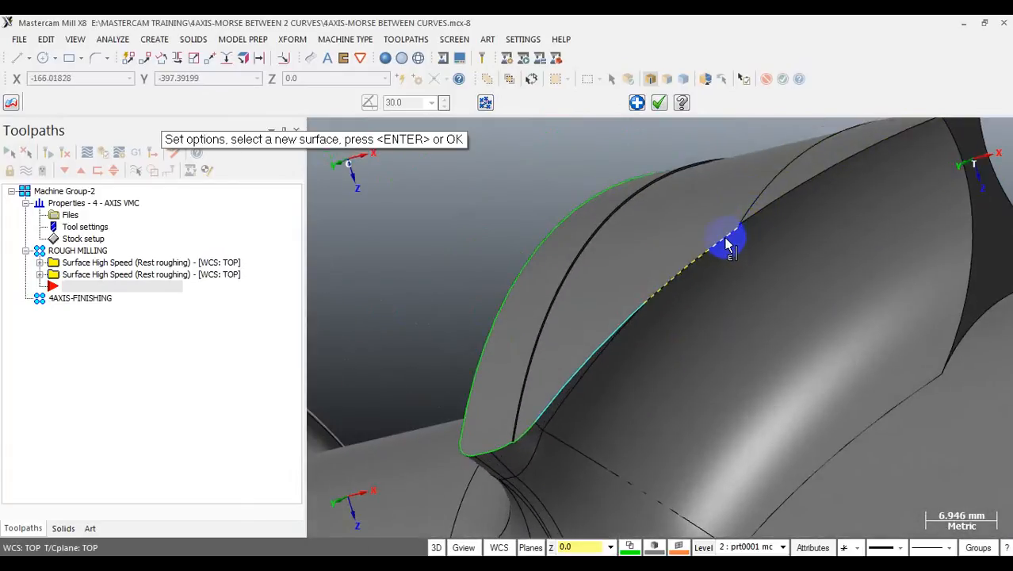
- Add edge curves at the second top-face seam, covering the cross seam, the short connecting edge and the segment to the outer end
scroll(724, 237, up, 7)
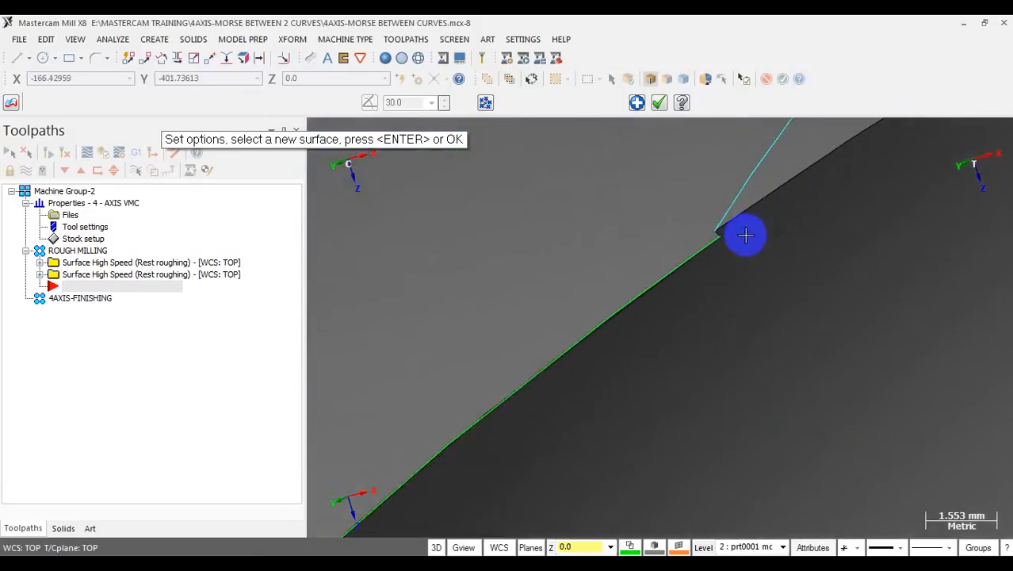
scroll(745, 226, up, 3)
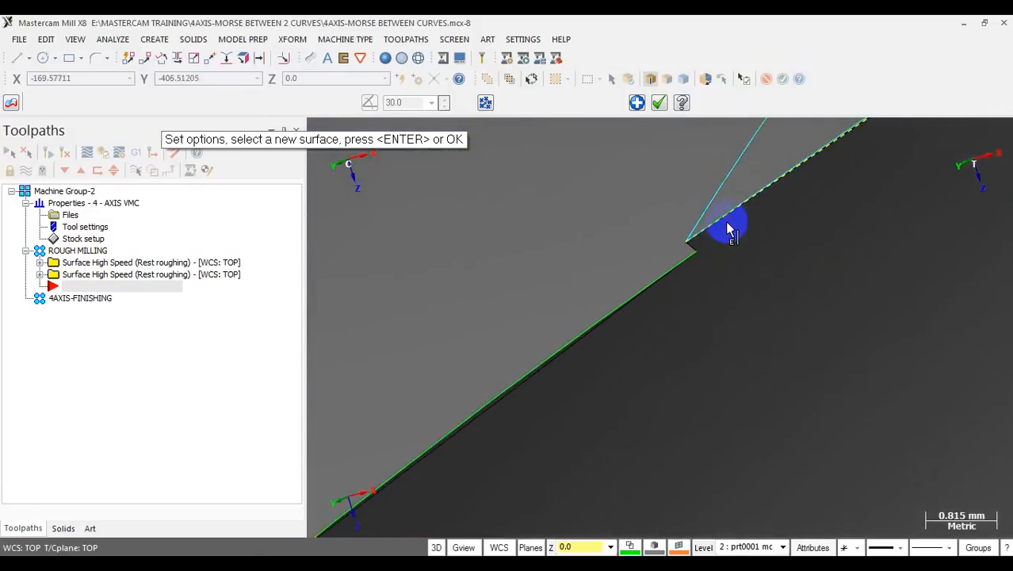
scroll(695, 252, up, 1)
scroll(729, 251, down, 9)
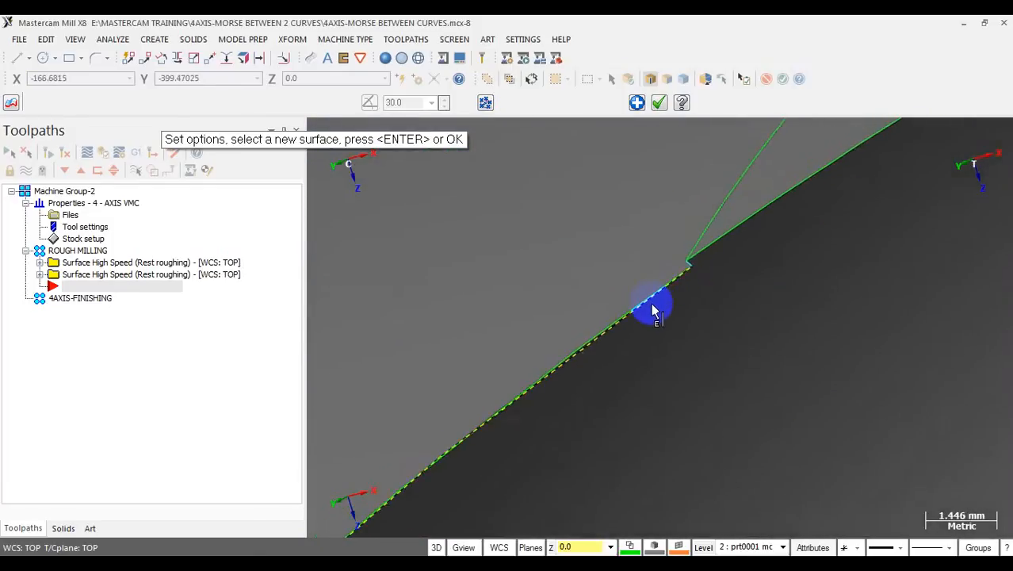
scroll(655, 311, down, 3)
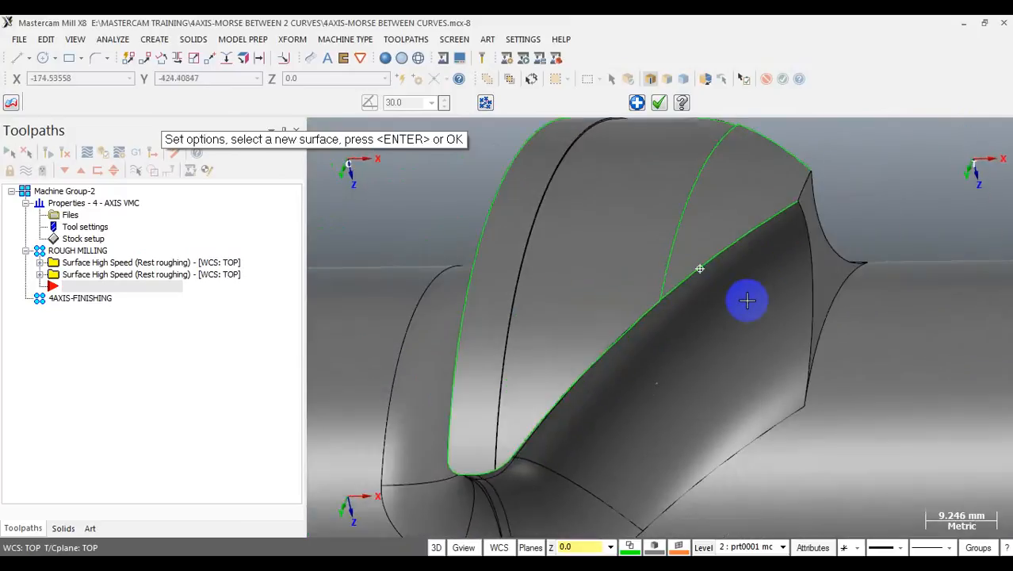
- End curve creation and delete the stray curve running across the rib's top face along the seam
middle_drag(734, 282, 734, 277)
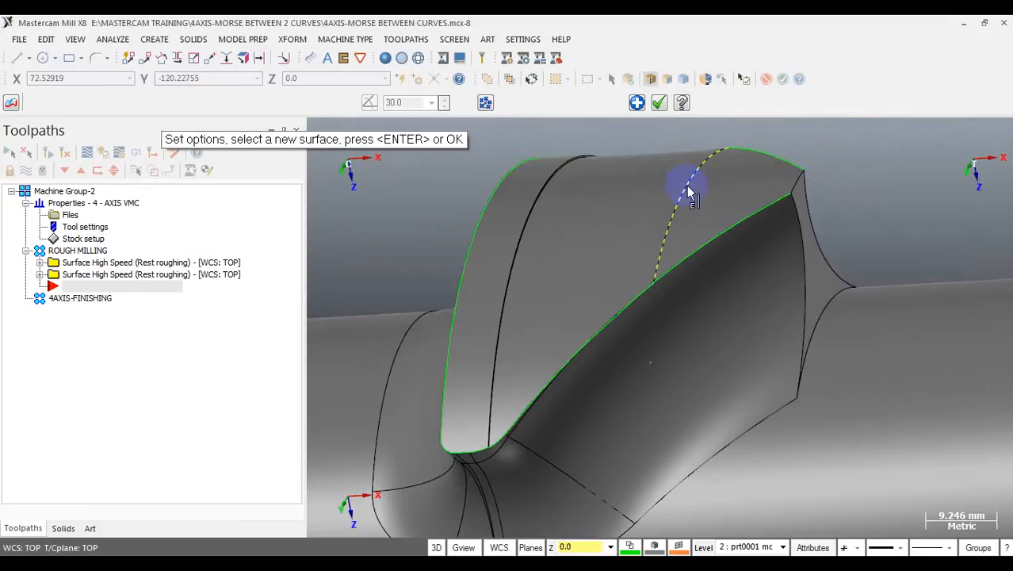
click(688, 190)
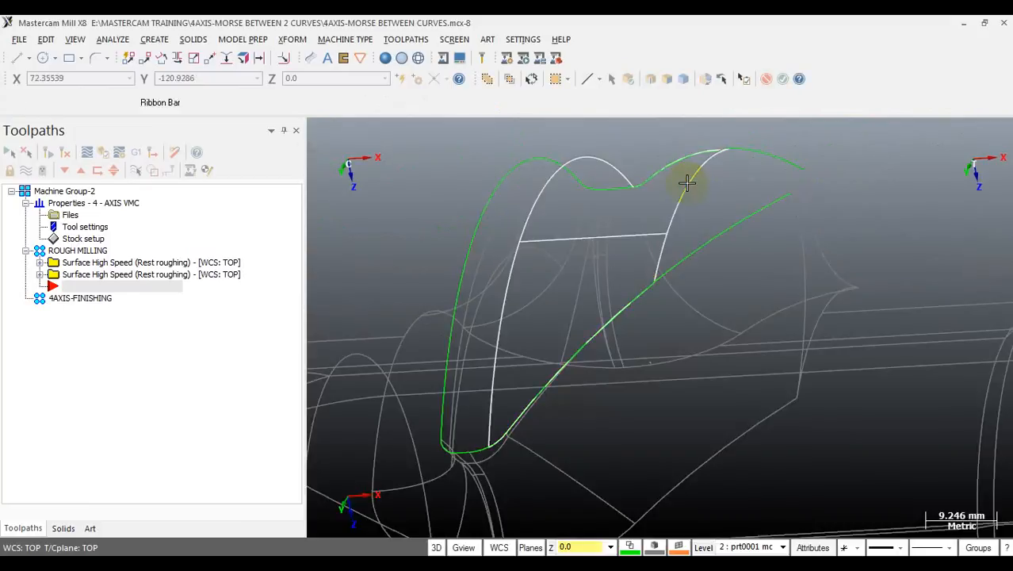
right_click(748, 197)
scroll(924, 221, down, 3)
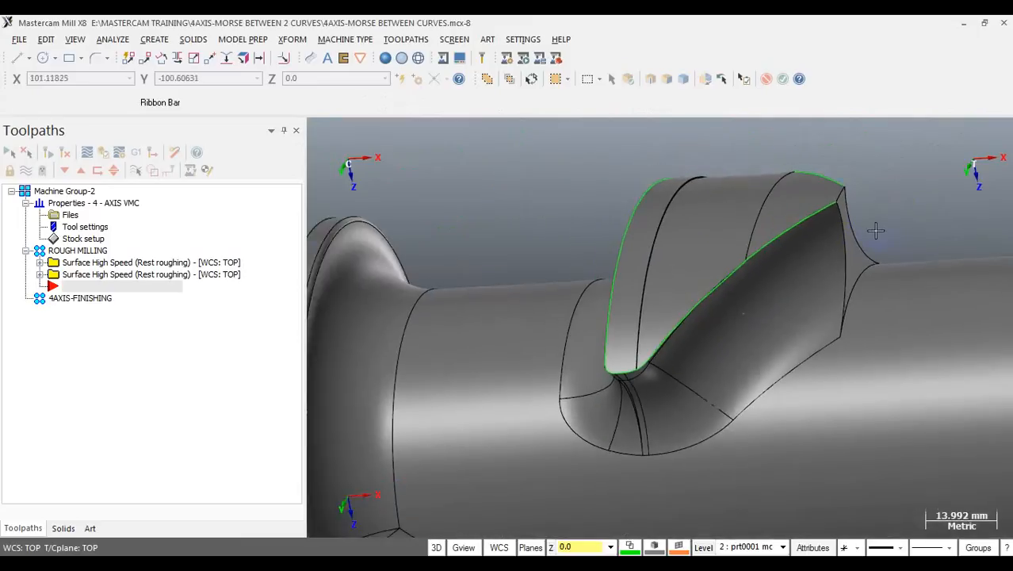
- Restart the single-edge curve command and chain curves along the rib's base edge from its outer end around the rounded end
mouse_move(874, 301)
middle_down()
mouse_move(868, 249)
mouse_move(891, 215)
mouse_move(838, 226)
mouse_move(925, 248)
mouse_move(841, 226)
middle_up()
scroll(842, 287, down, 5)
scroll(824, 254, up, 3)
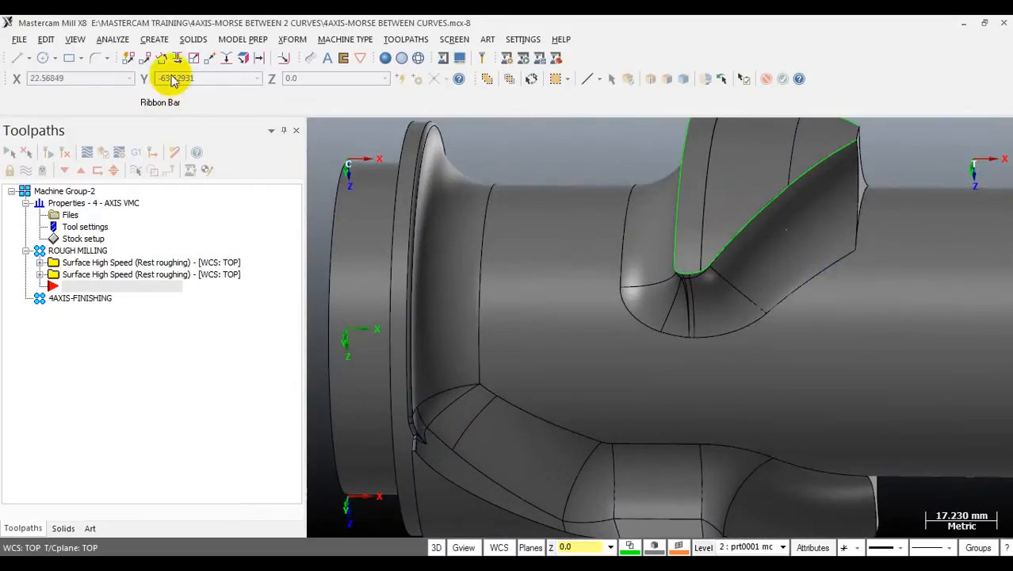
click(310, 59)
scroll(844, 269, up, 2)
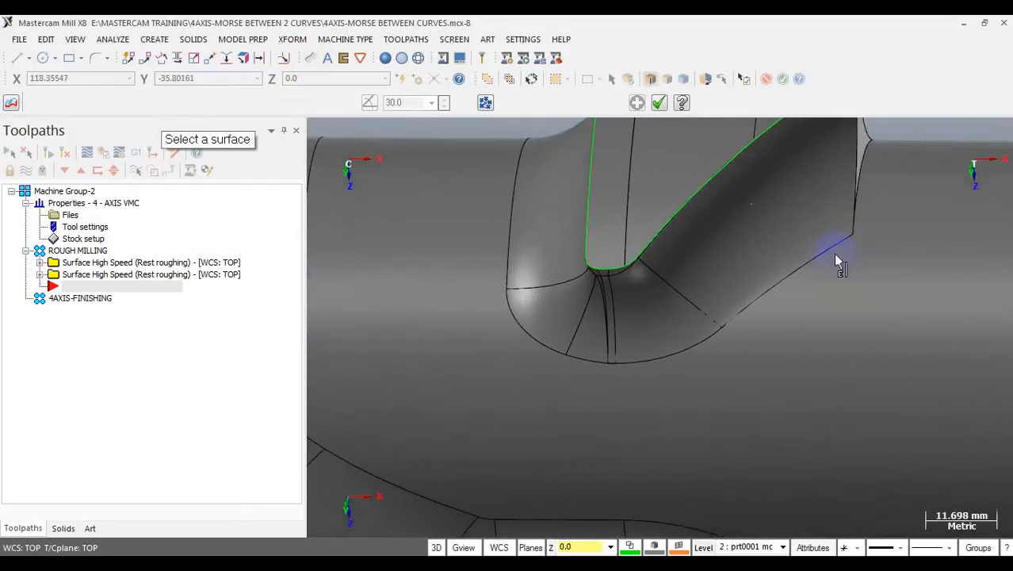
click(755, 307)
scroll(607, 377, up, 1)
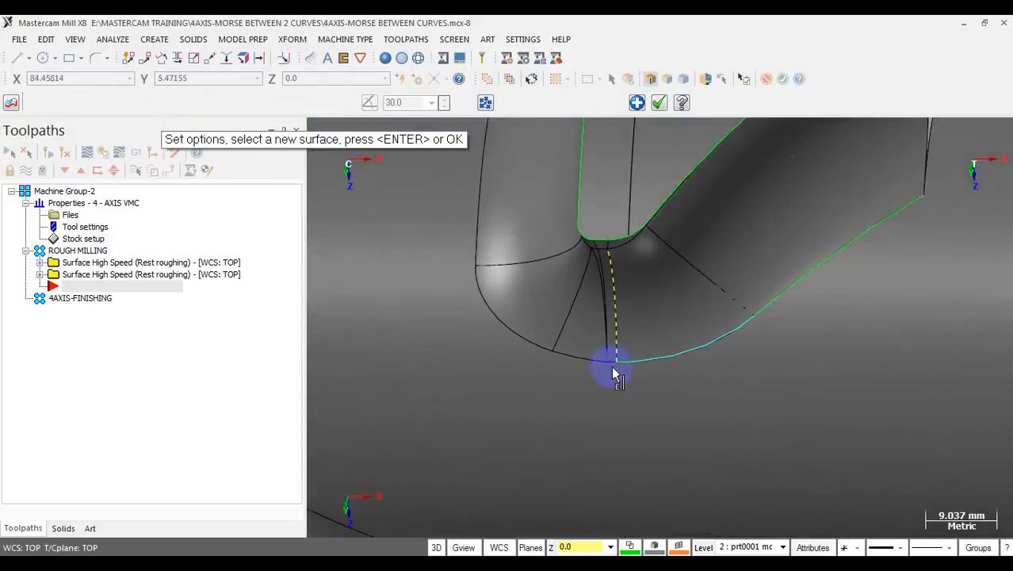
scroll(609, 368, up, 1)
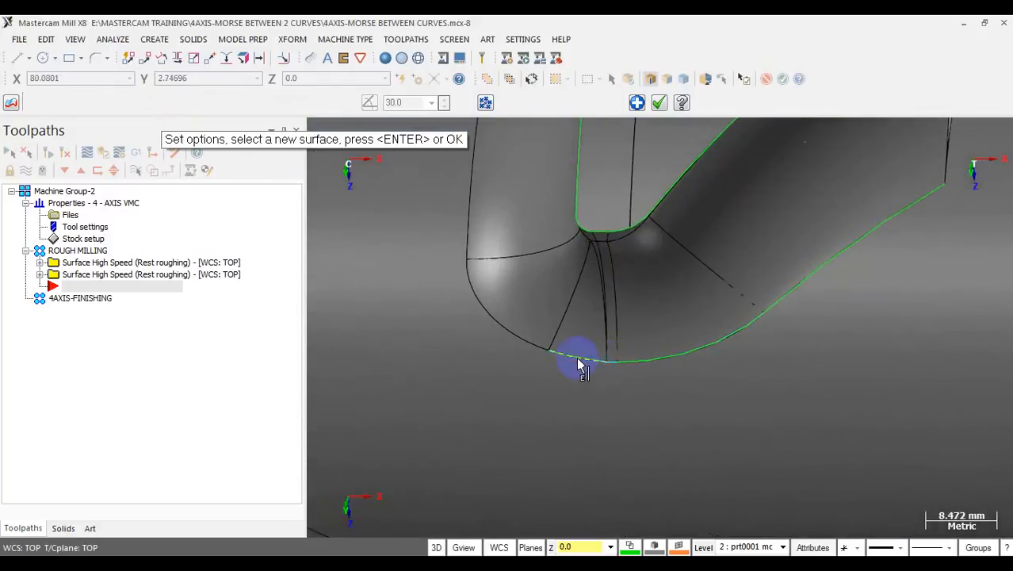
click(576, 357)
click(536, 342)
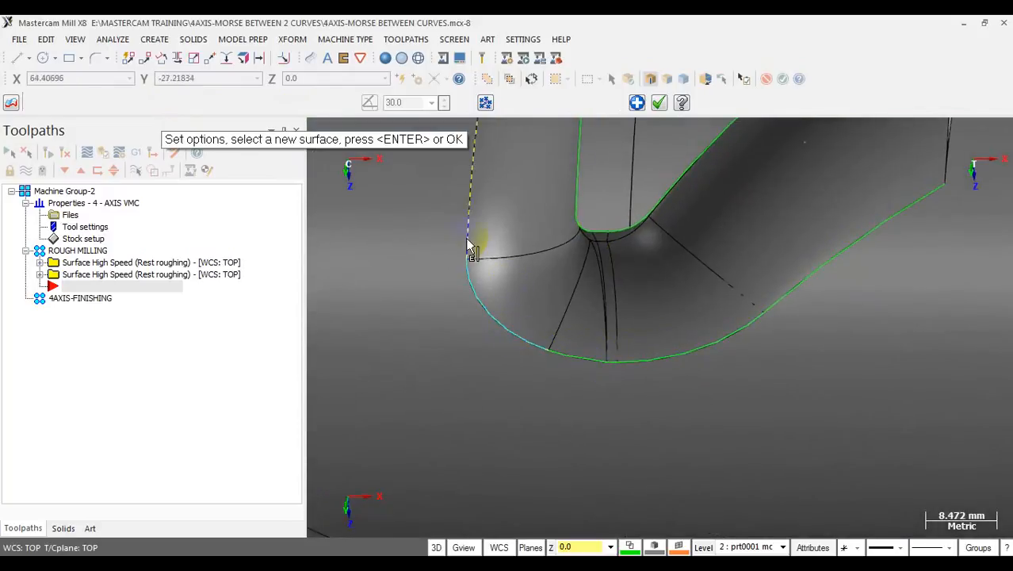
- Add edge curves along the far side of the rib's base, and pick the base edges from there around to the outer end
scroll(543, 401, down, 4)
middle_drag(554, 287, 498, 205)
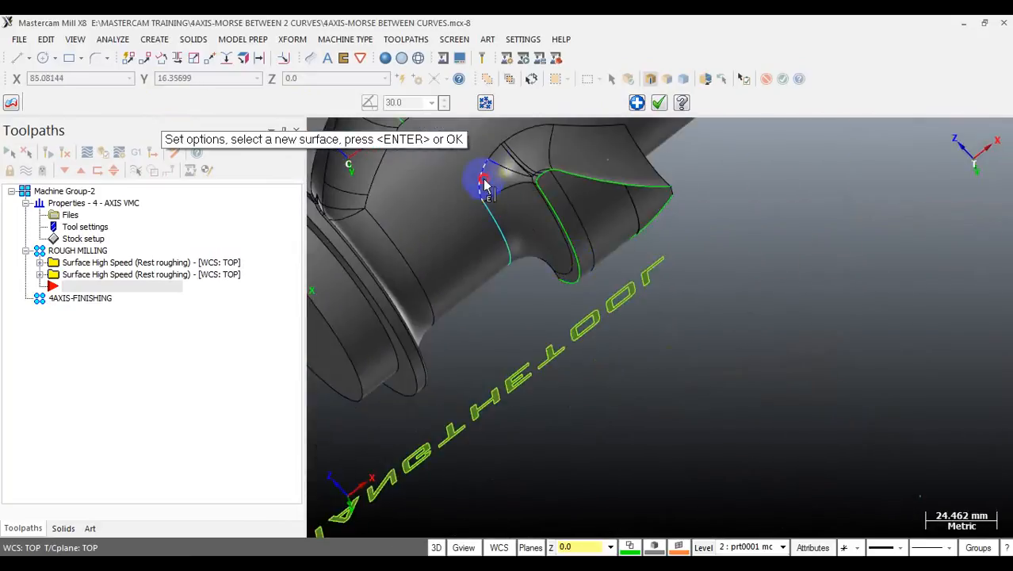
scroll(496, 154, up, 5)
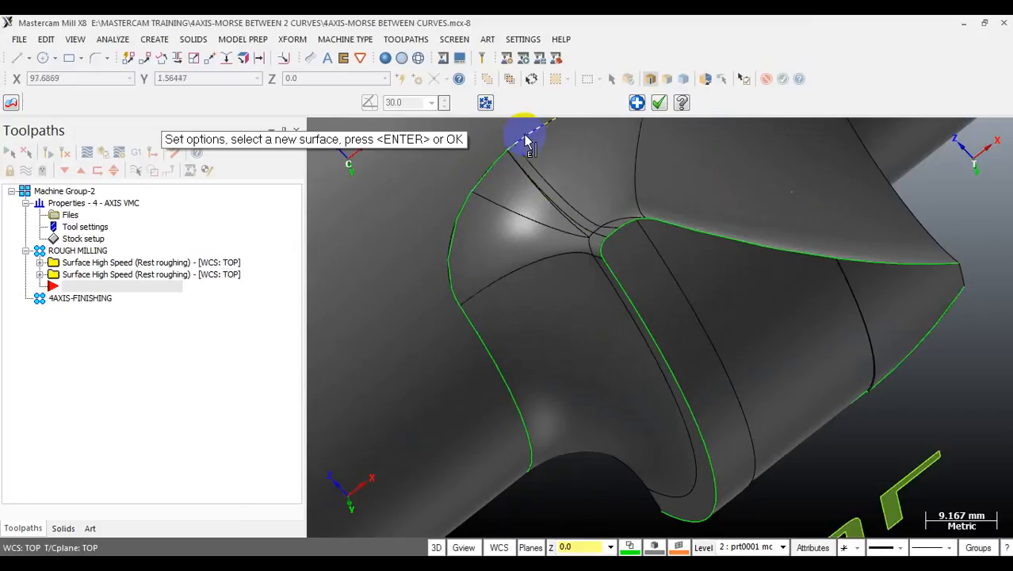
scroll(526, 142, down, 3)
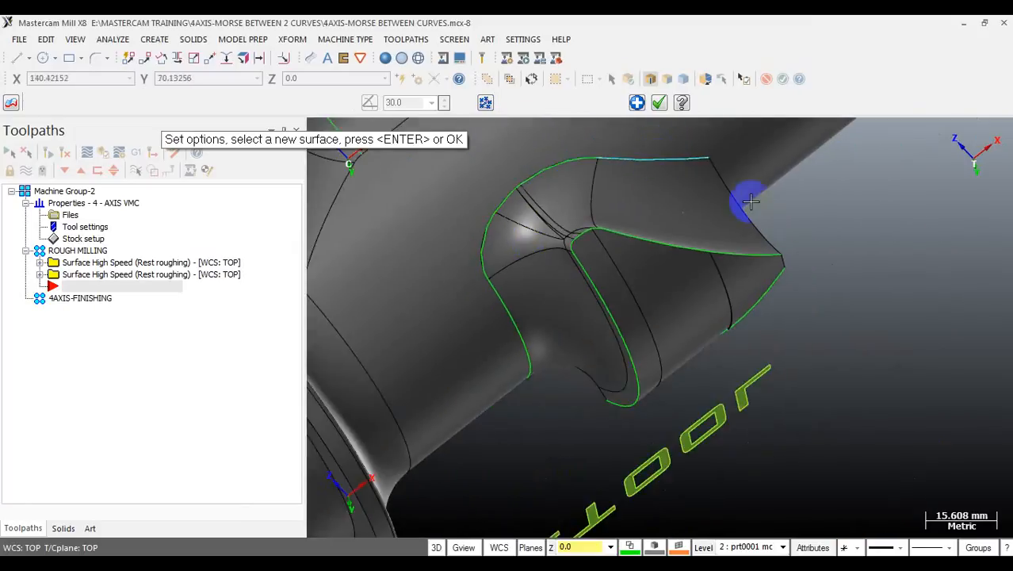
- Check both curve chains on the rib and add an edge curve on the short segment at the upper edge's second seam
middle_drag(750, 202, 757, 272)
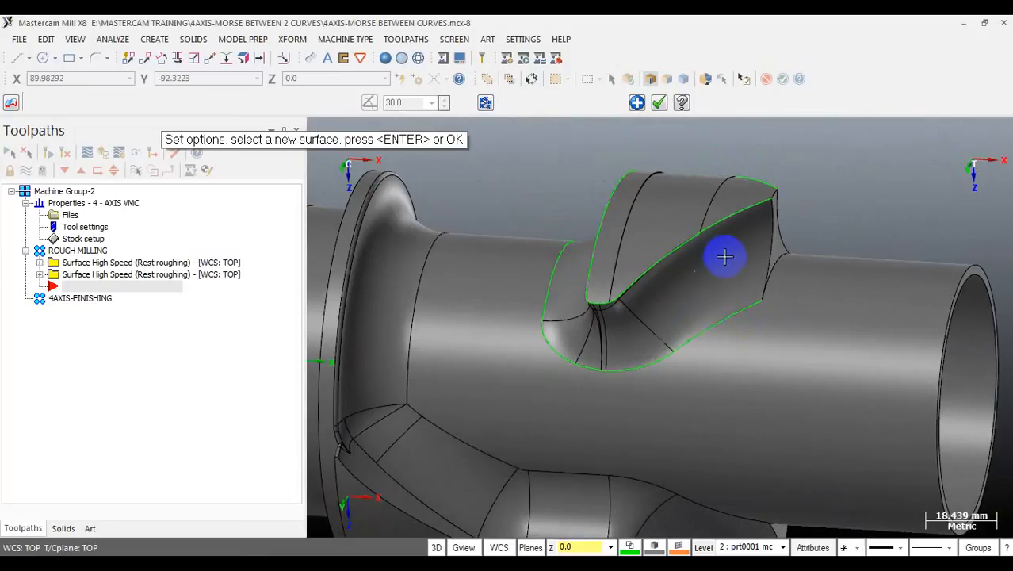
middle_drag(724, 256, 715, 228)
scroll(705, 227, up, 9)
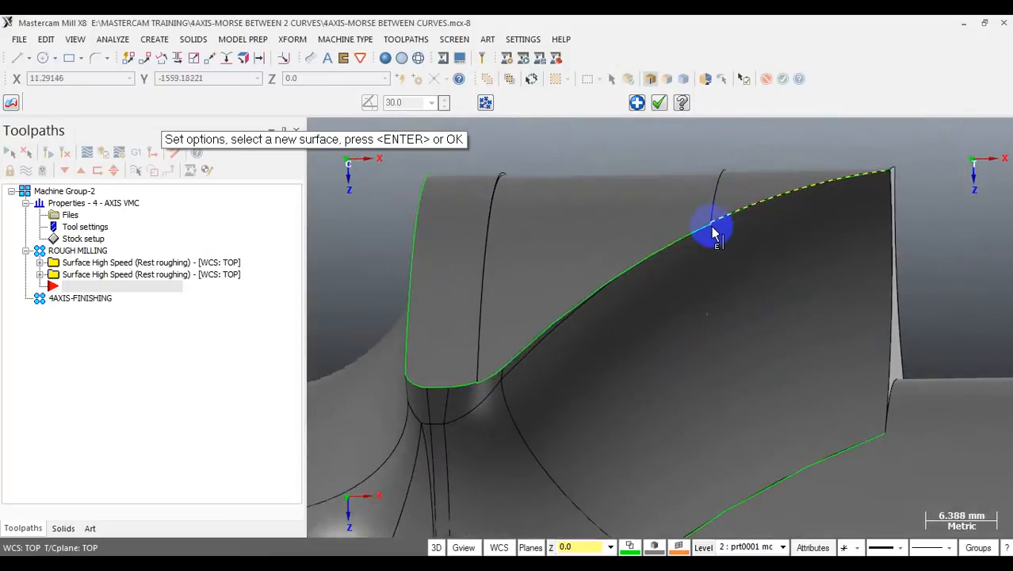
scroll(711, 226, down, 8)
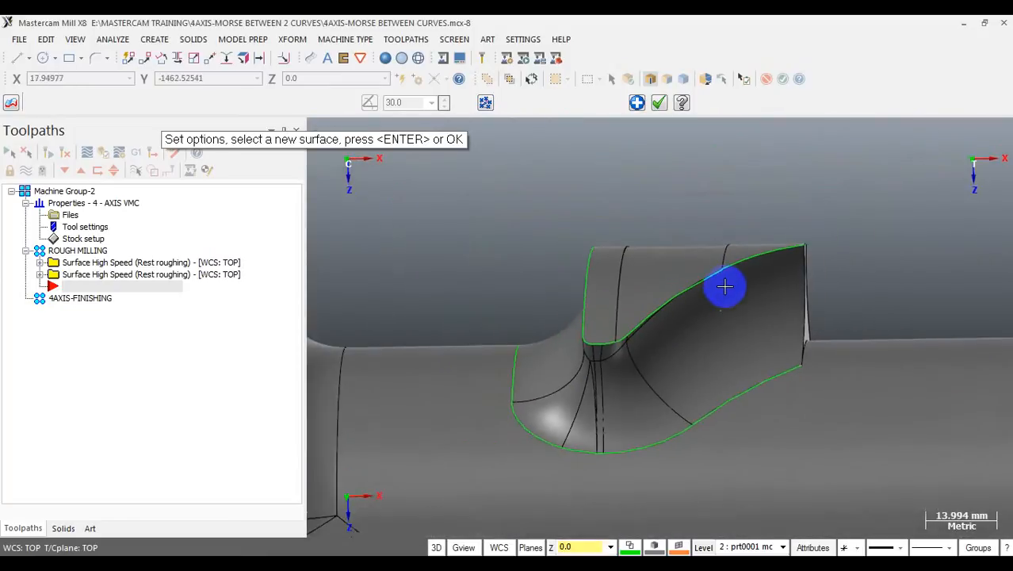
- Start an edge chain on the second raised feature by adding a curve to the outermost segment of its sloped top edge
scroll(725, 286, down, 10)
middle_drag(723, 287, 706, 441)
scroll(736, 430, up, 3)
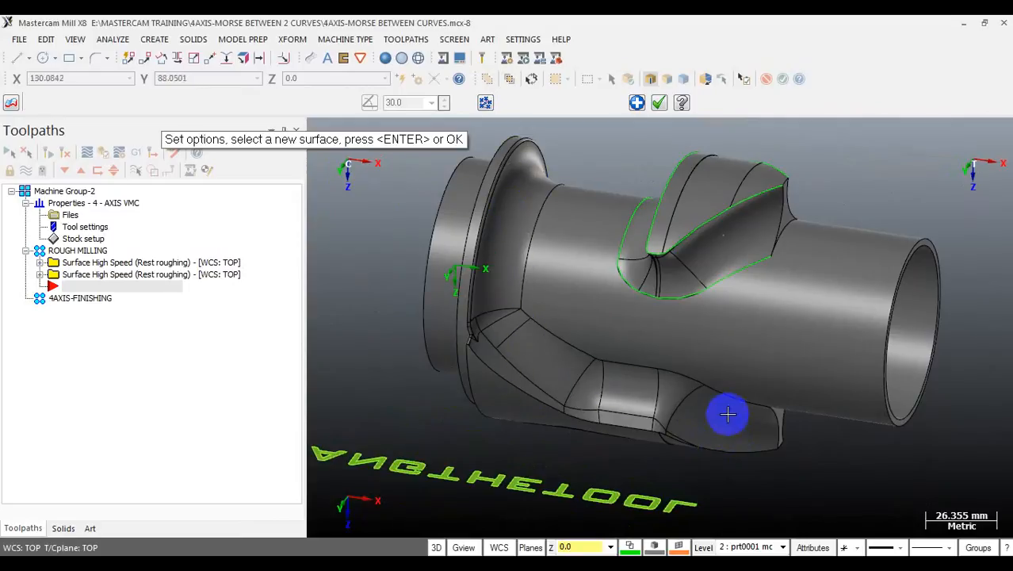
middle_drag(727, 413, 746, 515)
scroll(747, 491, up, 5)
middle_drag(748, 466, 749, 406)
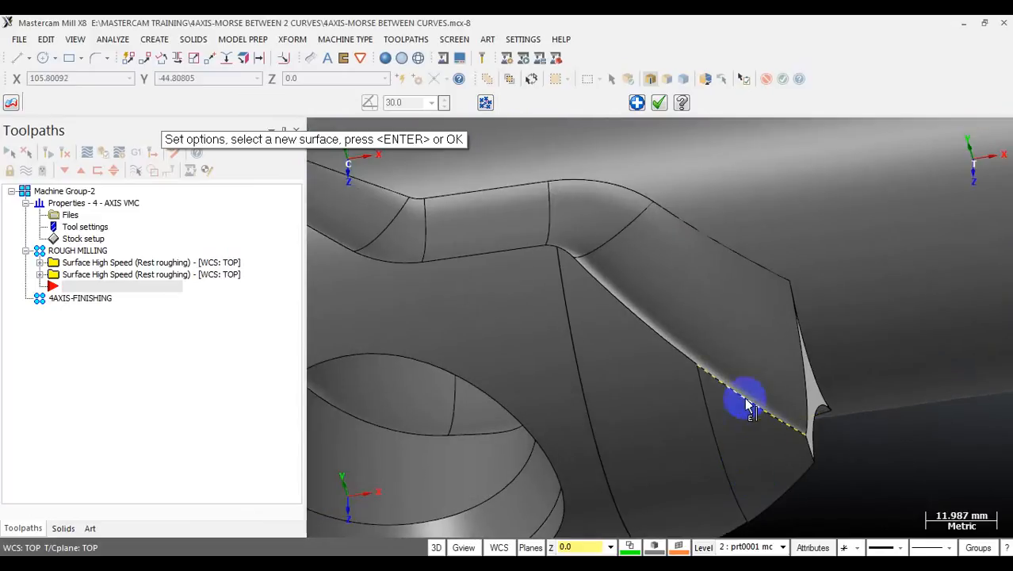
scroll(702, 386, up, 6)
drag(700, 340, 710, 384)
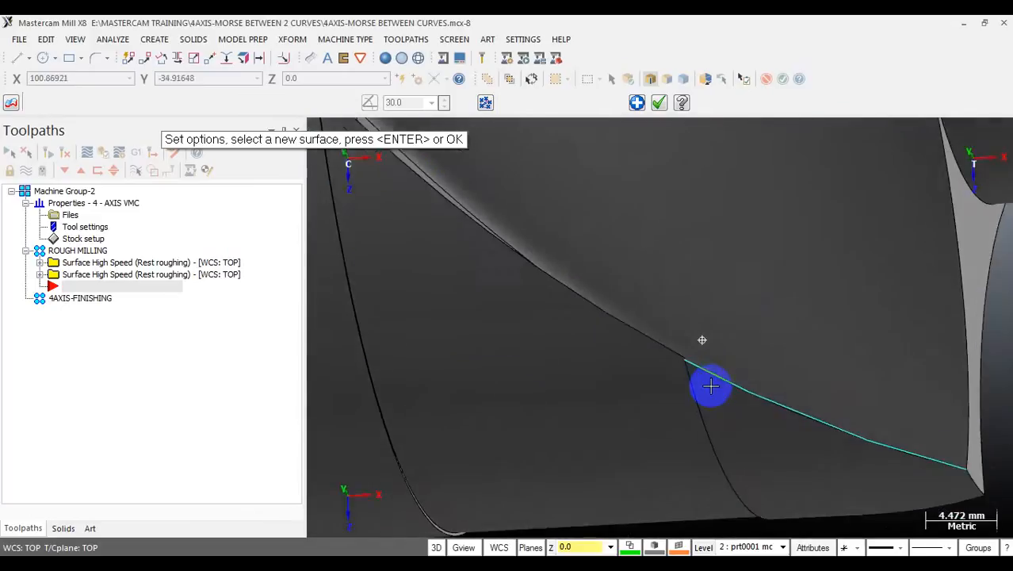
- Continue the second feature's top-edge curves from the small seam step along the bends to the end near the flange
middle_drag(710, 385, 699, 389)
scroll(694, 379, up, 2)
scroll(689, 374, up, 5)
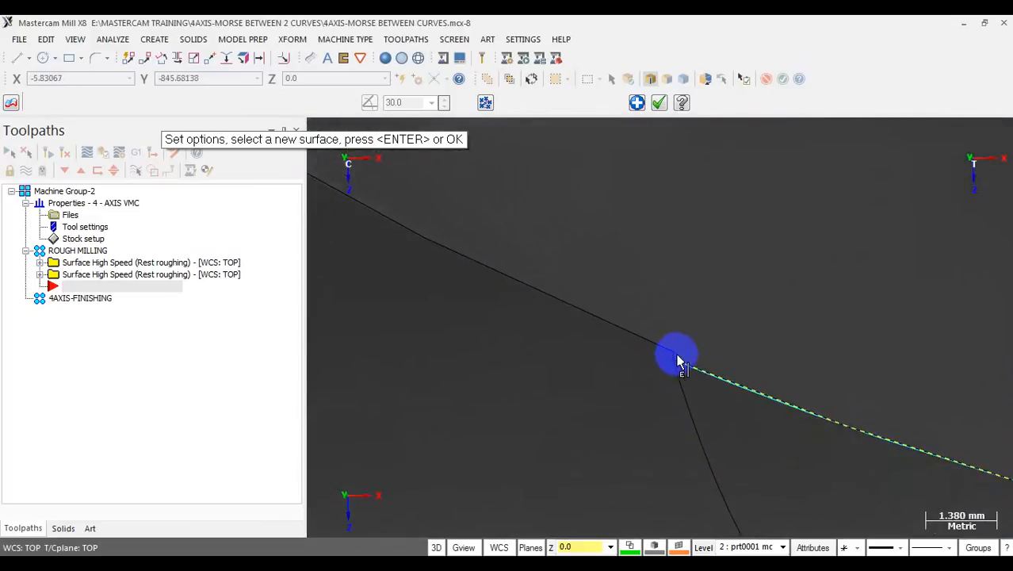
scroll(677, 358, up, 3)
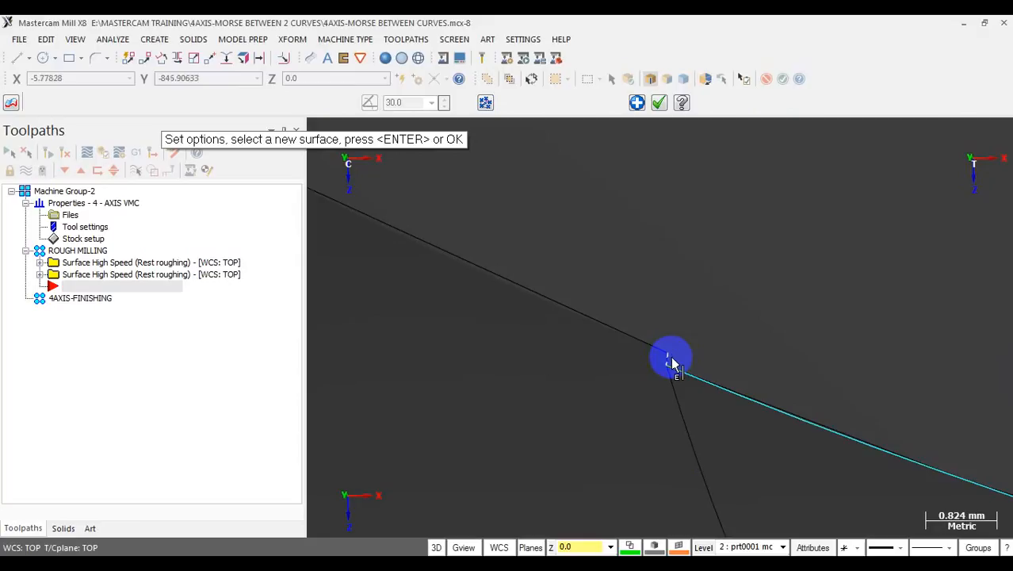
scroll(740, 349, down, 5)
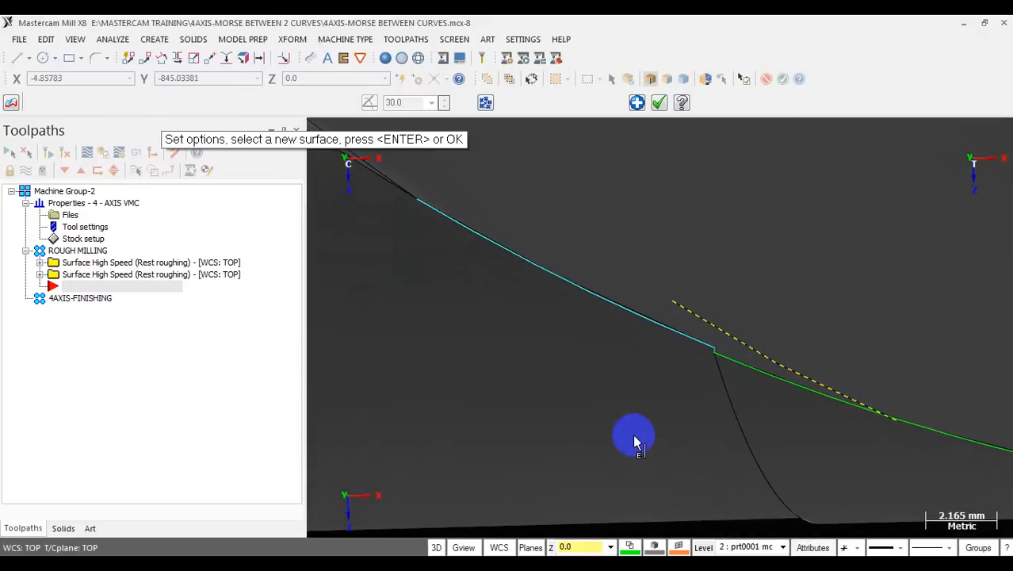
scroll(602, 525, down, 8)
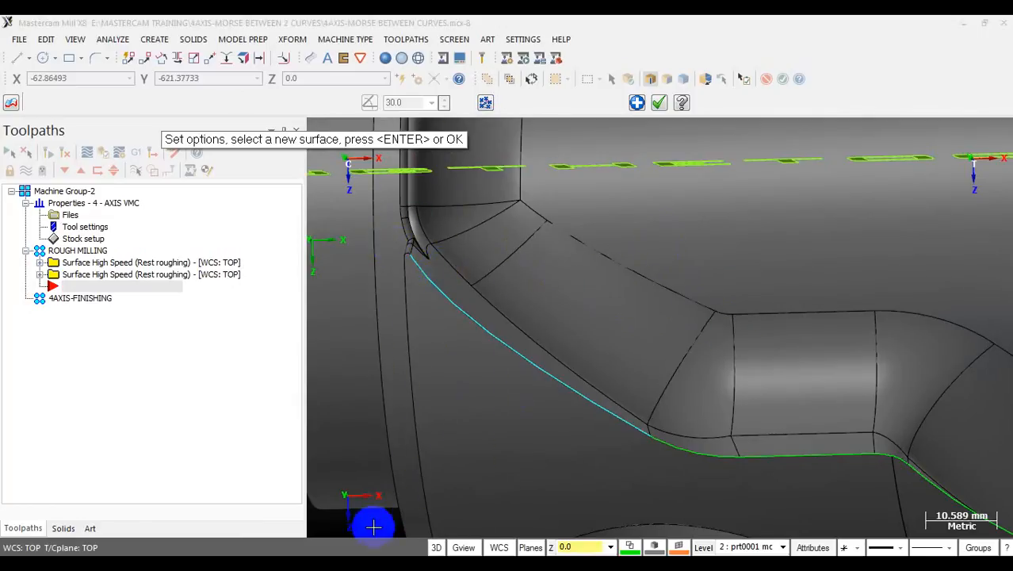
- Add an edge curve around the small rounded tip where the second feature's top edge meets the flange
scroll(537, 479, down, 3)
scroll(392, 318, up, 4)
scroll(447, 305, up, 5)
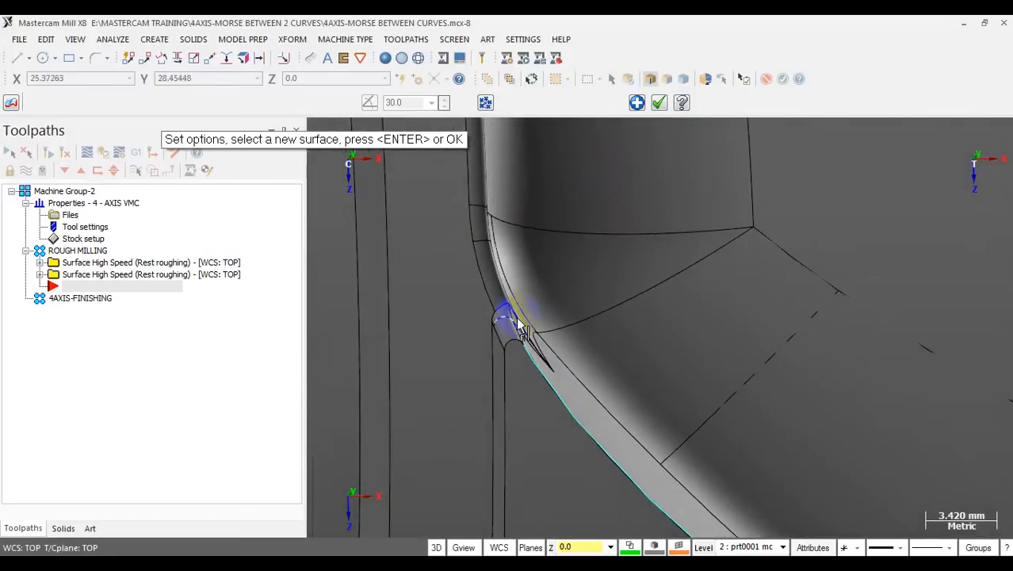
scroll(515, 317, up, 3)
click(503, 369)
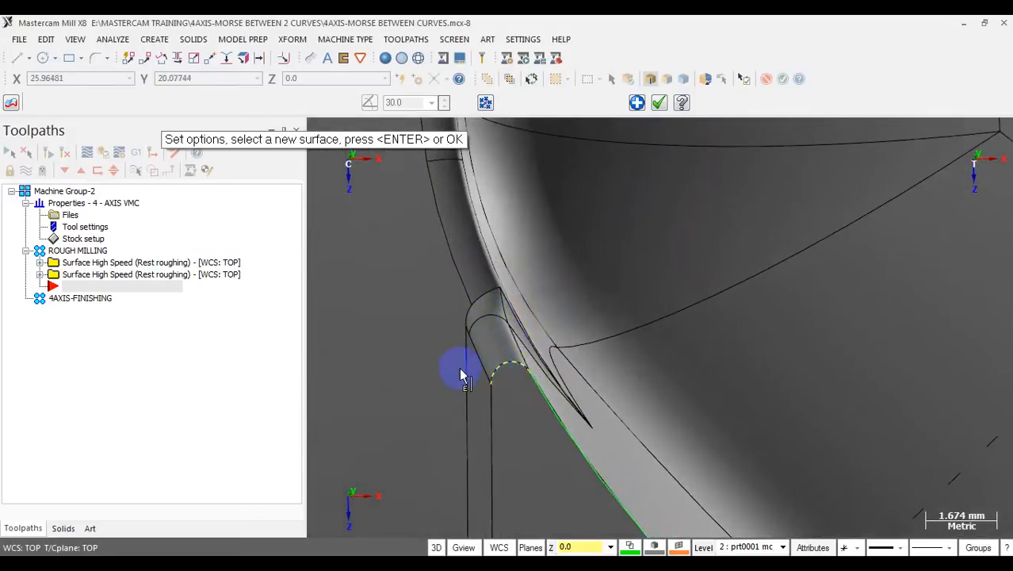
- Add edge curves along the straight and short rounded edges of the tip, continuing up the long edge beside the flange
scroll(498, 309, up, 1)
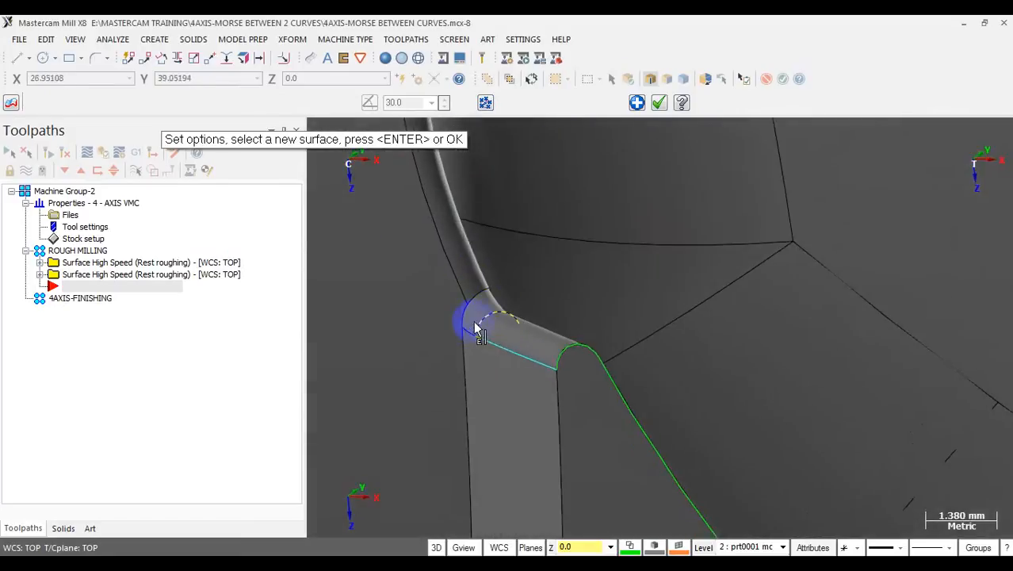
click(466, 331)
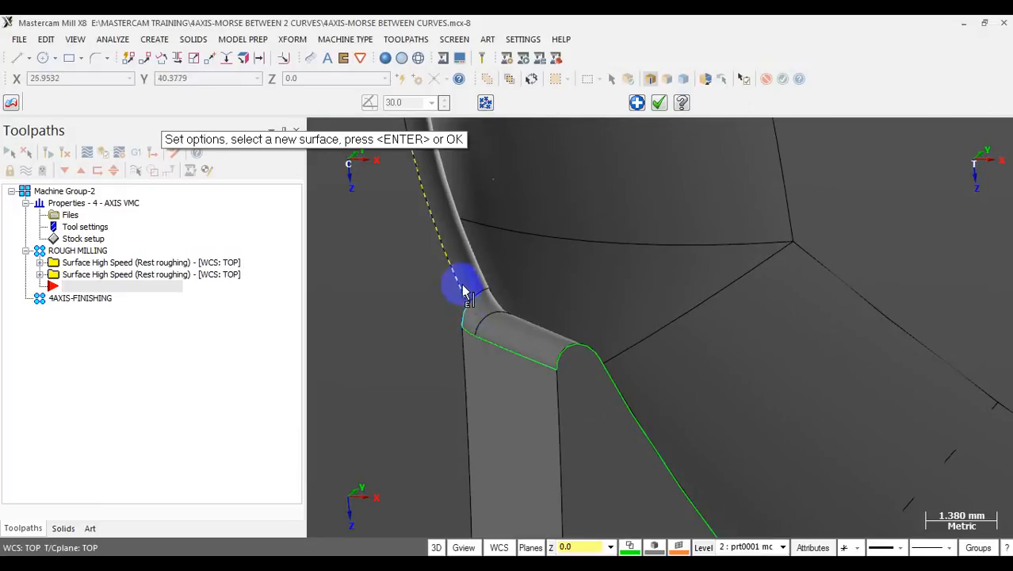
scroll(526, 320, down, 5)
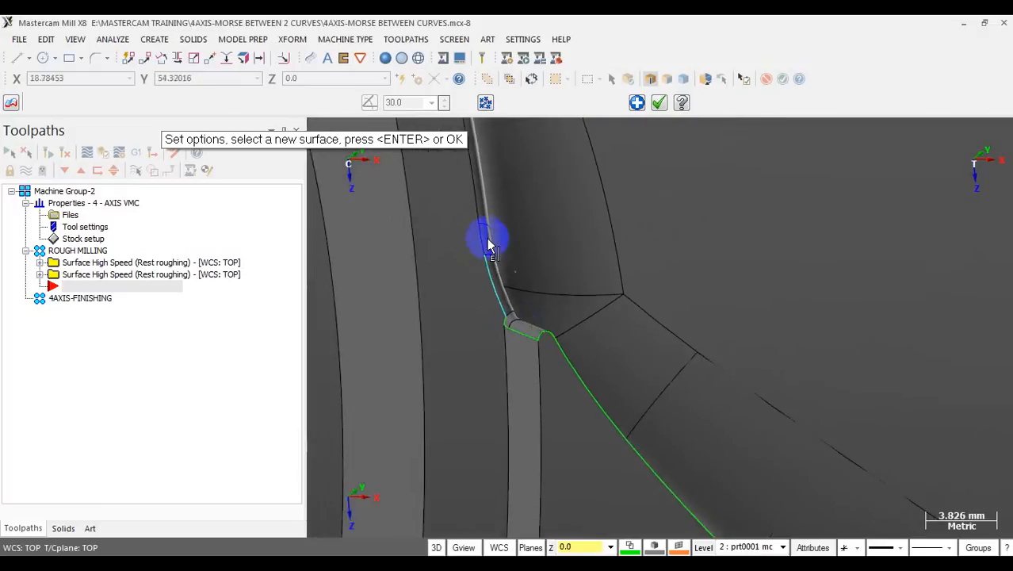
scroll(543, 309, down, 8)
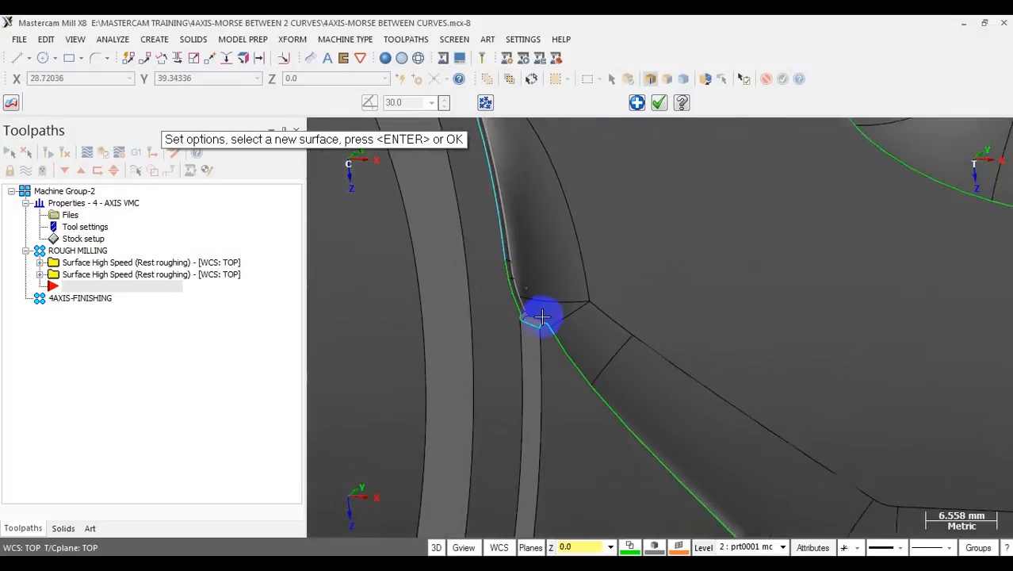
middle_drag(537, 282, 466, 344)
scroll(513, 371, up, 2)
scroll(508, 369, up, 3)
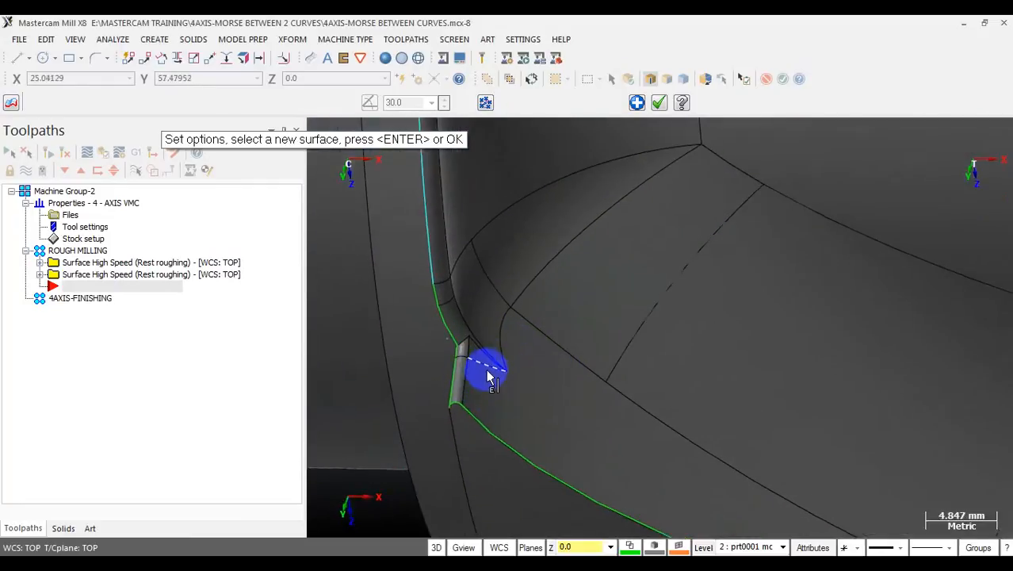
- Add edge curves around the small rounded tip at the flange edge's opposite end, including its short straight edge and arc
scroll(491, 377, down, 6)
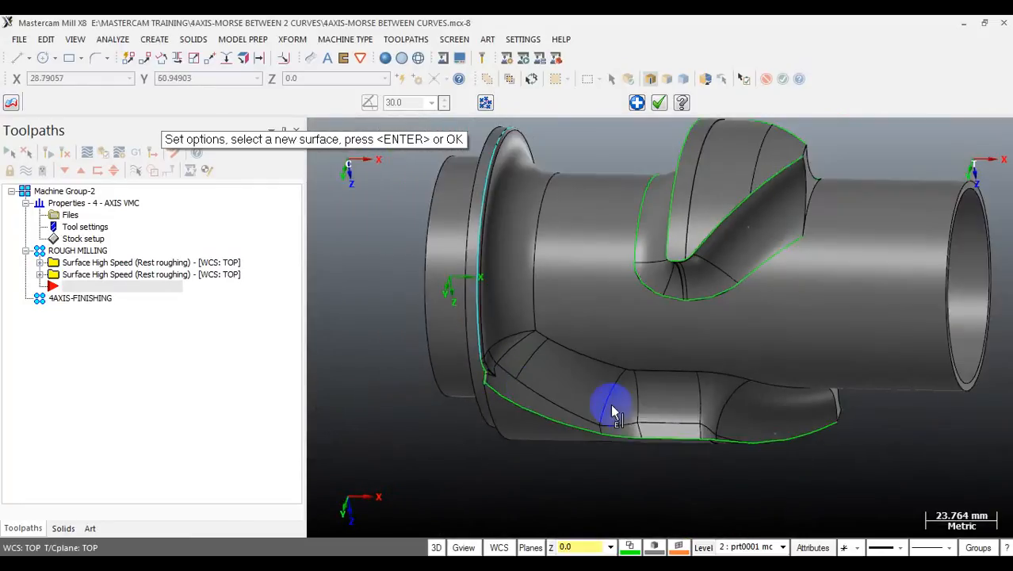
mouse_move(614, 405)
middle_down()
mouse_move(626, 313)
mouse_move(617, 172)
middle_up()
scroll(515, 480, up, 5)
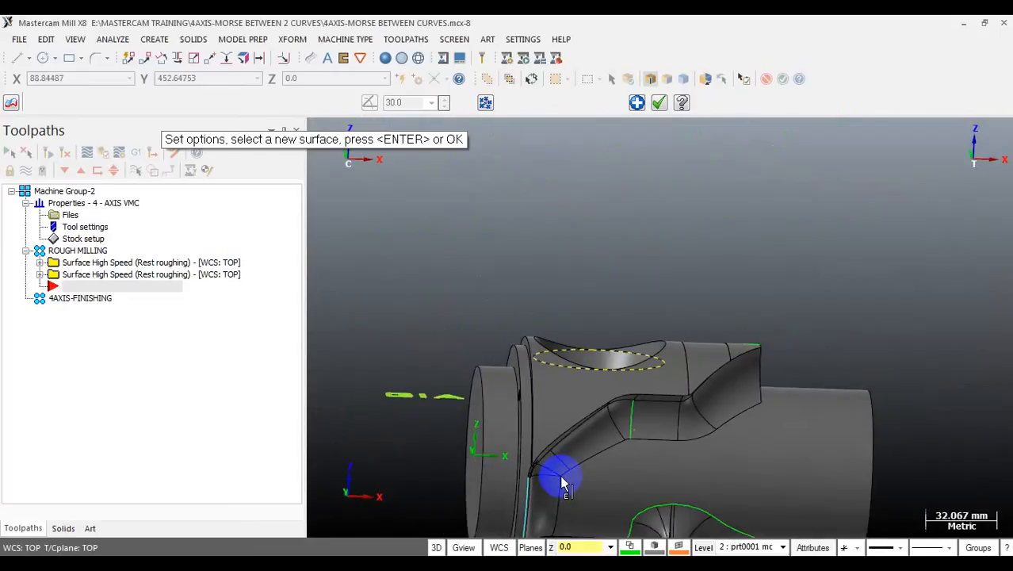
scroll(515, 475, up, 5)
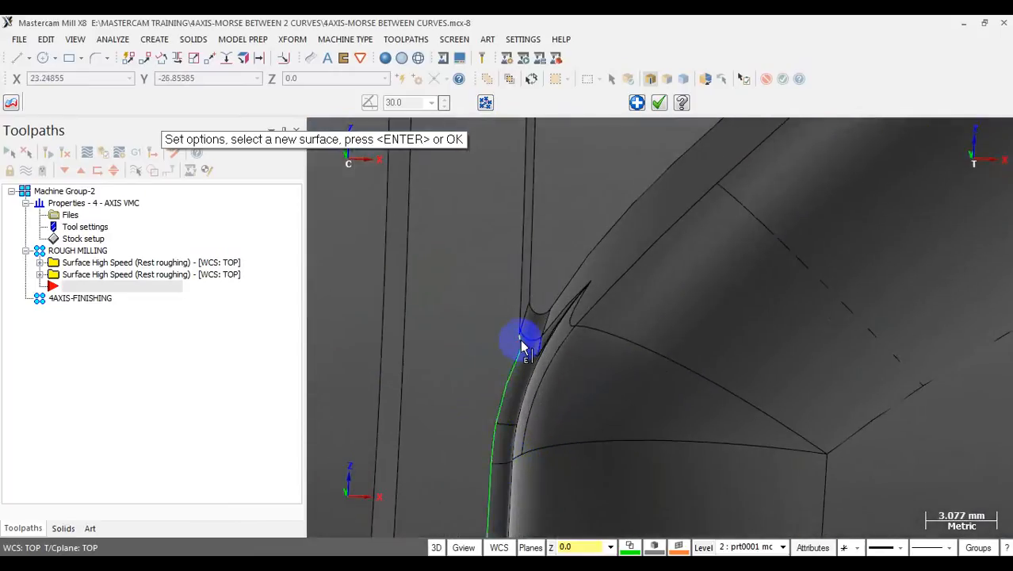
middle_drag(519, 329, 560, 329)
scroll(525, 336, up, 4)
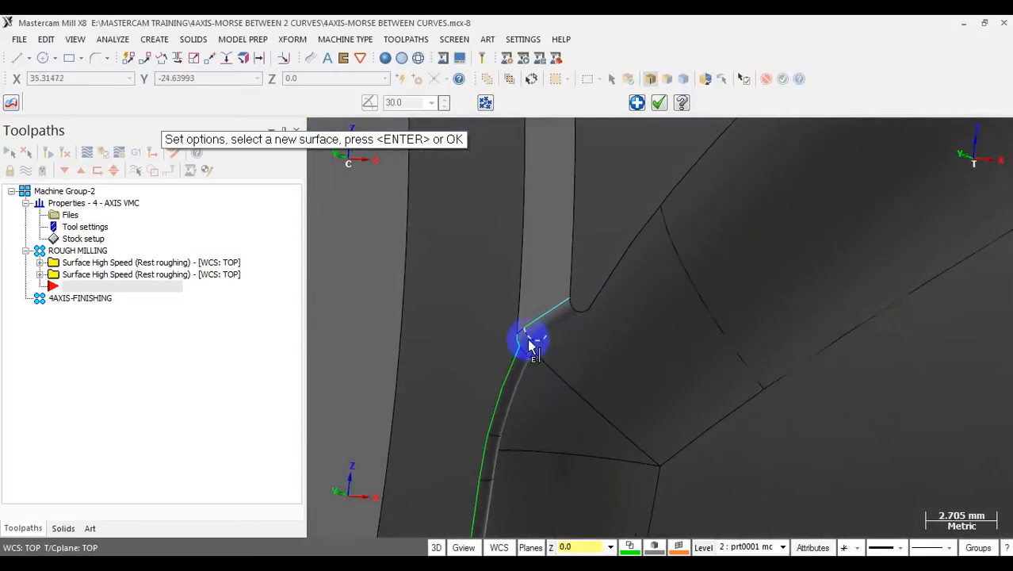
scroll(515, 330, up, 2)
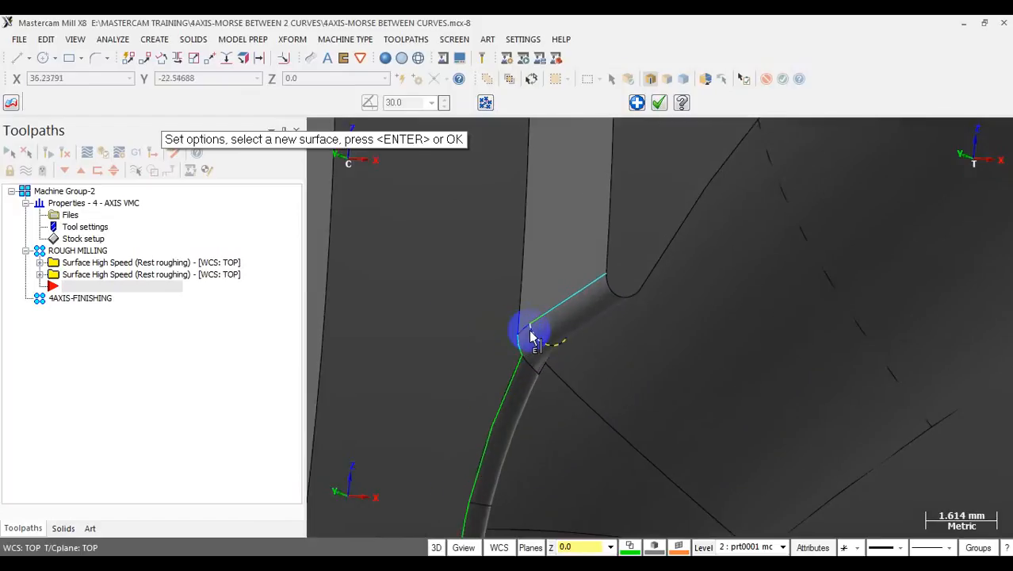
click(614, 290)
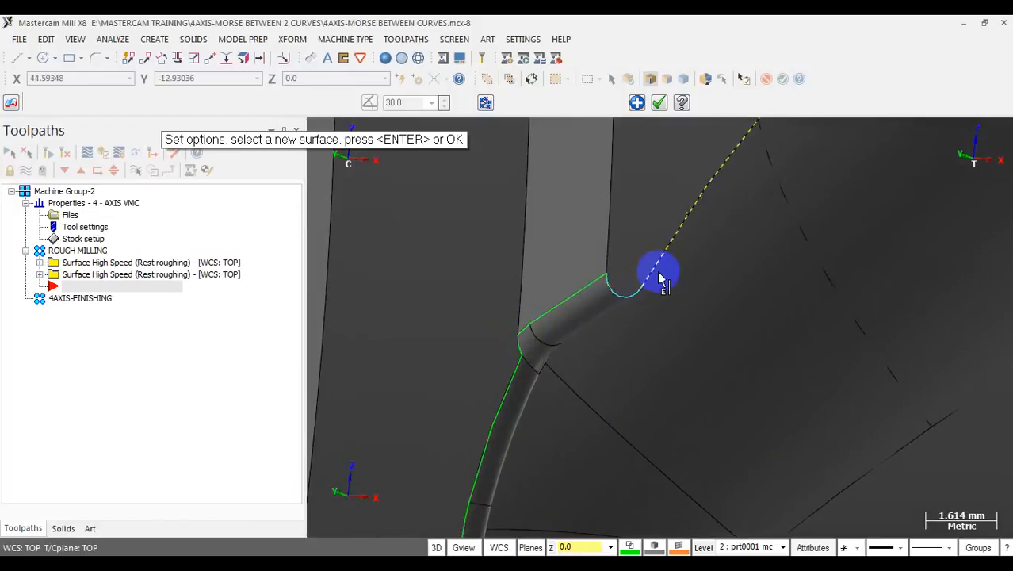
- Add edge curves along the opposite side's top edge, covering the long slope, the bend and the straight stretch
click(659, 274)
scroll(553, 282, down, 5)
scroll(513, 285, down, 15)
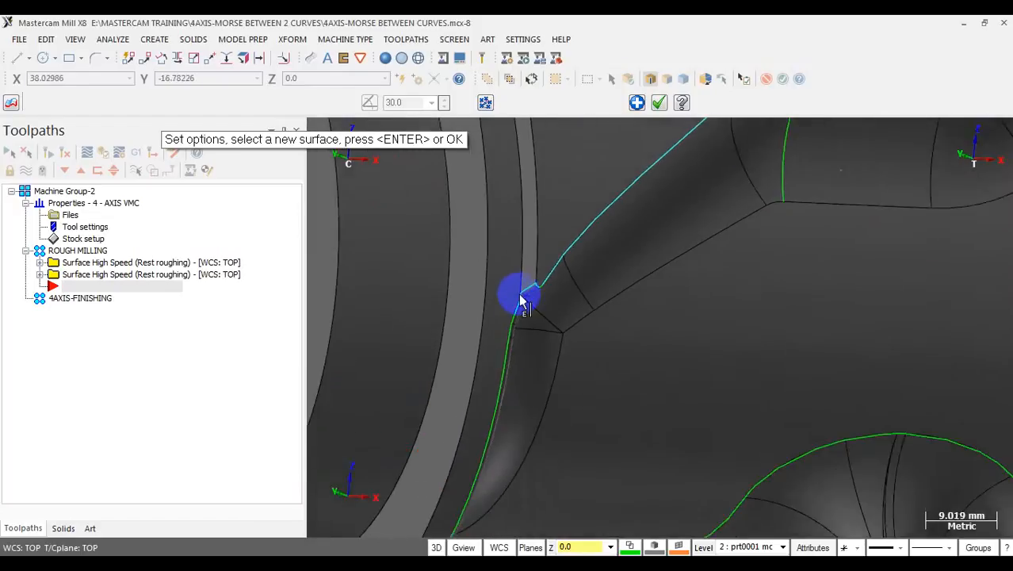
scroll(716, 190, up, 2)
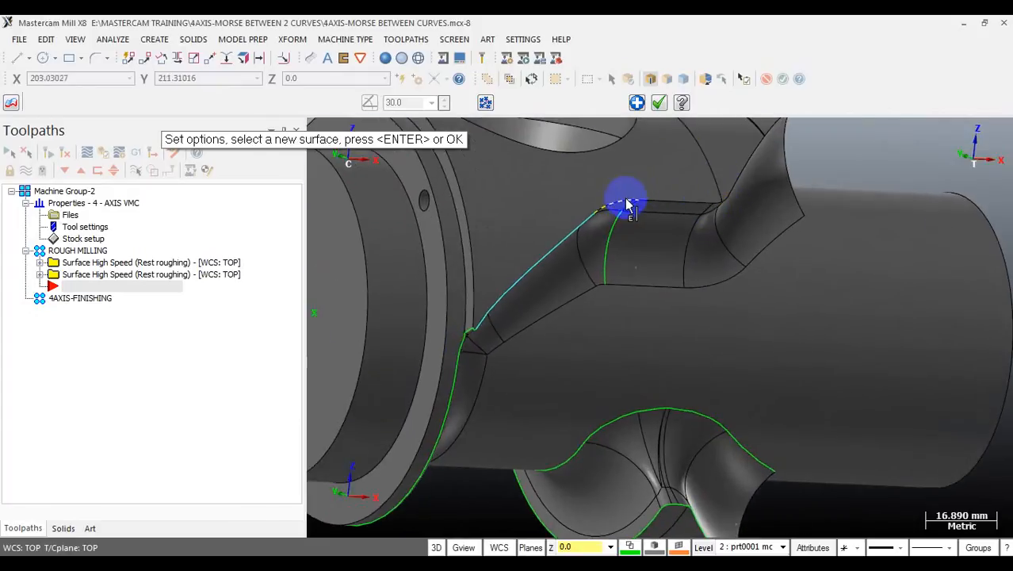
click(646, 204)
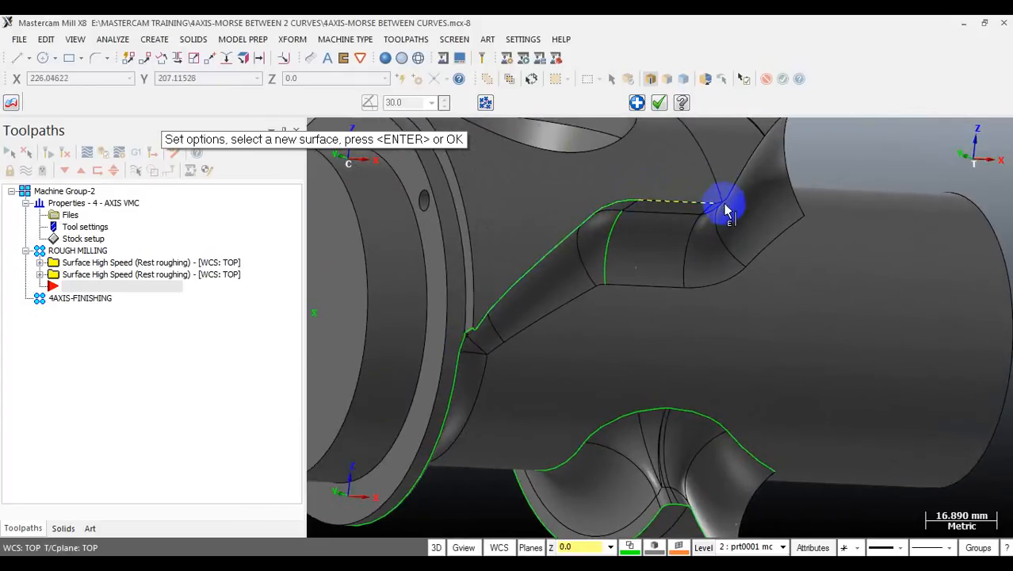
- Add edge curves on the short bend after the straight stretch and on the small seam step beside it
scroll(727, 210, up, 6)
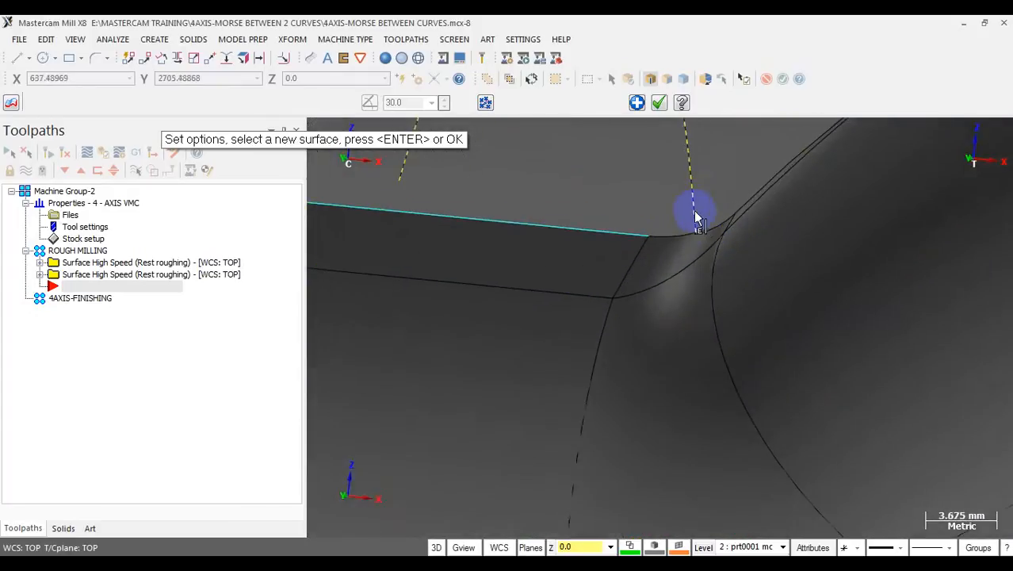
click(679, 232)
scroll(878, 313, down, 3)
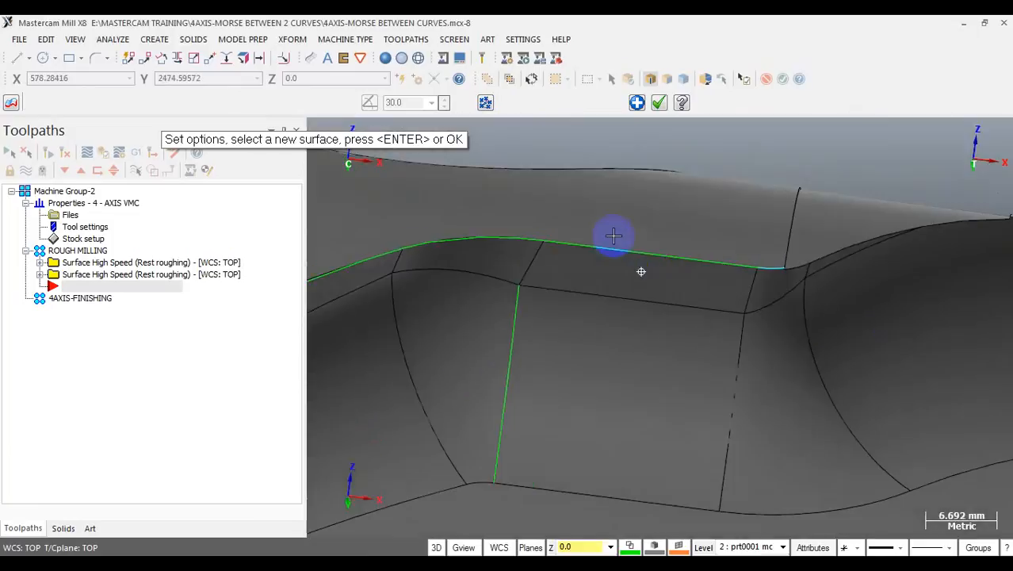
middle_drag(614, 236, 598, 227)
scroll(846, 269, up, 3)
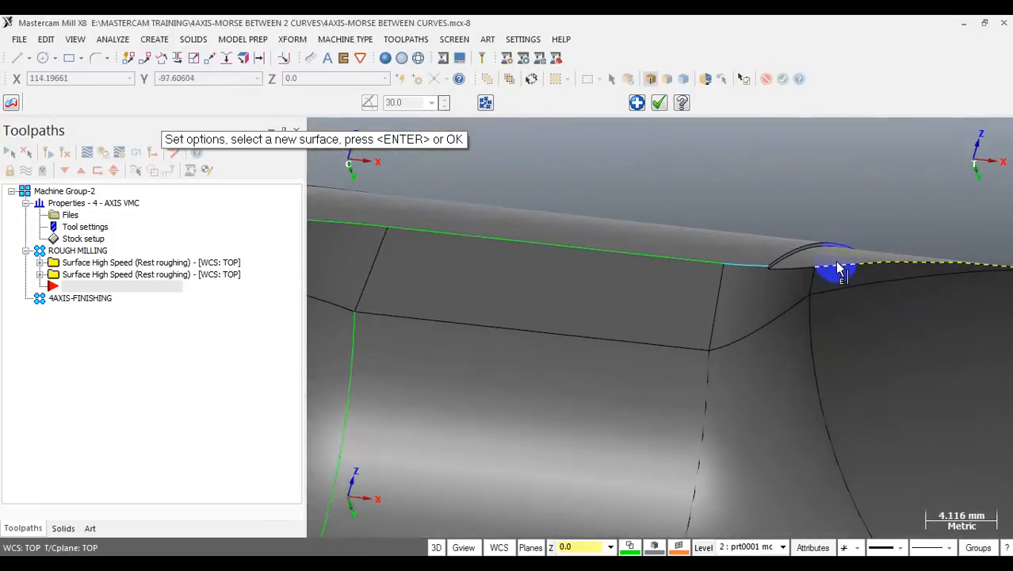
scroll(840, 270, up, 7)
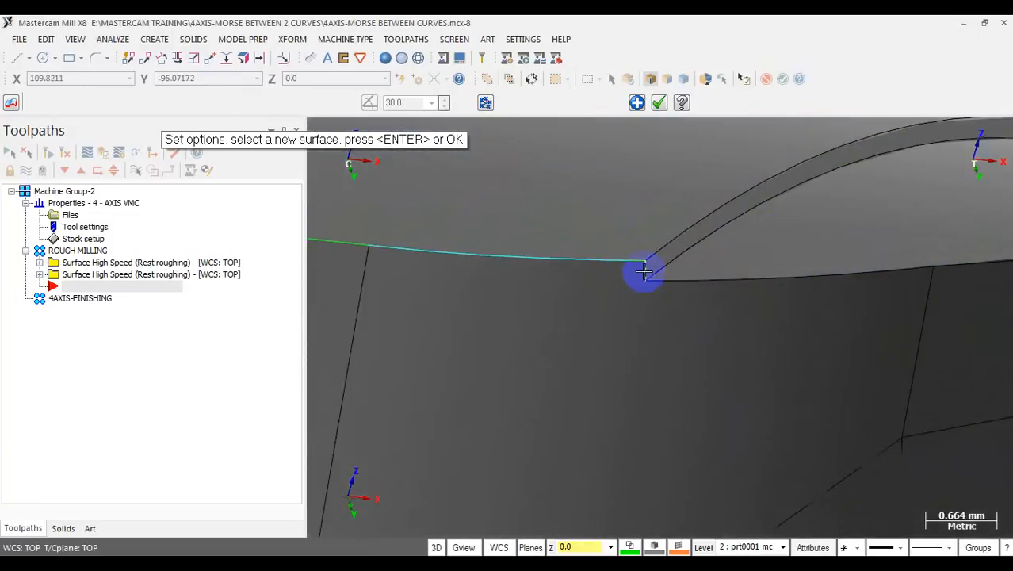
scroll(673, 283, down, 3)
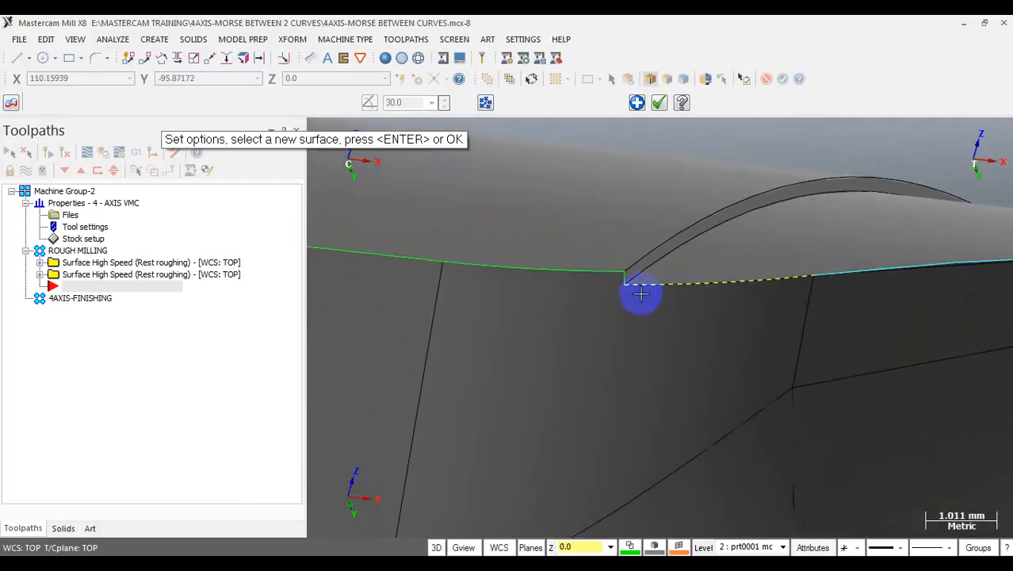
- Extend the top-edge curves up the outer slope, across the second seam step and along the last segment to the end
scroll(631, 288, down, 4)
middle_drag(629, 287, 923, 192)
scroll(672, 261, down, 3)
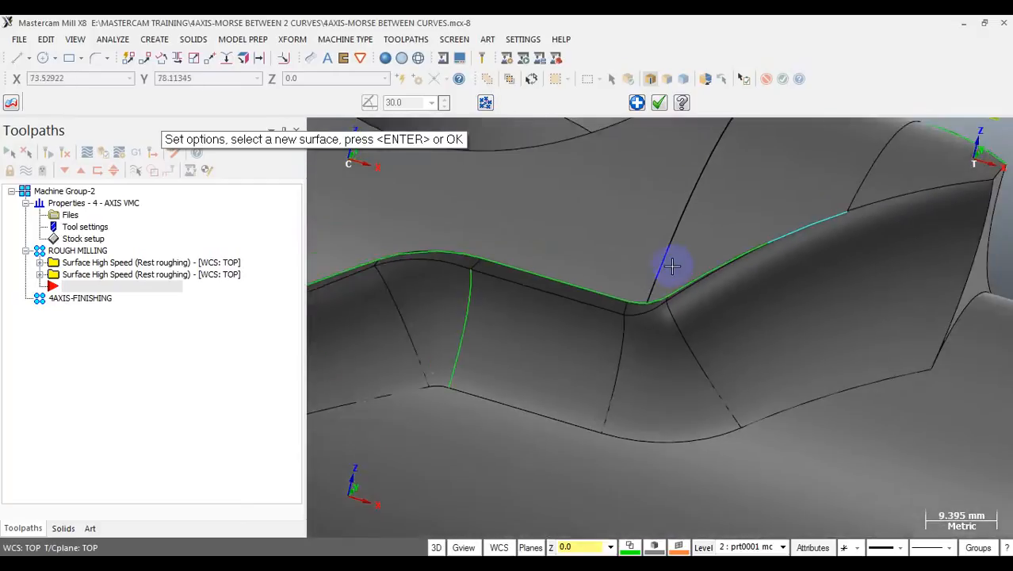
scroll(889, 186, up, 6)
scroll(655, 317, up, 10)
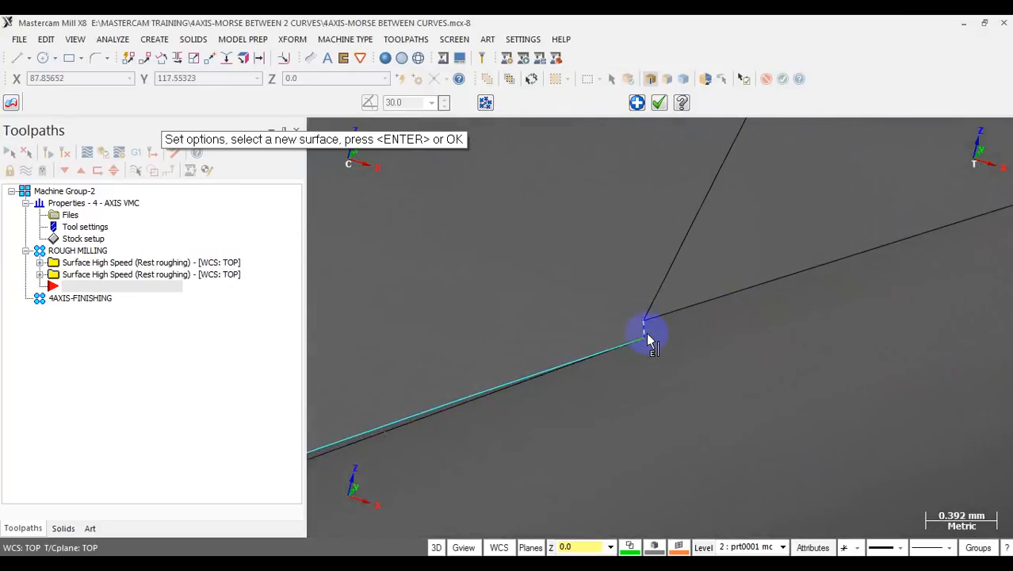
scroll(634, 270, down, 2)
scroll(634, 271, down, 10)
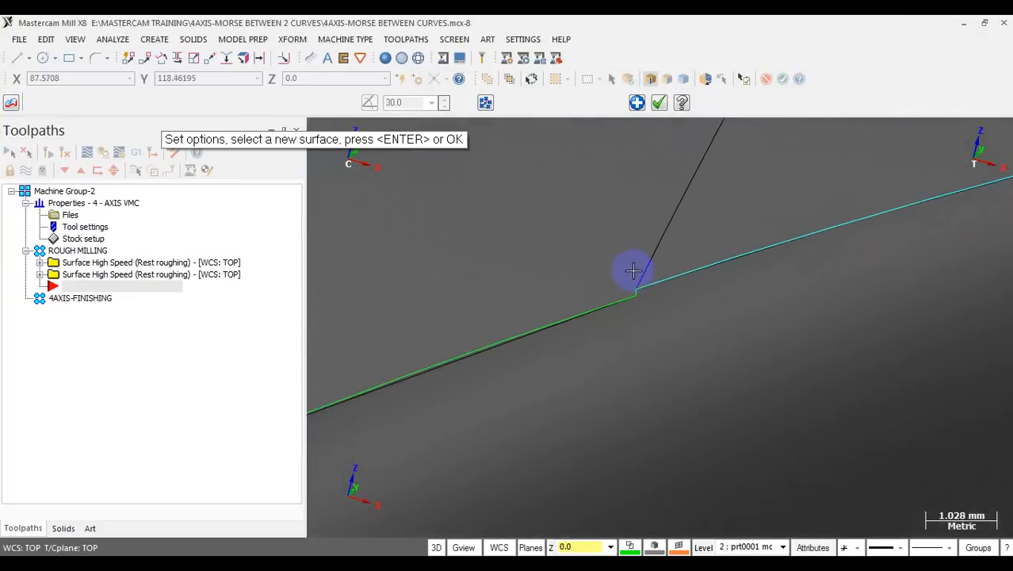
scroll(651, 274, down, 2)
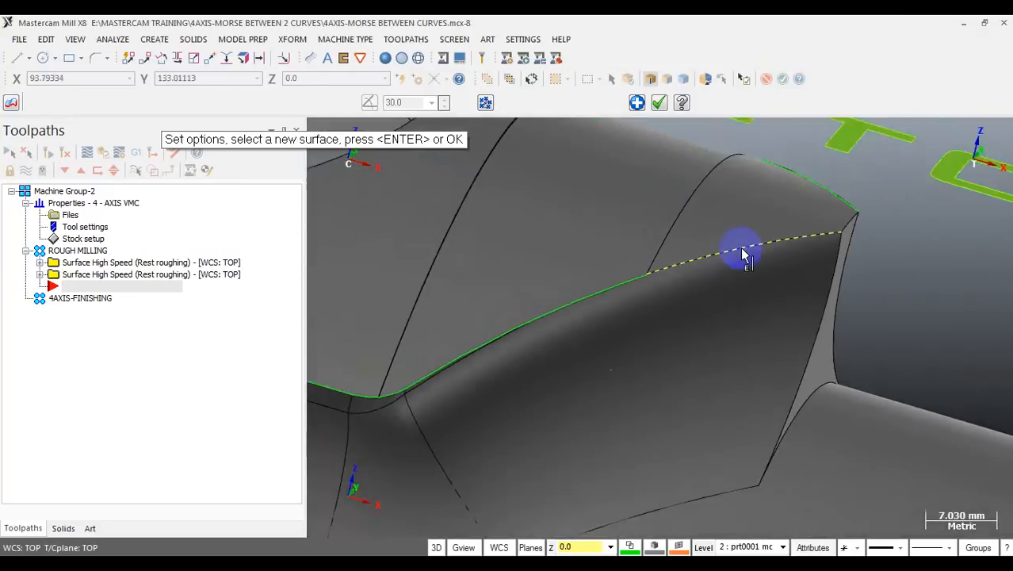
mouse_move(740, 245)
middle_down()
mouse_move(676, 236)
mouse_move(684, 247)
mouse_move(729, 244)
mouse_move(904, 149)
mouse_move(866, 194)
mouse_move(896, 208)
middle_up()
- Add edge curves along the feature's base edge where it meets the cylinder, following the bends toward the flange
scroll(896, 208, down, 10)
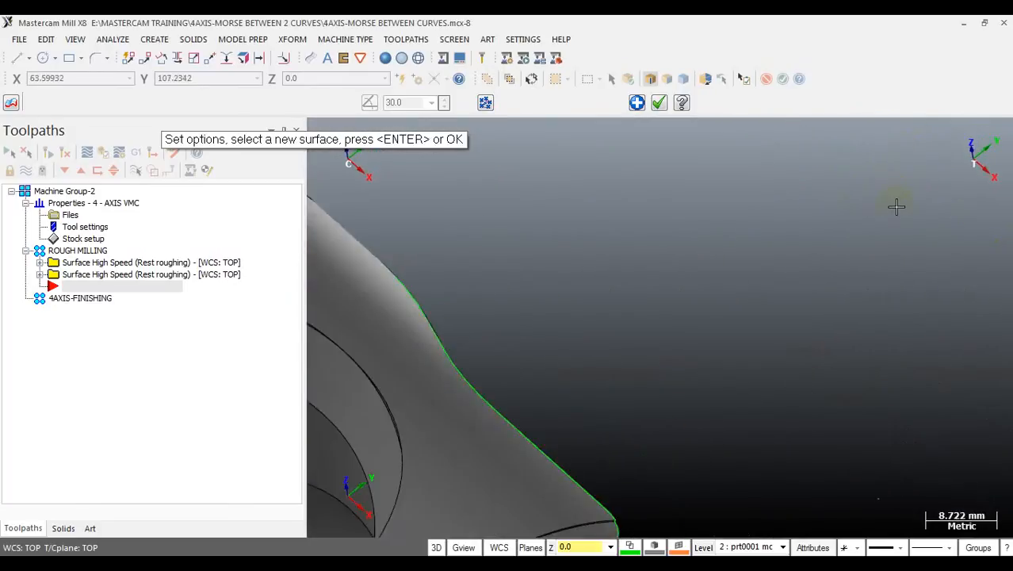
scroll(814, 329, up, 2)
middle_drag(816, 333, 741, 428)
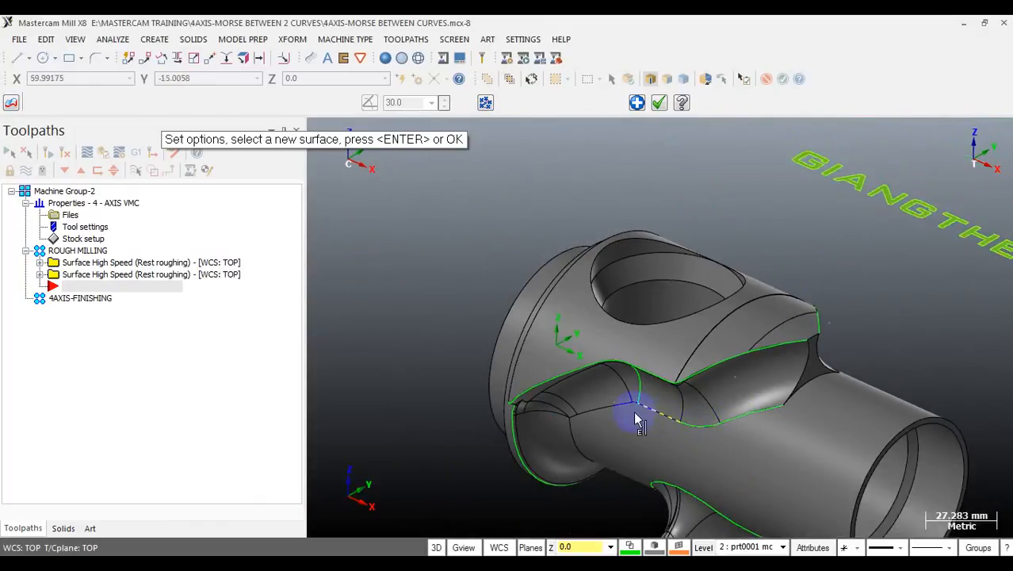
scroll(624, 410, up, 5)
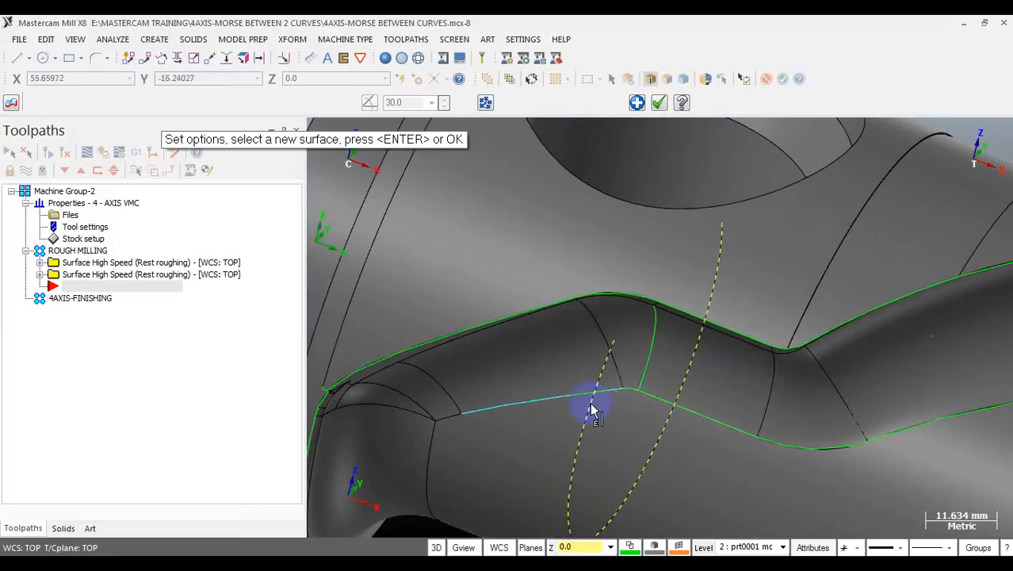
- Add edge curves along the base edge on the feature's other side, from the outer end through the bends toward the flange
middle_drag(590, 401, 686, 454)
scroll(686, 454, up, 2)
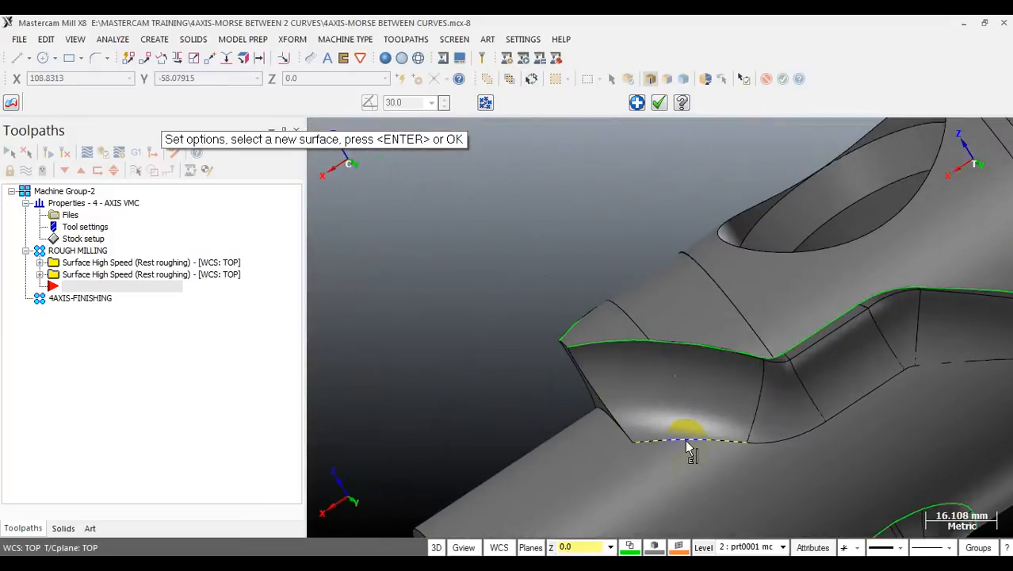
middle_drag(839, 418, 814, 393)
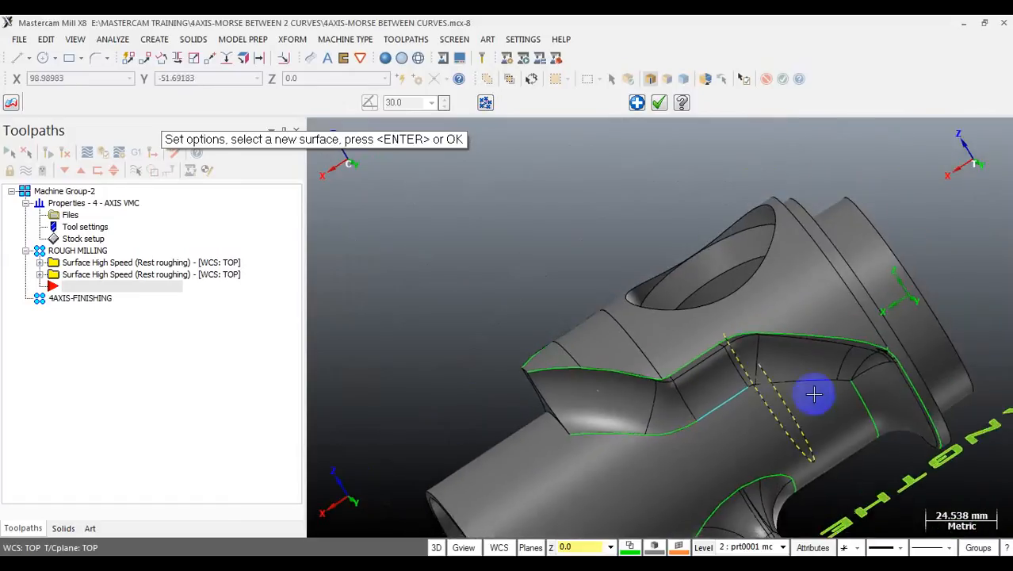
scroll(739, 398, up, 4)
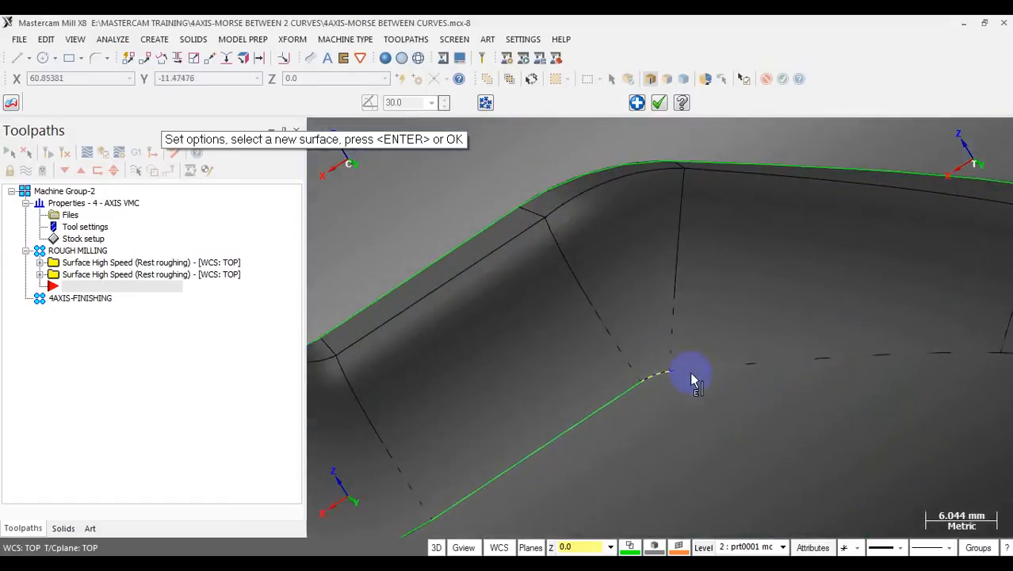
scroll(508, 358, down, 1)
middle_drag(508, 358, 780, 362)
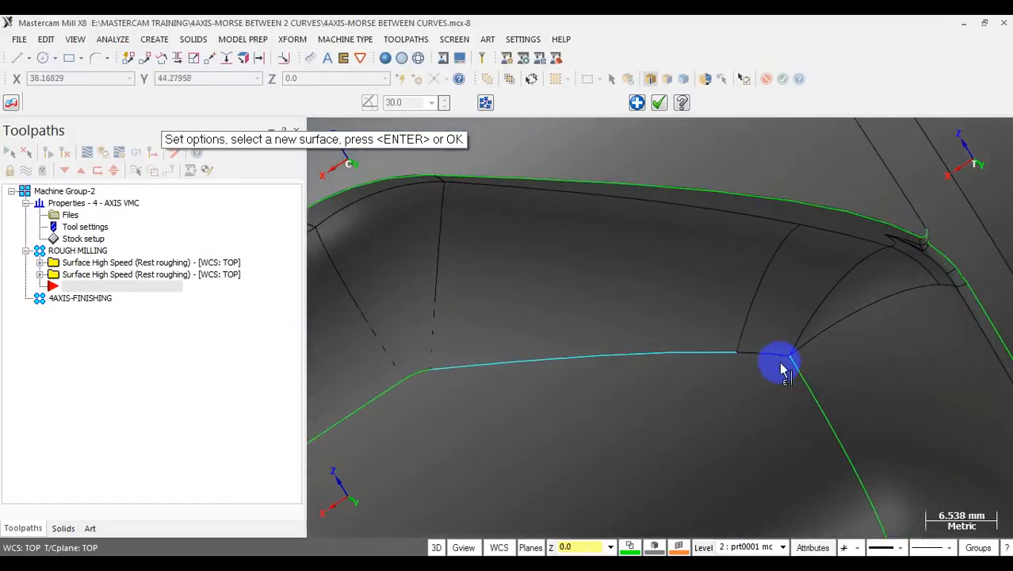
- Examine the top and base curve chains around the second raised feature from both sides for gaps
scroll(907, 395, down, 2)
scroll(907, 394, down, 2)
middle_drag(526, 370, 432, 347)
scroll(612, 379, up, 5)
scroll(432, 347, down, 8)
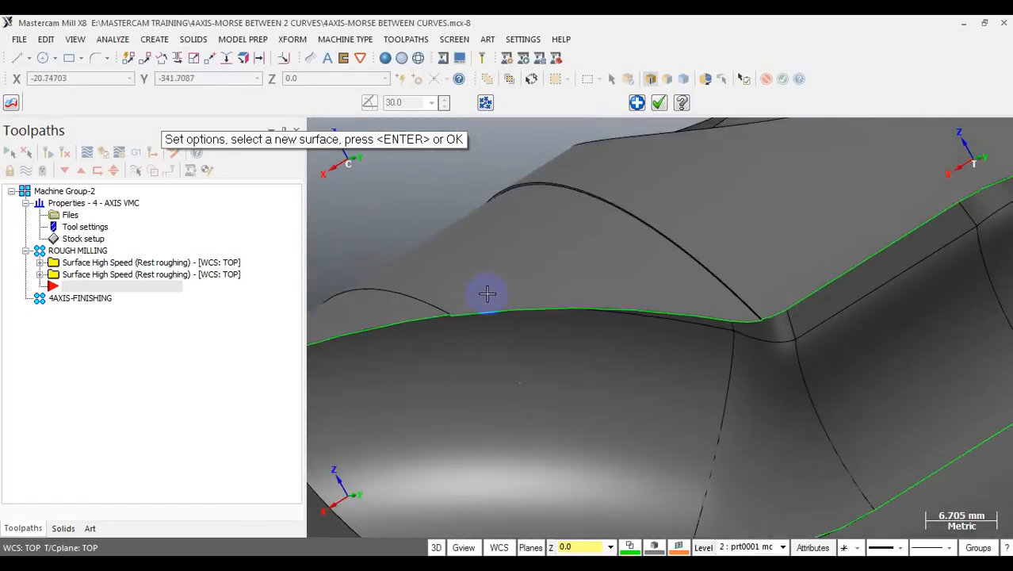
middle_drag(493, 304, 730, 325)
scroll(731, 325, down, 4)
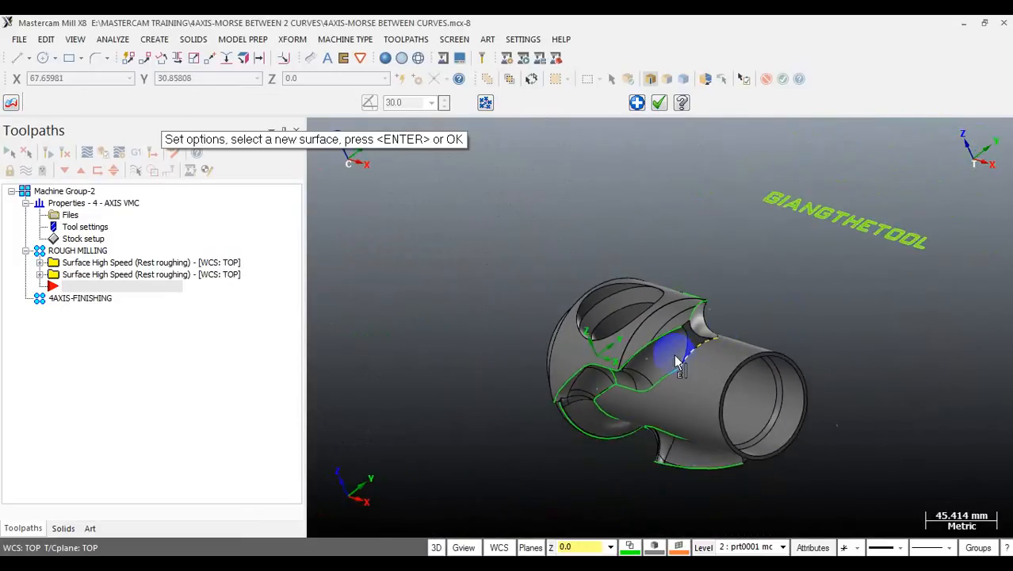
mouse_move(675, 354)
middle_down()
mouse_move(726, 319)
mouse_move(763, 325)
mouse_move(723, 355)
mouse_move(737, 341)
middle_up()
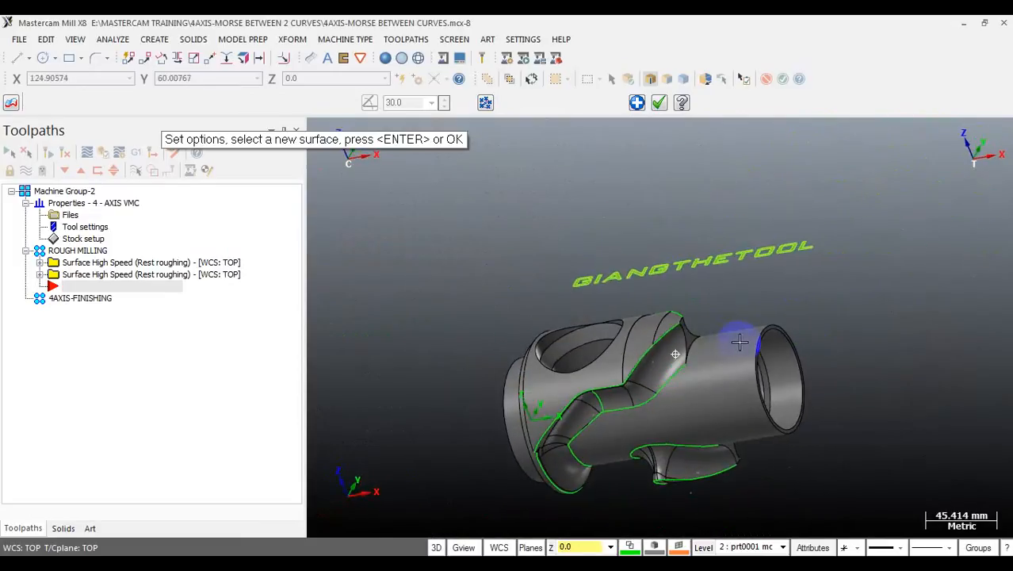
scroll(617, 409, up, 3)
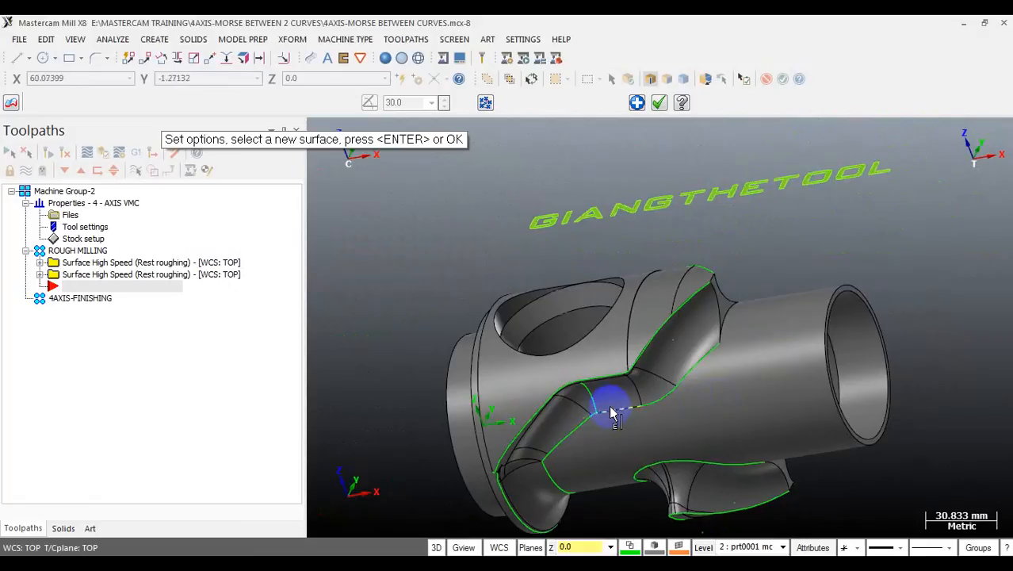
mouse_move(610, 408)
middle_down()
mouse_move(655, 358)
mouse_move(626, 403)
middle_up()
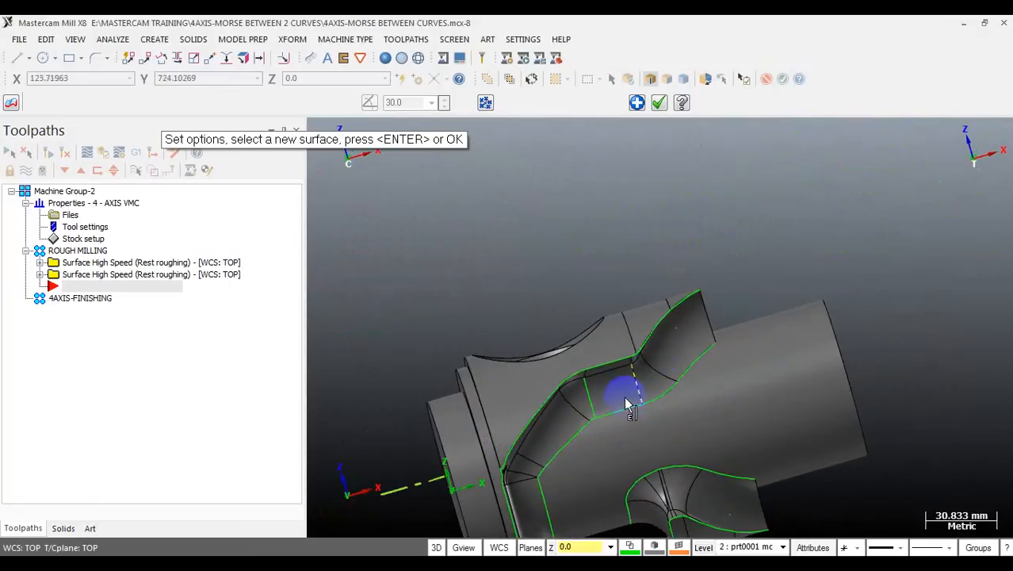
- Finish the edge curve on the middle segment of the raised feature's base edge and save the file
scroll(626, 403, up, 2)
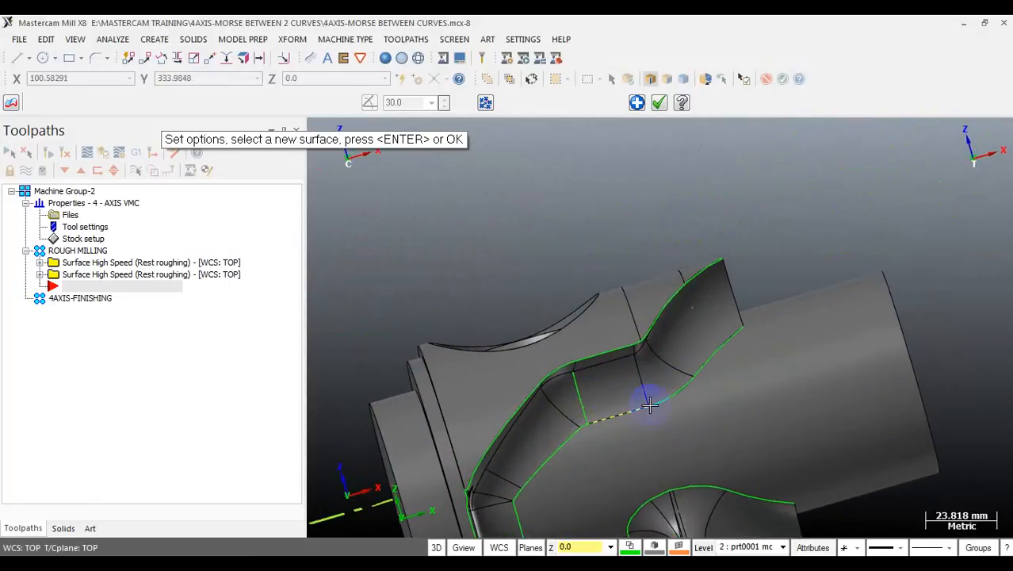
middle_drag(665, 408, 623, 416)
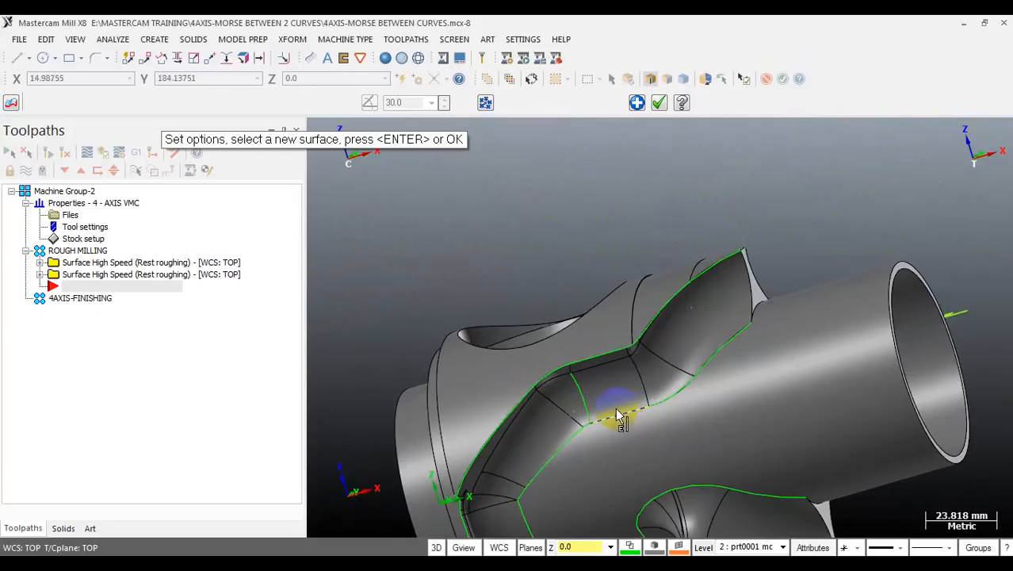
key(Return)
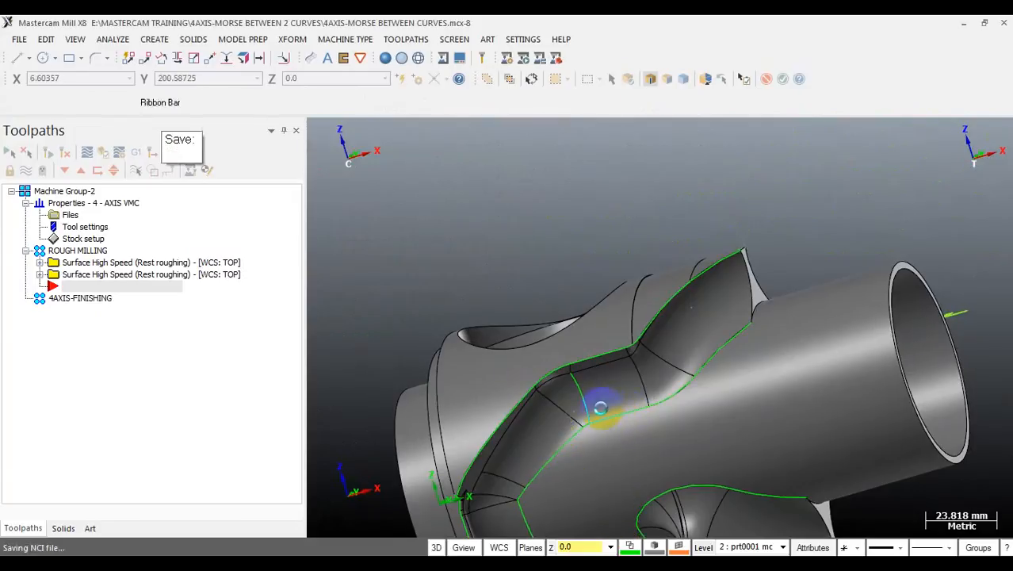
key(alt+s)
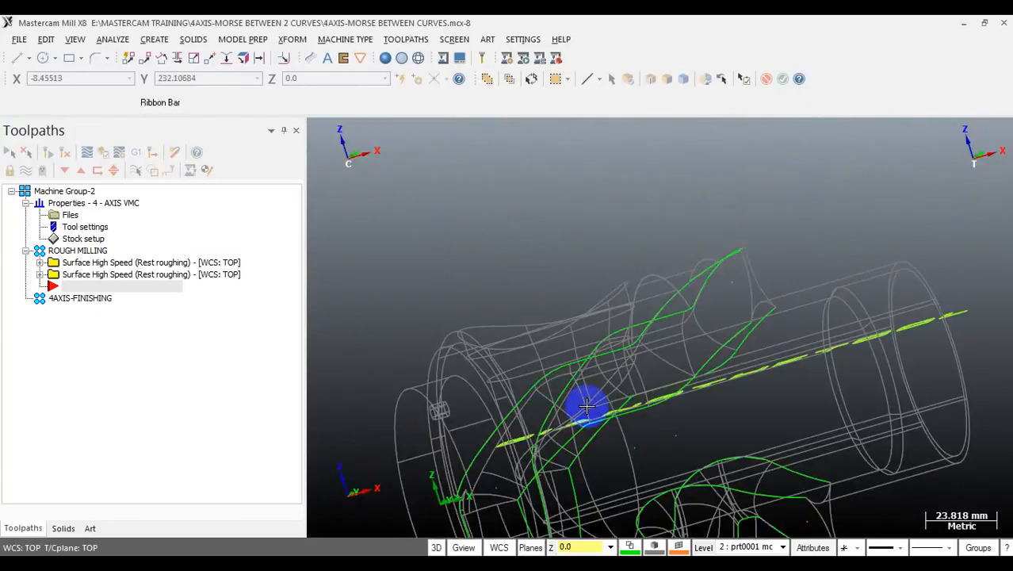
key(alt+s)
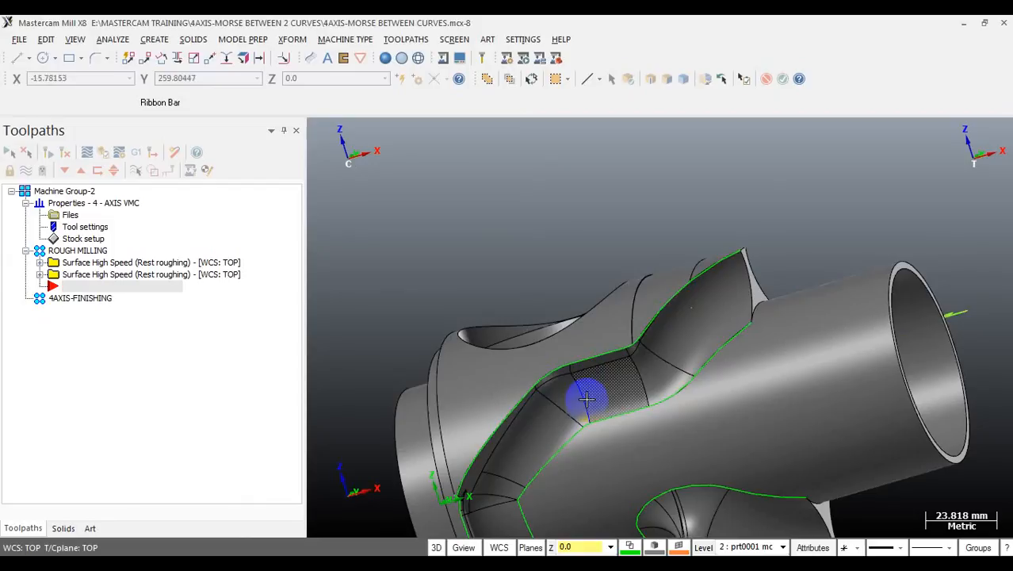
- Examine the finished top and base edge curves around the whole cylindrical part from several sides
scroll(795, 345, down, 4)
mouse_move(687, 388)
middle_down()
mouse_move(610, 422)
mouse_move(713, 352)
mouse_move(702, 265)
middle_up()
scroll(713, 473, up, 4)
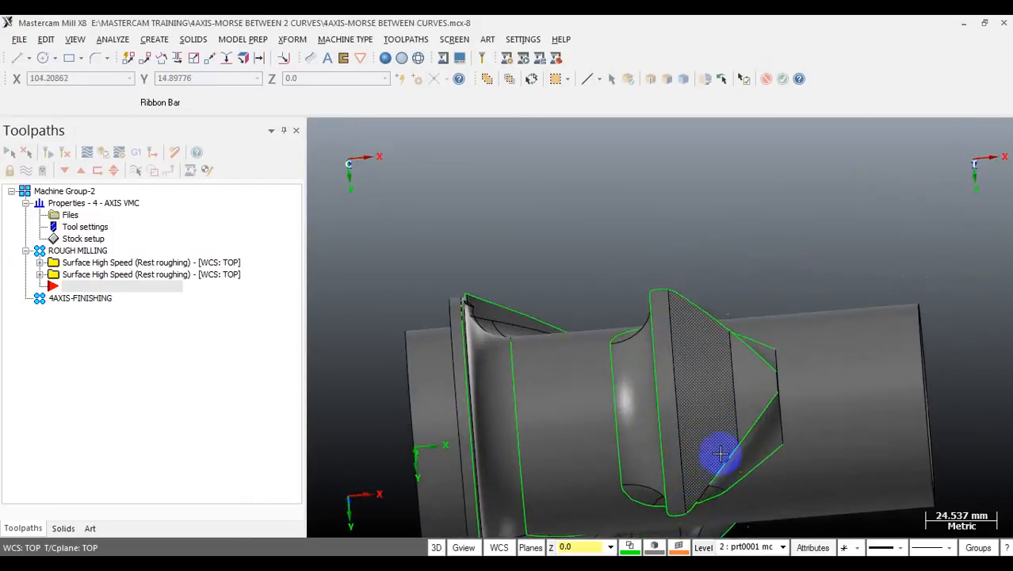
mouse_move(722, 436)
middle_down()
mouse_move(722, 382)
mouse_move(638, 407)
mouse_move(648, 429)
mouse_move(556, 414)
mouse_move(776, 385)
mouse_move(689, 407)
mouse_move(738, 469)
mouse_move(741, 423)
mouse_move(737, 444)
mouse_move(713, 412)
mouse_move(705, 374)
mouse_move(543, 418)
mouse_move(626, 339)
mouse_move(645, 378)
middle_up()
scroll(658, 396, down, 4)
scroll(737, 444, down, 3)
scroll(705, 373, up, 3)
scroll(627, 339, down, 3)
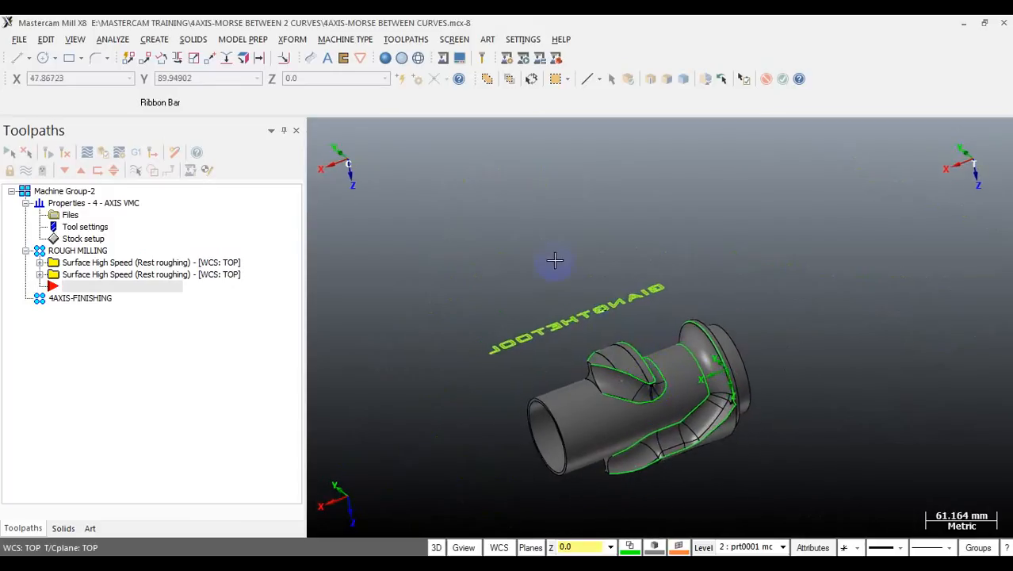
scroll(598, 226, up, 1)
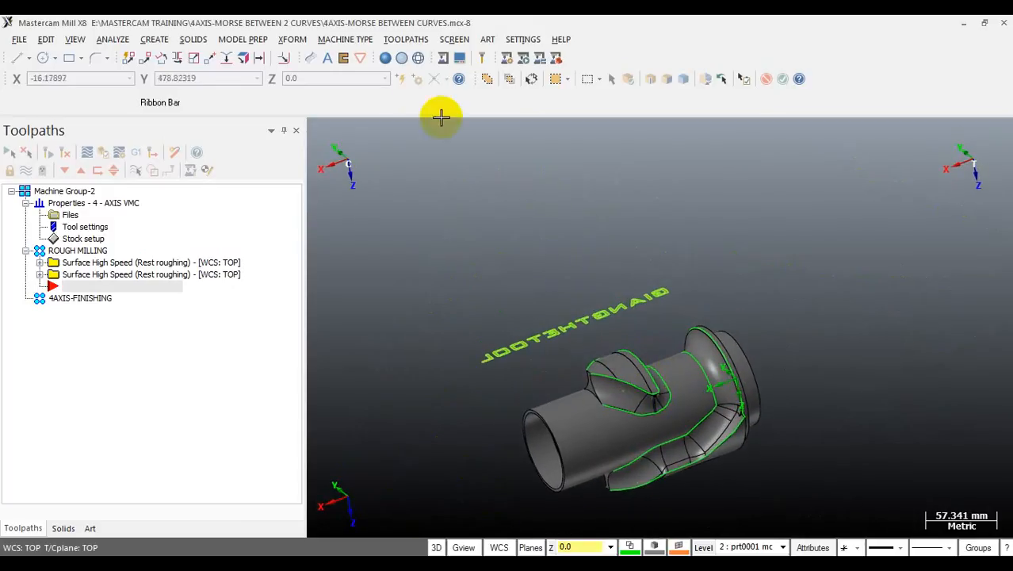
- Create a new multiaxis toolpath of the wireframe-based type Morph between 2 curves
click(403, 41)
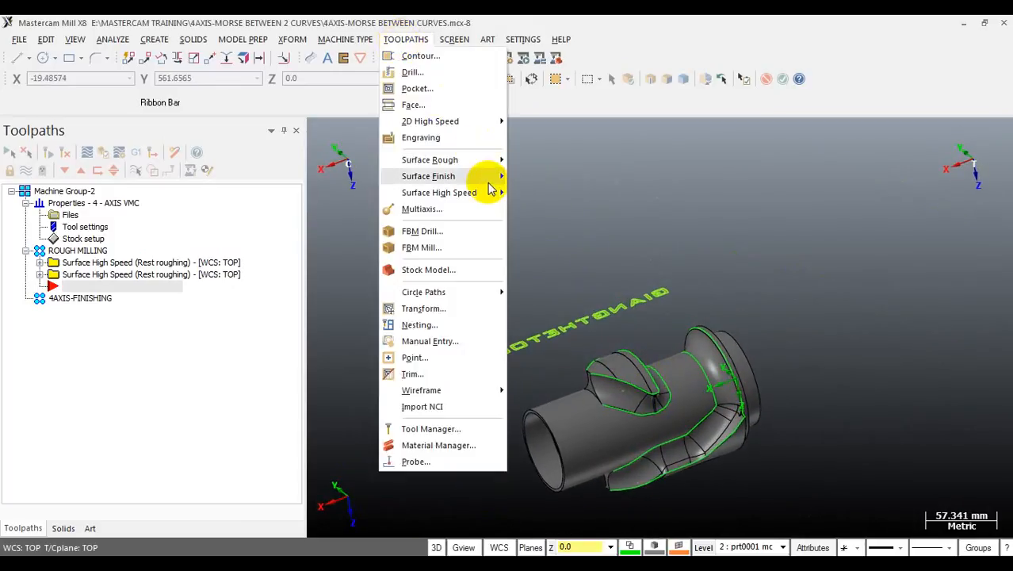
click(435, 212)
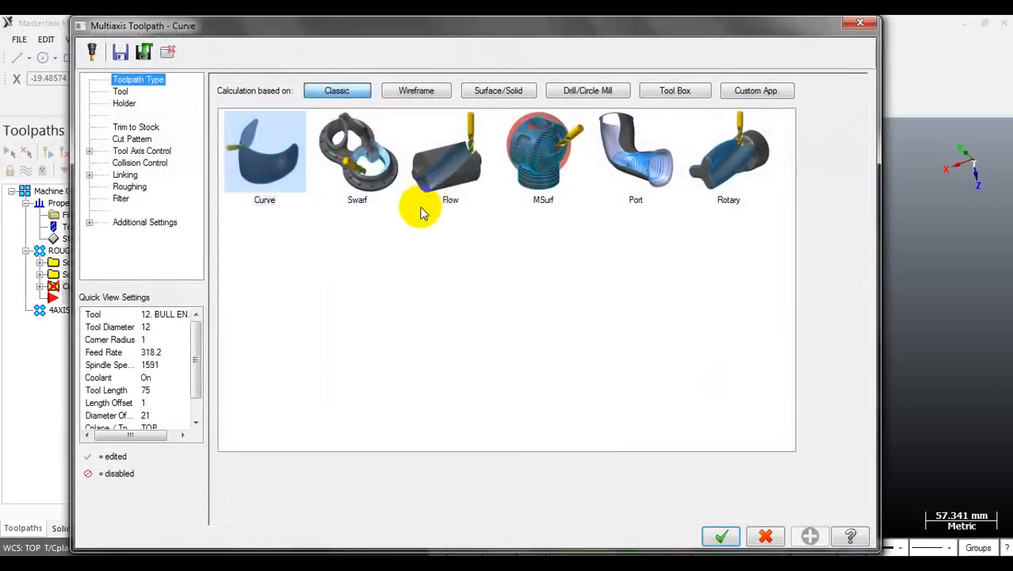
click(409, 93)
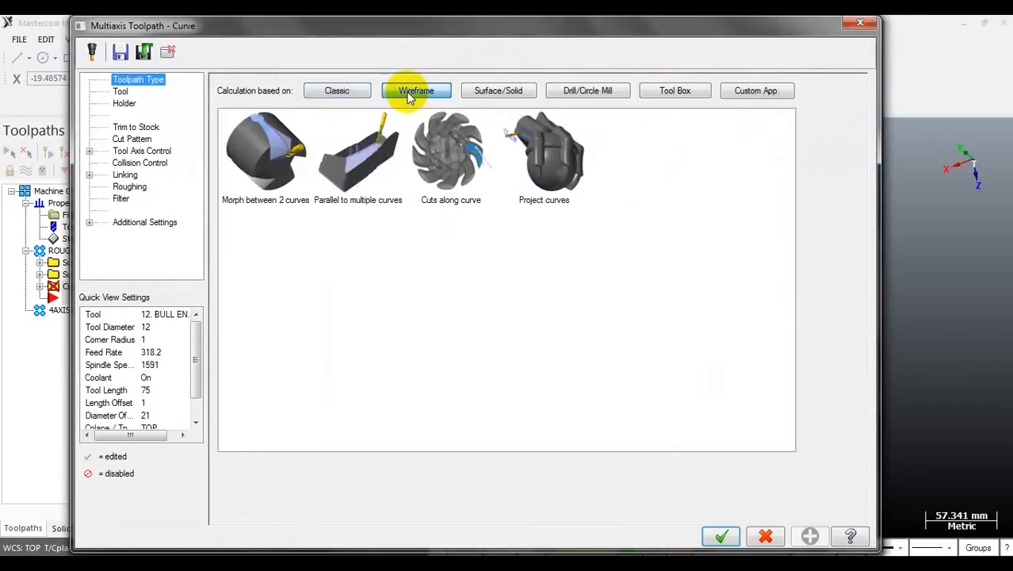
click(272, 199)
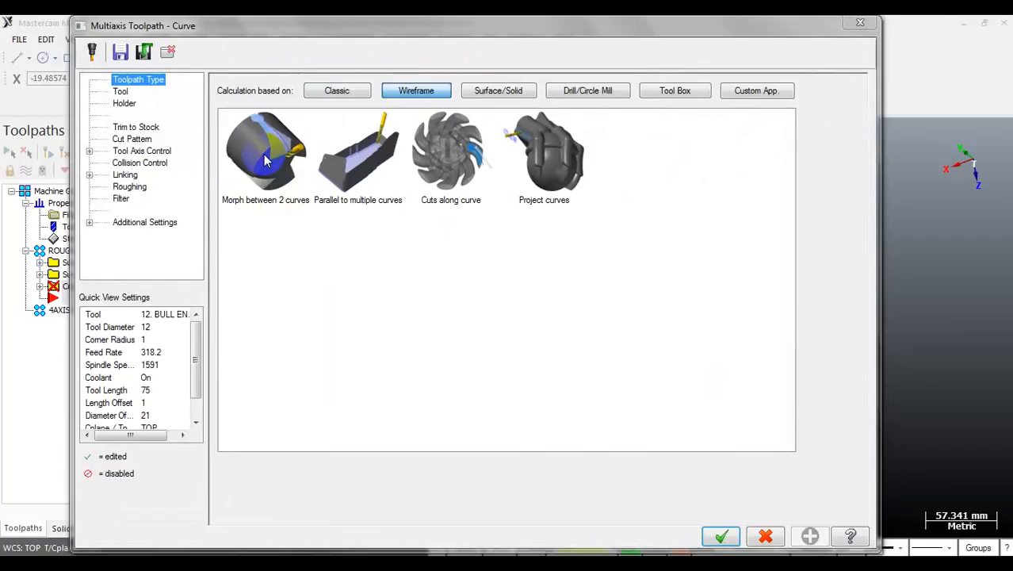
click(263, 153)
- Choose tool 2, BULL MILL 6.XR2, for the morph toolpath and accept the modified tool settings
click(121, 92)
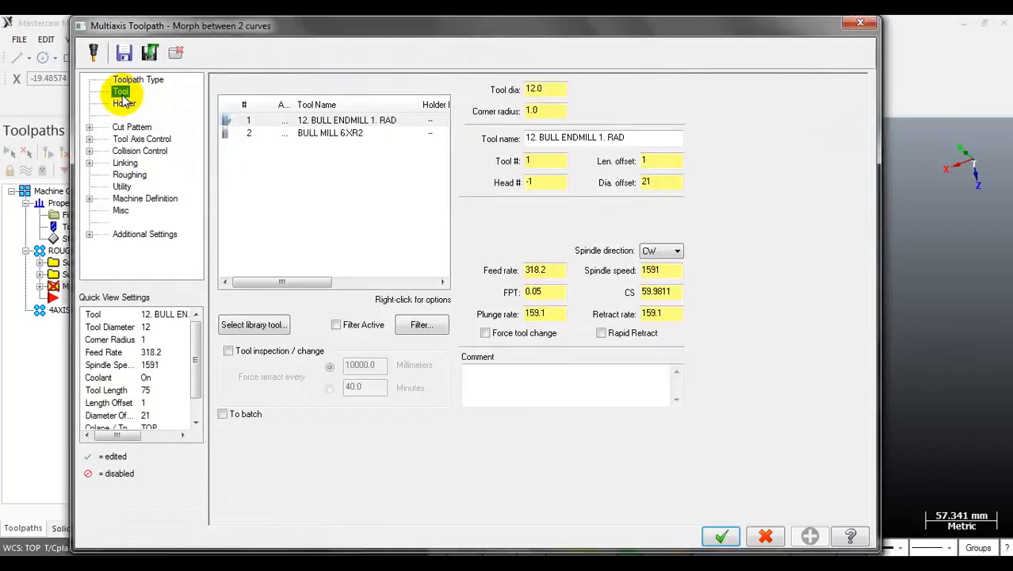
click(335, 135)
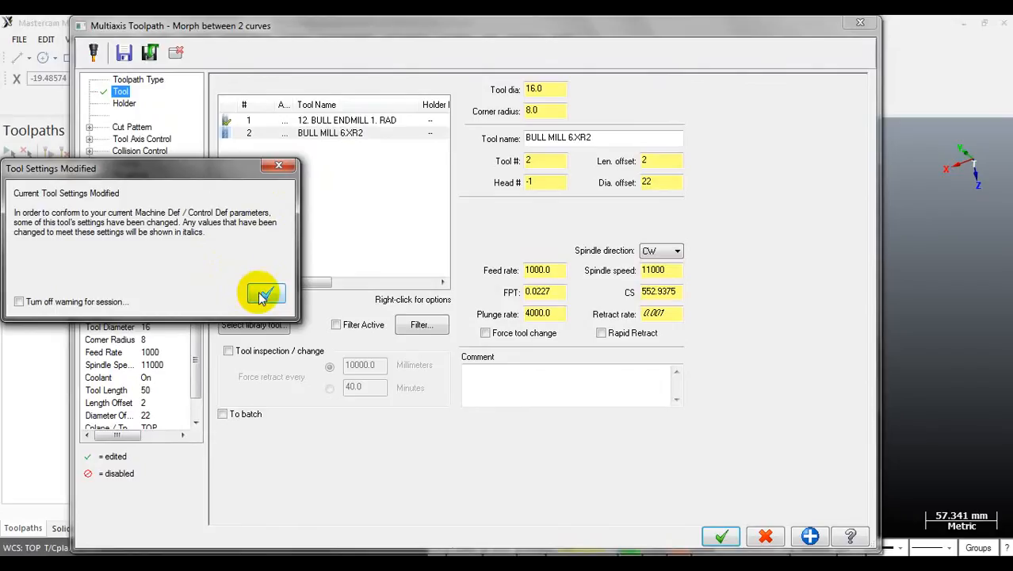
click(264, 294)
click(333, 133)
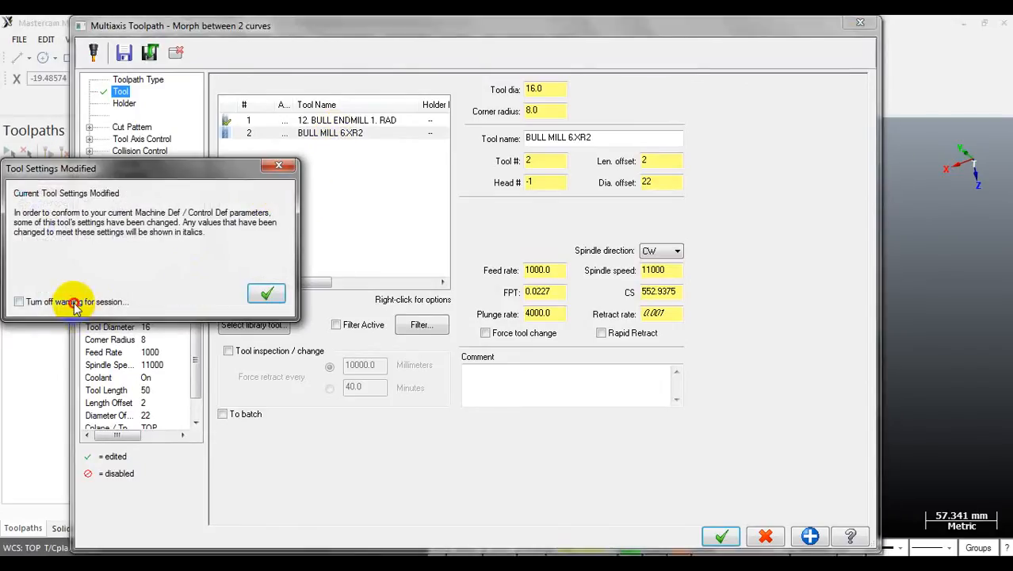
click(75, 302)
click(266, 293)
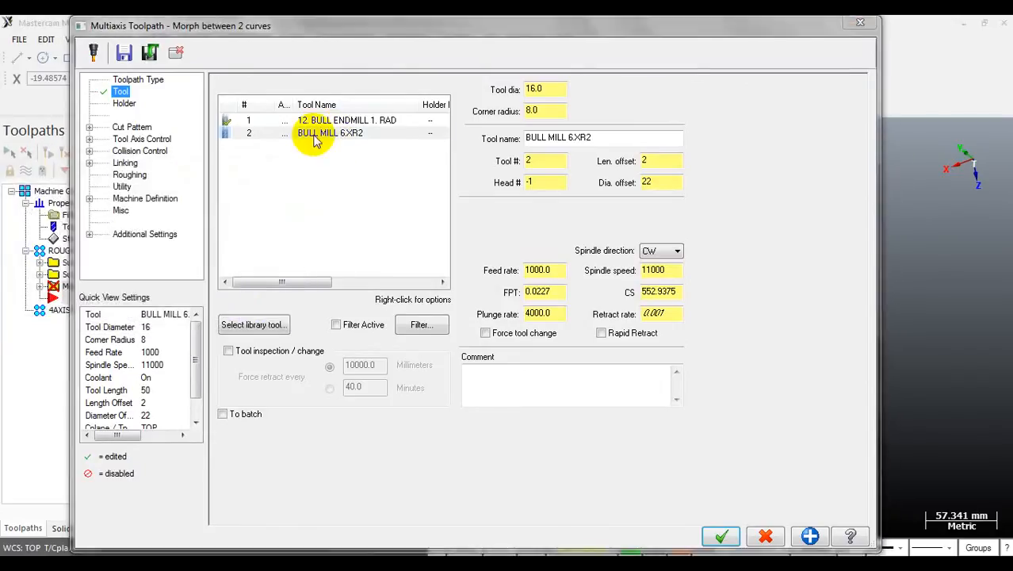
- Edit the definition of tool 2 and rename it 16MM BALL MILL
double_click(317, 133)
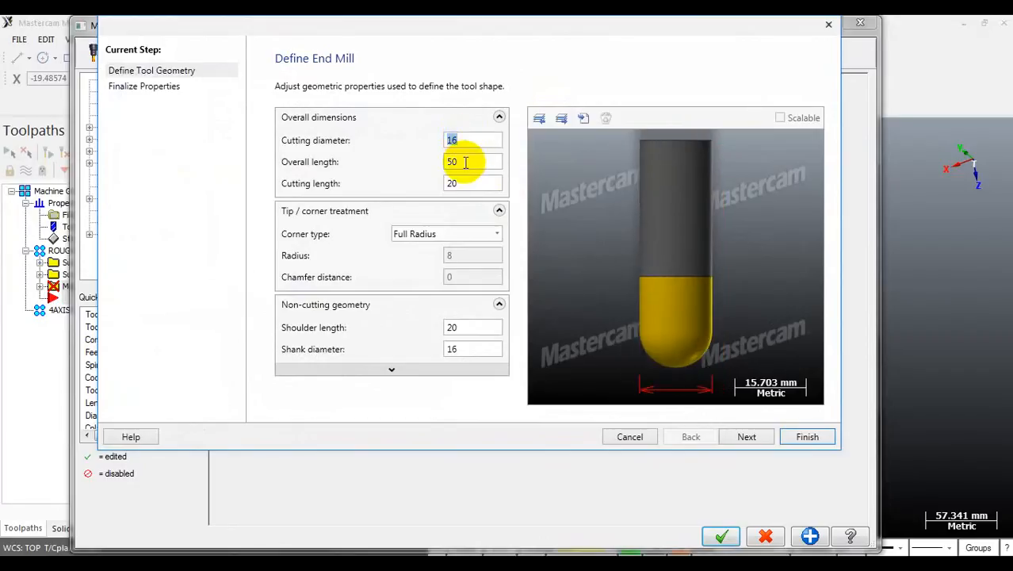
click(459, 140)
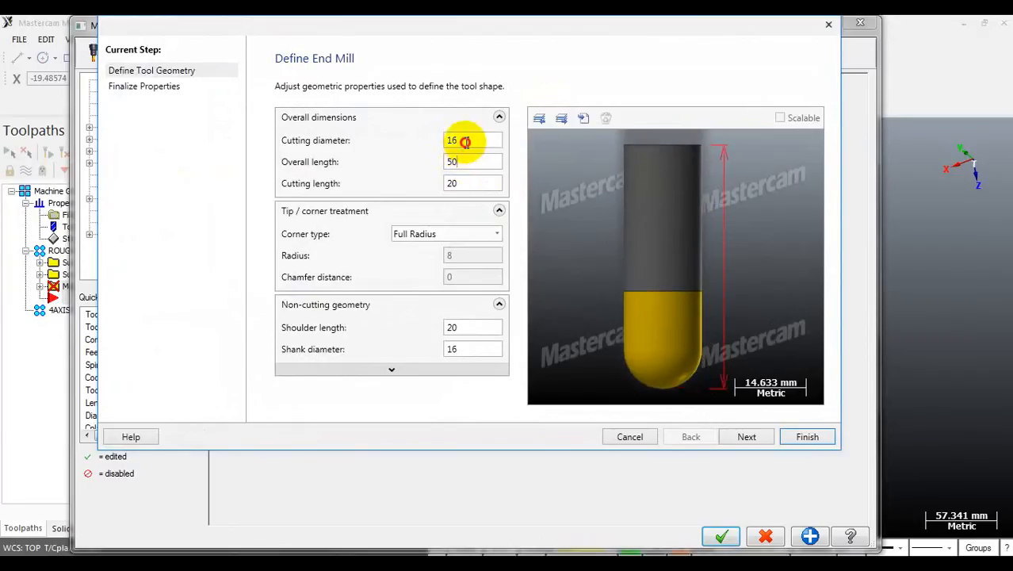
click(144, 86)
click(723, 137)
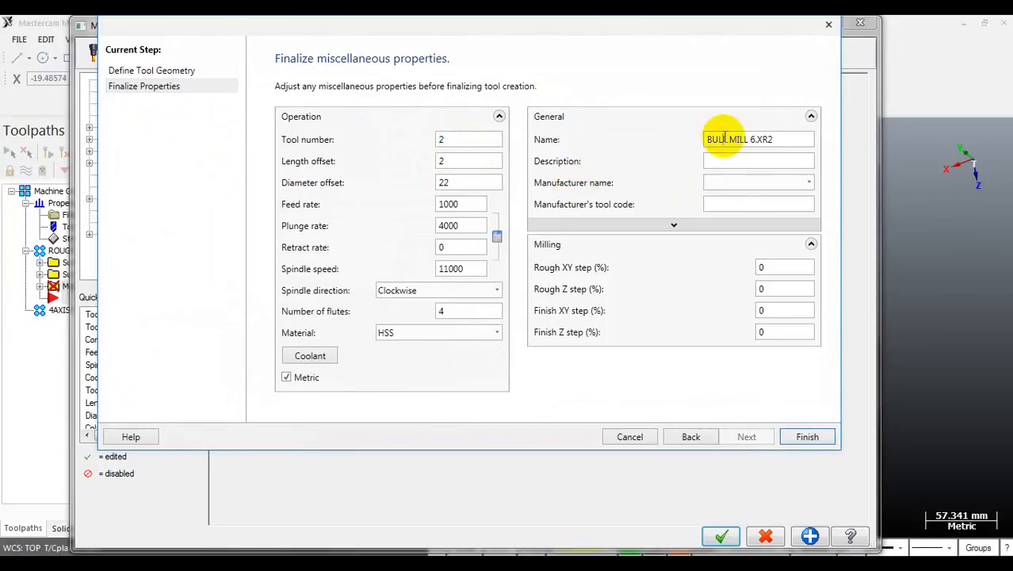
click(779, 140)
text(1)
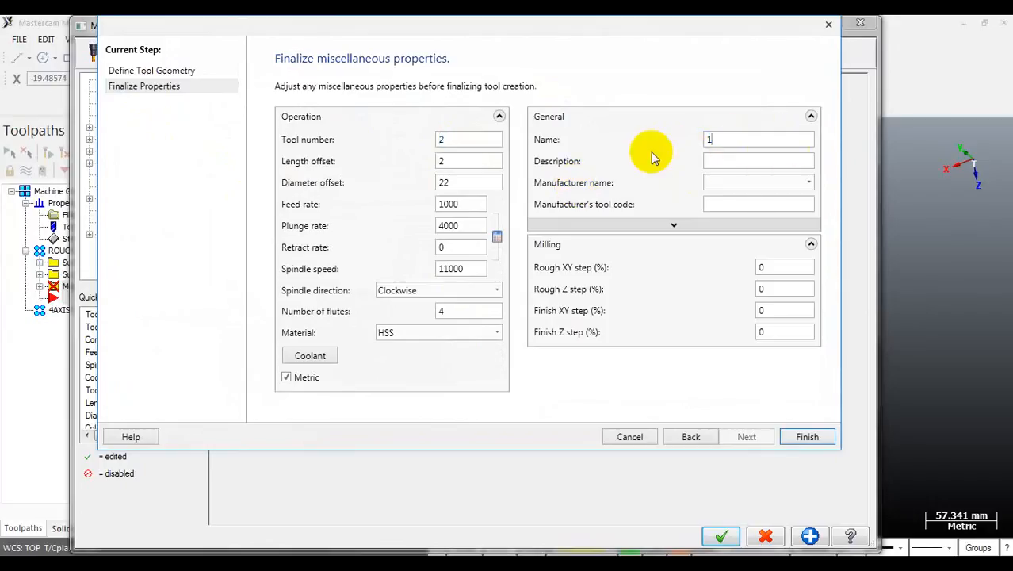
text(6MM BALL MILL)
click(459, 183)
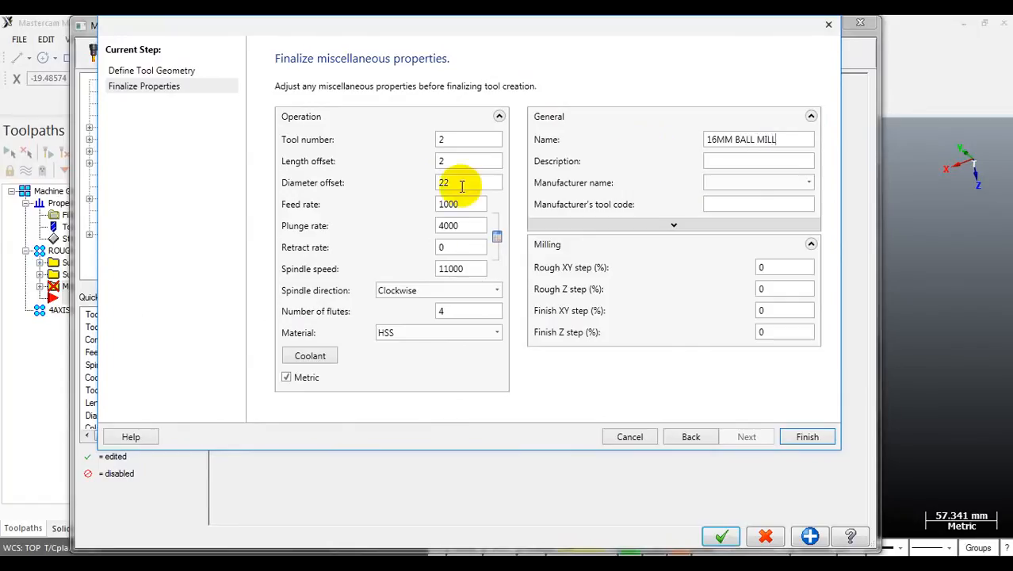
click(806, 437)
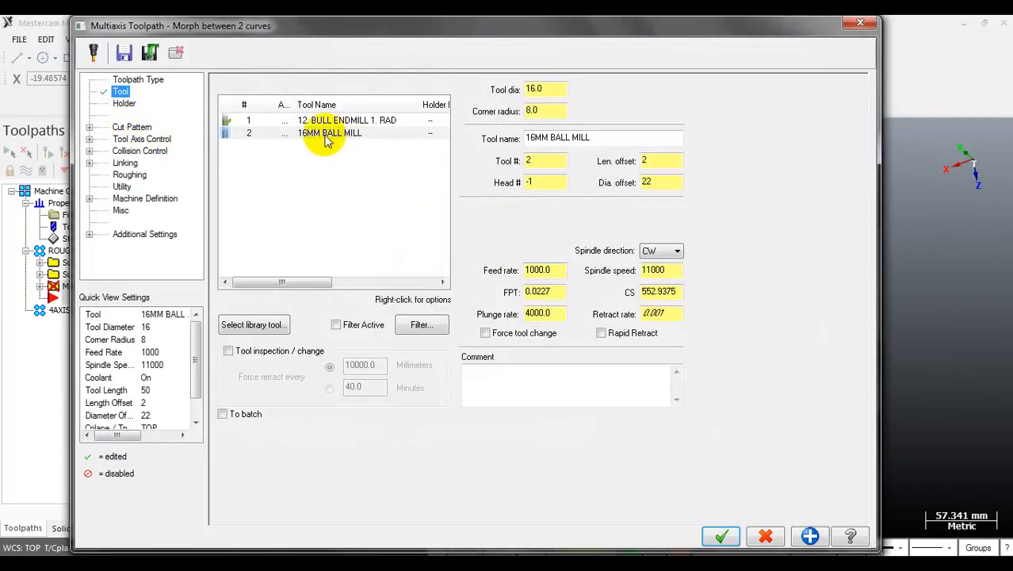
- In the cut pattern, start chaining the first curve with the raised feature's top-edge curve up to the seam
click(123, 129)
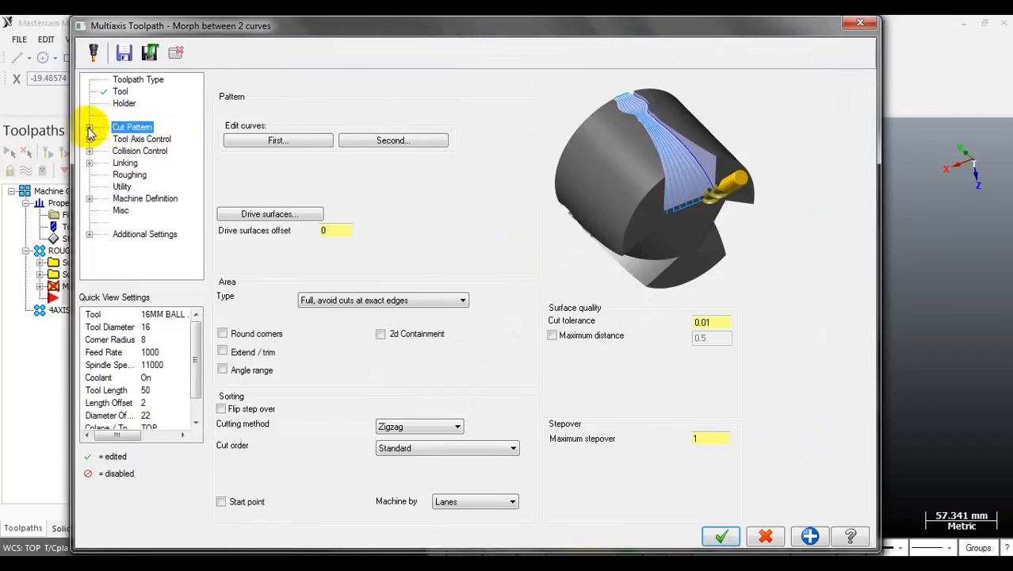
click(88, 128)
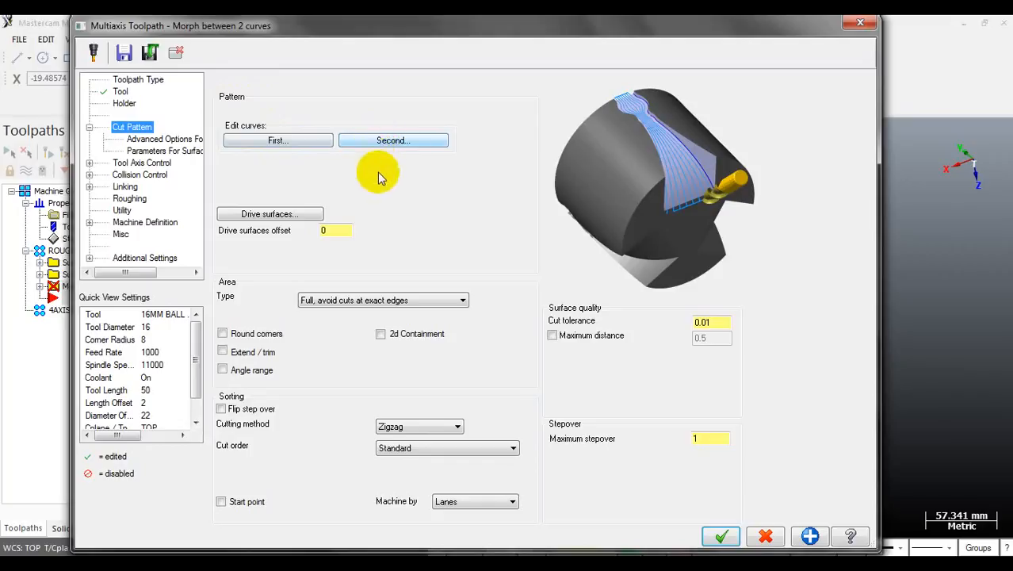
click(274, 140)
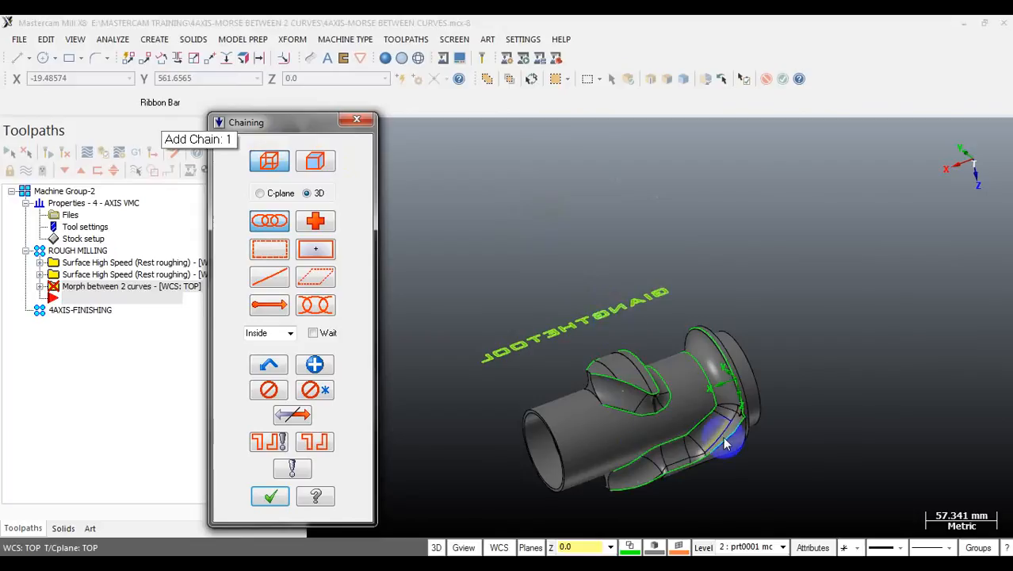
scroll(719, 492, down, 2)
scroll(710, 497, up, 3)
scroll(710, 497, up, 2)
middle_drag(711, 497, 675, 464)
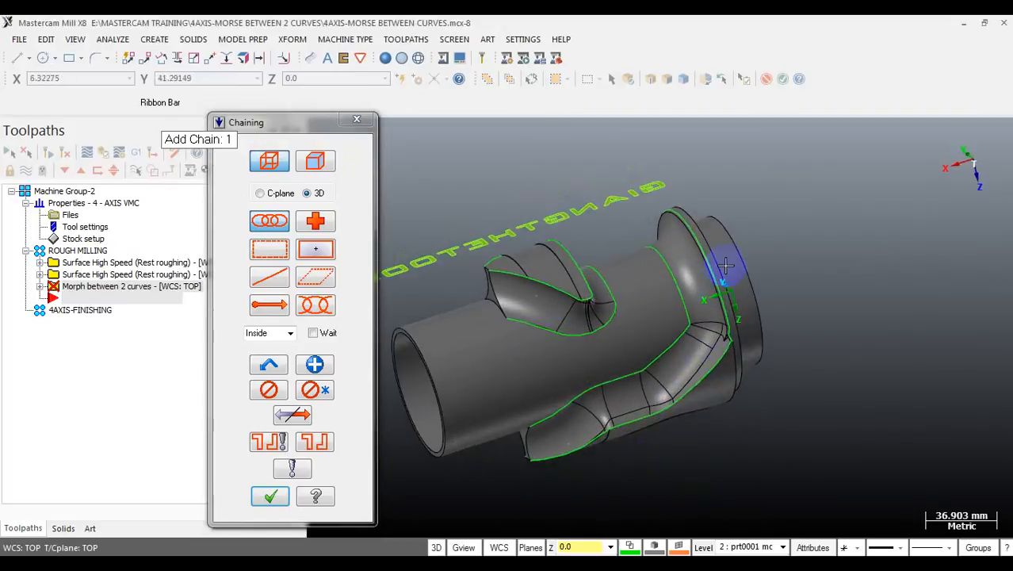
scroll(731, 271, down, 4)
scroll(595, 287, up, 3)
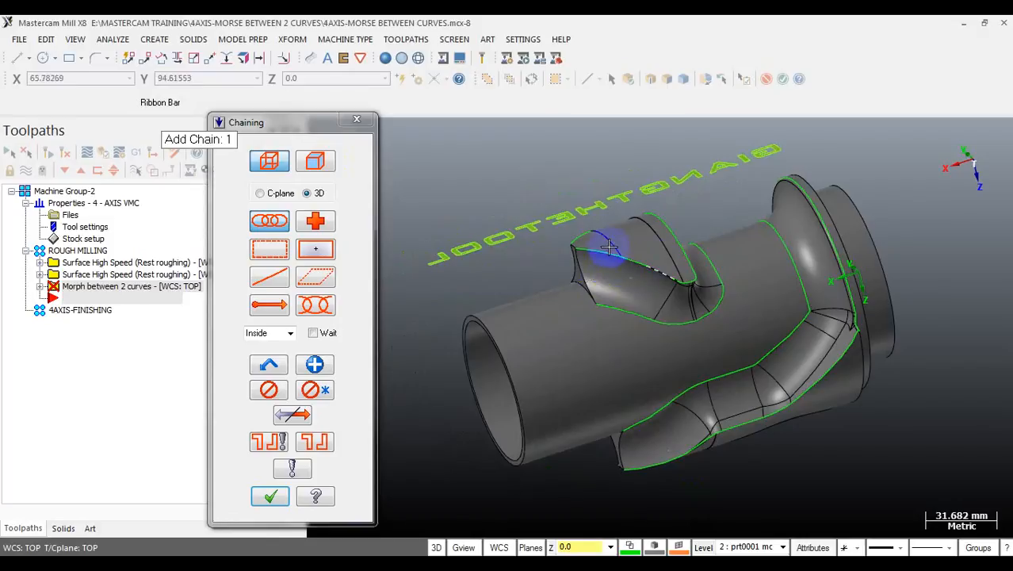
scroll(602, 269, up, 2)
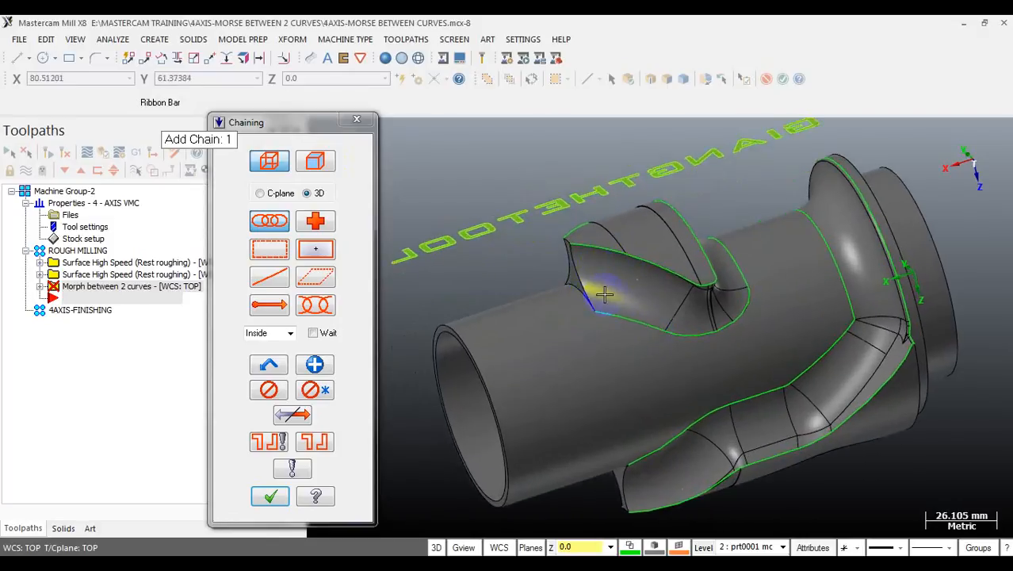
scroll(604, 295, up, 2)
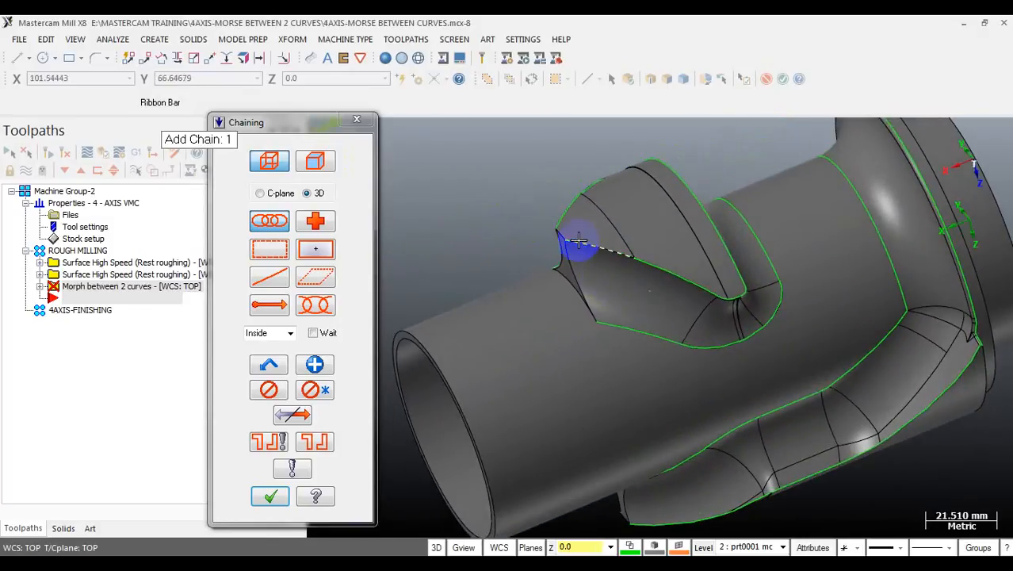
scroll(705, 305, up, 12)
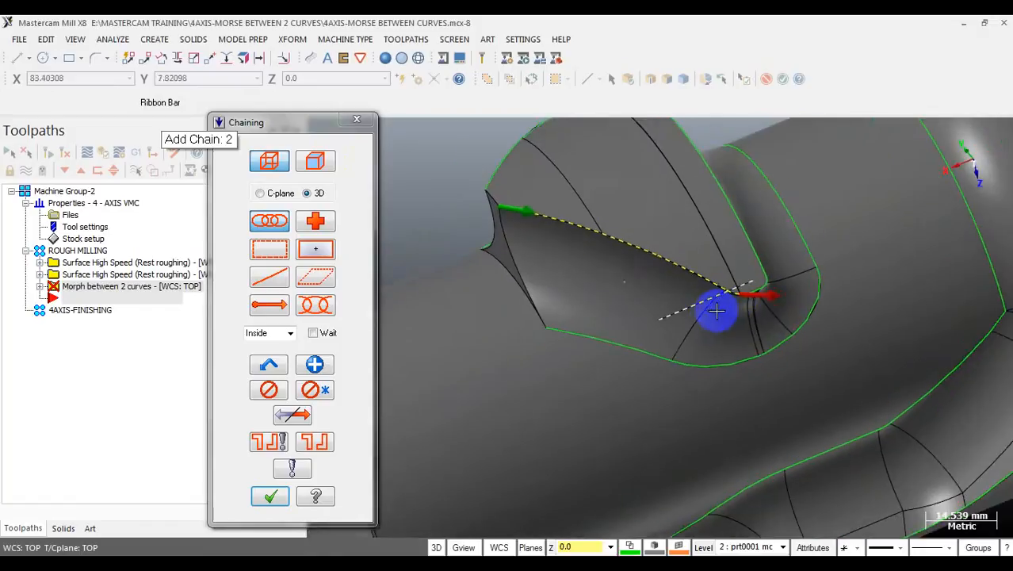
- Create an edge curve across the small seam step at the end of the chained top edge and add it to the first curve
scroll(749, 281, up, 6)
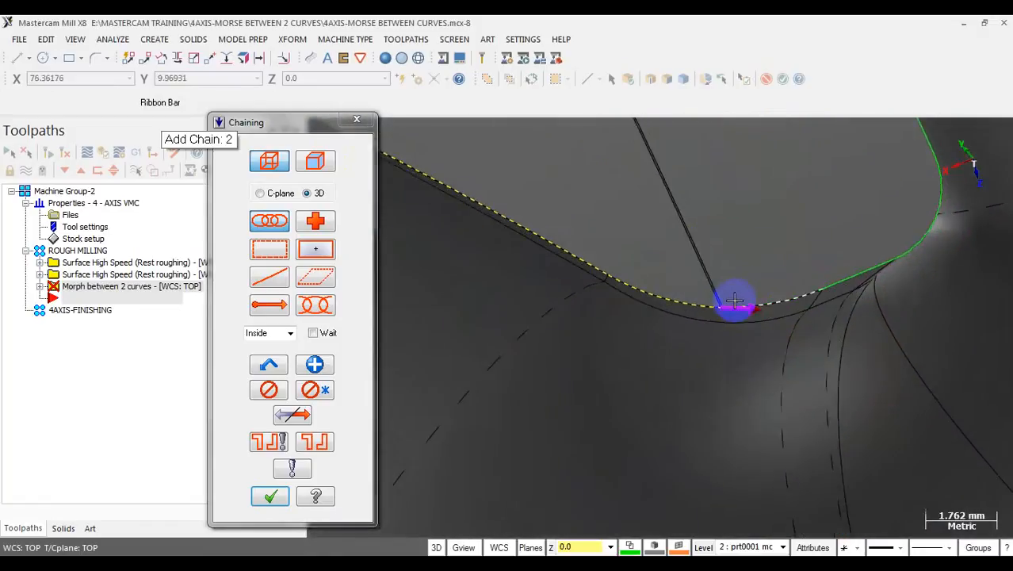
middle_drag(735, 298, 711, 264)
scroll(718, 289, up, 8)
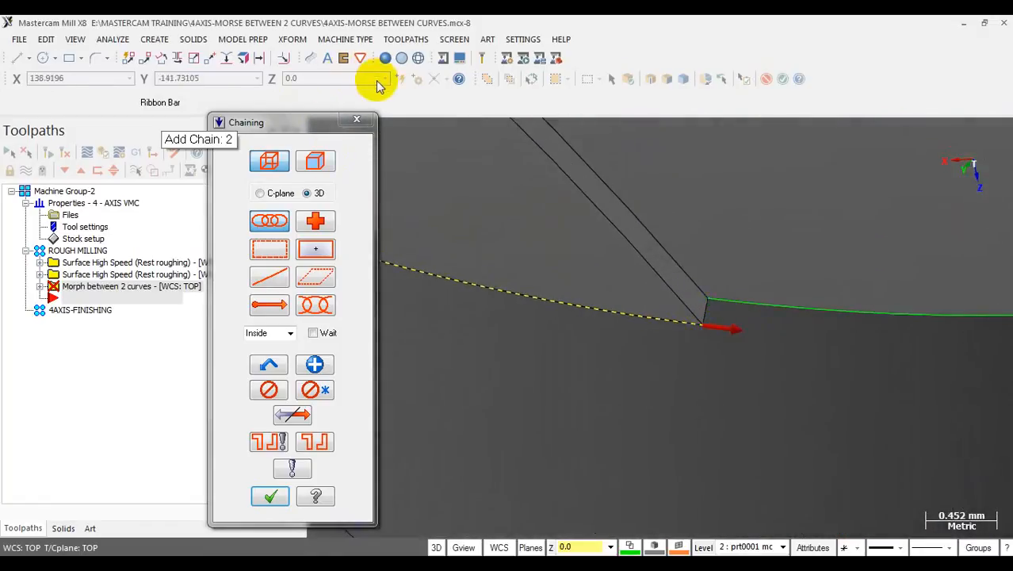
click(312, 62)
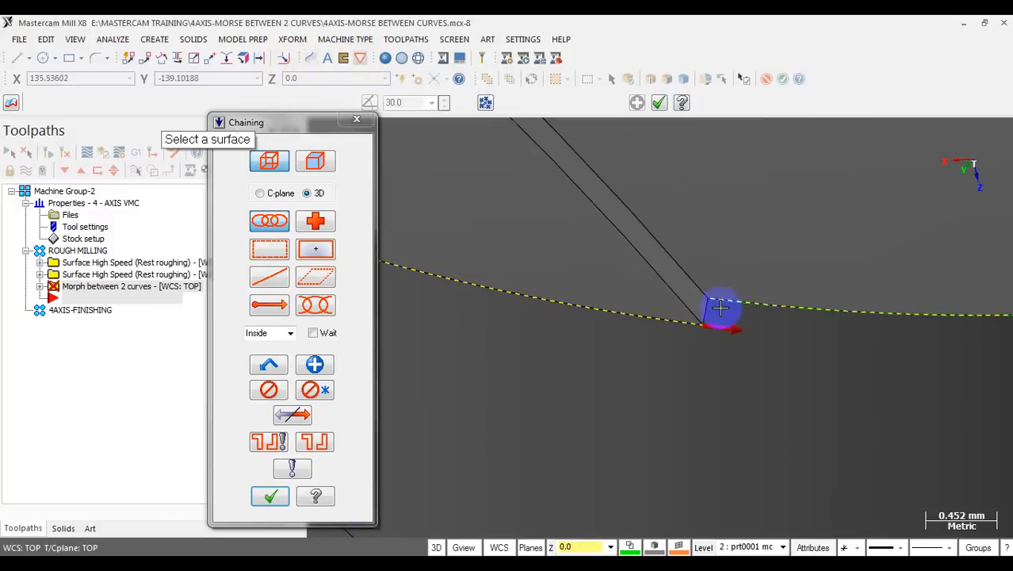
click(705, 308)
key(Return)
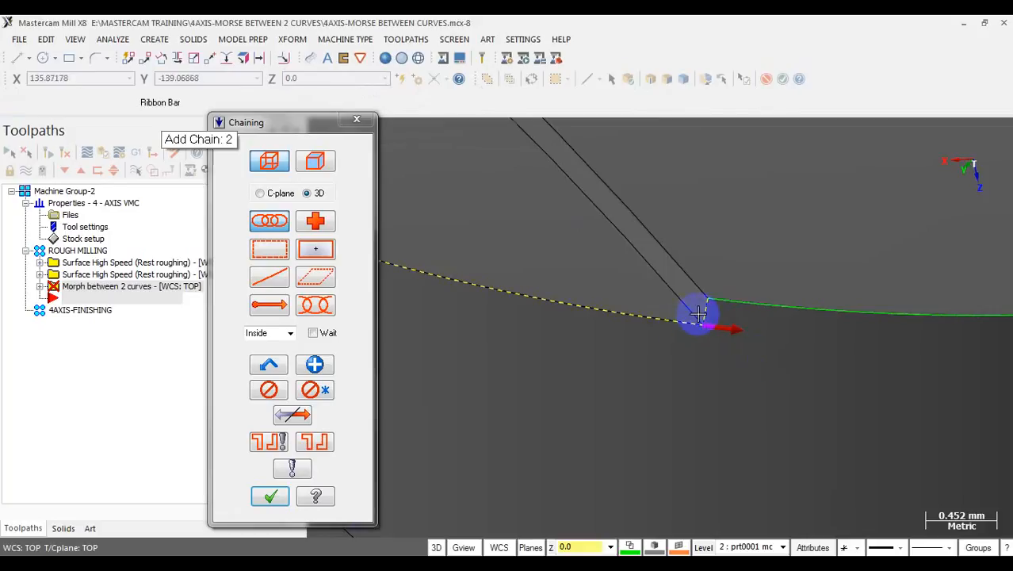
scroll(735, 308, down, 3)
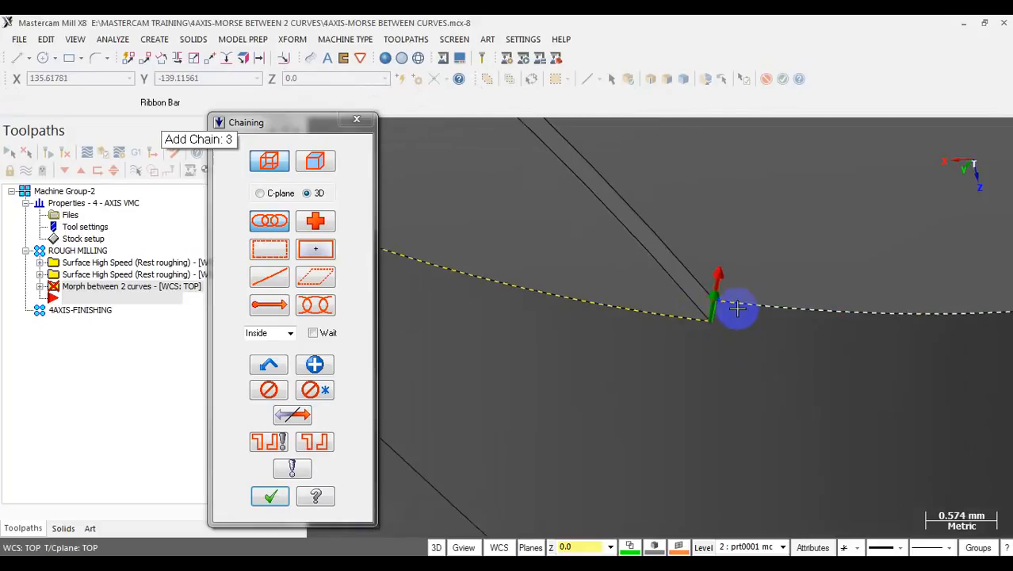
- Remove the last two chained pieces of the raised feature's top edge from the first curve selection
click(268, 389)
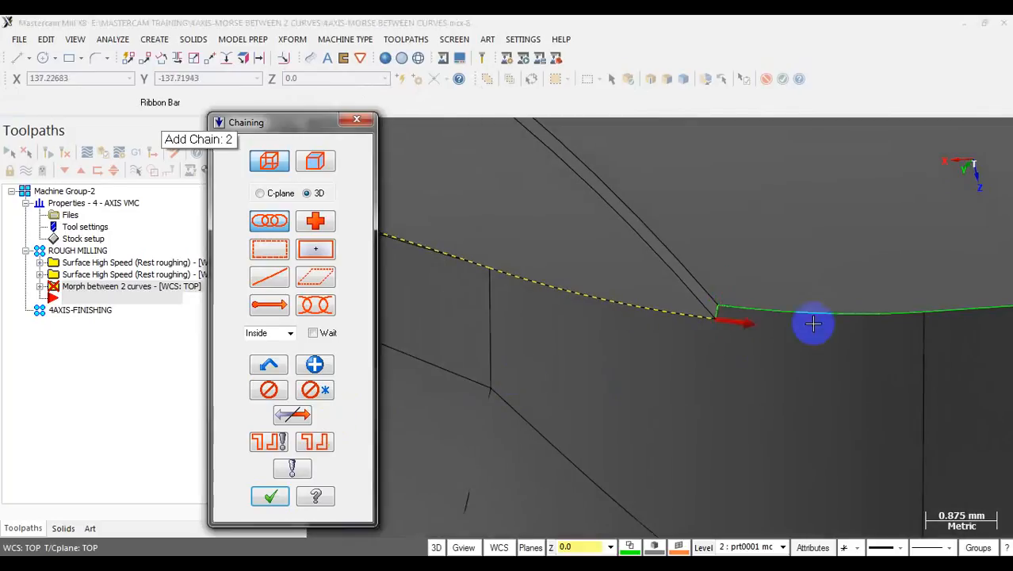
scroll(840, 312, down, 4)
scroll(844, 314, down, 3)
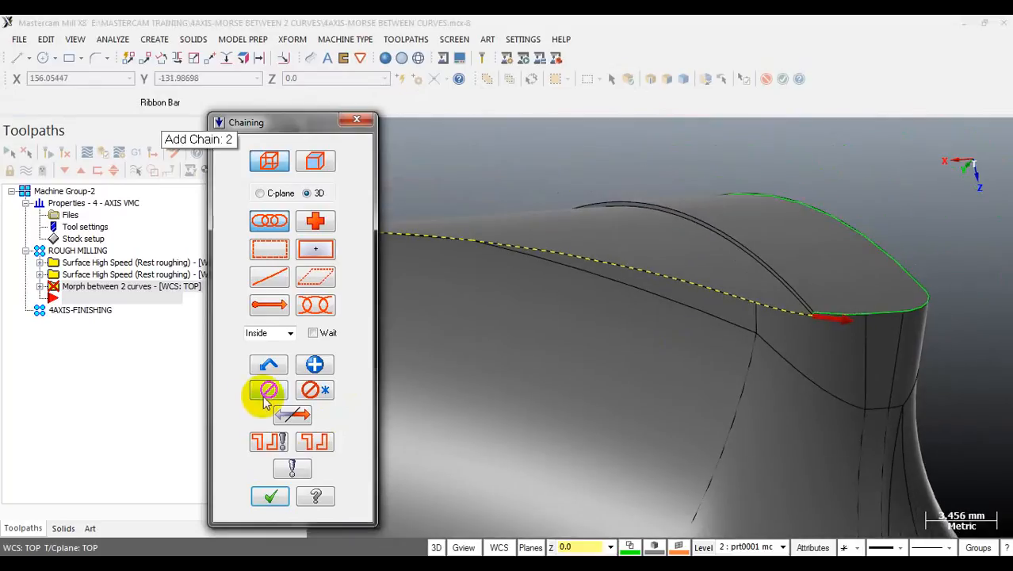
click(267, 389)
scroll(878, 351, down, 2)
scroll(878, 351, down, 2)
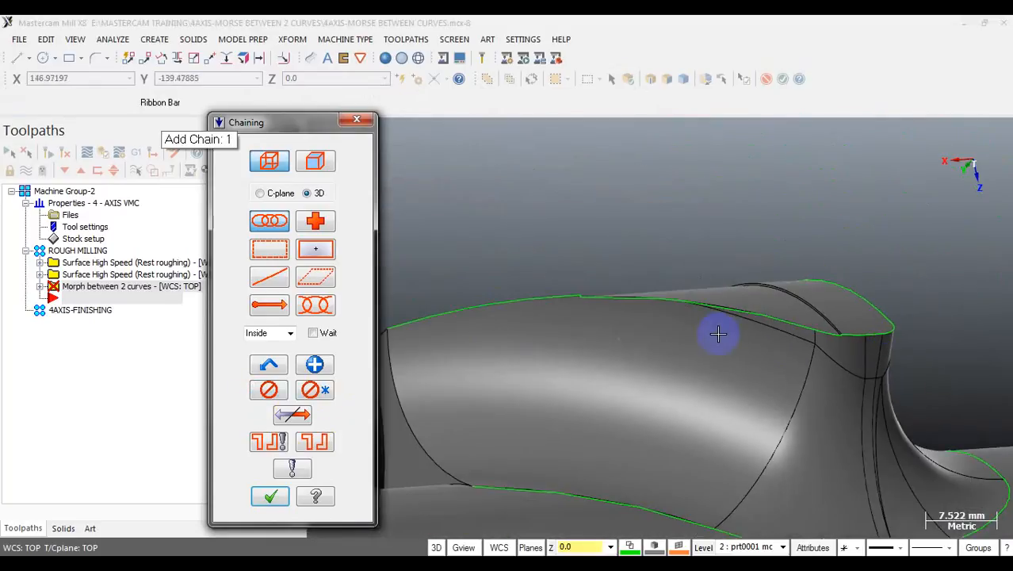
- Rechain the first curve along the top edge, across the small seam step and around the remaining top edge, and accept it
click(460, 317)
scroll(848, 325, up, 5)
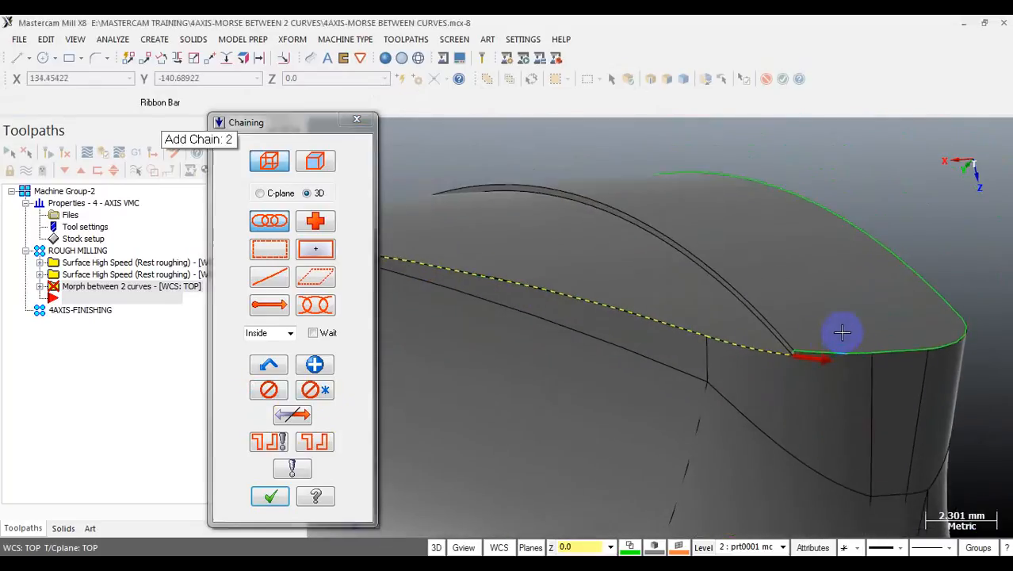
scroll(769, 358, up, 10)
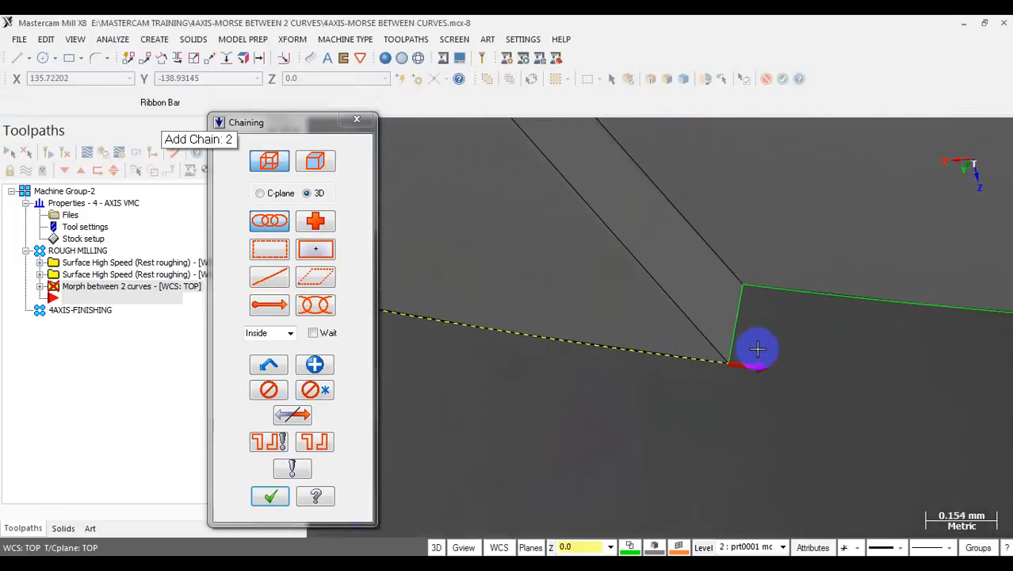
scroll(757, 349, up, 4)
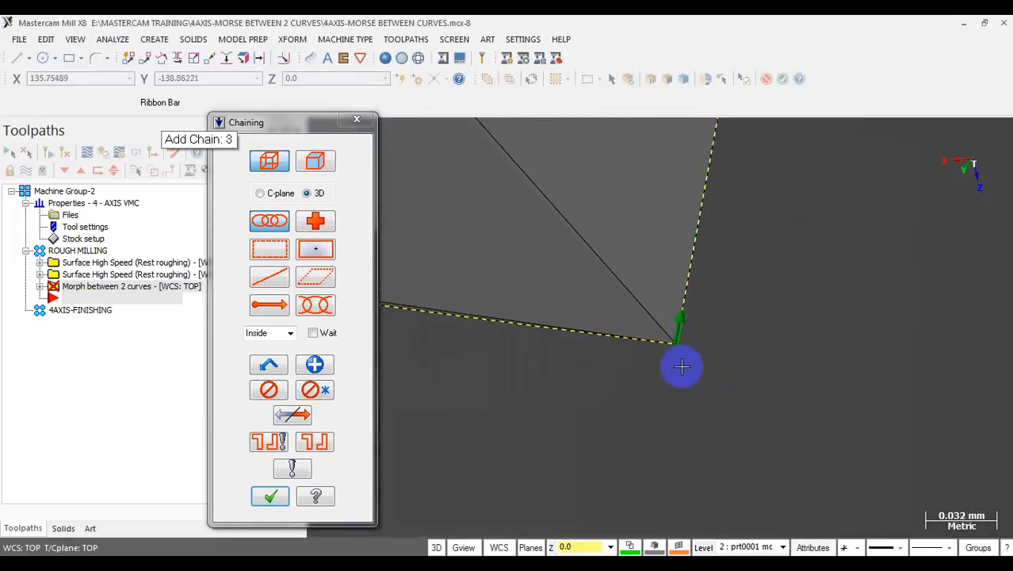
scroll(676, 362, down, 4)
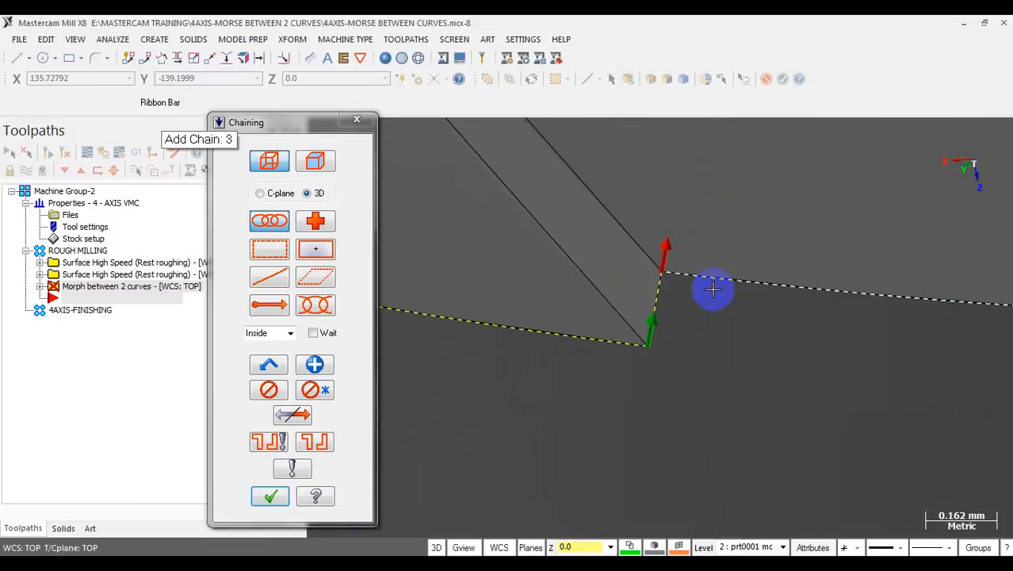
click(712, 286)
scroll(714, 318, down, 3)
scroll(588, 292, down, 6)
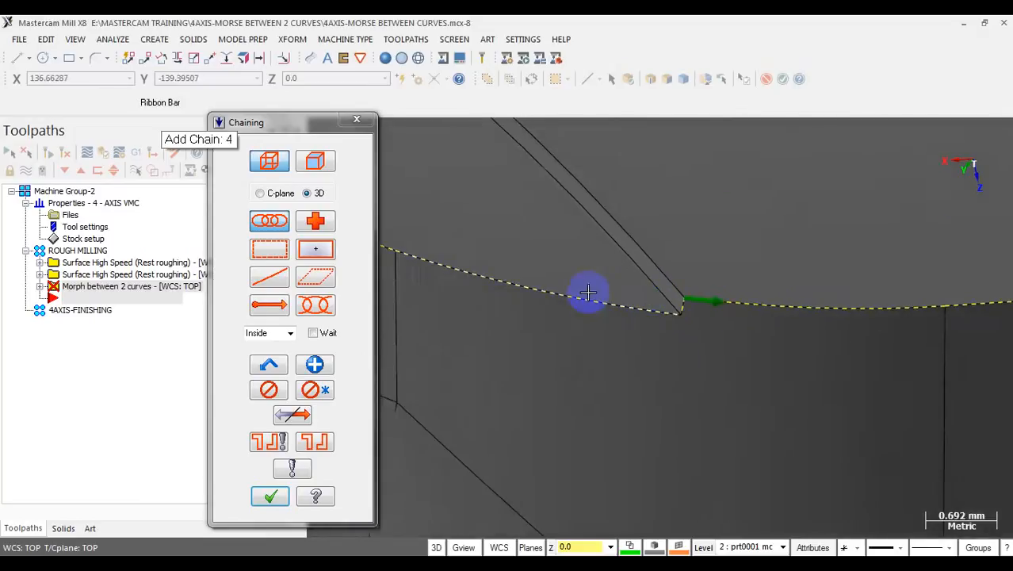
middle_drag(829, 360, 500, 363)
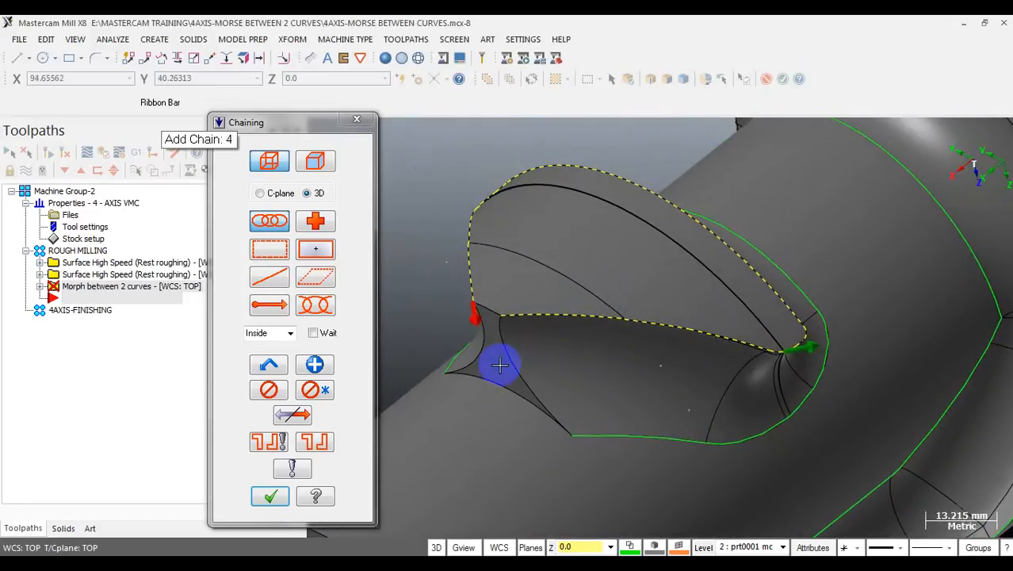
click(270, 494)
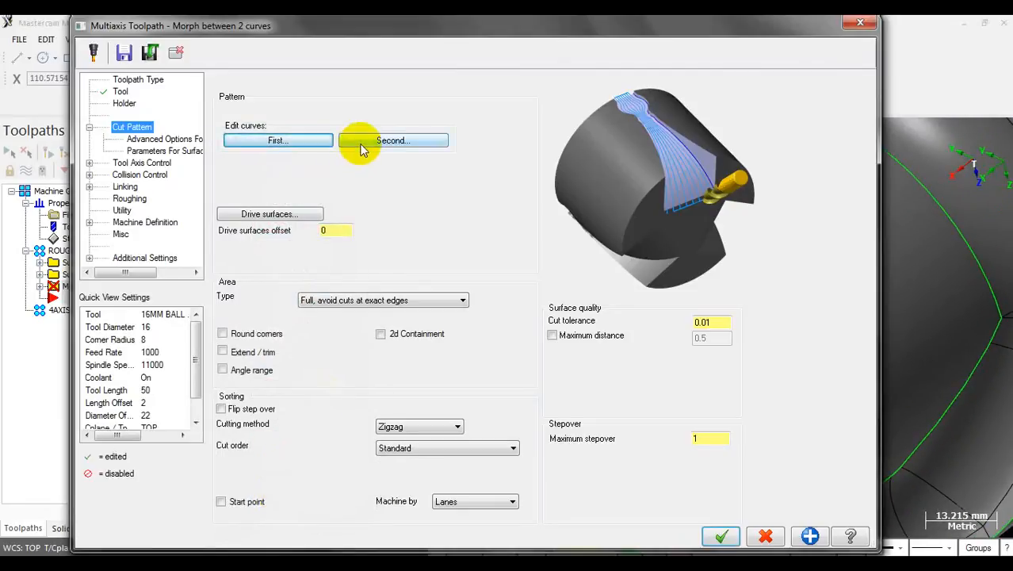
- Chain the base edge around the raised feature as the second curve and accept it
click(361, 143)
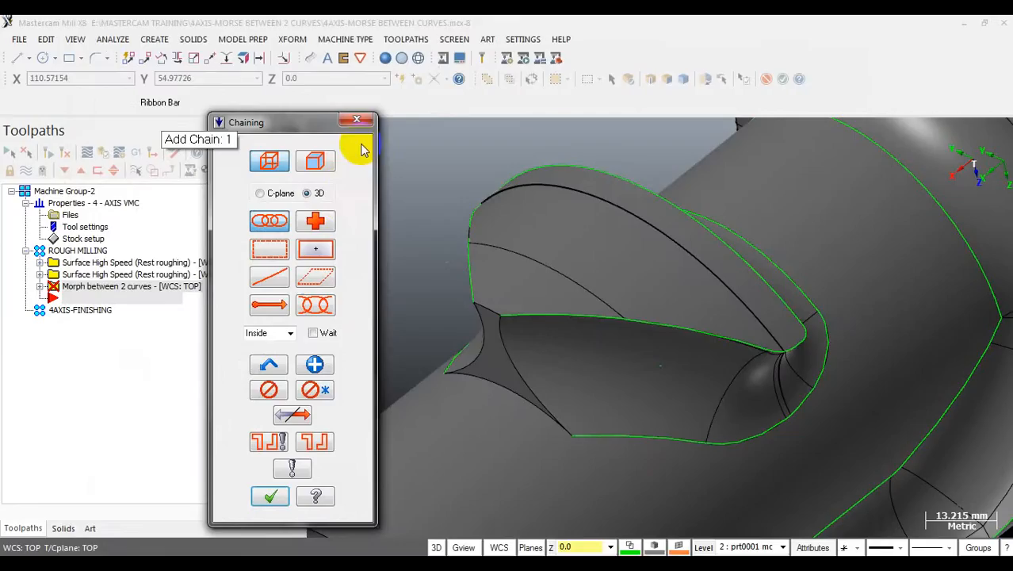
scroll(517, 303, down, 1)
middle_drag(517, 303, 583, 396)
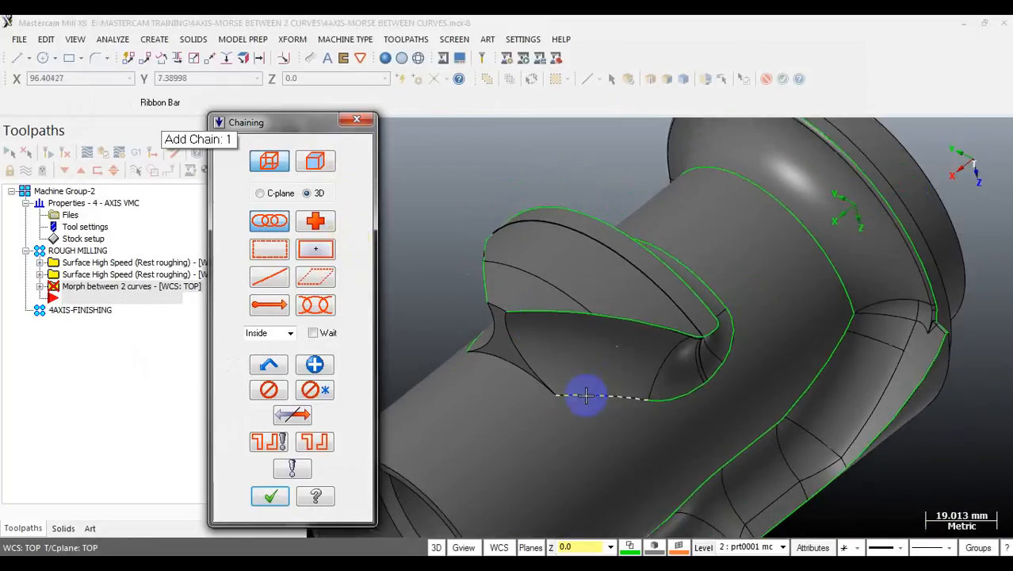
click(584, 395)
middle_drag(542, 328, 577, 352)
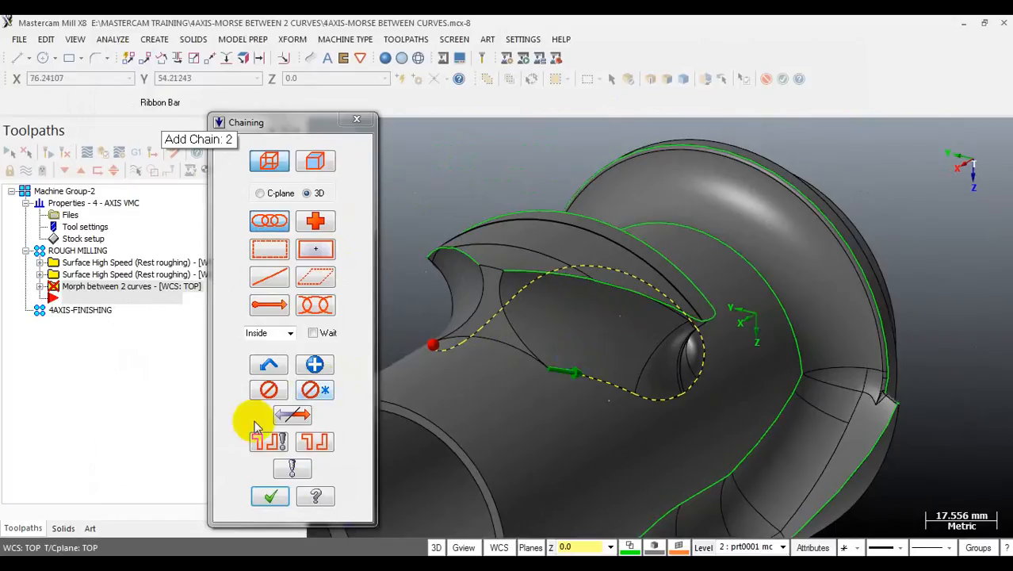
click(272, 496)
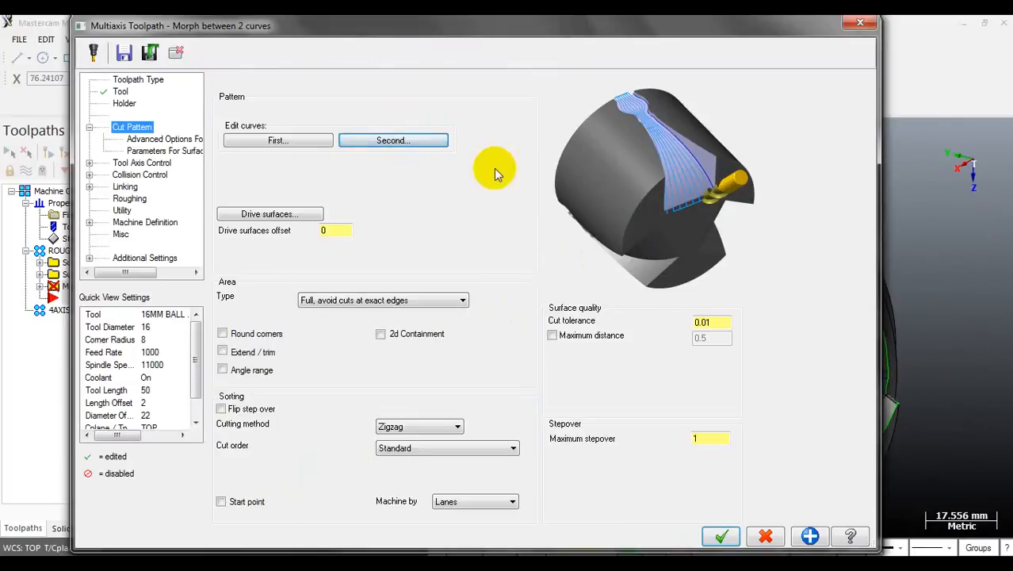
- Start the drive surfaces selection with solid faces enabled and pick the large concave side face of the raised feature
click(290, 215)
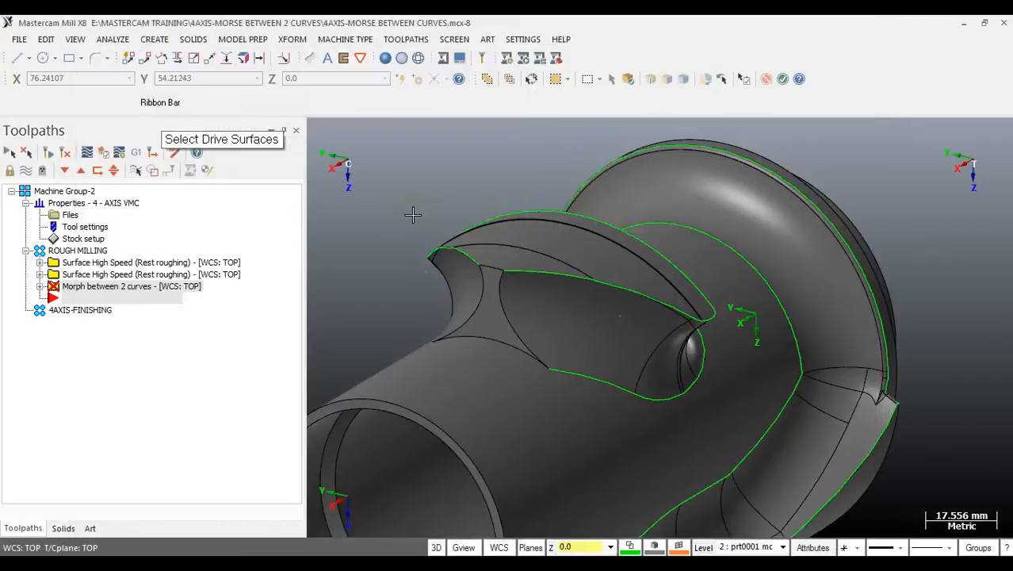
click(629, 83)
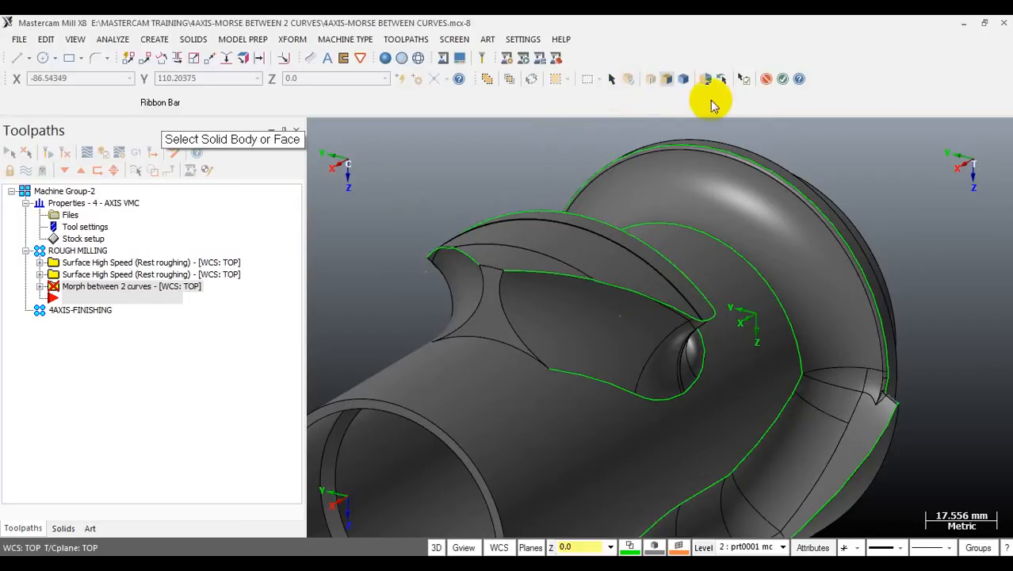
click(563, 317)
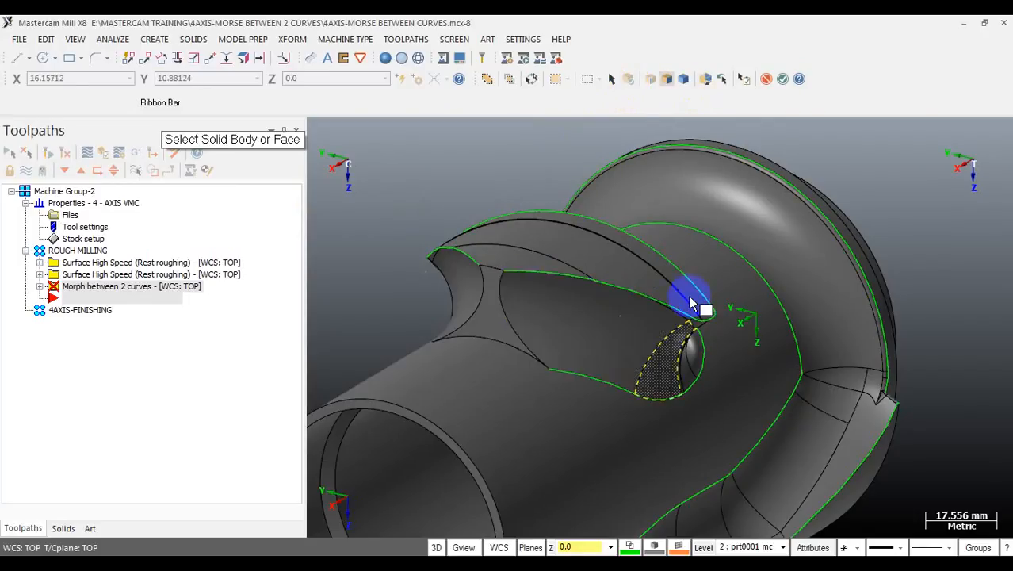
middle_drag(689, 294, 622, 345)
click(623, 345)
scroll(678, 338, up, 3)
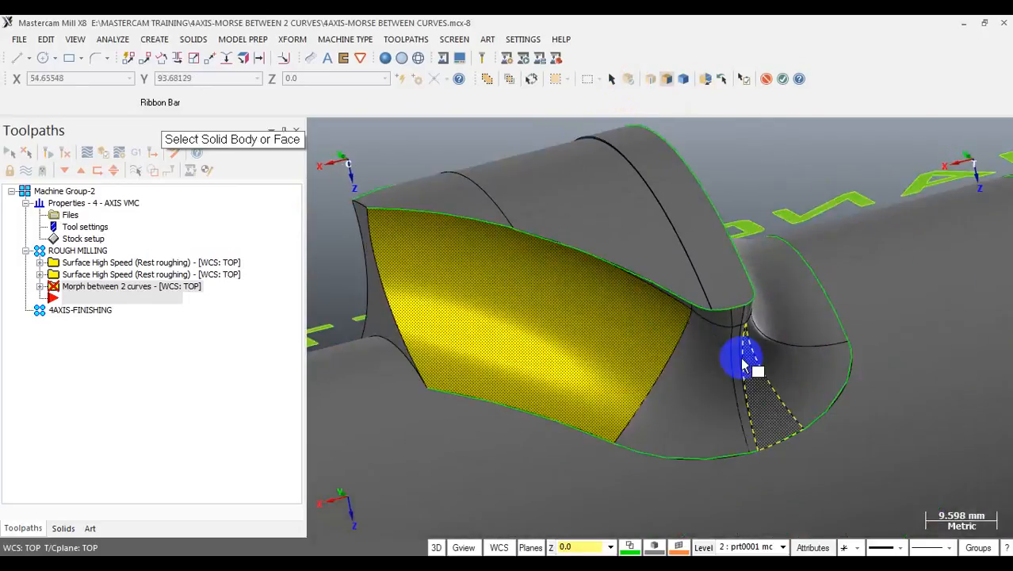
- Add the corner blend faces, the narrow faces below the top edge and the opposite side face to the drive surfaces
click(713, 359)
scroll(678, 323, up, 3)
scroll(680, 311, up, 2)
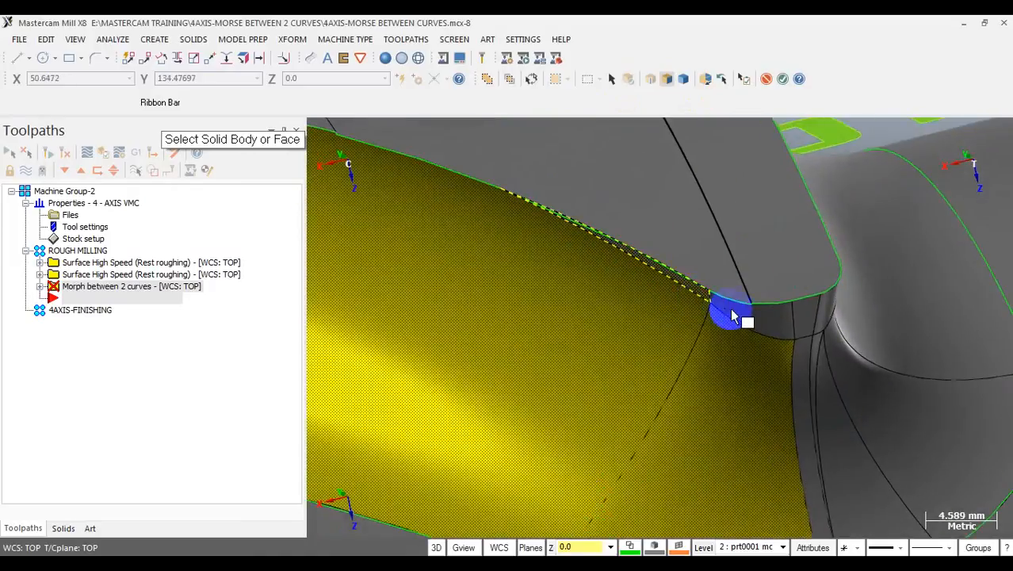
middle_drag(779, 370, 734, 373)
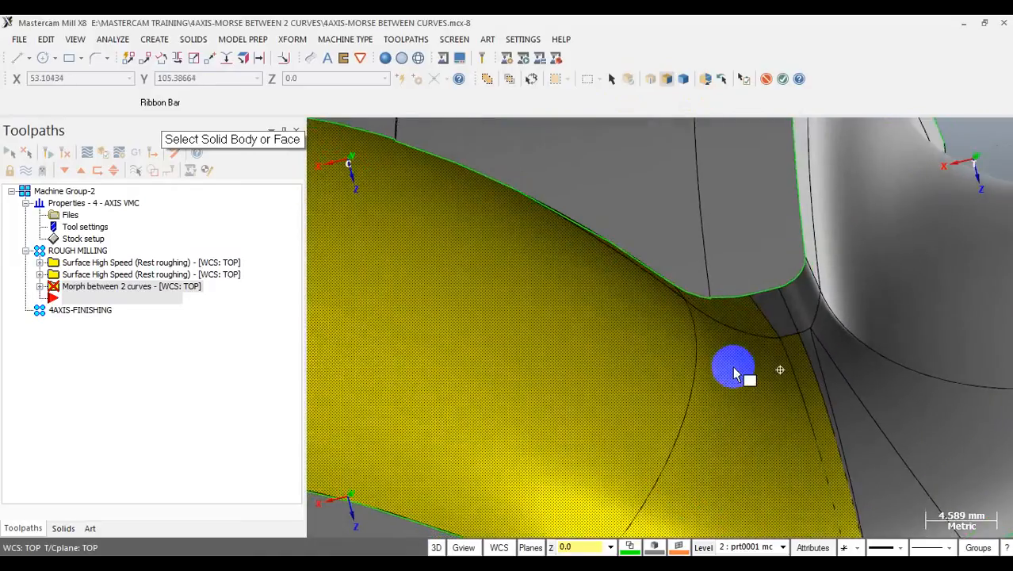
click(779, 323)
click(810, 311)
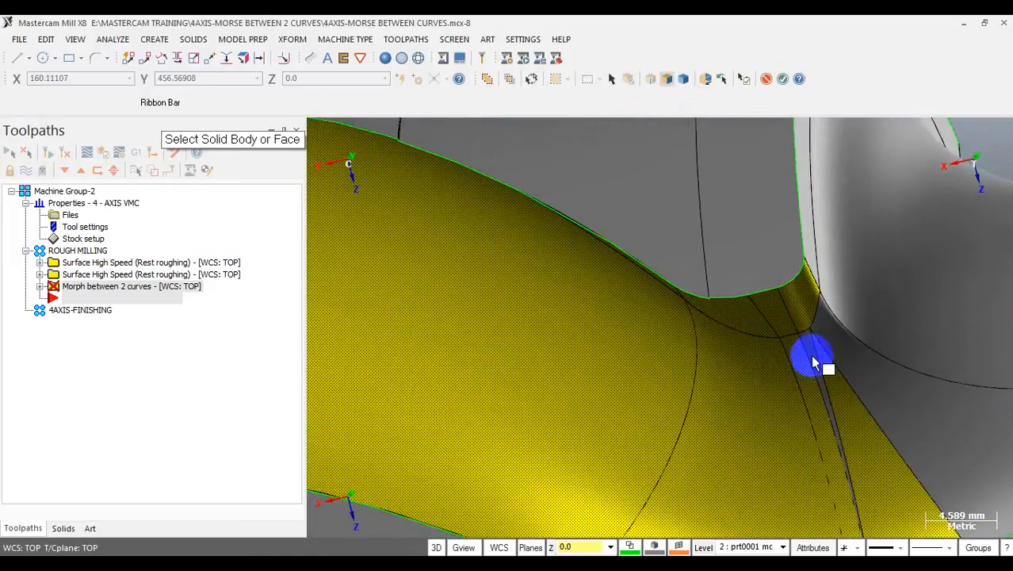
click(835, 344)
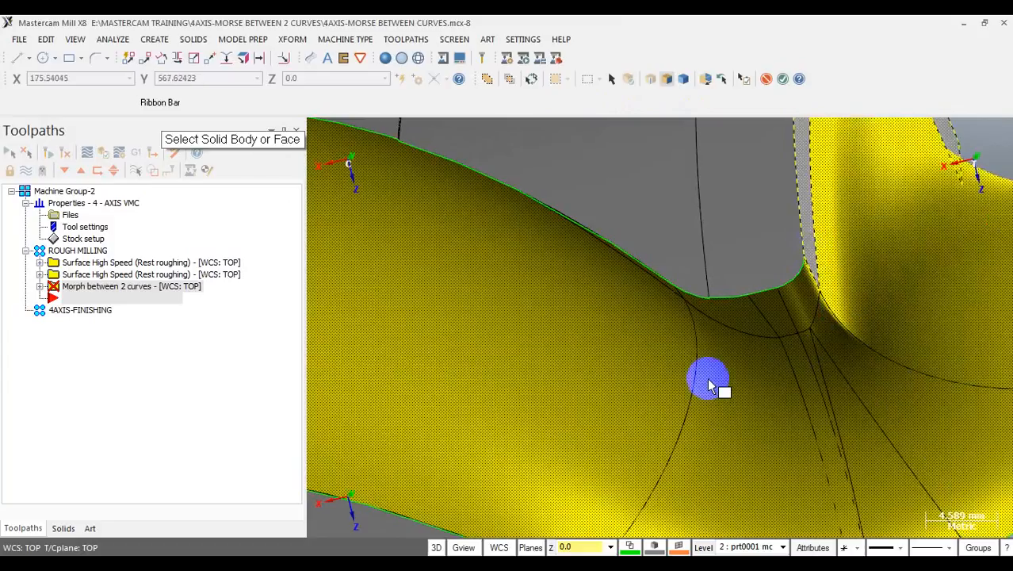
- Check the selected wall faces around both sides of the raised feature and accept them as the drive surfaces
scroll(705, 369, down, 4)
middle_drag(739, 346, 753, 280)
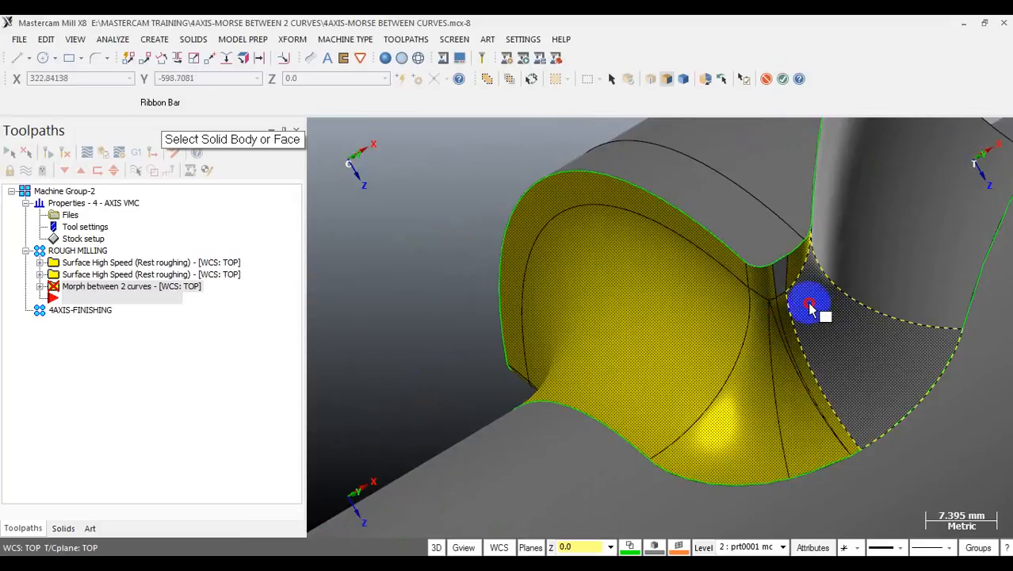
middle_drag(780, 283, 886, 266)
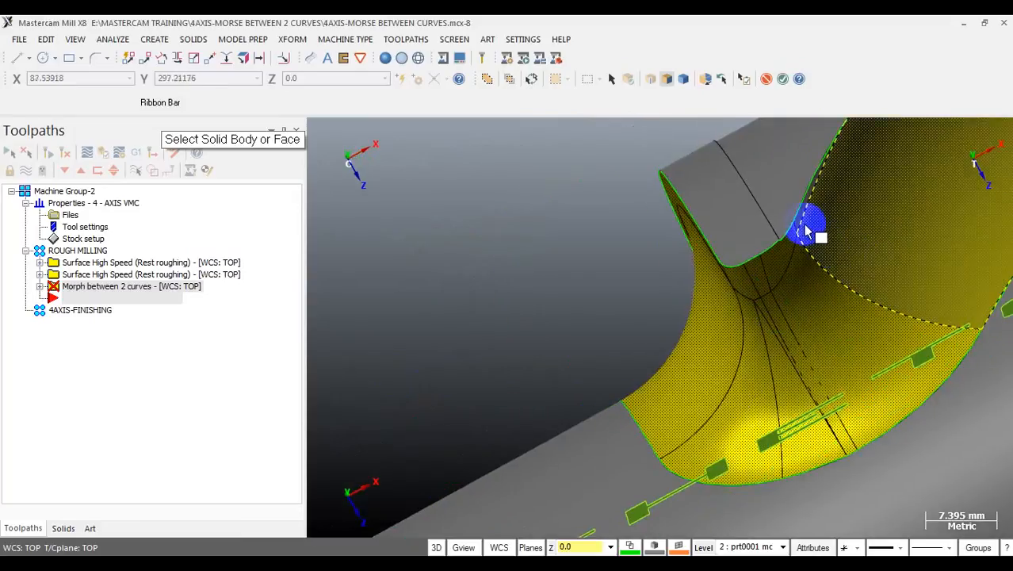
scroll(690, 413, down, 3)
middle_drag(689, 414, 630, 323)
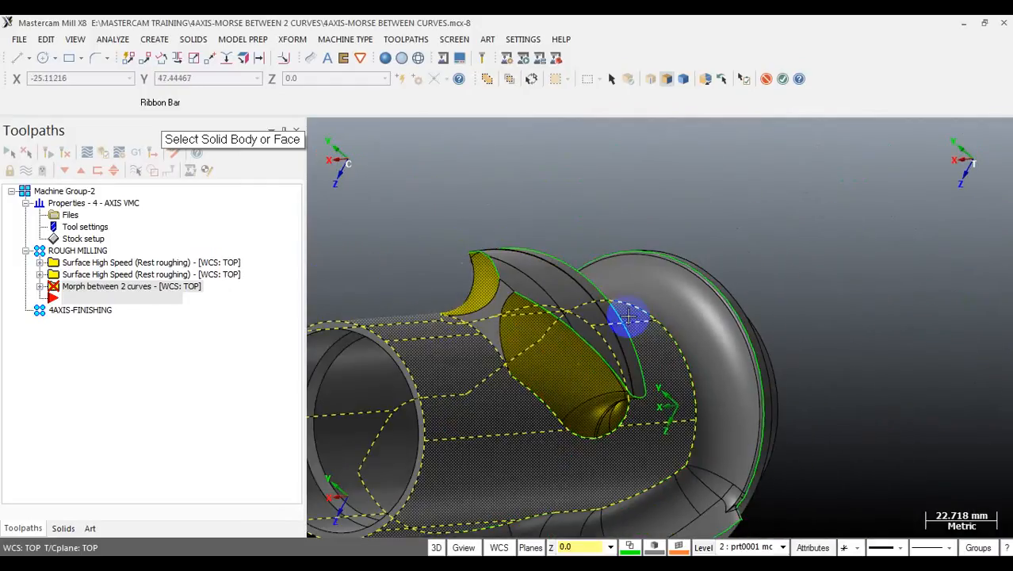
click(627, 317)
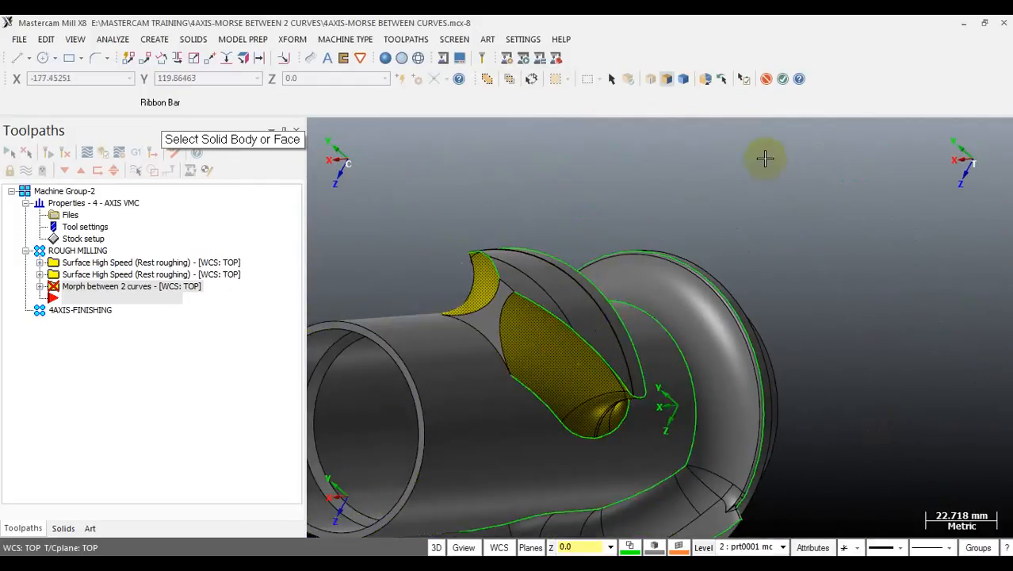
key(Return)
key(Return)
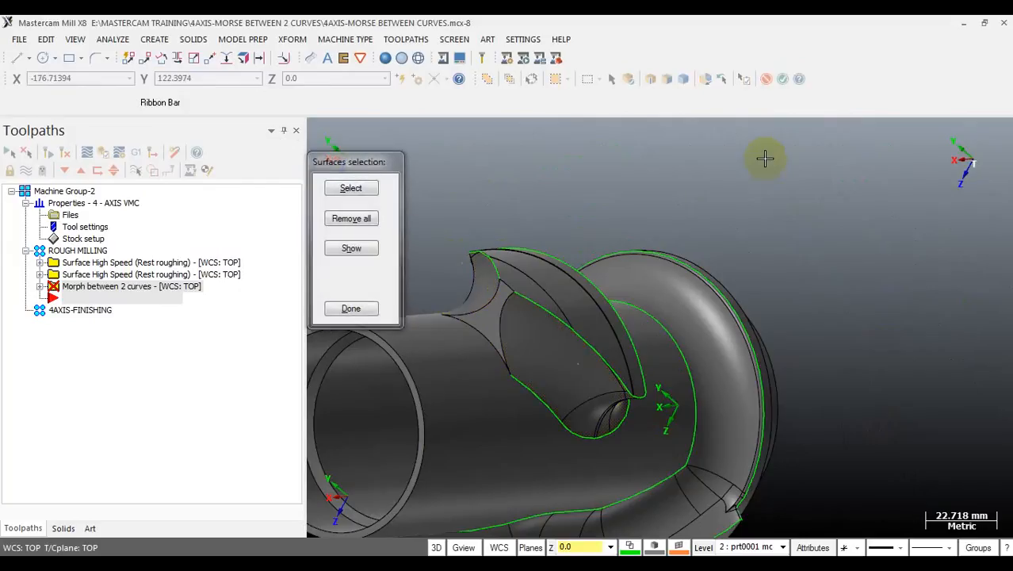
click(348, 308)
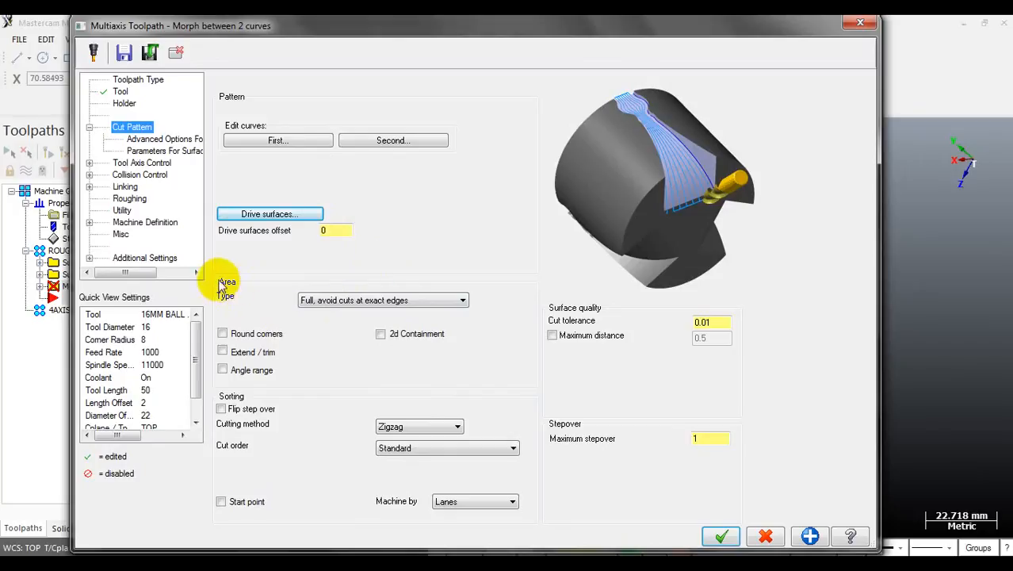
- Try the area type Limit cuts by one or two points, and return it to Full, avoid cuts at exact edges
click(350, 301)
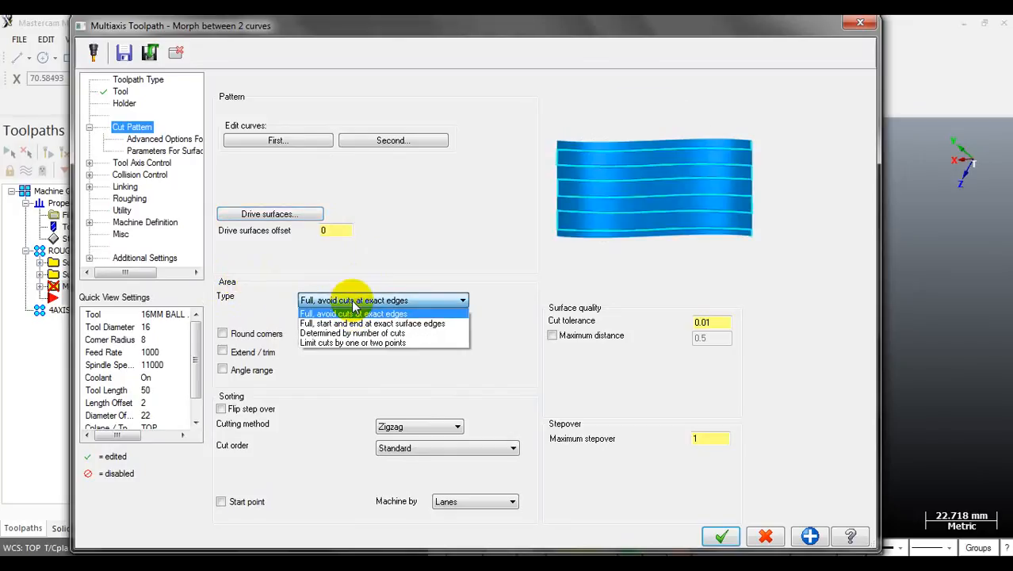
click(358, 343)
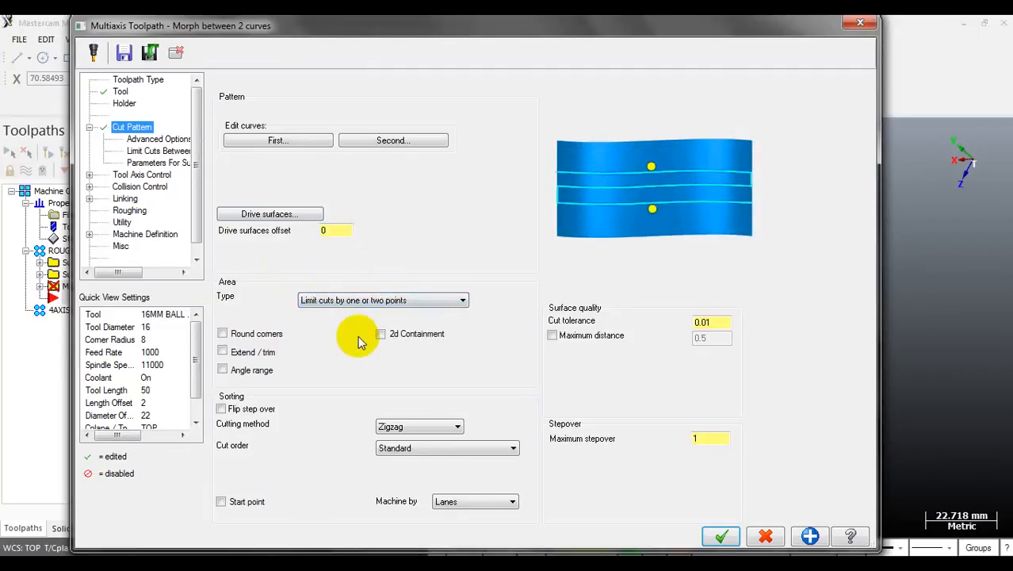
click(362, 302)
click(355, 317)
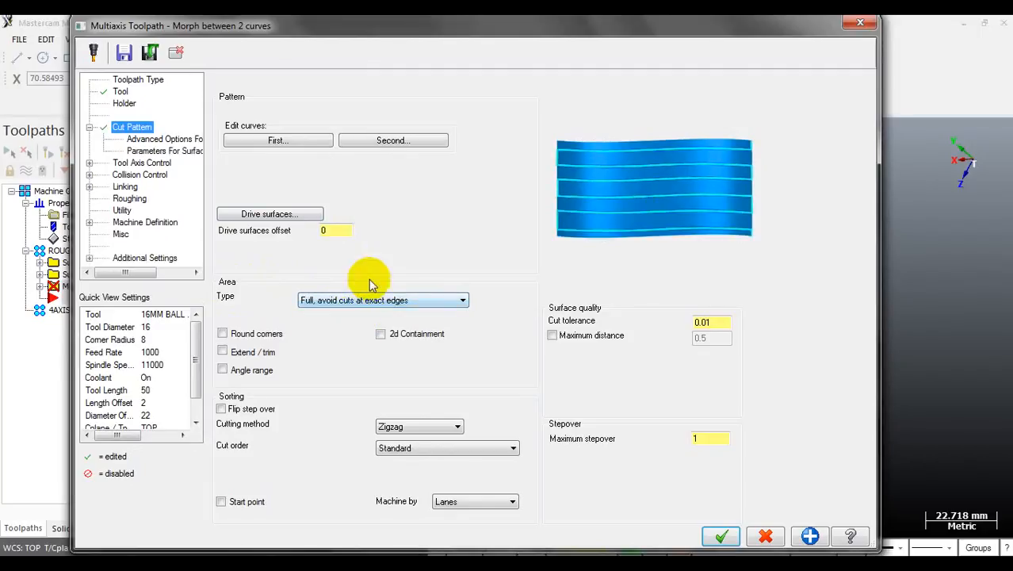
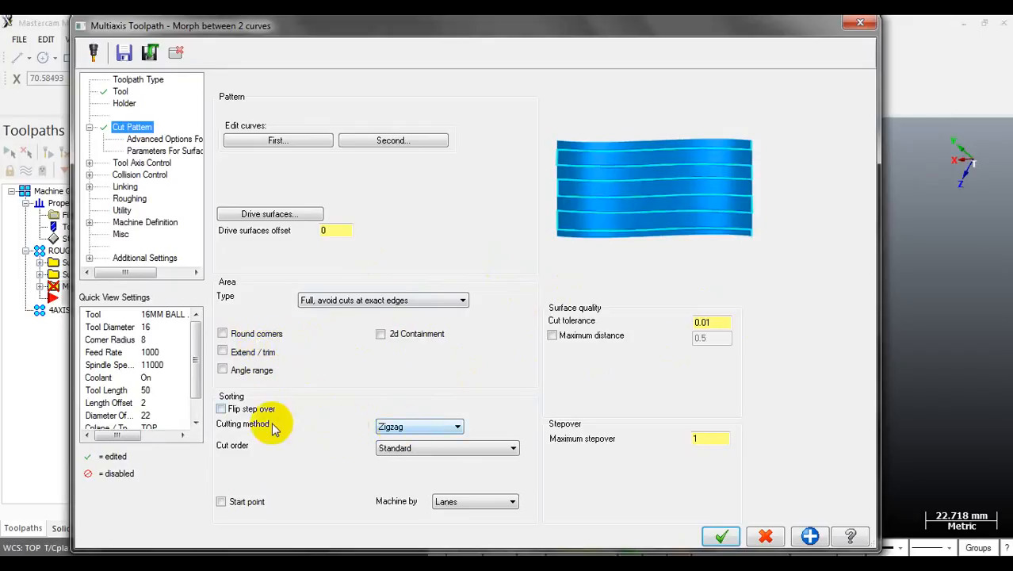
- Examine the available cutting methods in the sorting settings
click(408, 428)
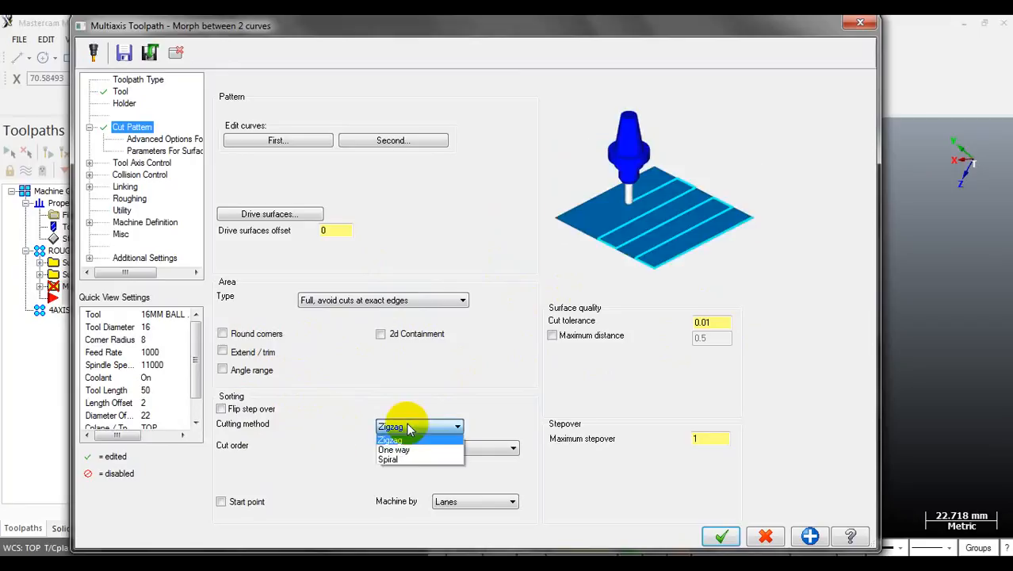
click(409, 427)
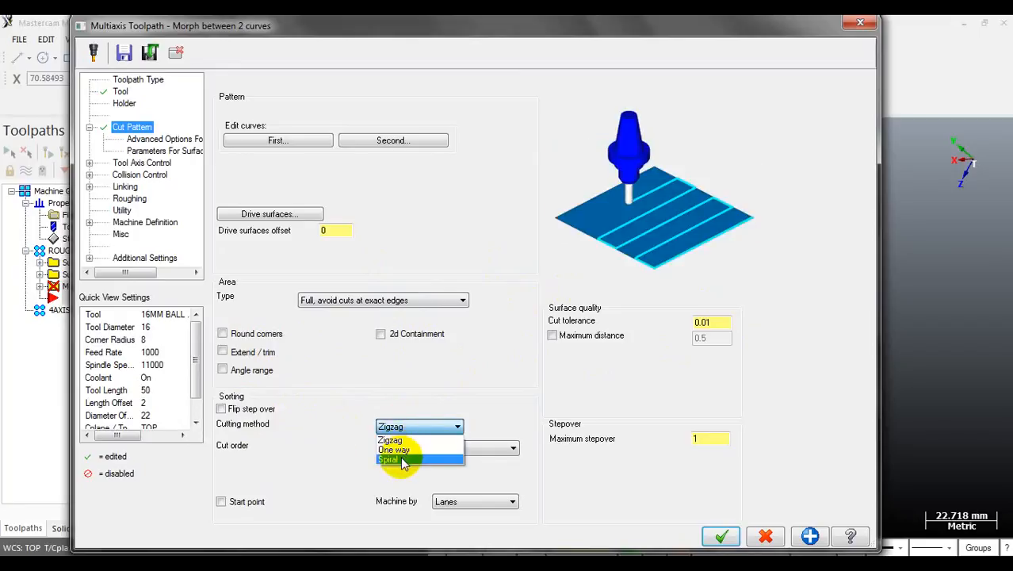
click(416, 406)
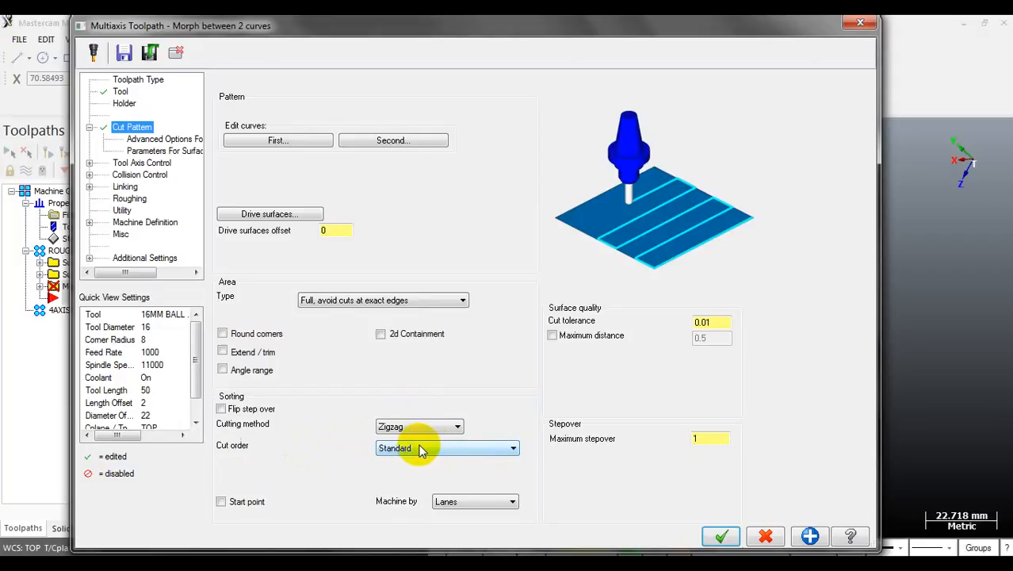
- Review the cut pattern's surface edge handling and advanced options, and set the tool axis output format to 4 Axis
click(147, 141)
click(162, 150)
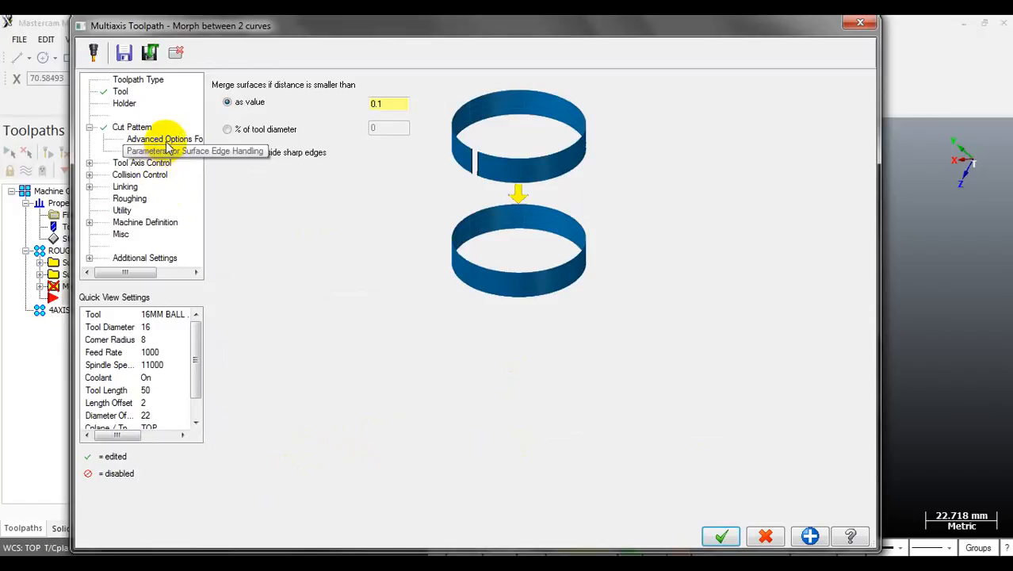
click(164, 139)
click(143, 163)
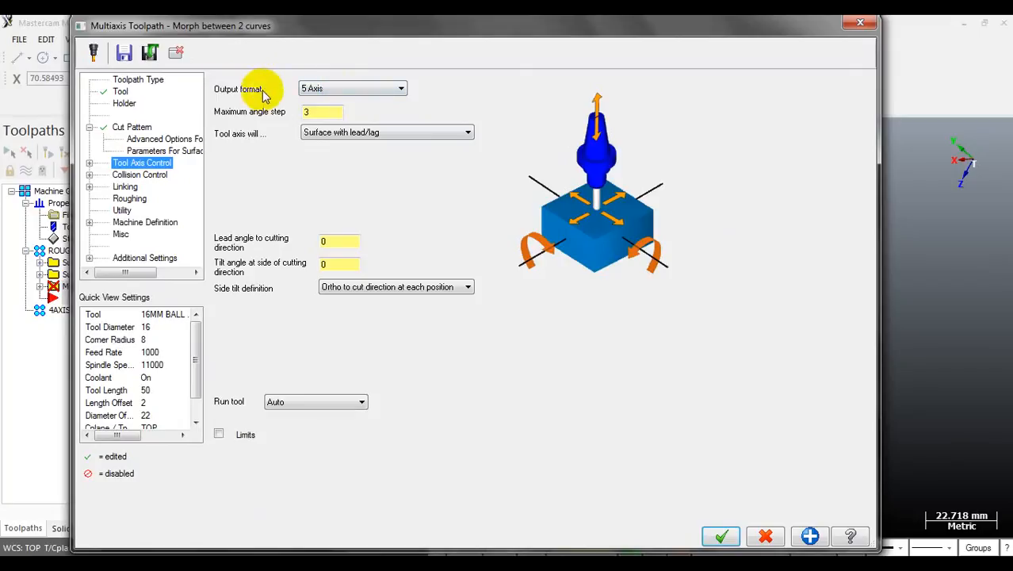
click(321, 91)
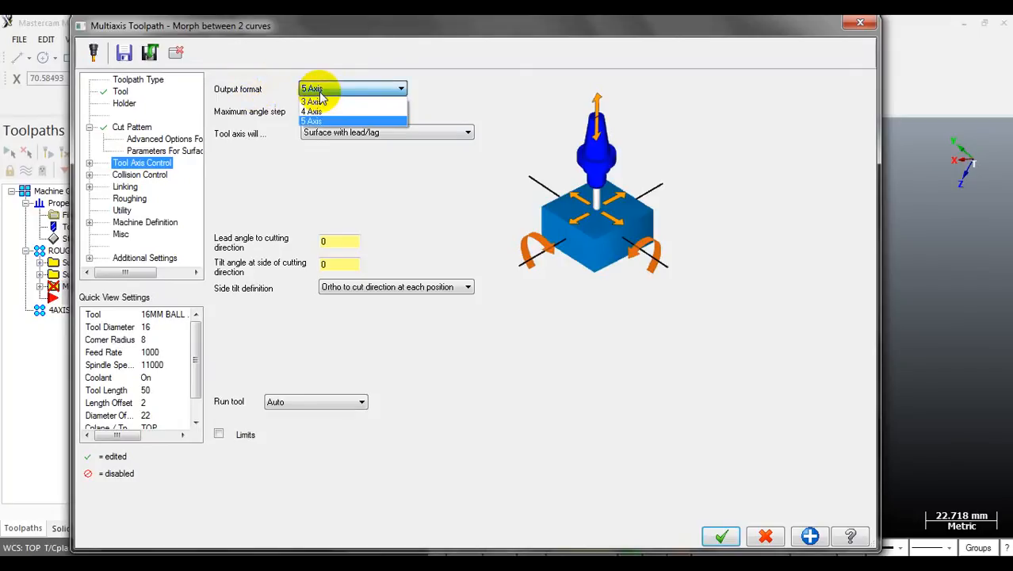
click(318, 112)
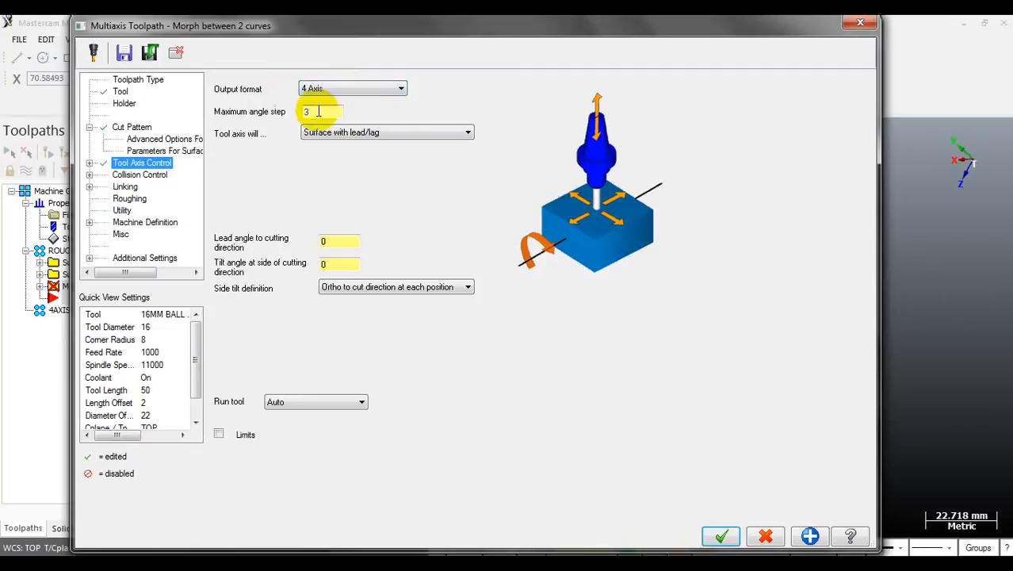
double_click(318, 111)
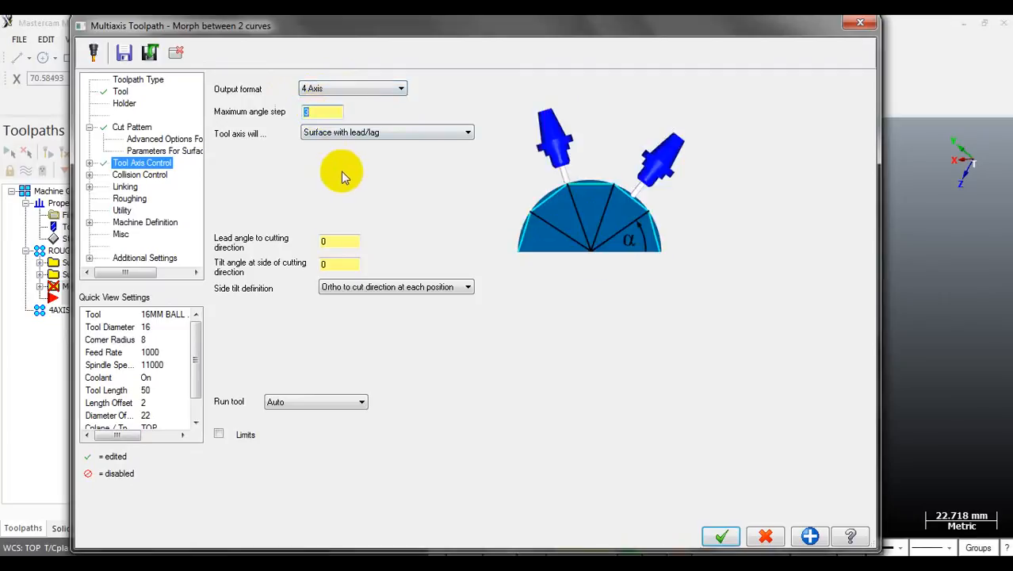
click(320, 112)
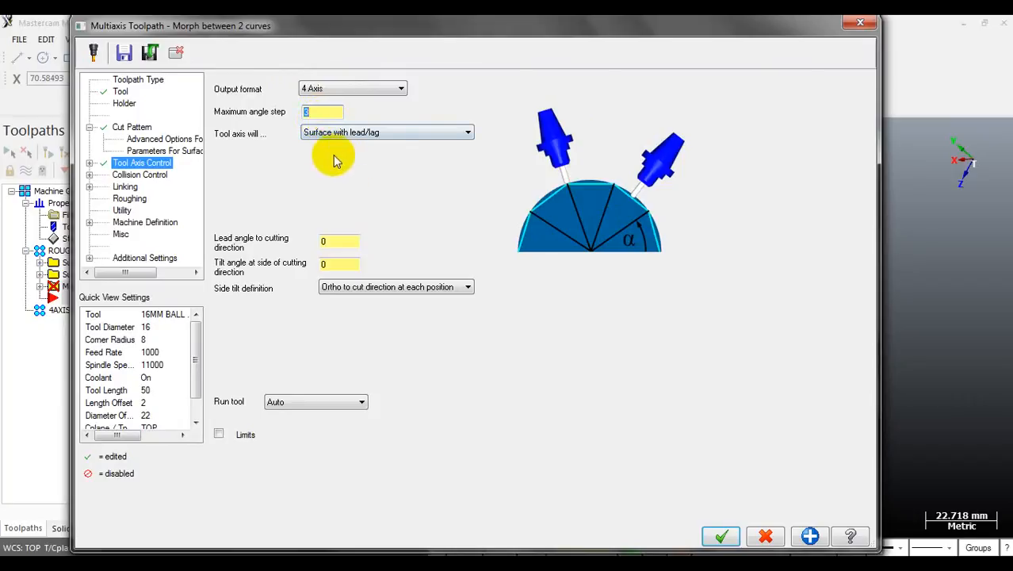
- Examine the available tool axis tilt strategies and try the Surface option
click(346, 137)
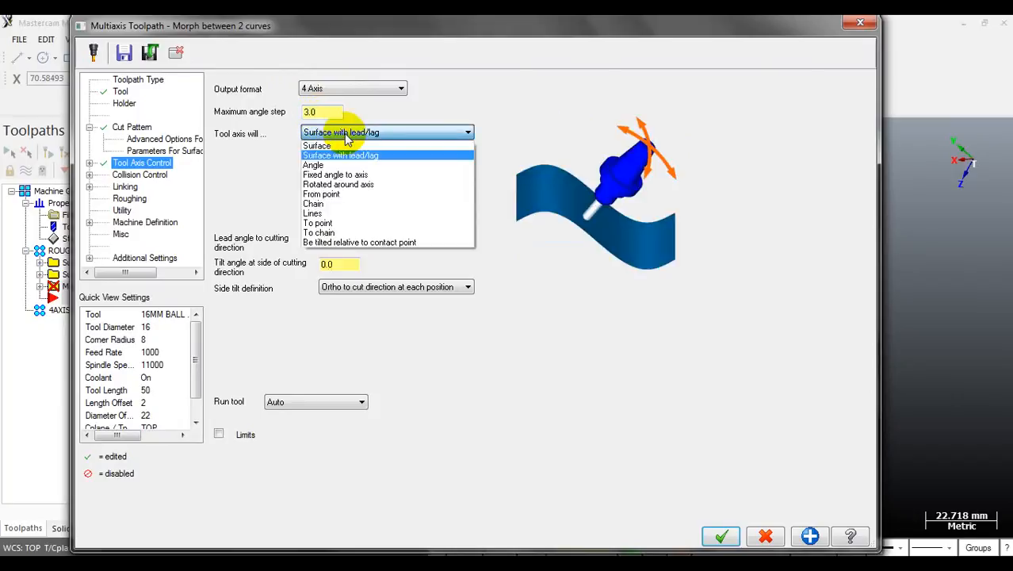
click(346, 134)
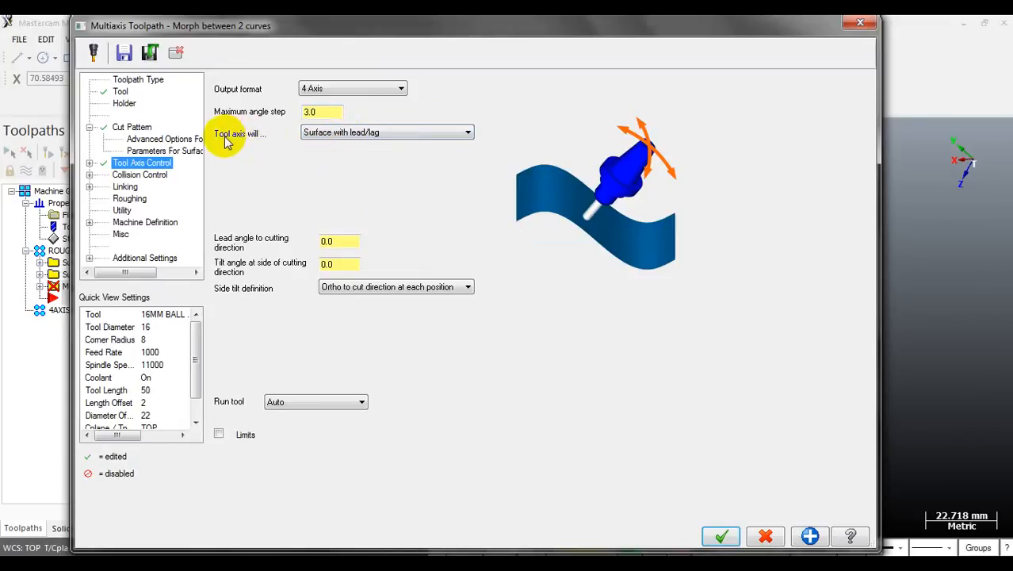
click(321, 135)
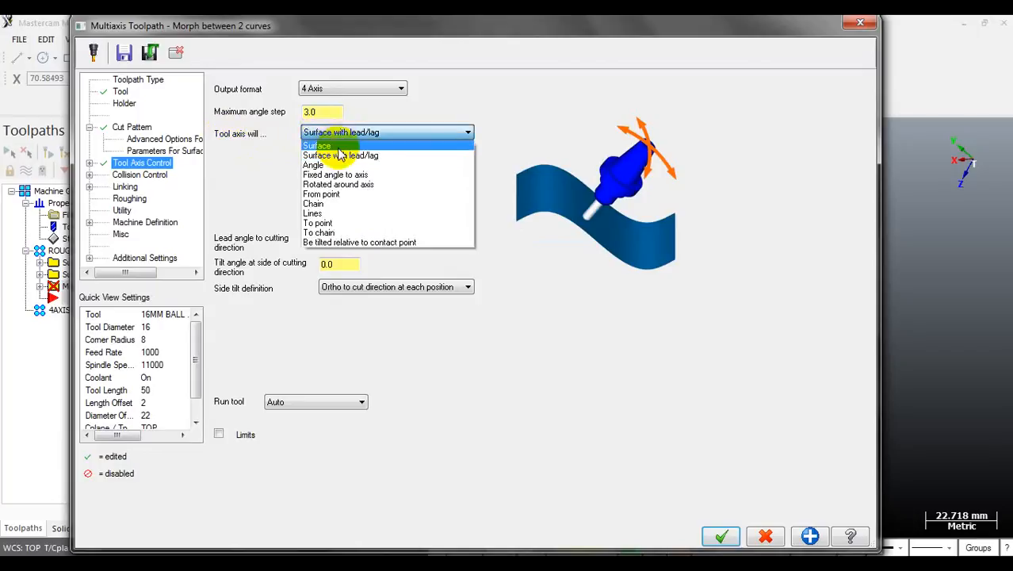
click(359, 146)
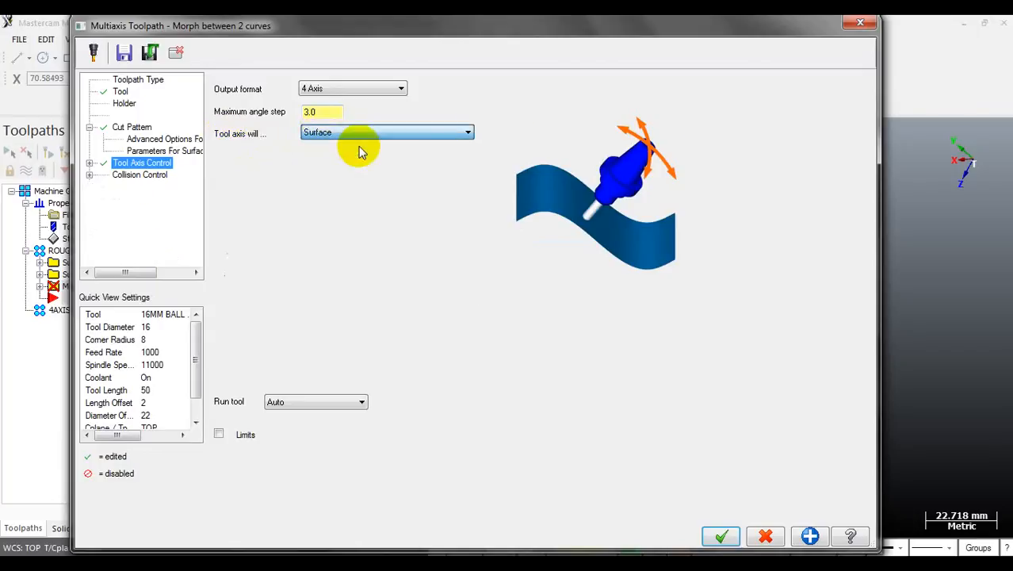
- Set the tool axis strategy to Rotated around axis and review the alternative strategies
click(362, 137)
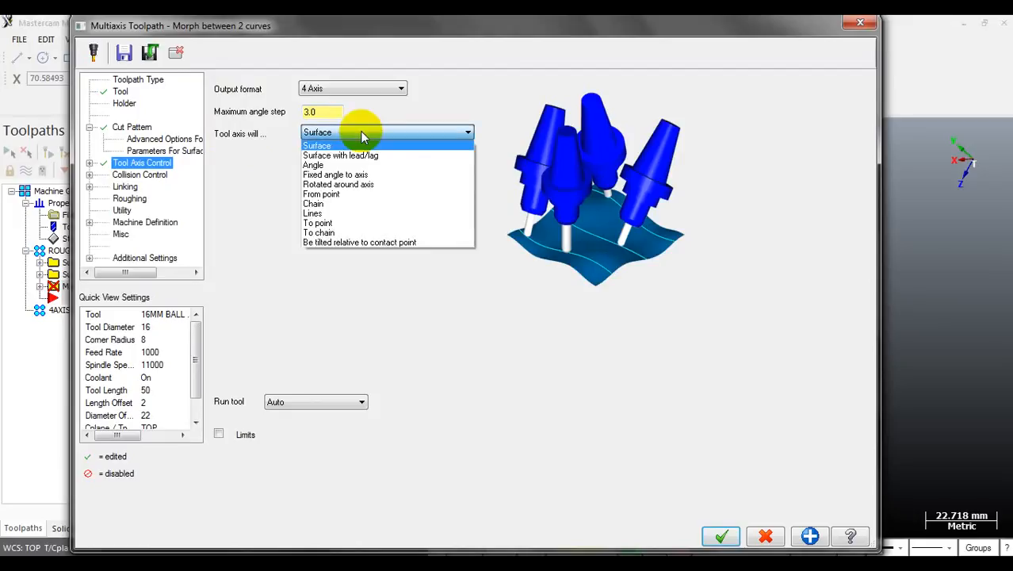
click(361, 184)
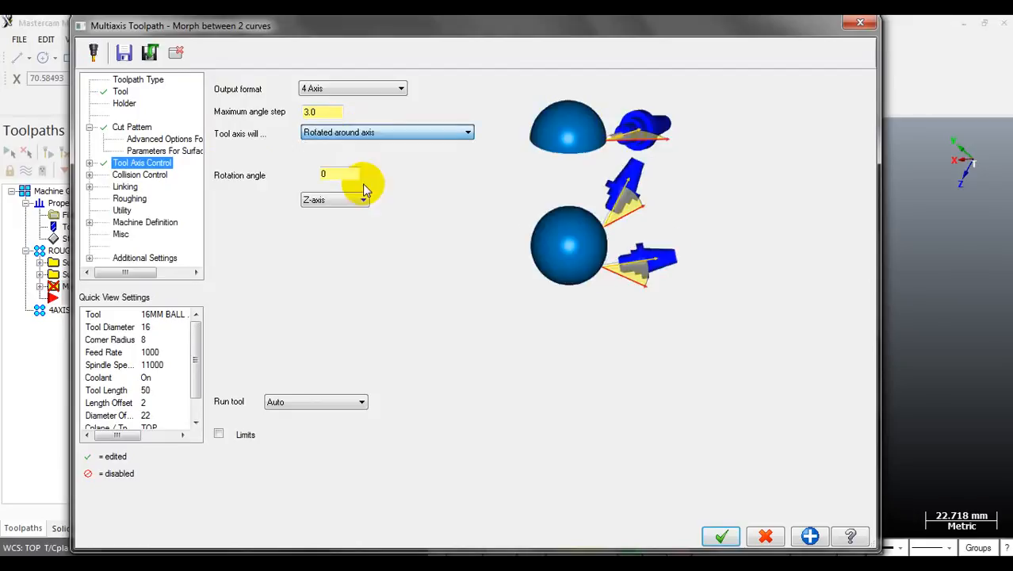
click(363, 135)
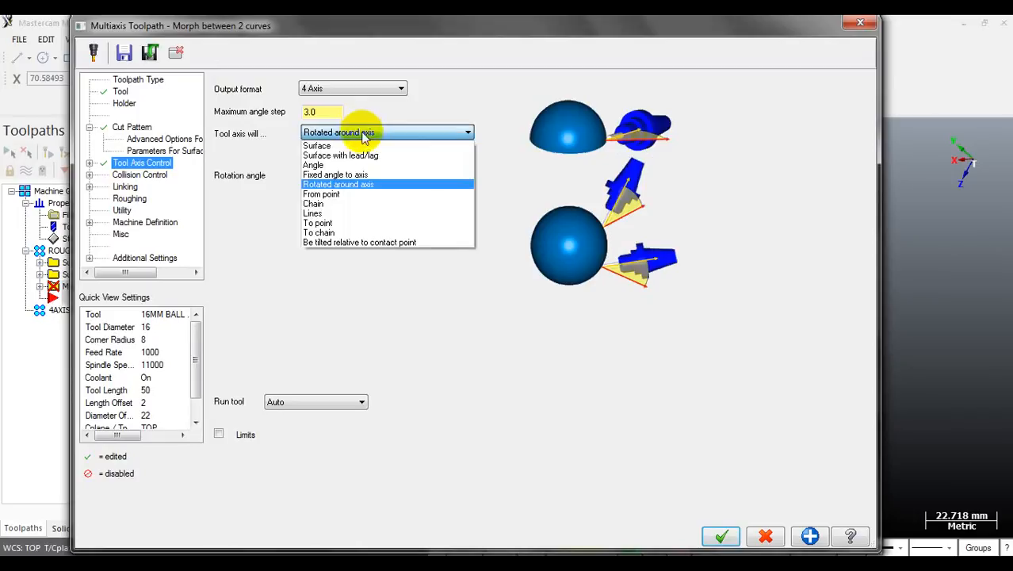
click(367, 186)
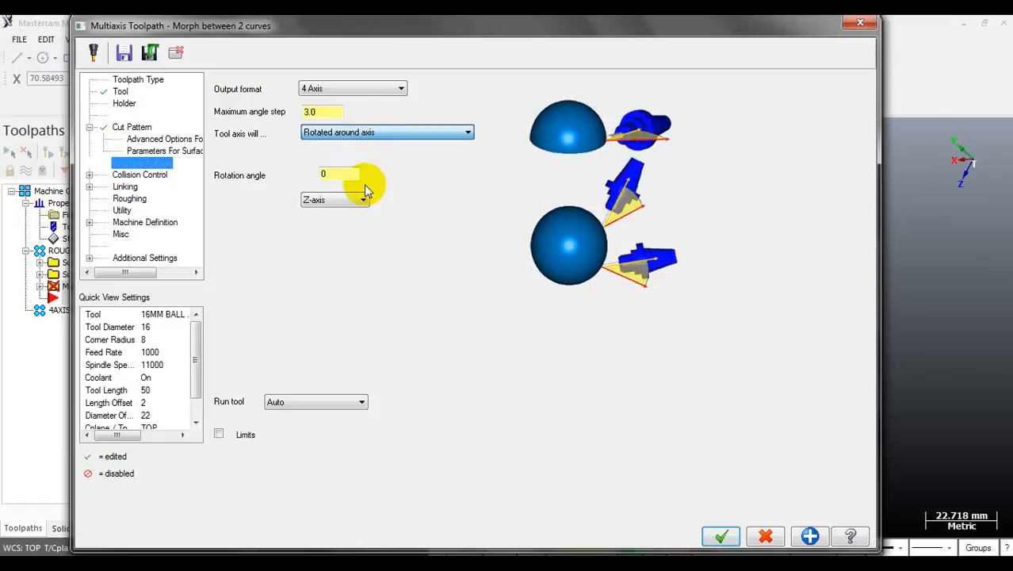
click(378, 135)
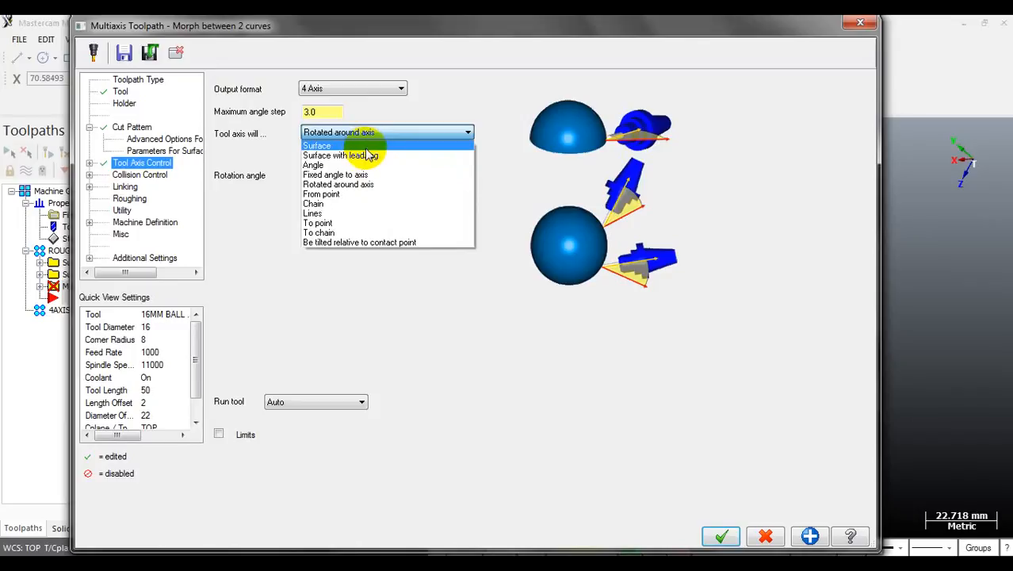
click(364, 146)
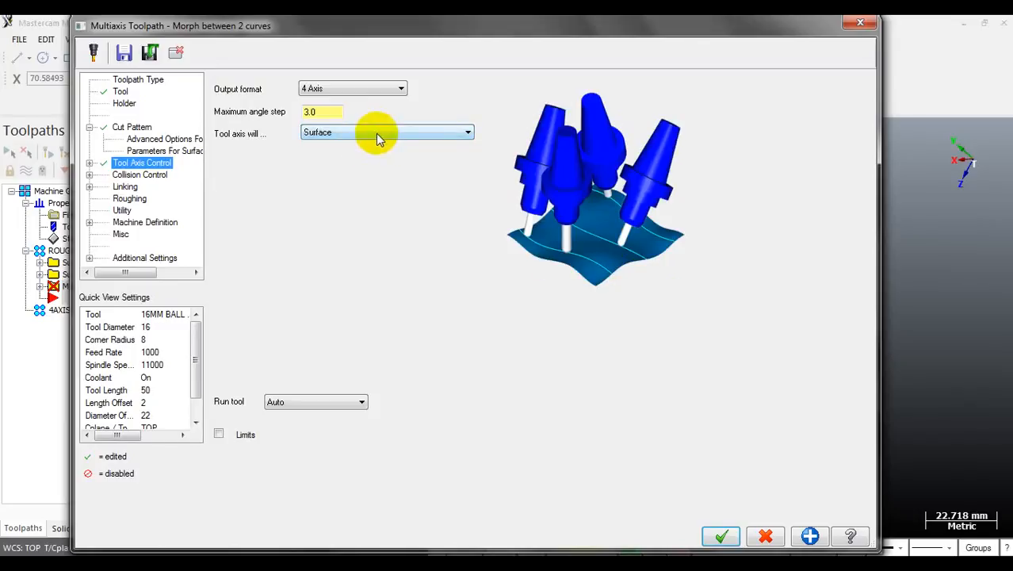
click(377, 133)
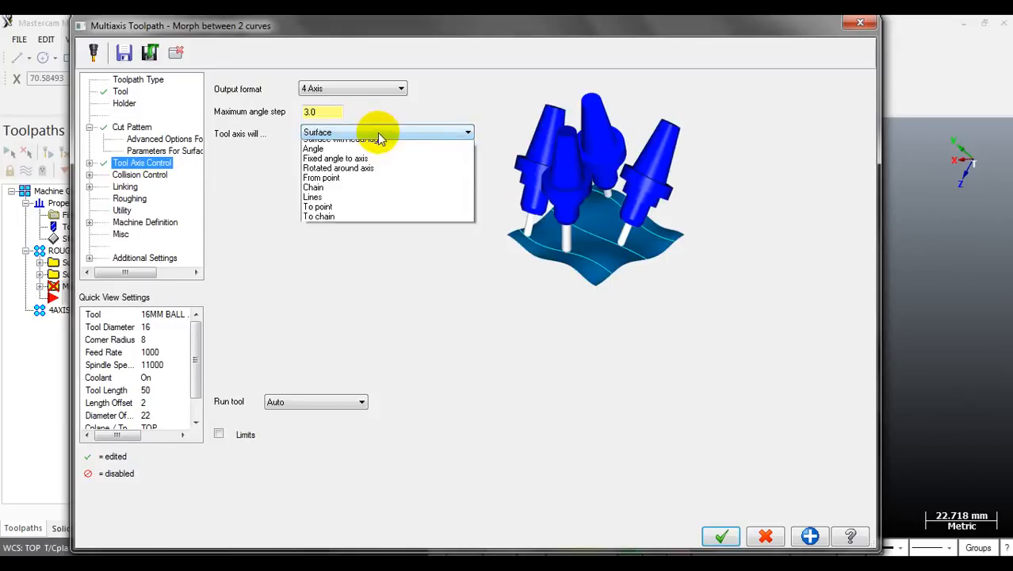
click(377, 137)
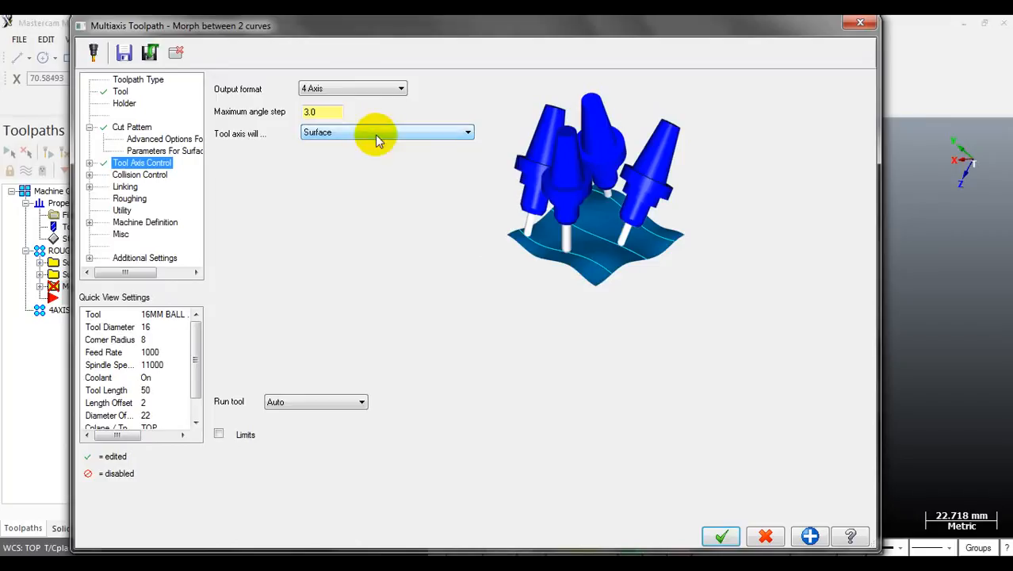
- Set the tool axis to be rotated around the X-axis in the tool axis control settings
click(378, 135)
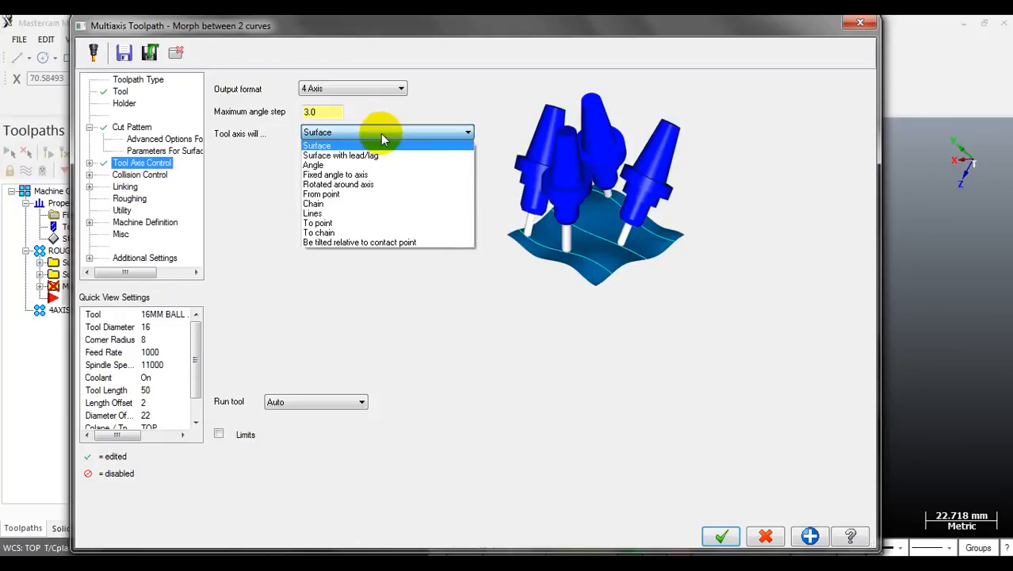
click(372, 184)
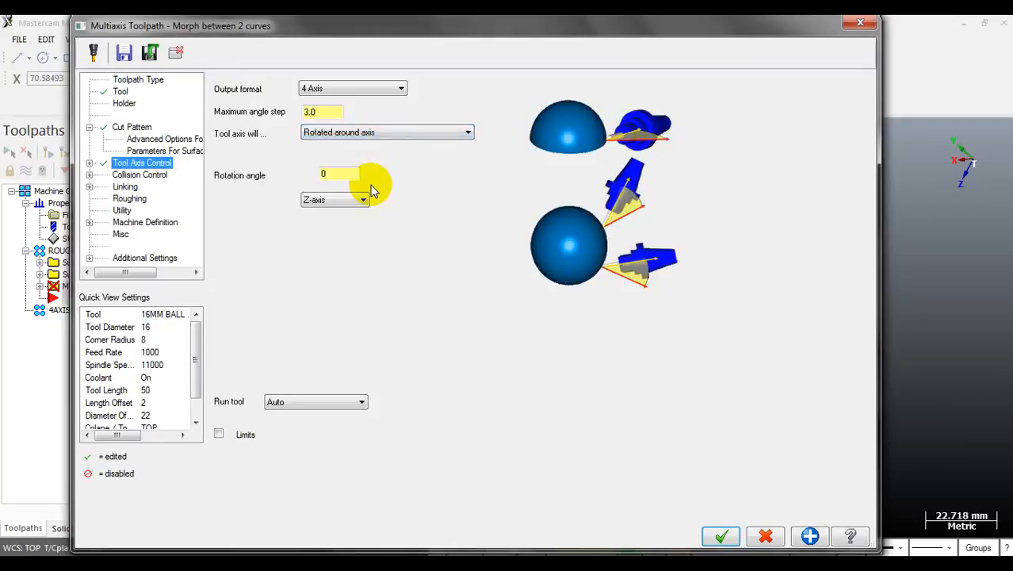
click(360, 199)
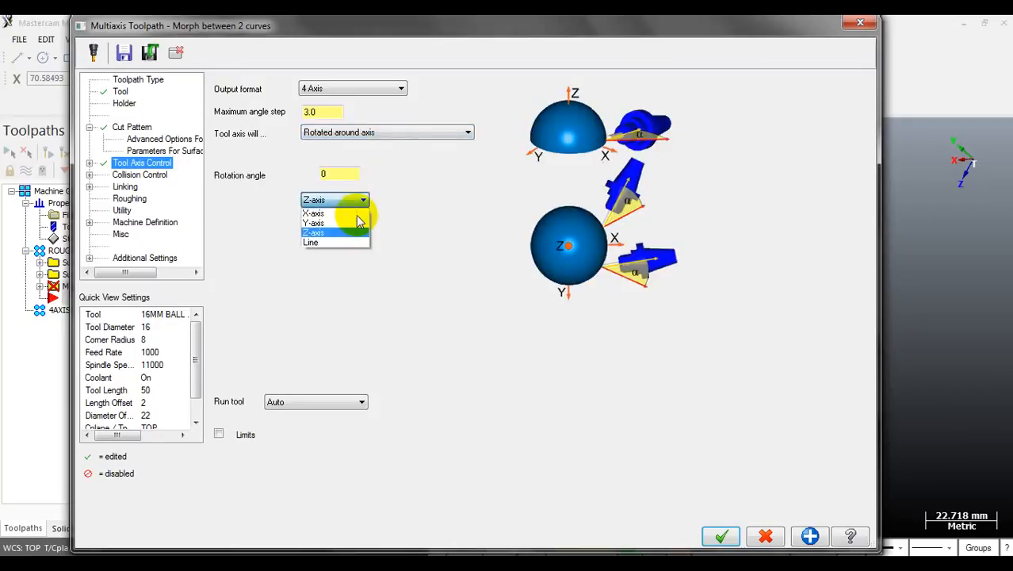
click(355, 213)
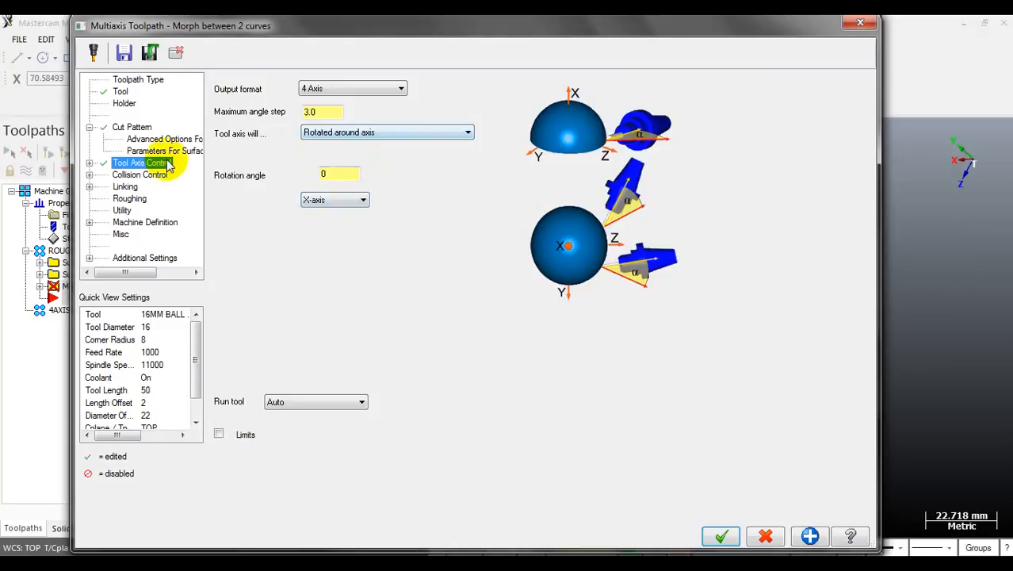
- Enable pointing the tool to the rotary axis in the 4th axis settings of the tool axis control
click(91, 162)
click(140, 174)
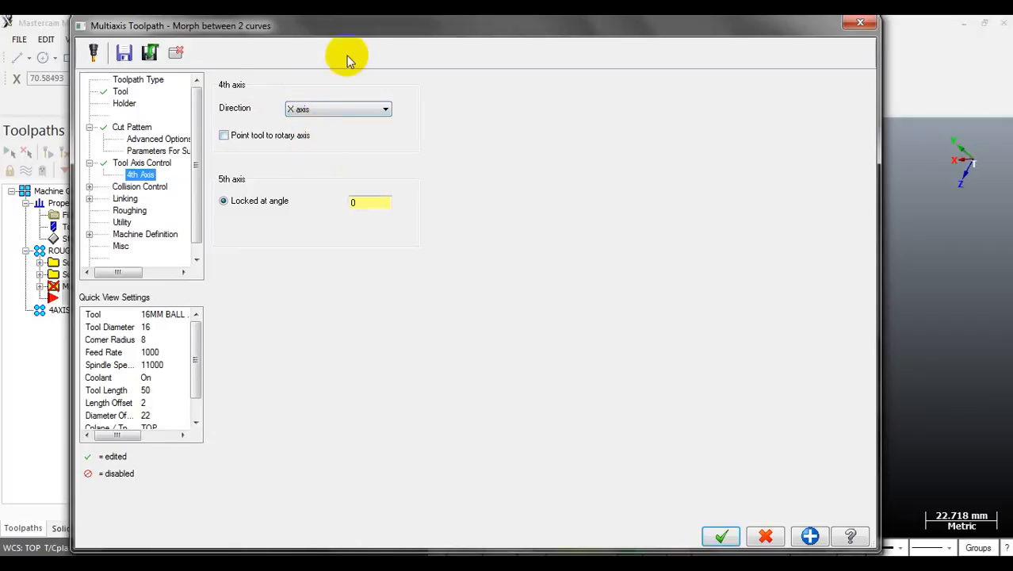
mouse_move(361, 29)
mouse_down()
mouse_move(398, 43)
mouse_move(366, 30)
mouse_up()
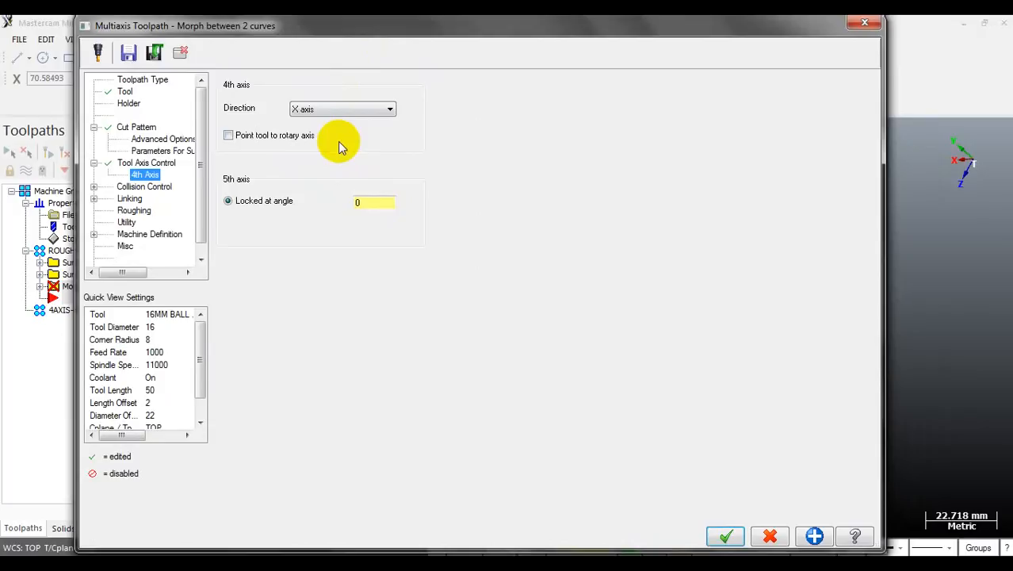
click(263, 137)
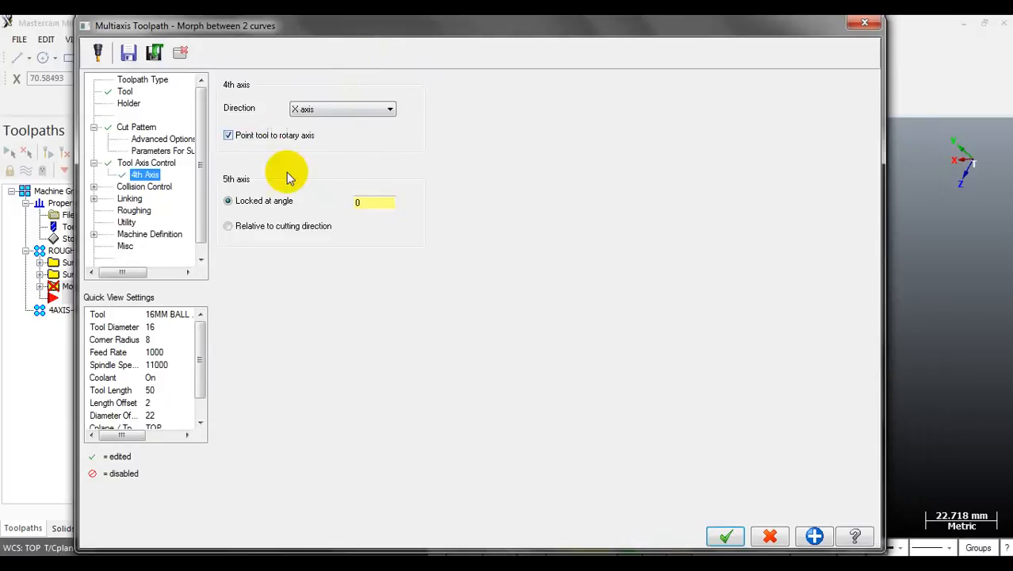
- Review the collision control settings, including gouge checking, remaining collisions and tool clearances, and recheck the tool axis control page
click(155, 187)
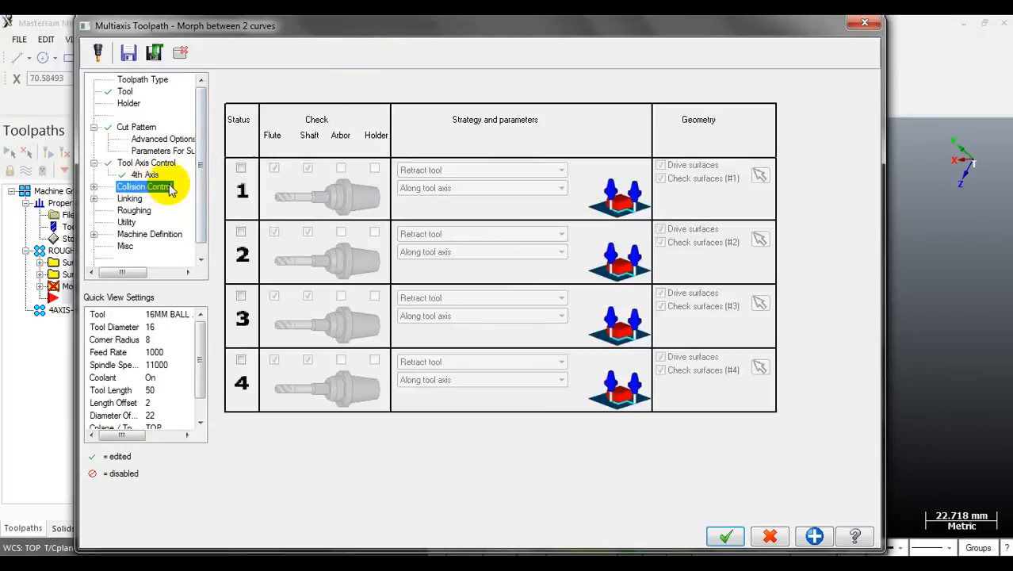
click(94, 187)
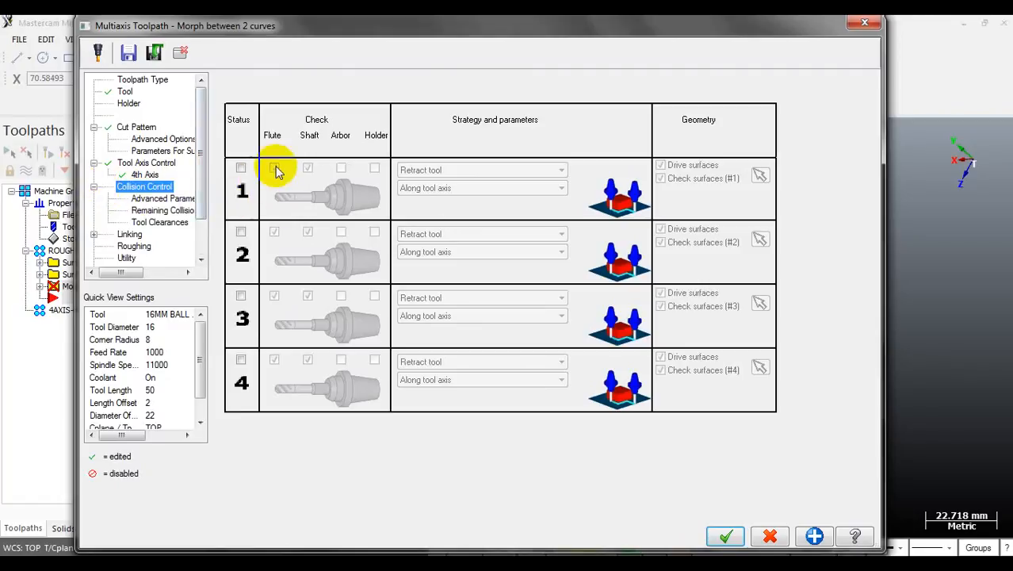
click(157, 199)
click(163, 210)
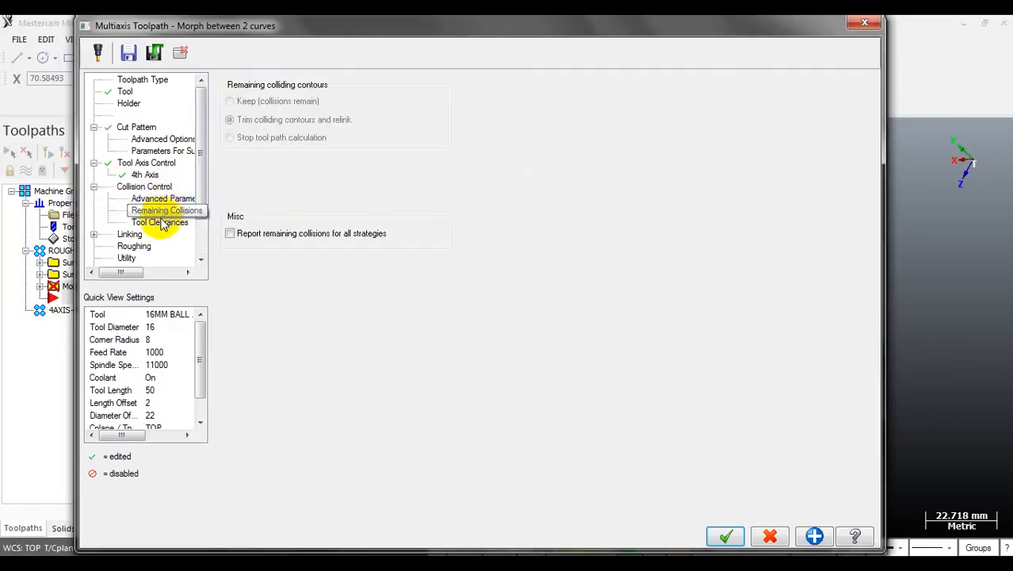
click(158, 223)
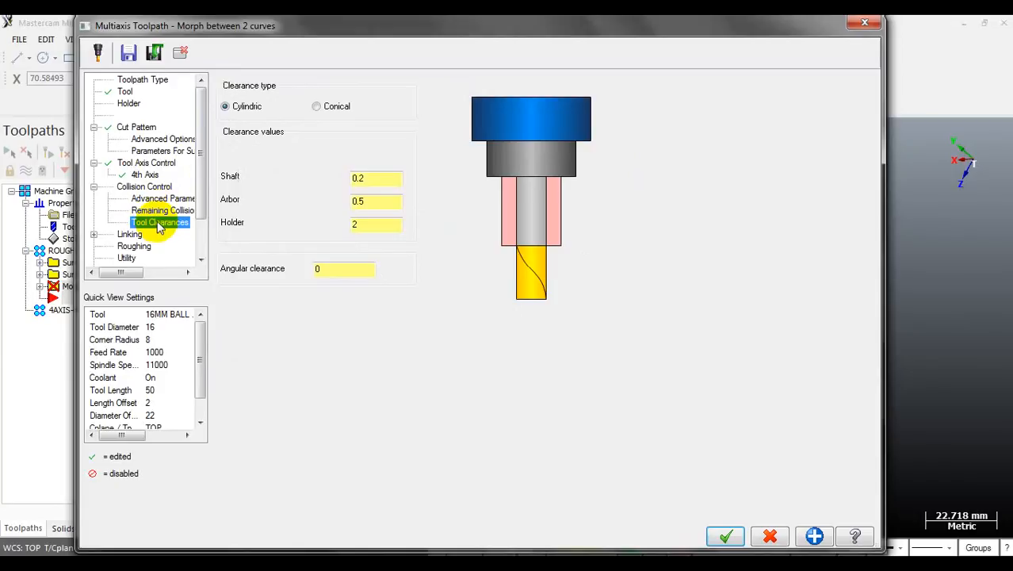
click(143, 163)
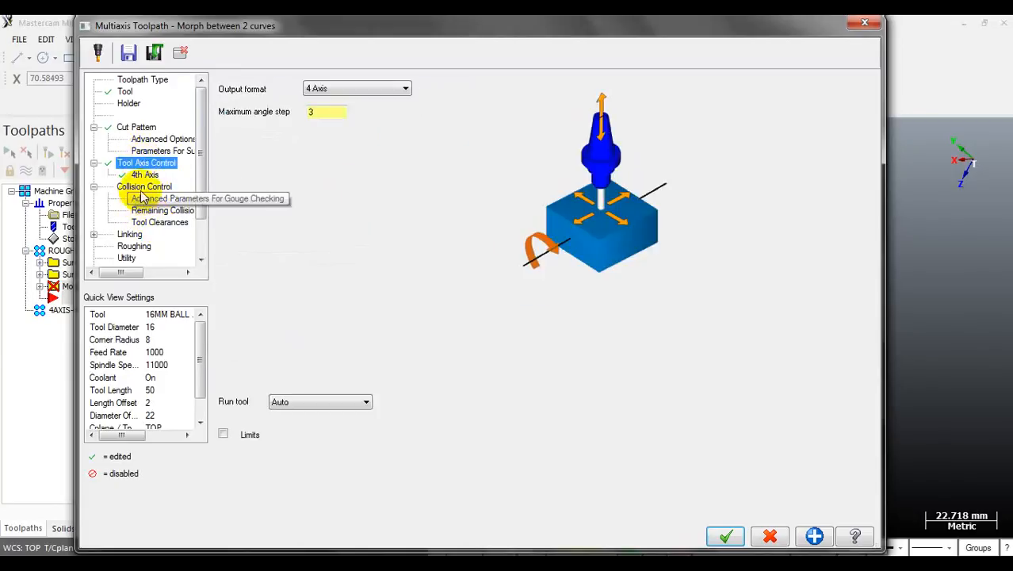
- In the linking settings, use a lead-in for the first entry from the clearance area
click(132, 235)
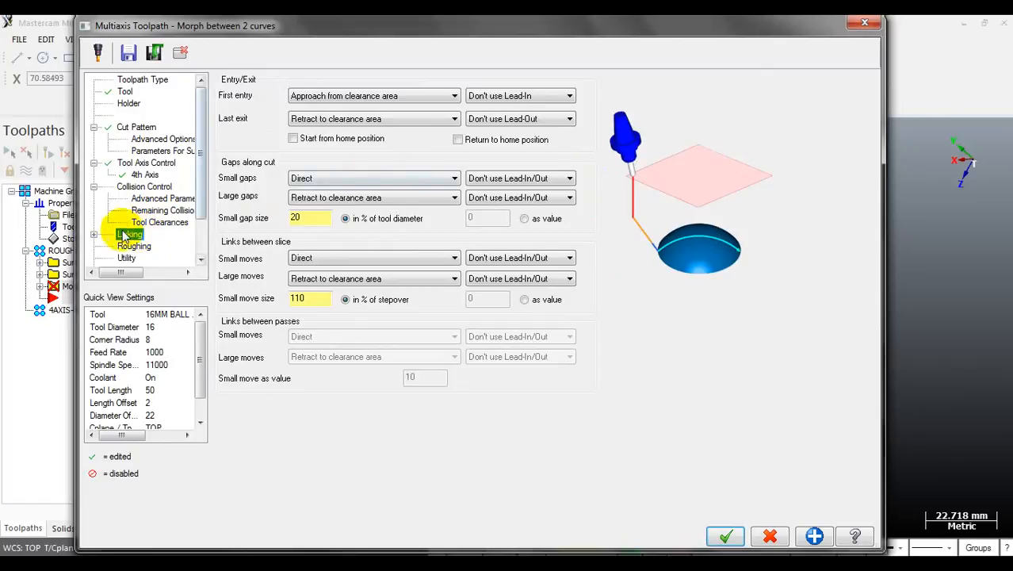
click(94, 236)
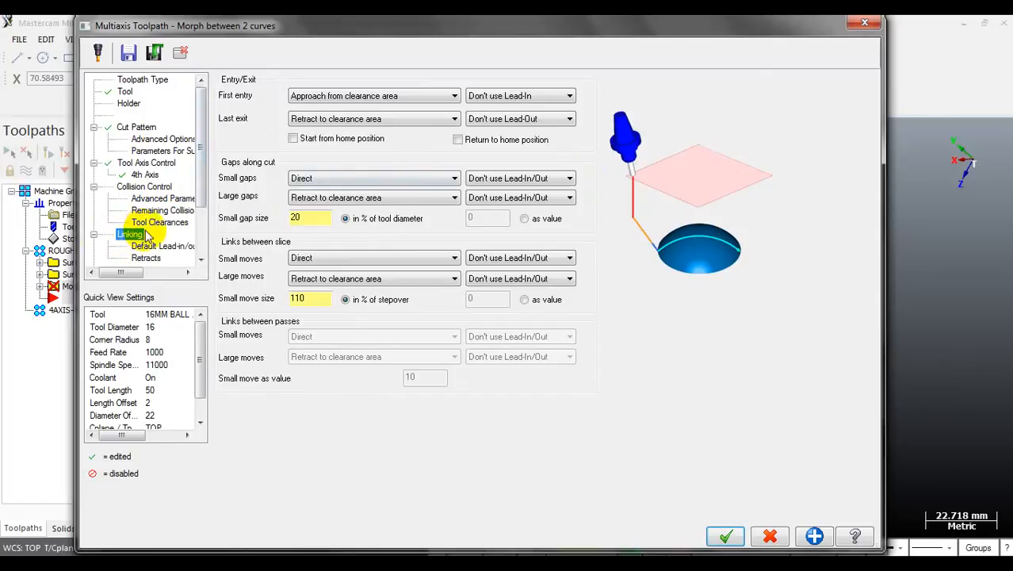
scroll(152, 237, down, 1)
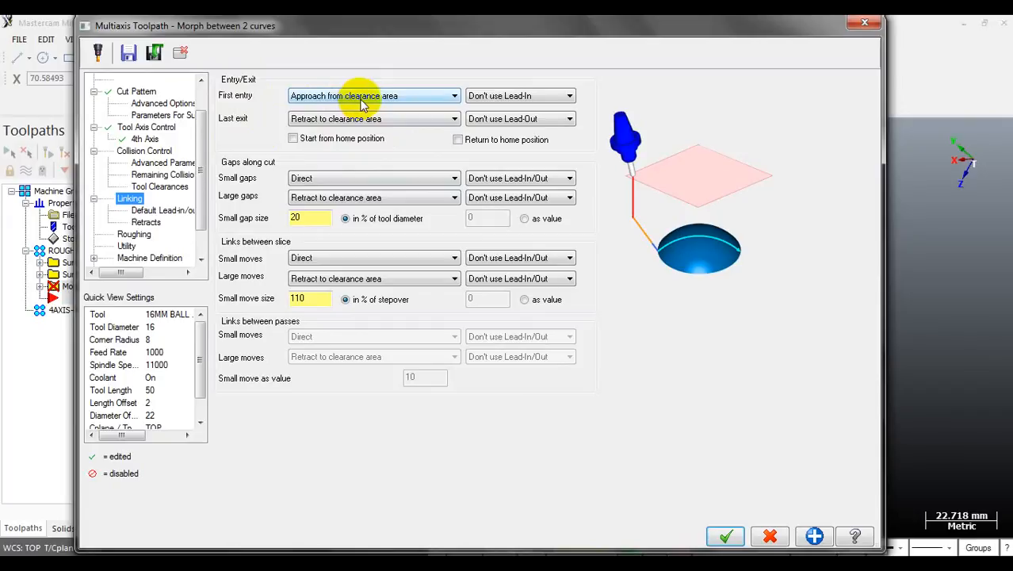
click(521, 102)
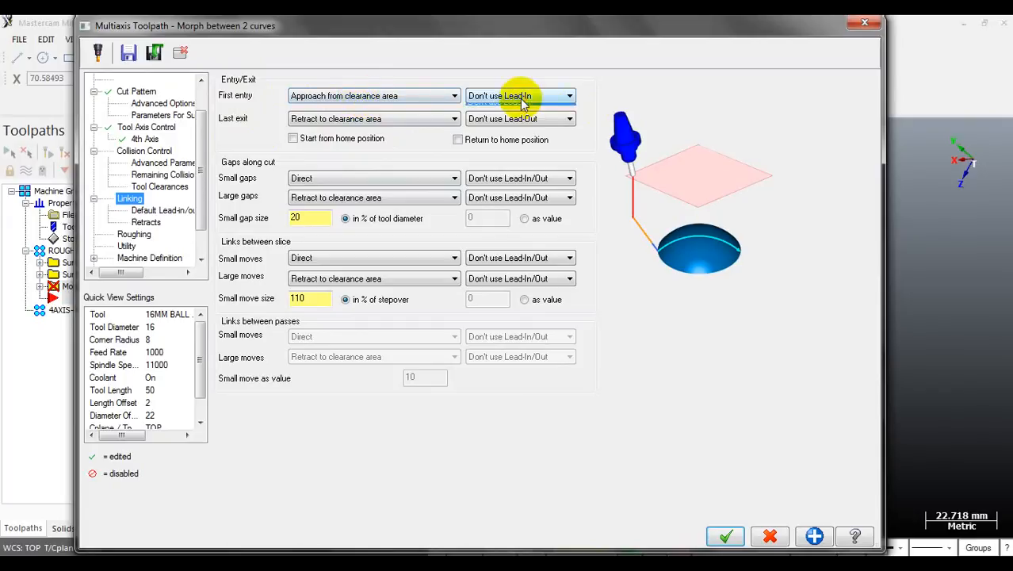
click(517, 116)
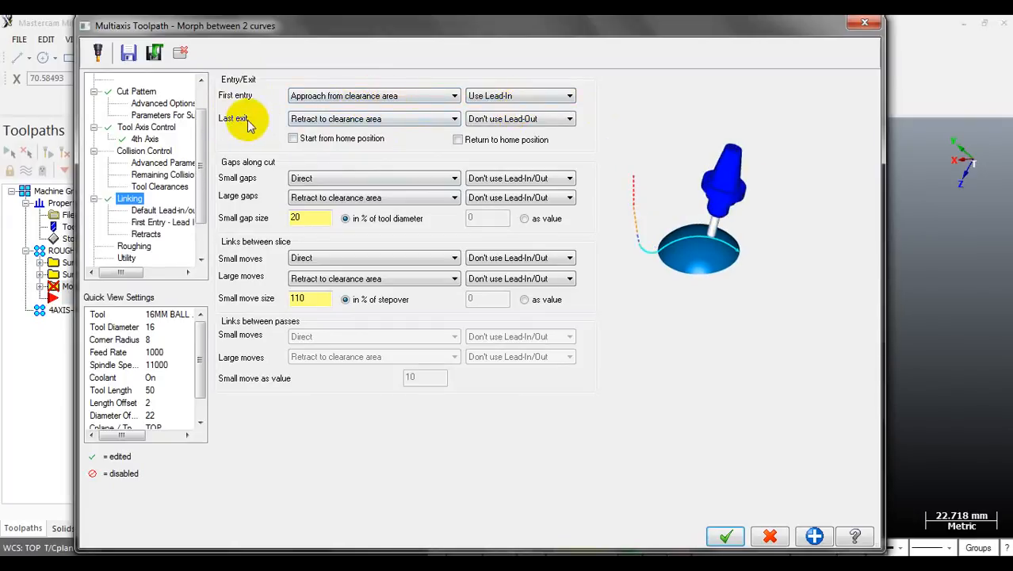
- Make the last exit retract to the clearance area and use a lead-out
click(337, 122)
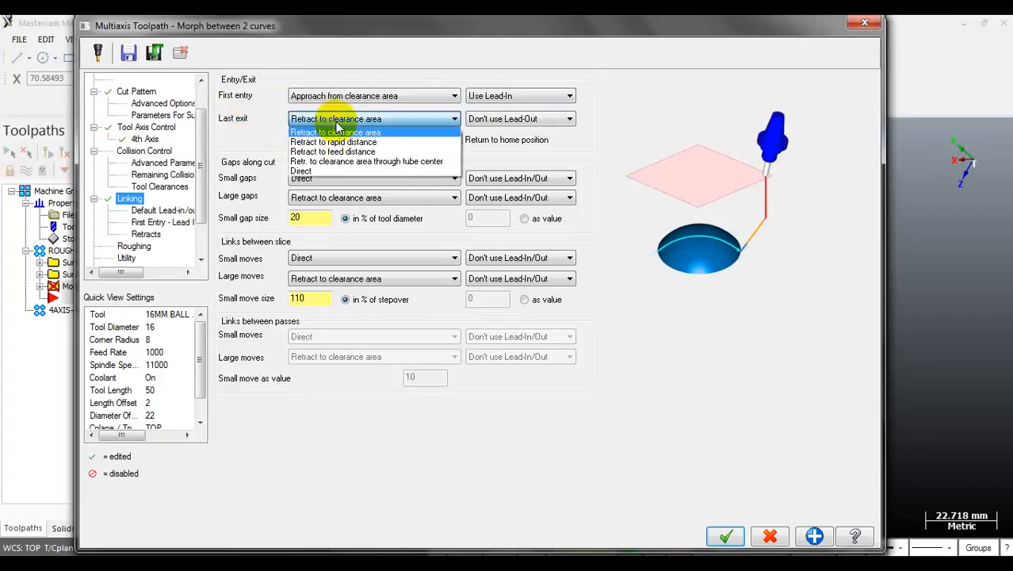
click(347, 134)
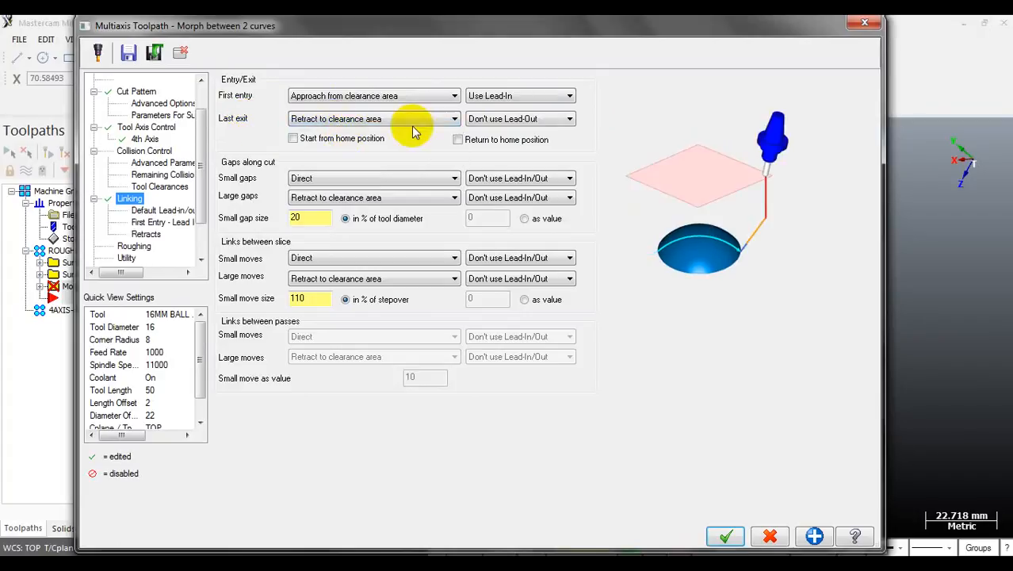
click(490, 118)
click(493, 132)
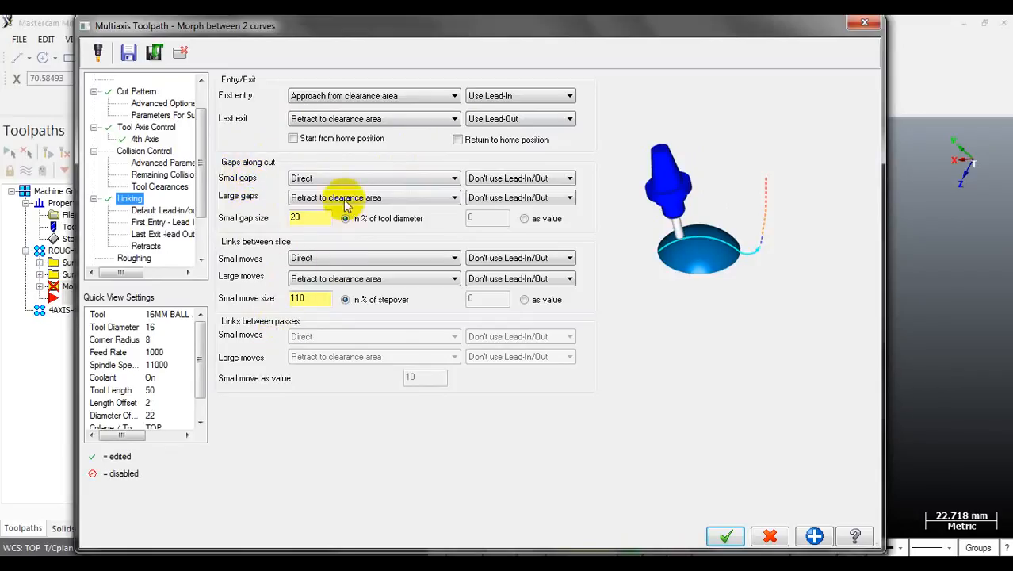
- Examine the available link types for small and large gaps along the cut and the small gap size
double_click(320, 218)
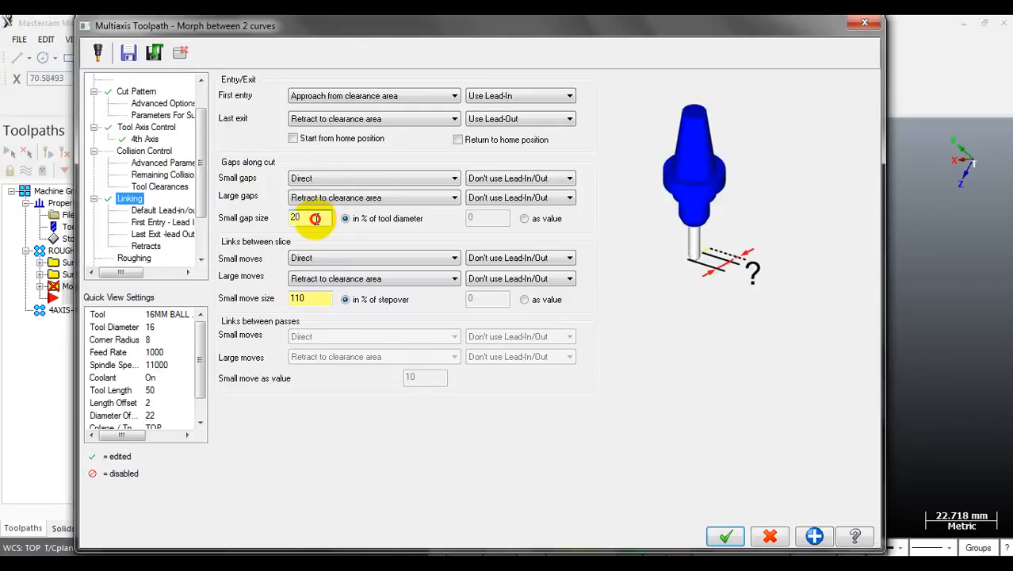
click(332, 179)
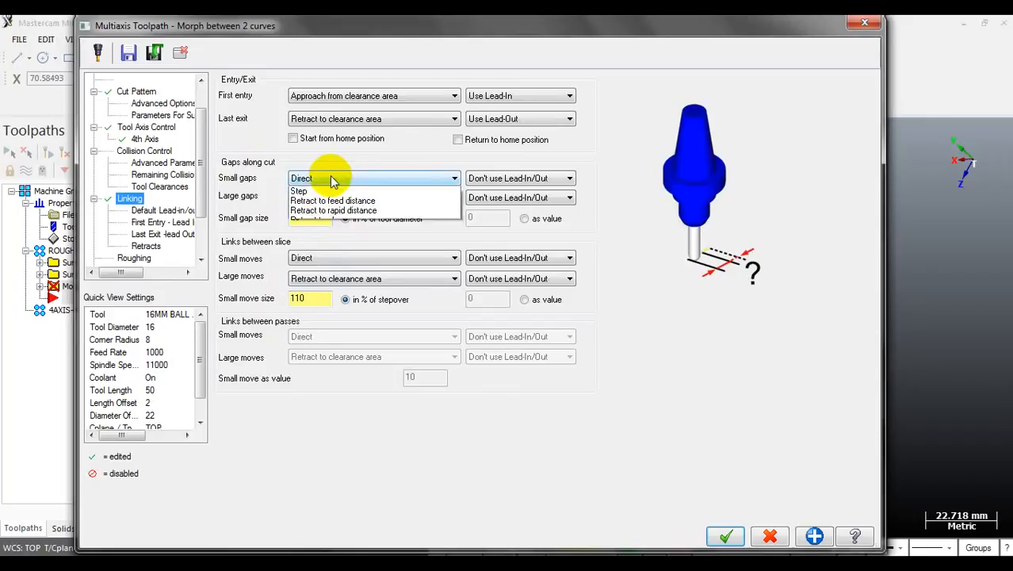
click(330, 176)
click(329, 177)
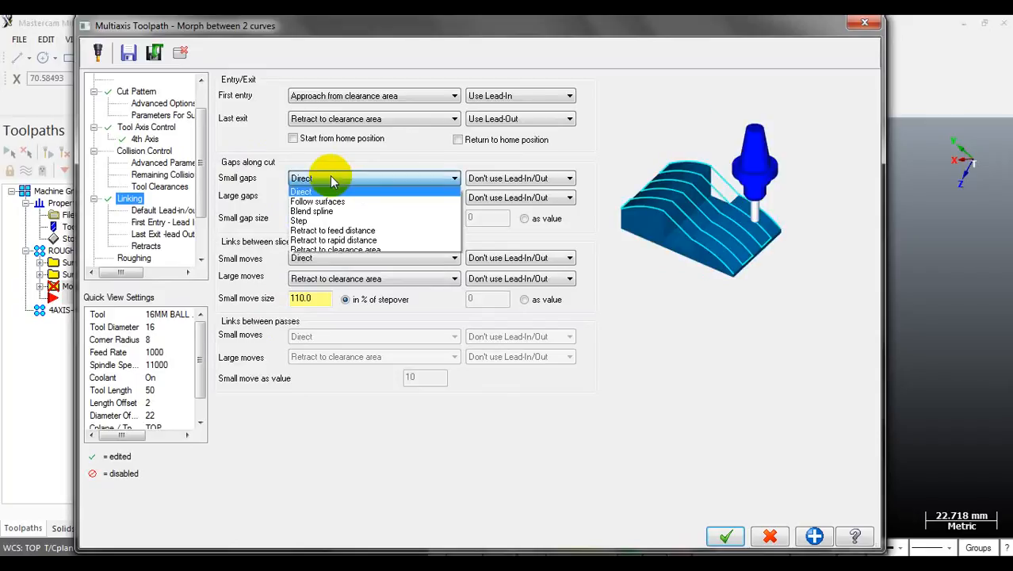
click(330, 177)
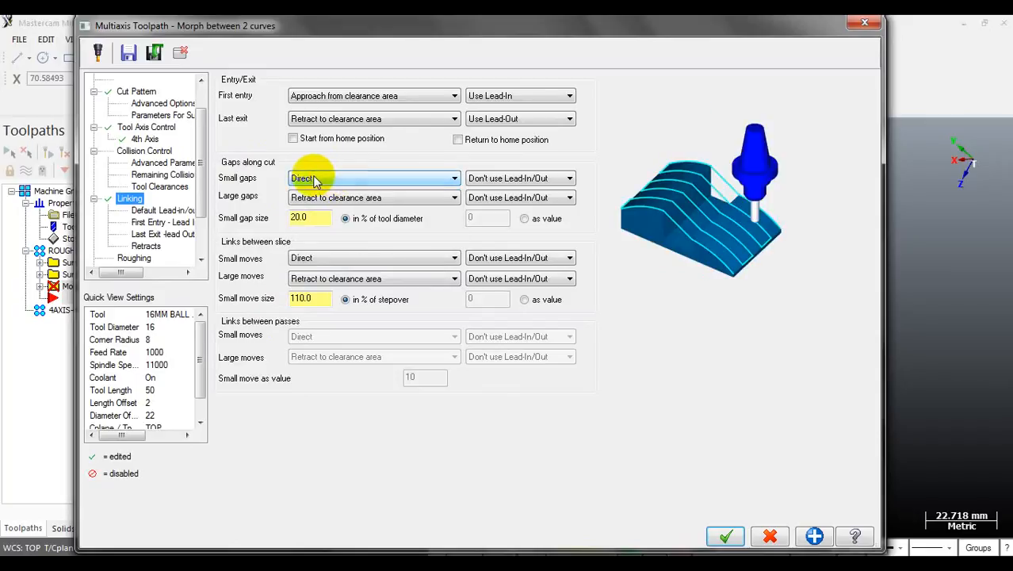
double_click(306, 218)
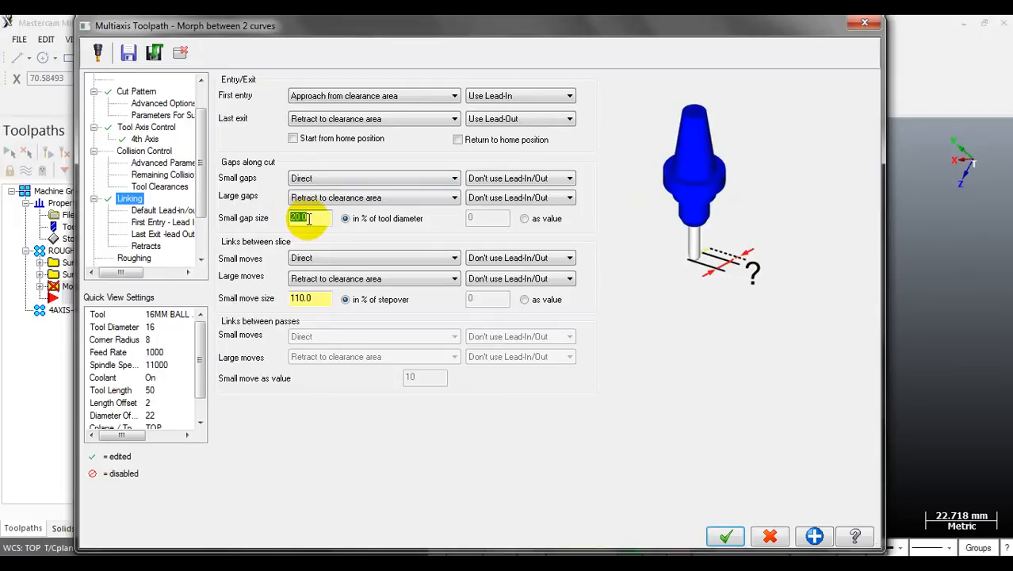
click(314, 219)
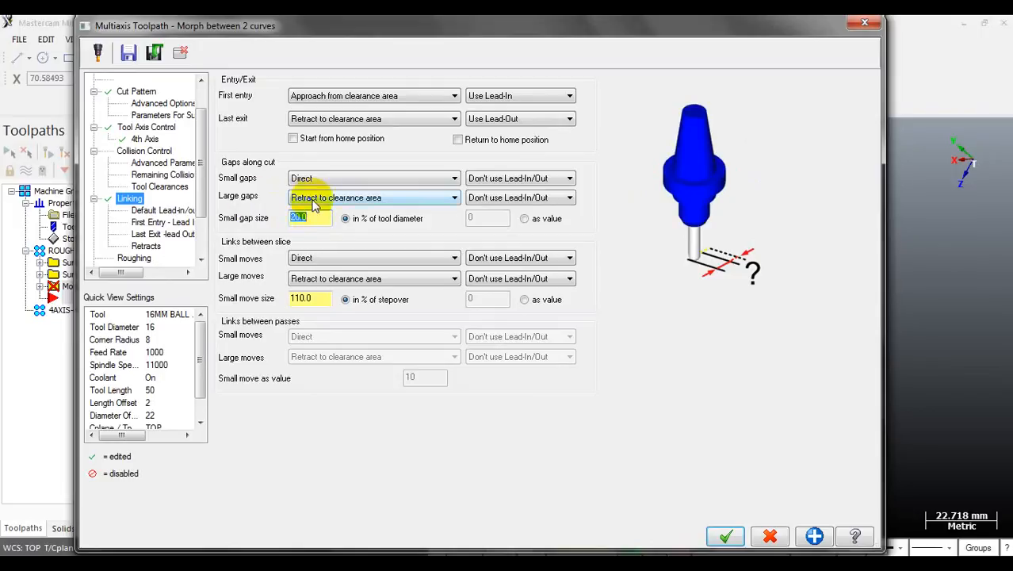
click(315, 198)
click(313, 201)
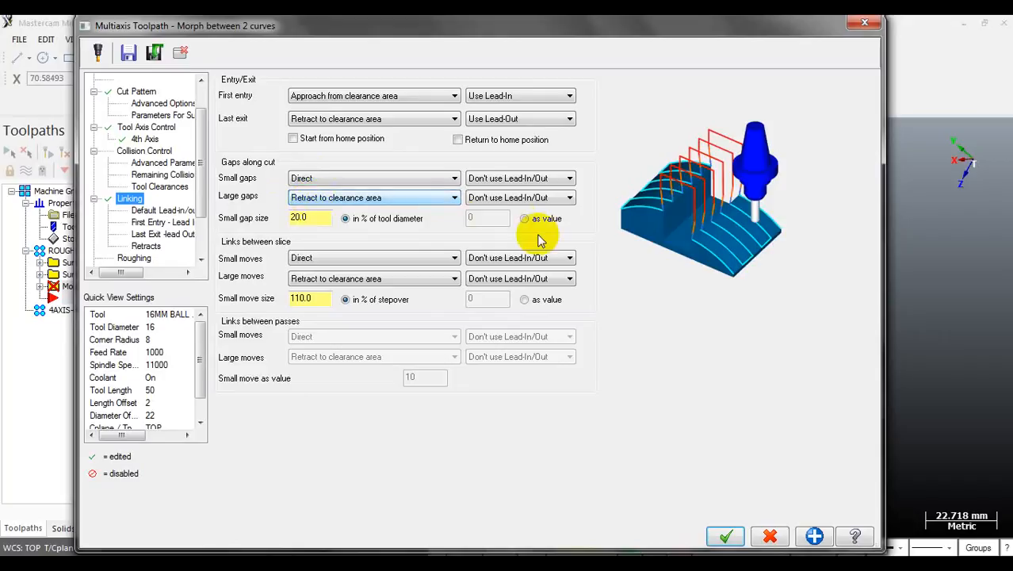
- Set both the small gaps and the large gaps along the cut to Follow surfaces
click(325, 181)
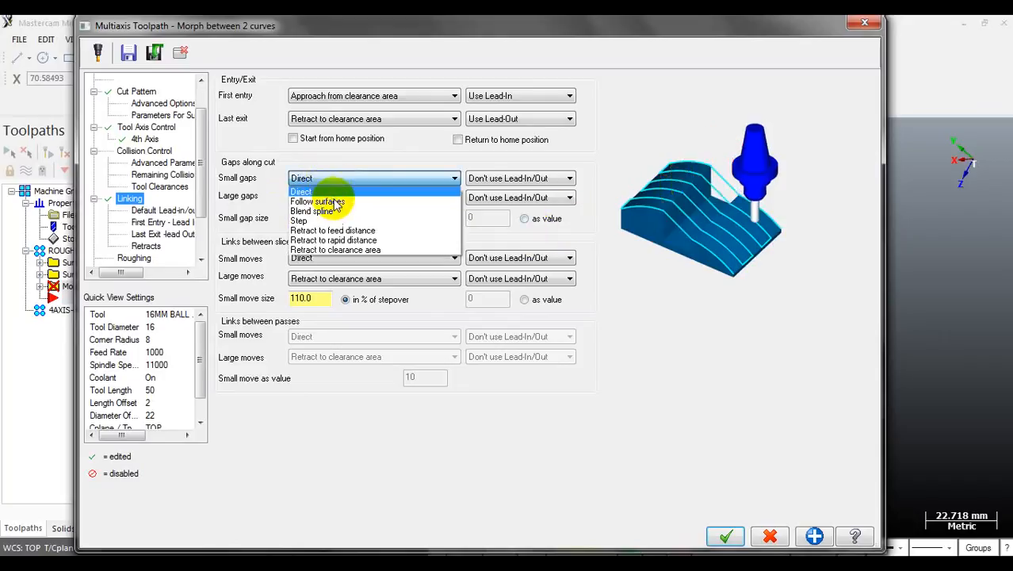
click(341, 203)
click(342, 204)
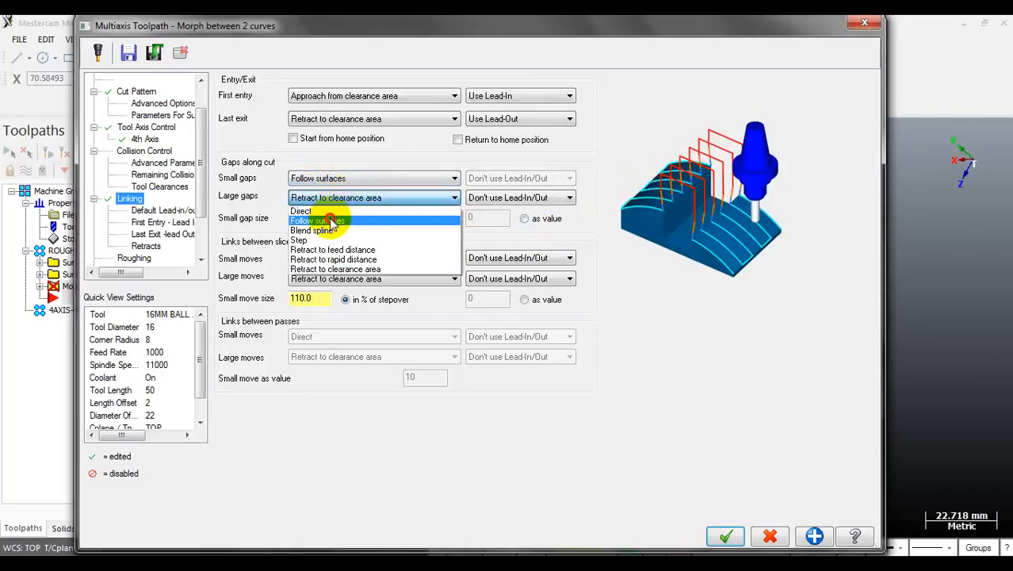
click(323, 219)
double_click(312, 218)
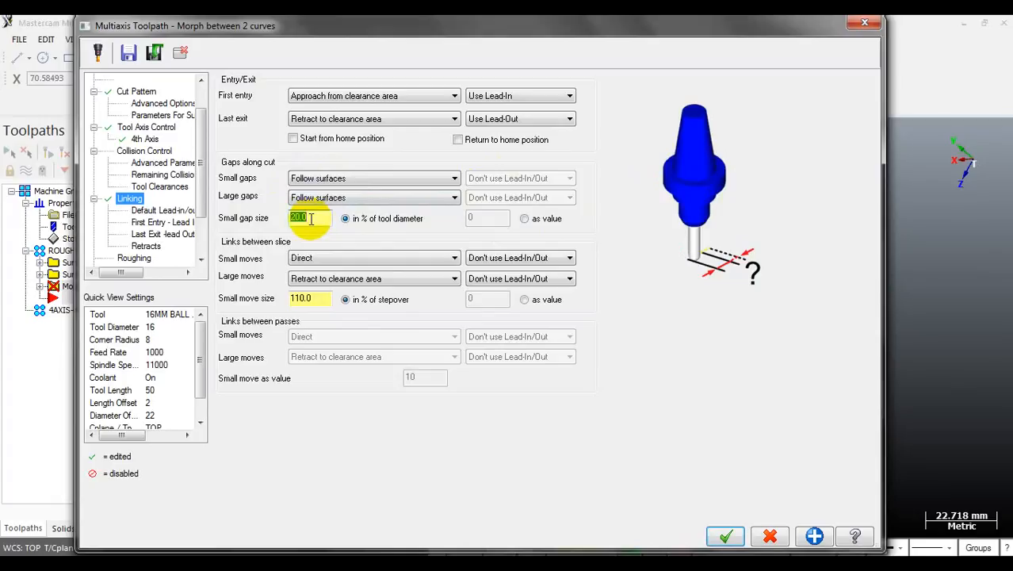
- Set small and large moves between slices to Follow surfaces, with a small move size of 20% of stepover
click(374, 258)
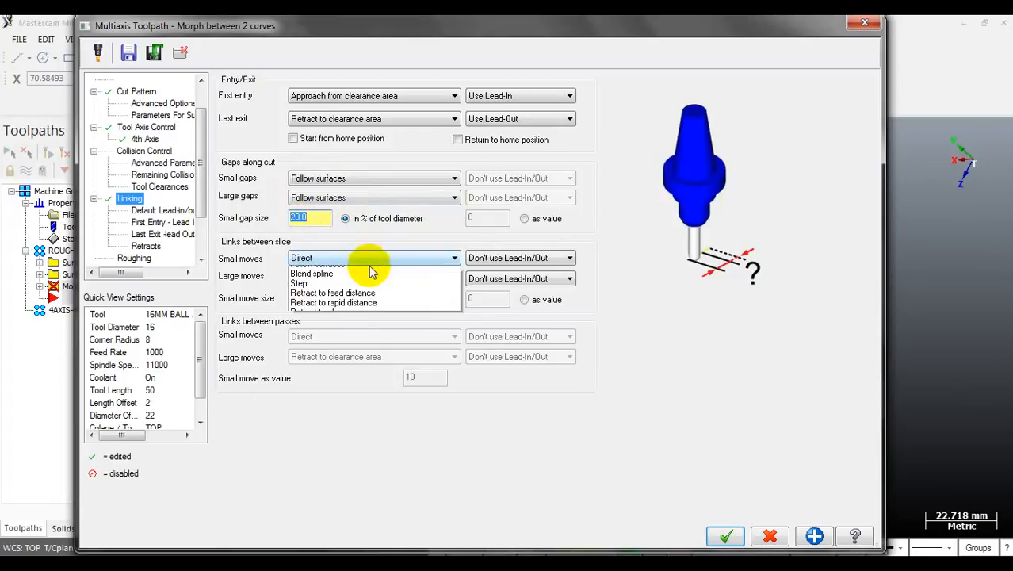
click(321, 280)
click(343, 278)
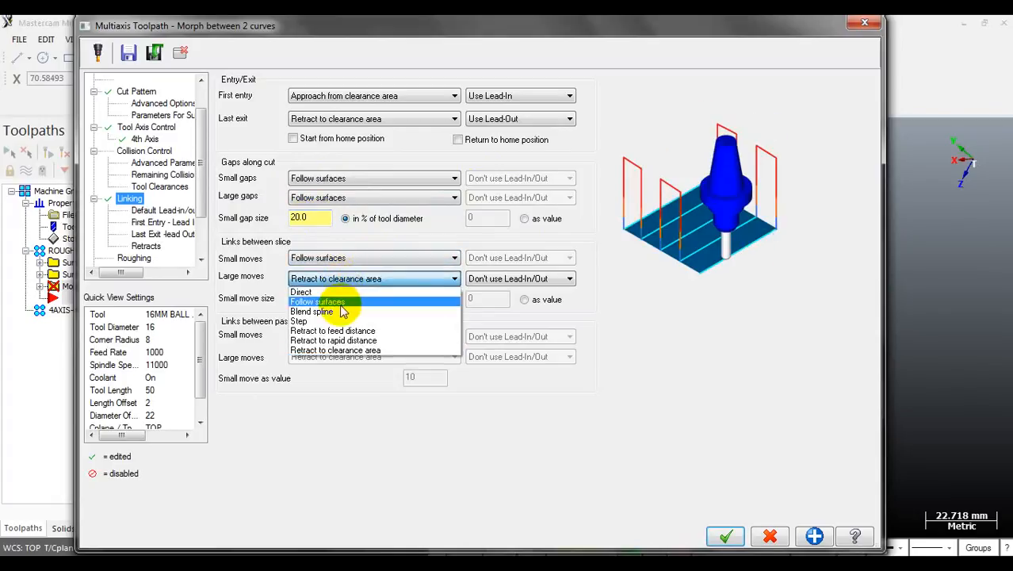
click(341, 302)
double_click(319, 298)
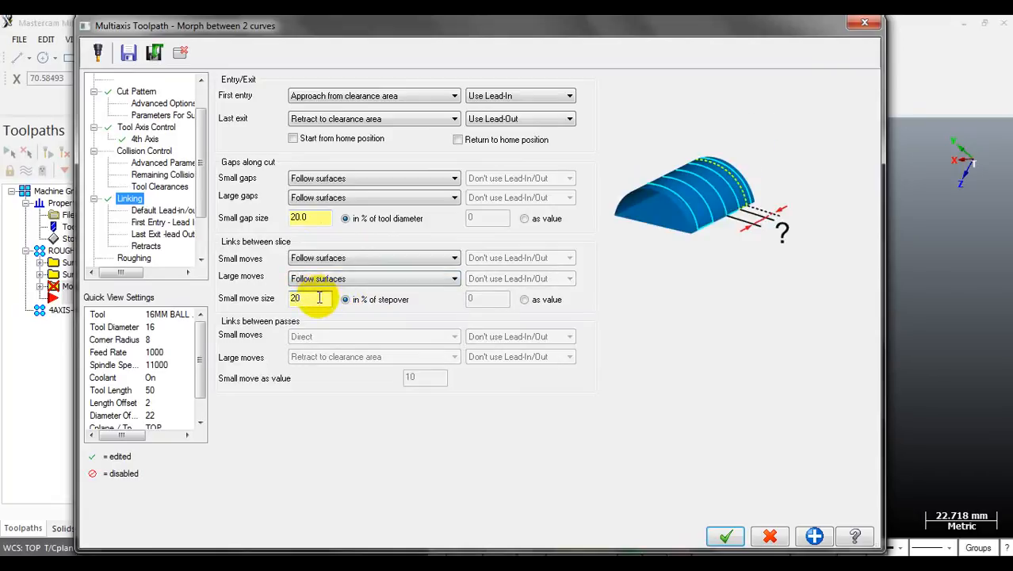
- Keep Tangential arc as the default lead-in type and set its arc diameter / tool diameter to 50%
click(179, 210)
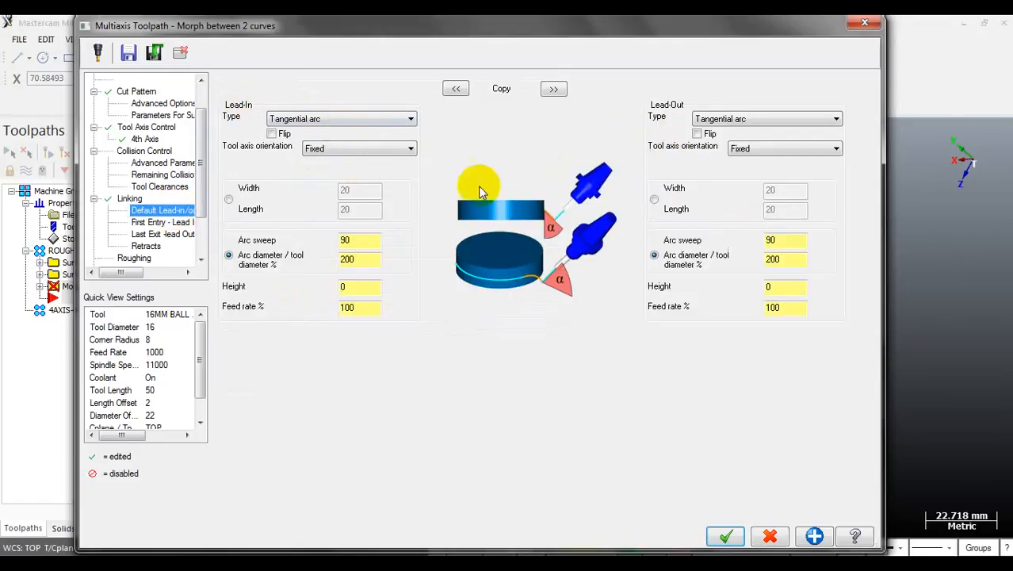
click(369, 240)
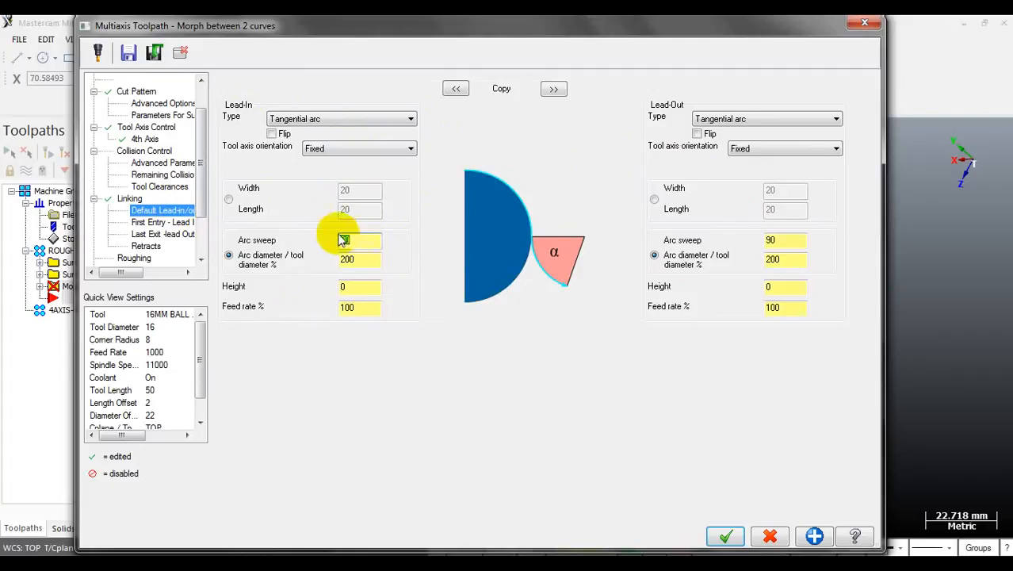
click(313, 118)
click(315, 119)
click(315, 119)
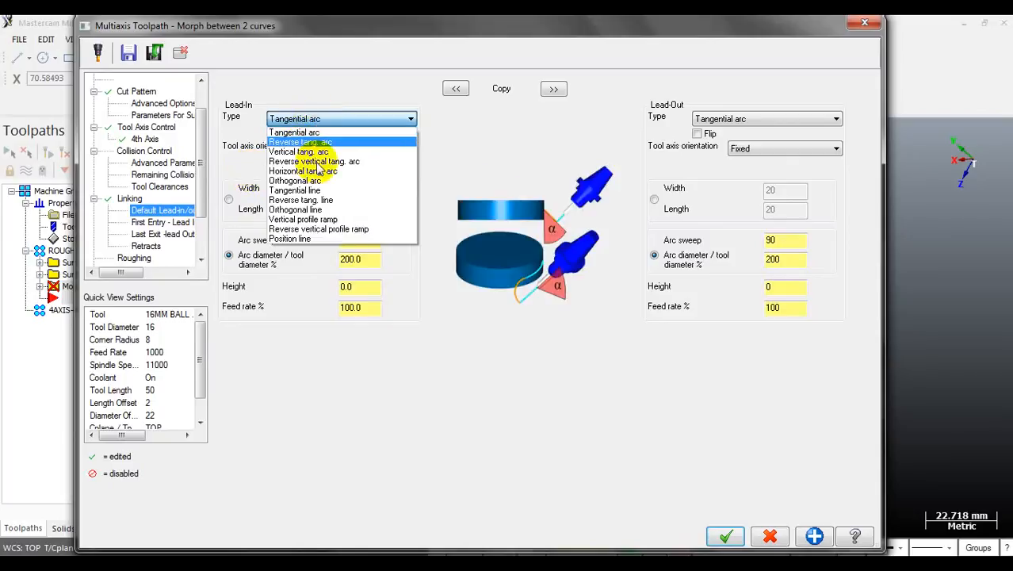
click(319, 124)
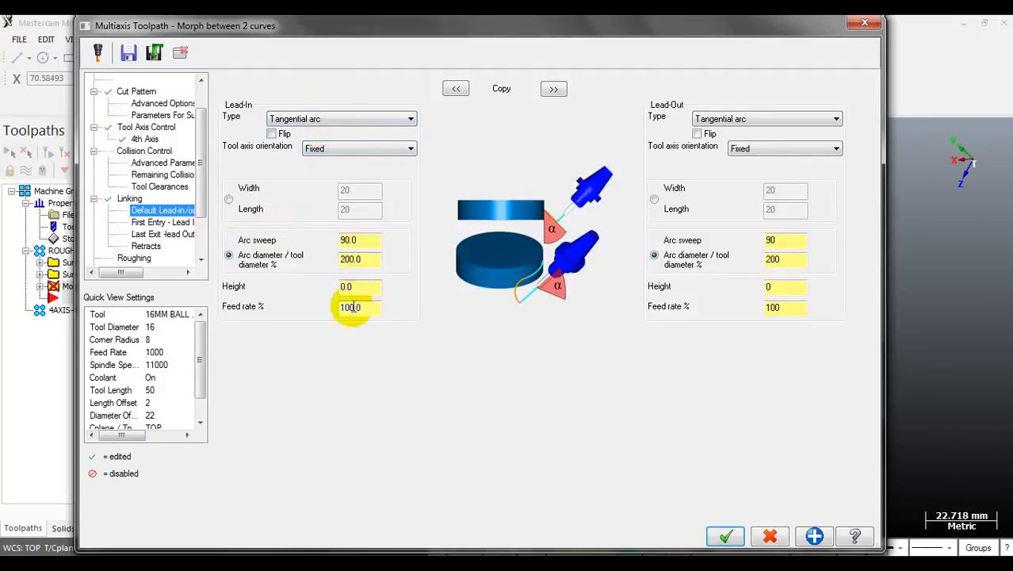
double_click(354, 240)
click(361, 260)
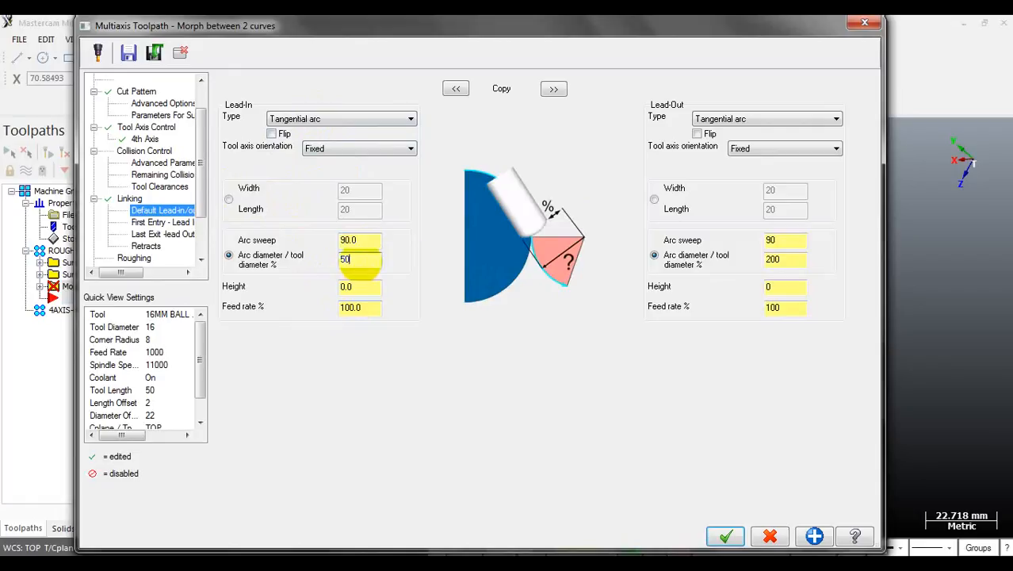
click(361, 240)
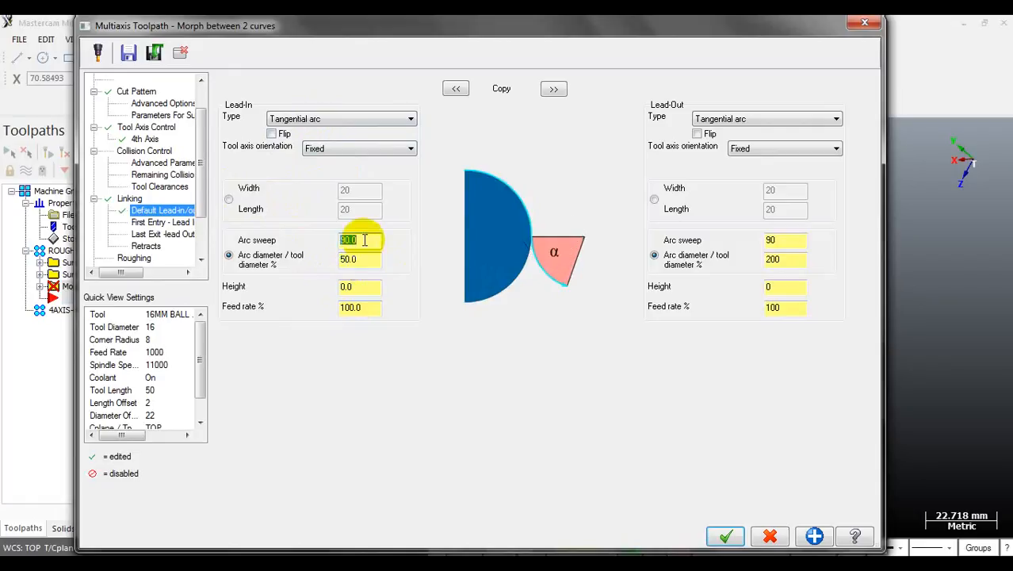
click(358, 290)
- Keep Tangential arc for the default lead-out, with arc diameter / tool diameter at 50% and height at 2
click(760, 119)
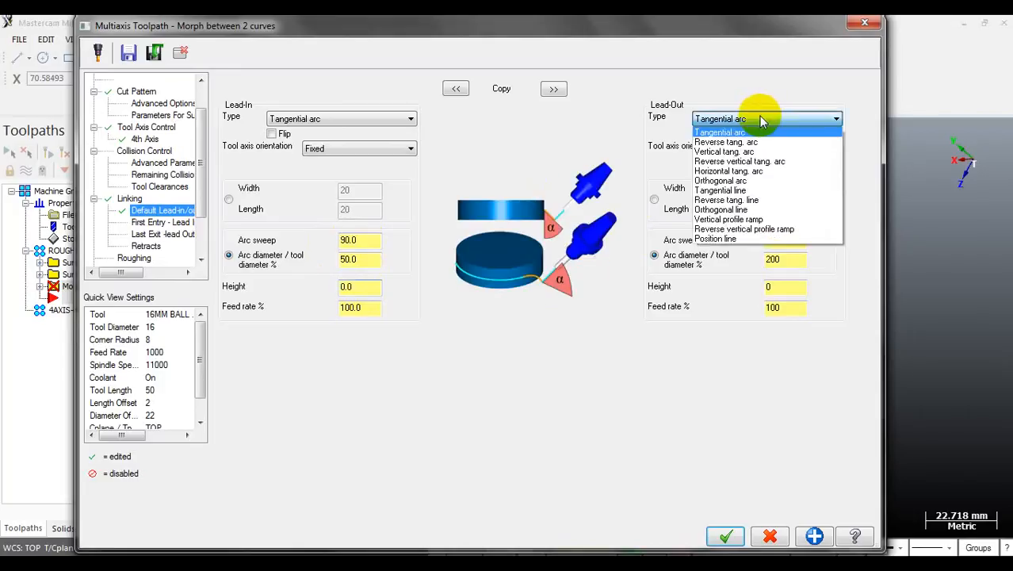
click(763, 126)
click(785, 239)
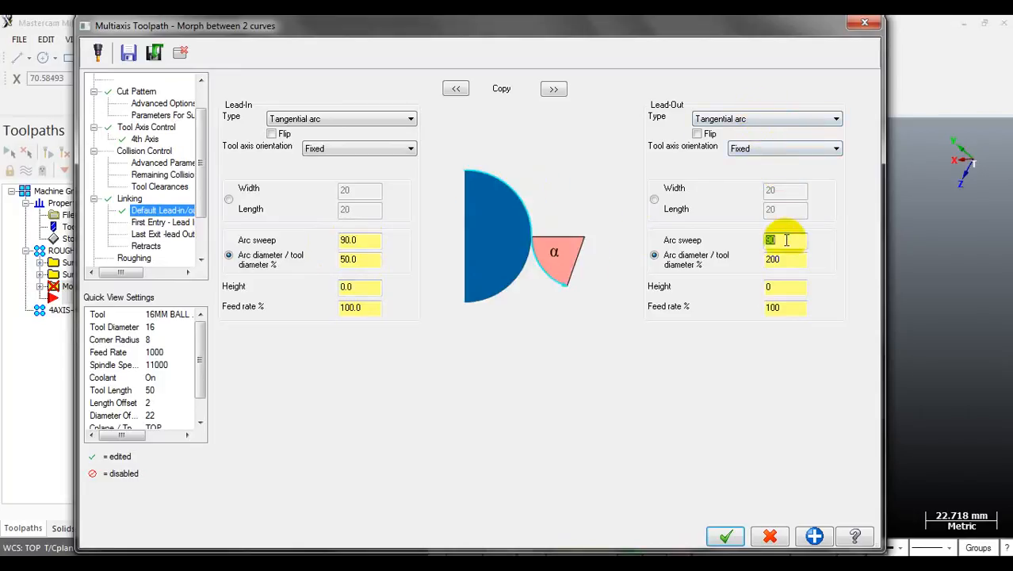
click(791, 264)
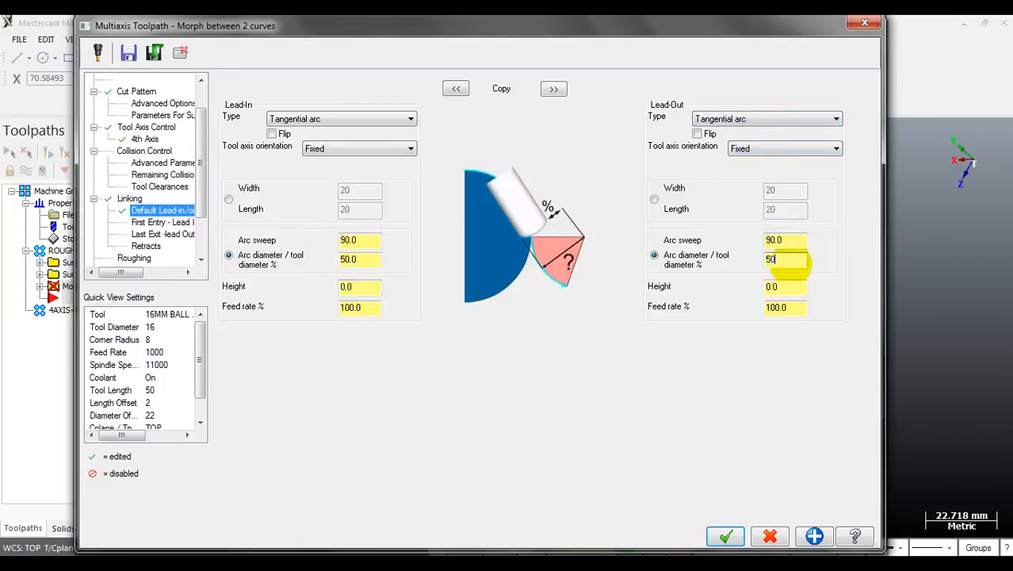
click(785, 290)
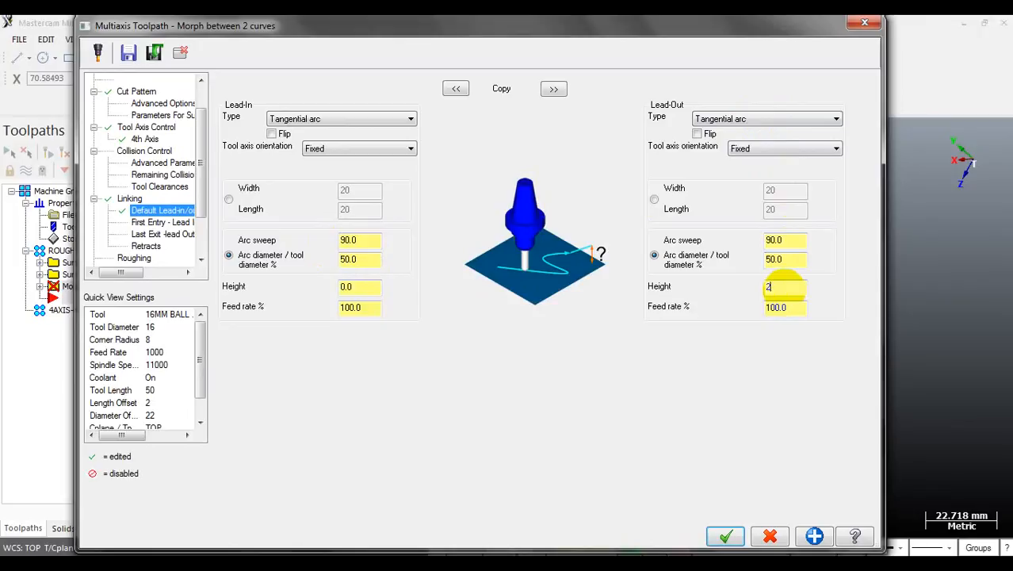
text(2)
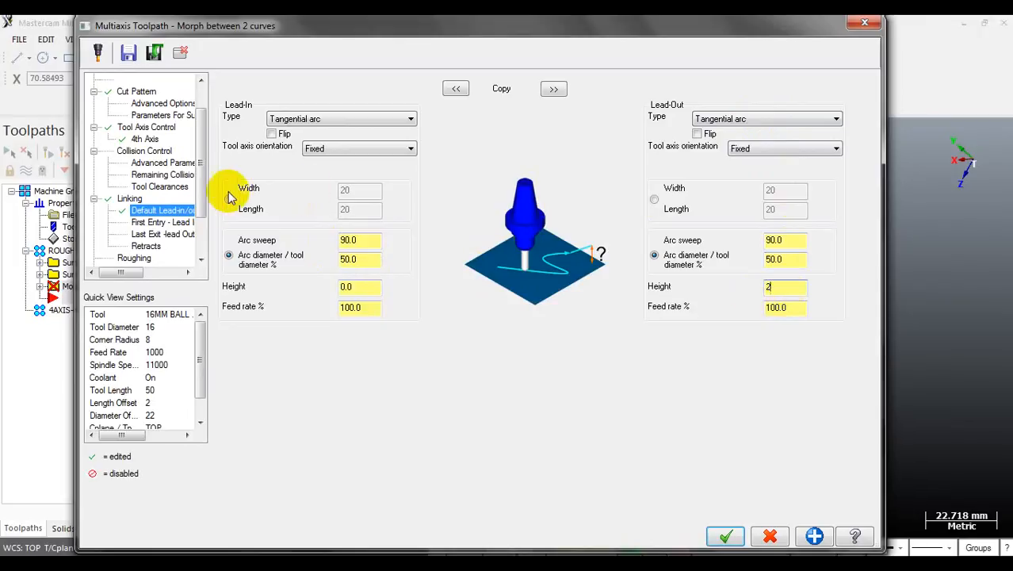
- Review the first entry and last exit settings, and change the retract clearance area type to Cylinder
click(157, 225)
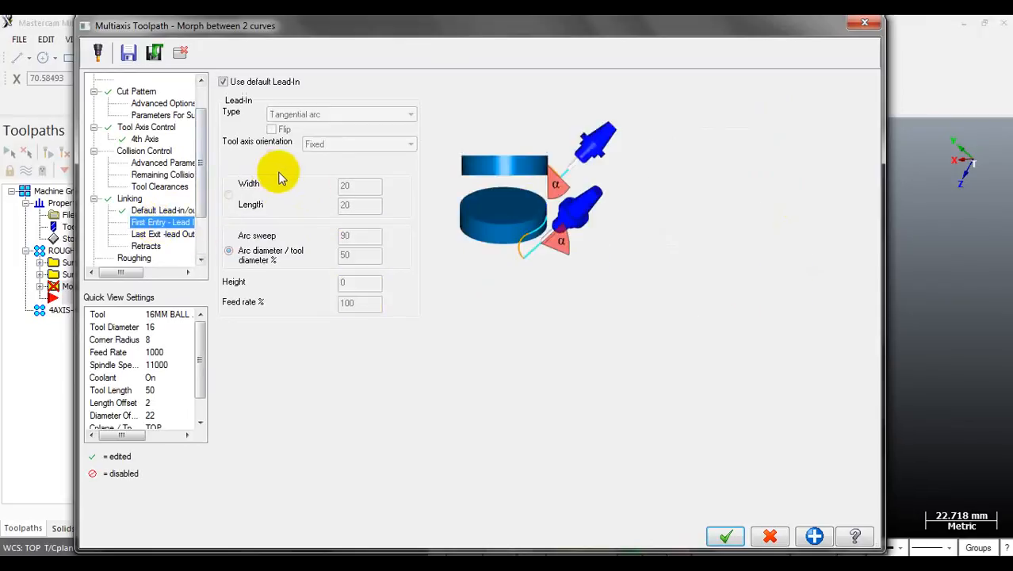
click(157, 234)
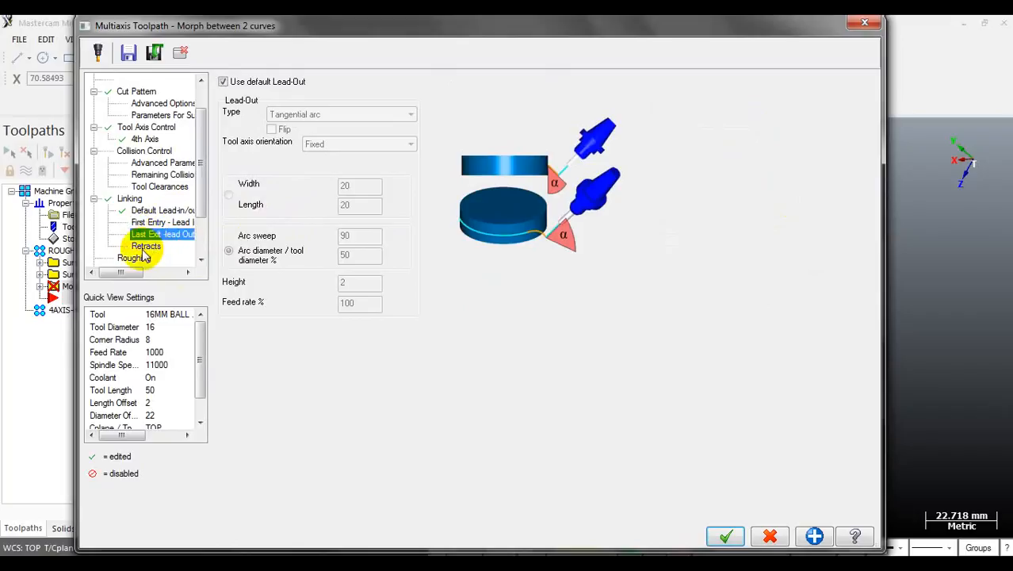
click(143, 249)
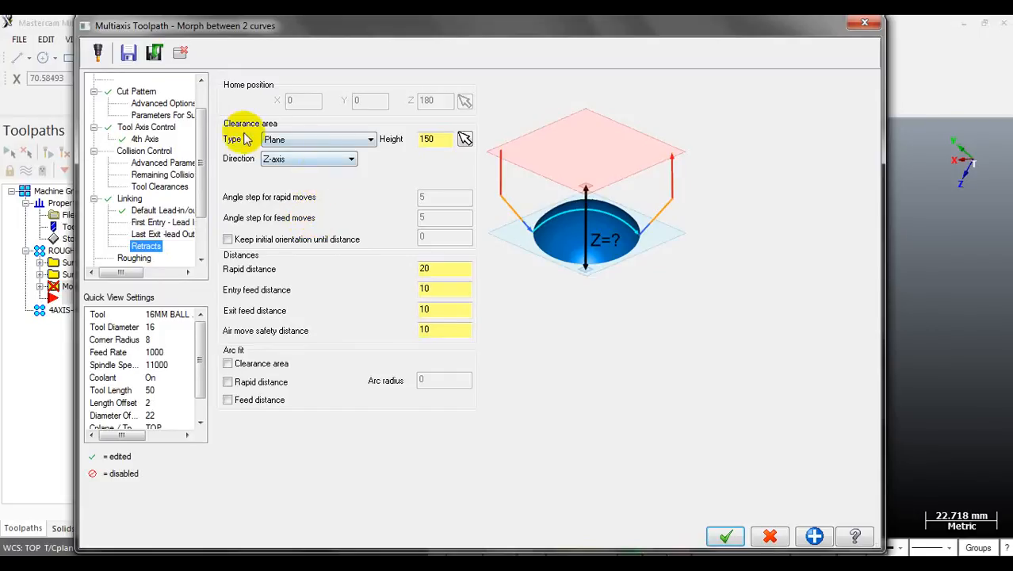
click(289, 139)
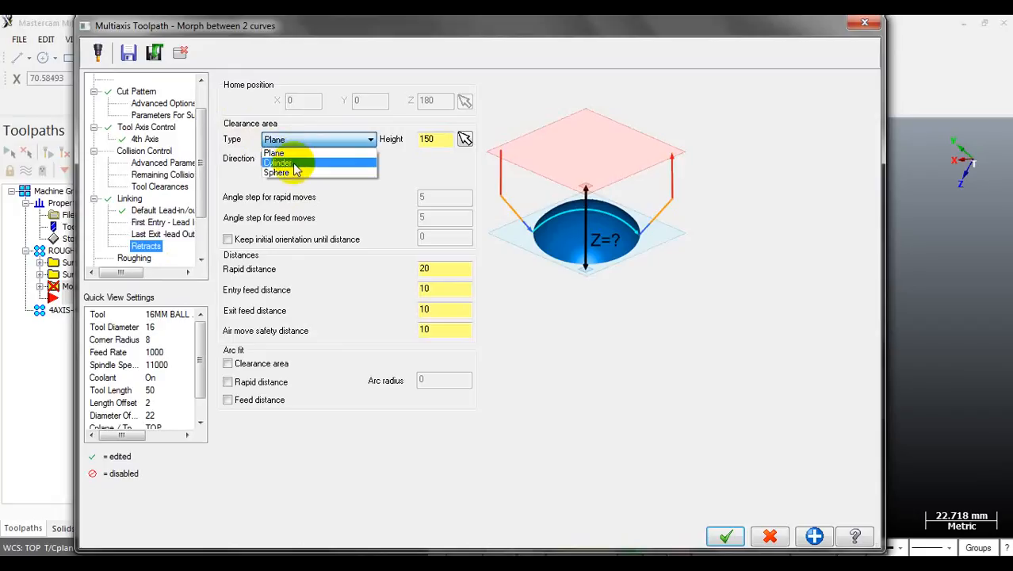
click(291, 163)
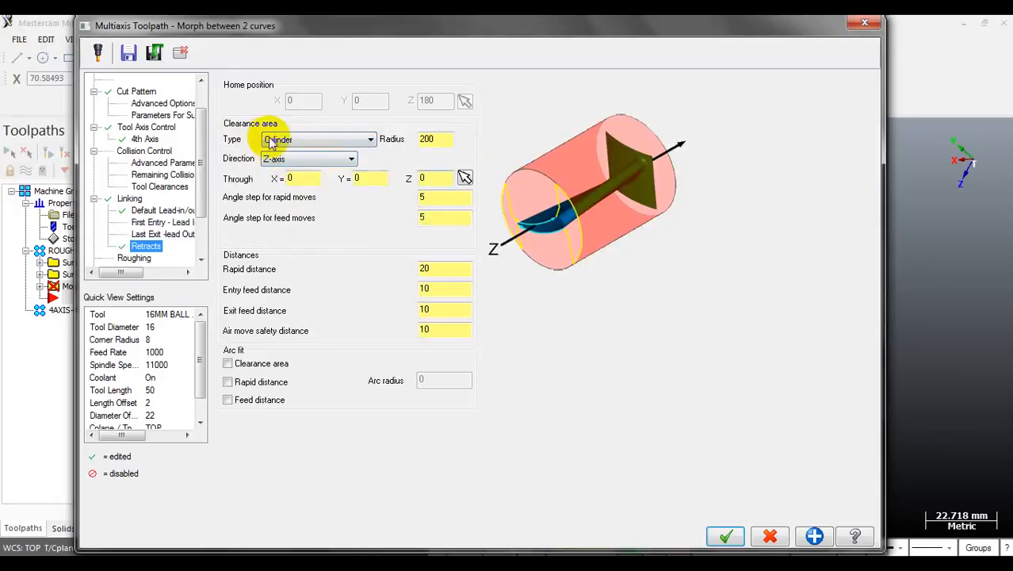
click(271, 140)
click(277, 164)
click(291, 140)
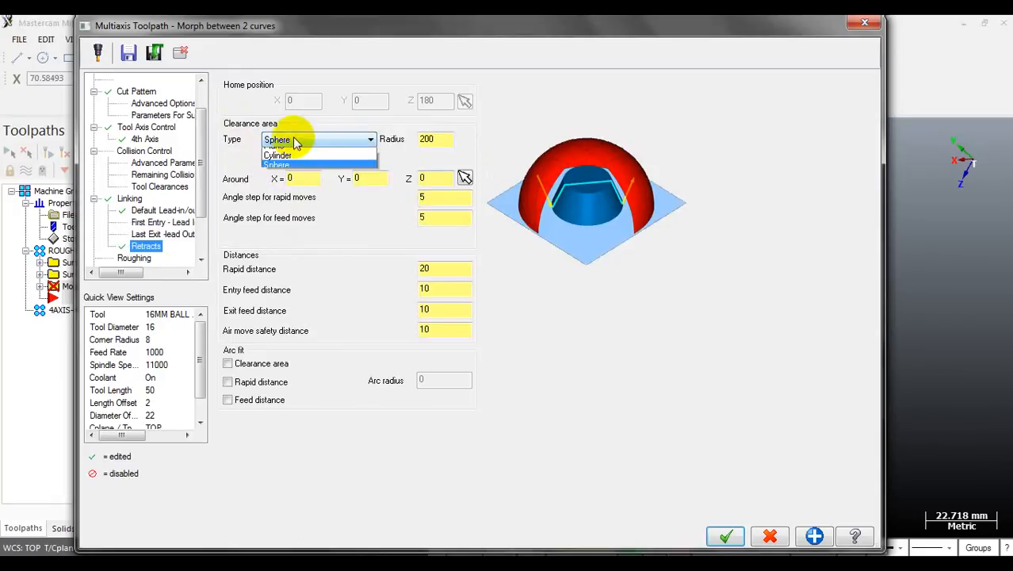
click(281, 155)
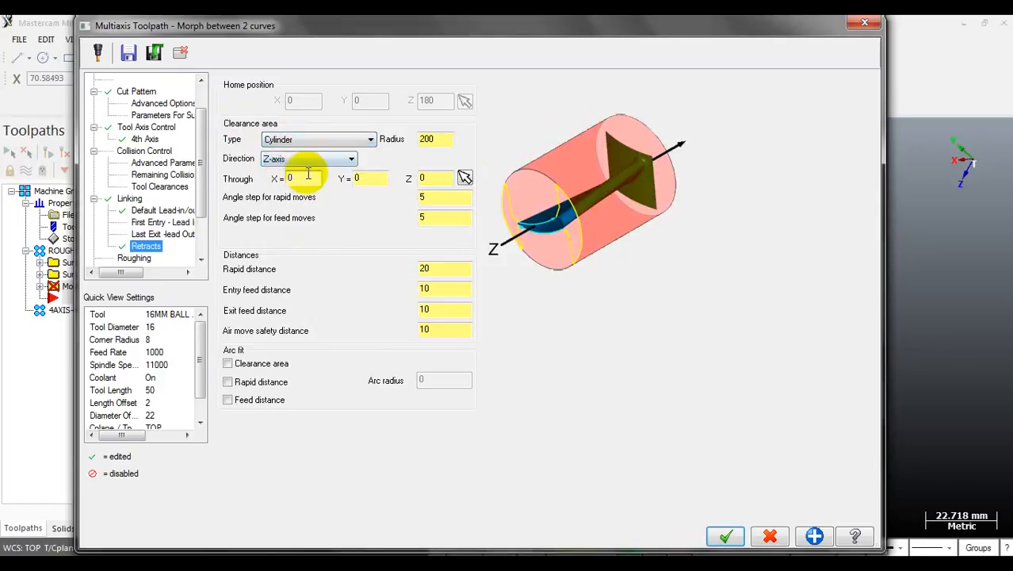
- Set the clearance cylinder's radius to 100 and the angle step for rapid moves to 30
double_click(426, 140)
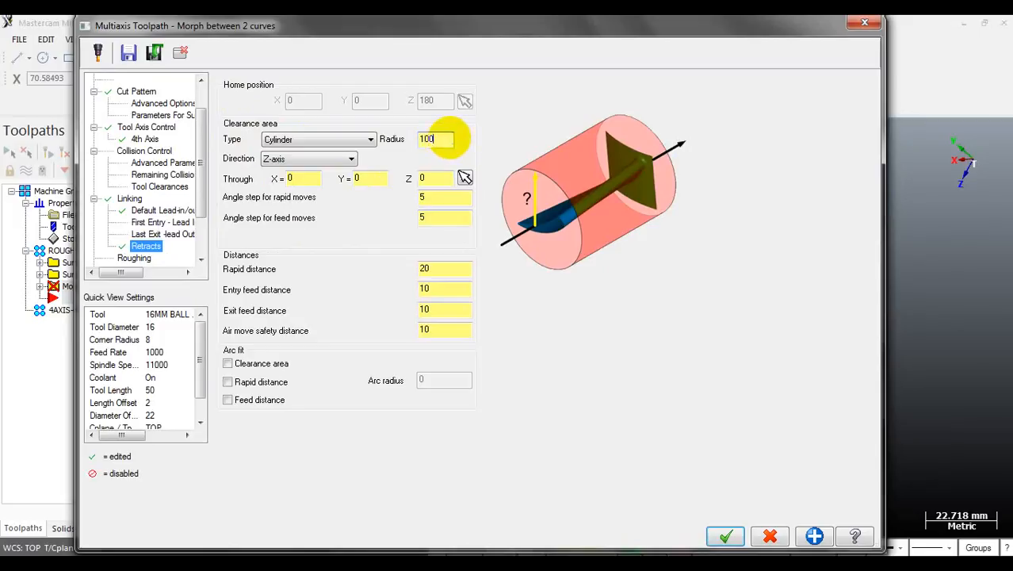
click(439, 199)
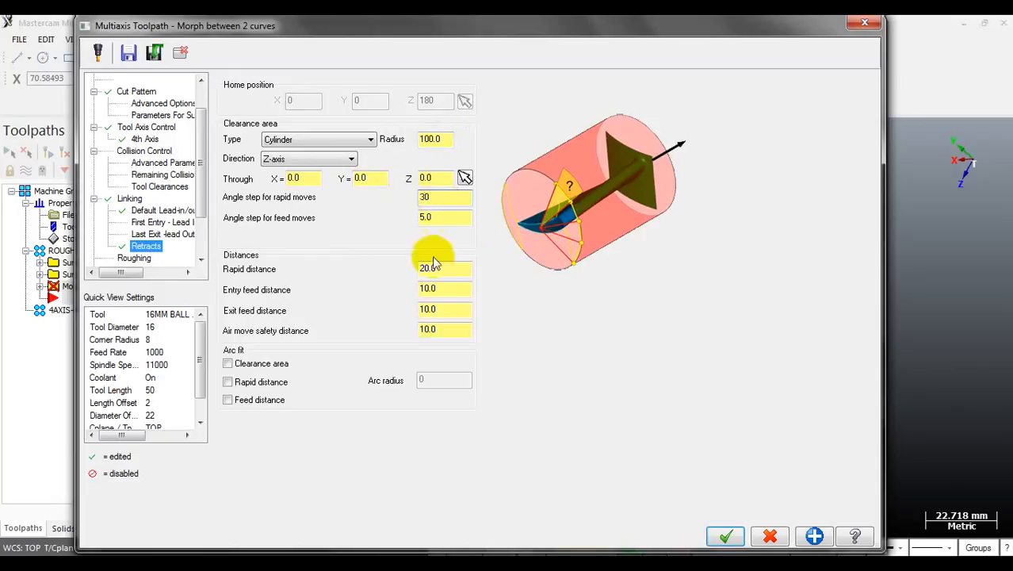
click(449, 217)
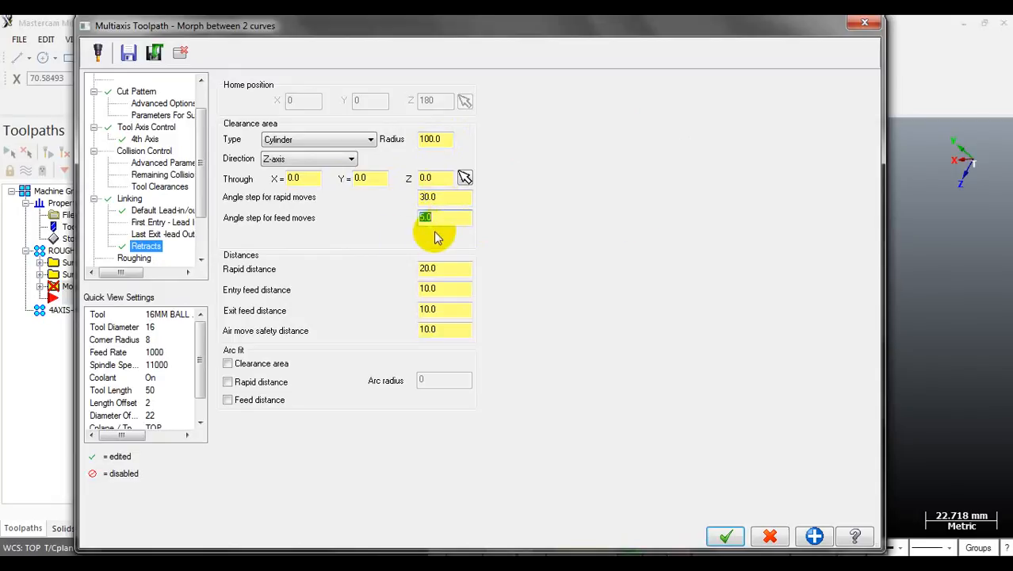
- Set the rapid, entry feed, exit feed and air move safety distances for retracts to 50
click(443, 270)
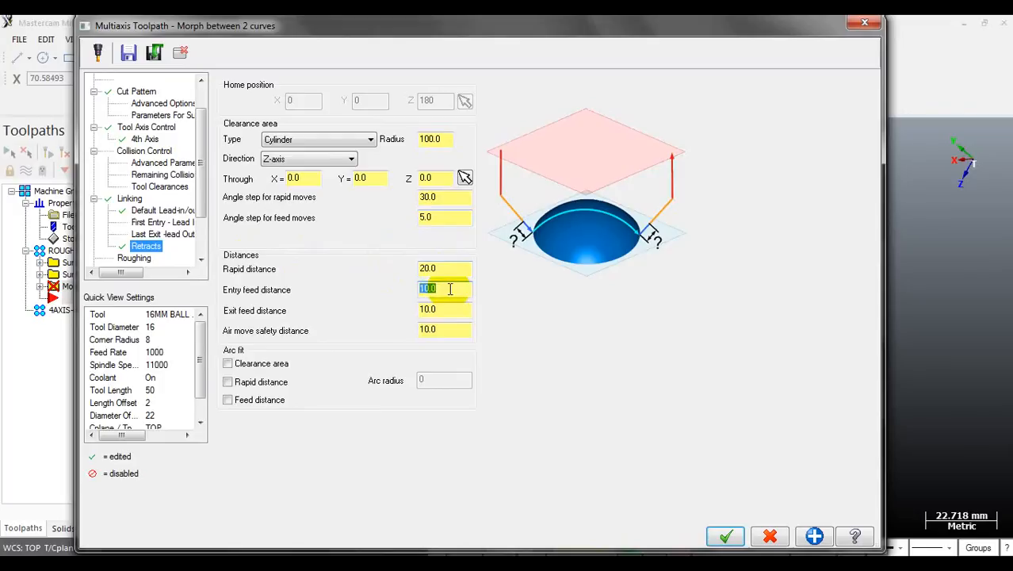
click(436, 312)
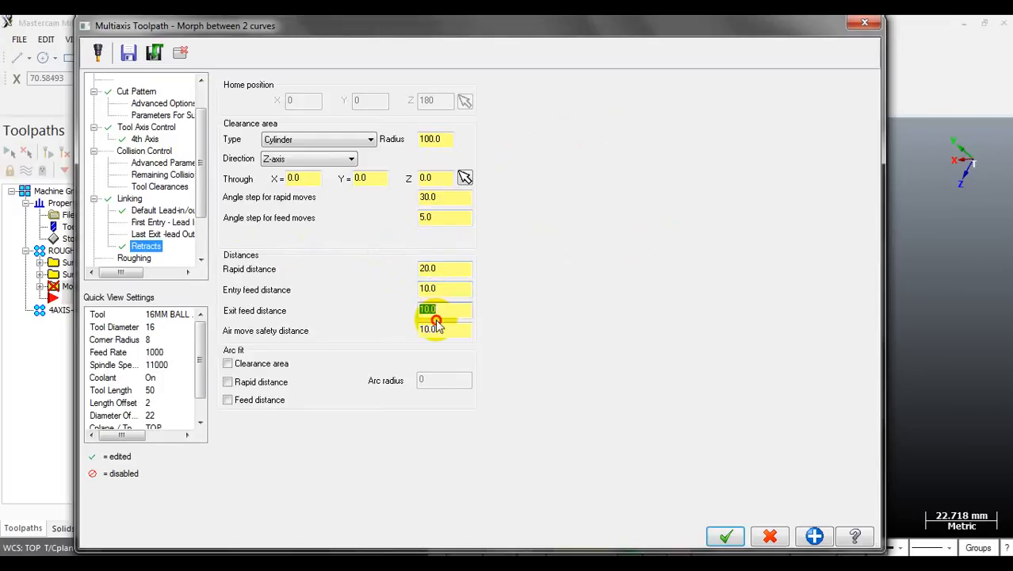
click(435, 332)
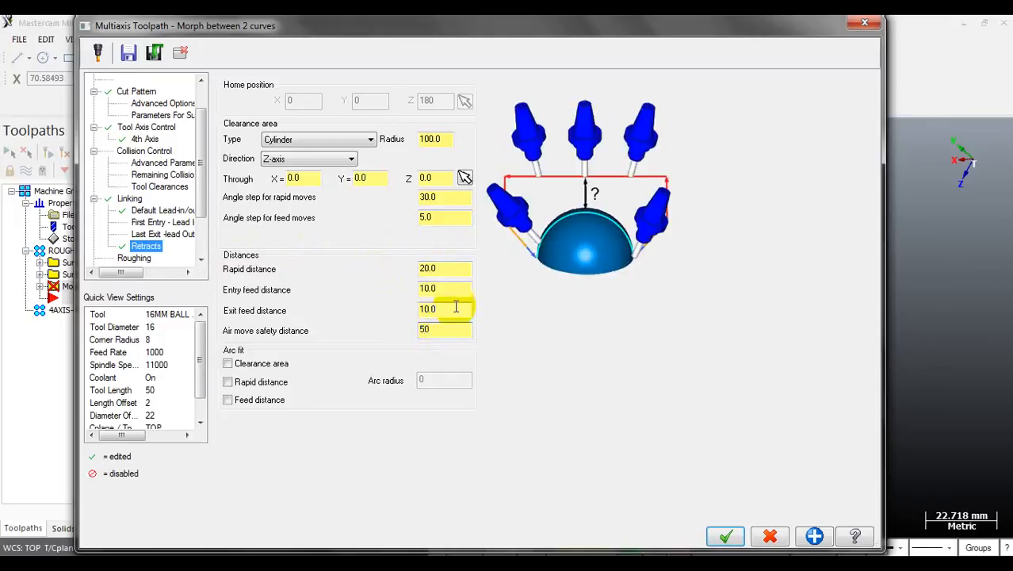
click(467, 309)
click(447, 290)
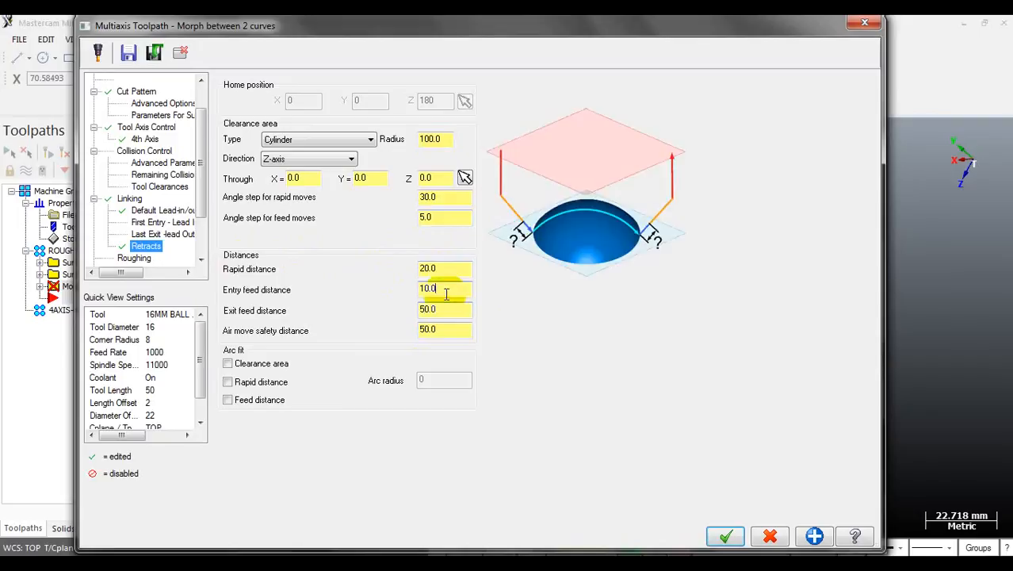
click(448, 268)
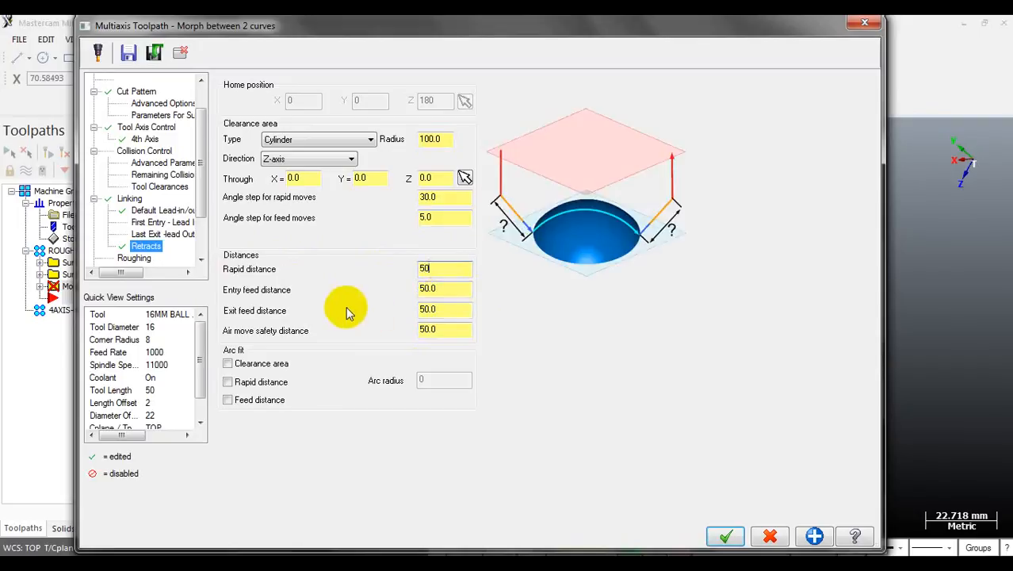
- Leave all roughing options disabled and accept the toolpath parameters to generate the Morph between 2 curves toolpath
click(133, 258)
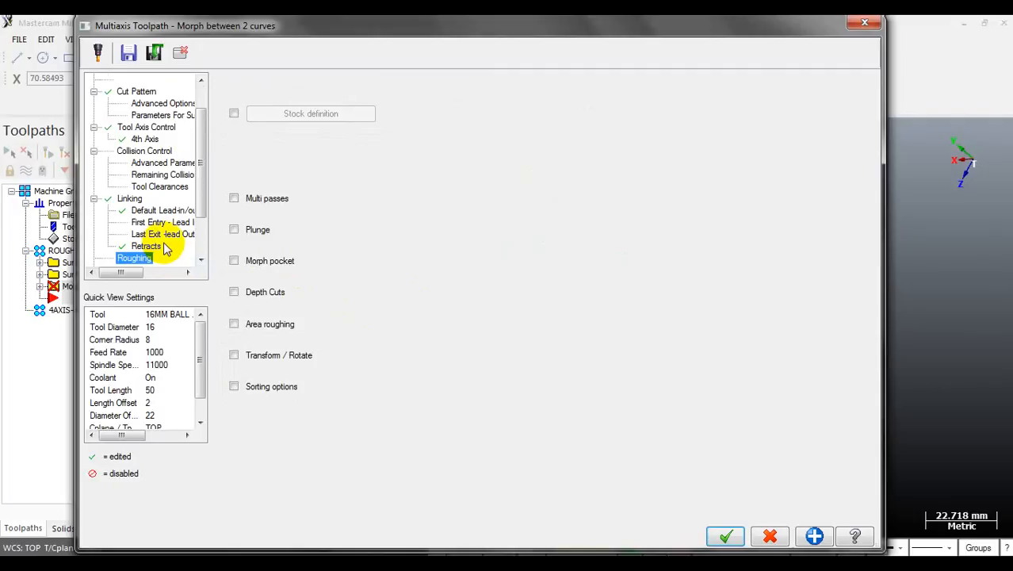
scroll(166, 249, down, 1)
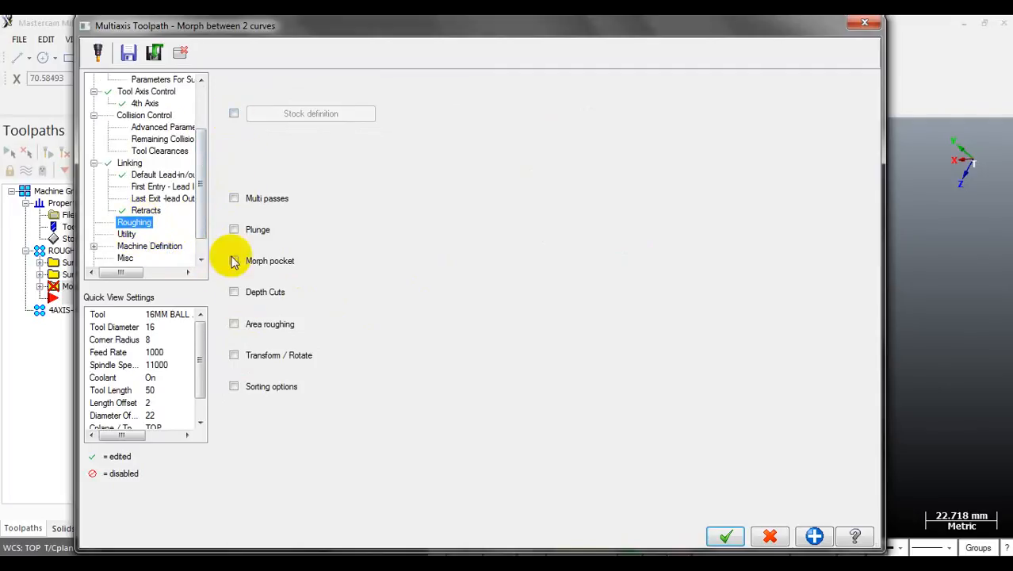
click(734, 540)
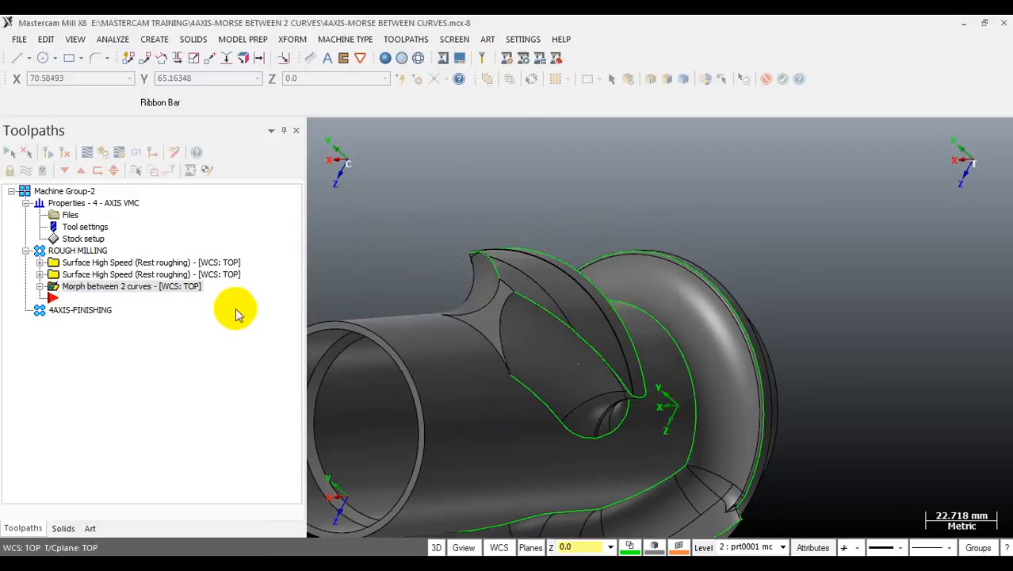
- Backplot the Morph between 2 curves toolpath through roughly its first half, inspecting the cuts around the fin, and close Backplot
click(40, 286)
click(95, 334)
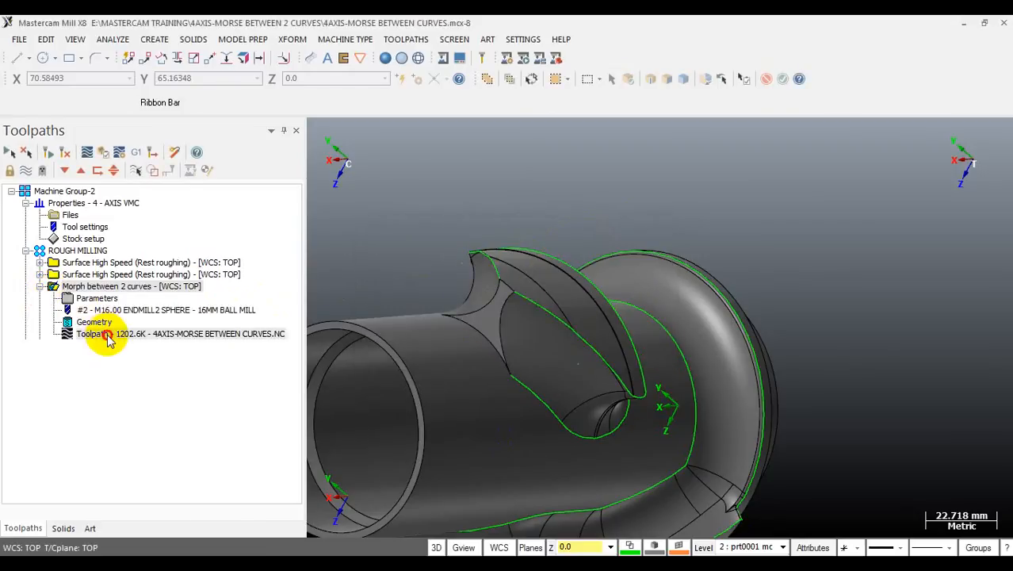
drag(538, 135, 615, 136)
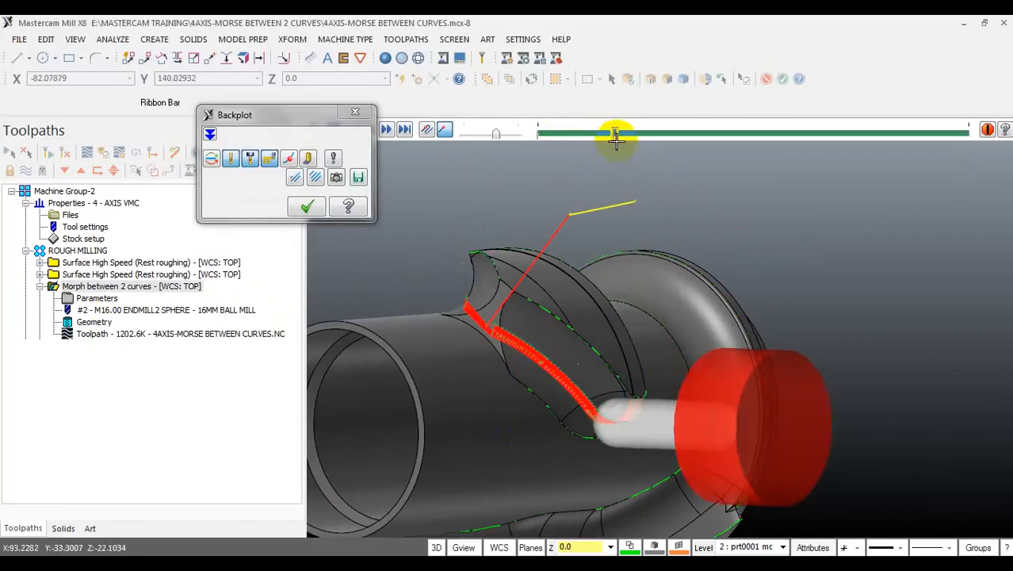
scroll(472, 332, up, 6)
middle_drag(493, 323, 563, 171)
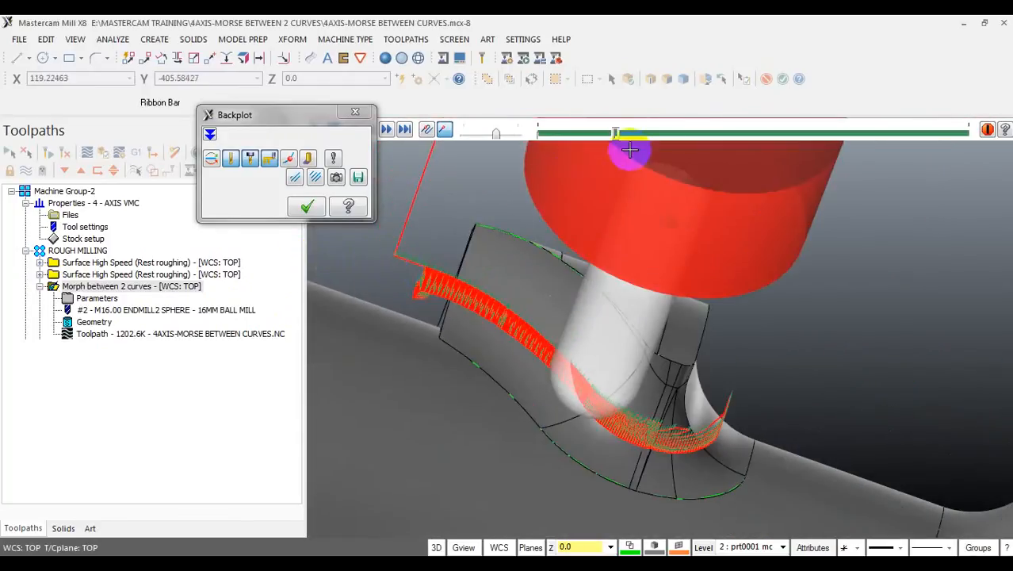
drag(616, 136, 732, 138)
middle_drag(475, 299, 329, 232)
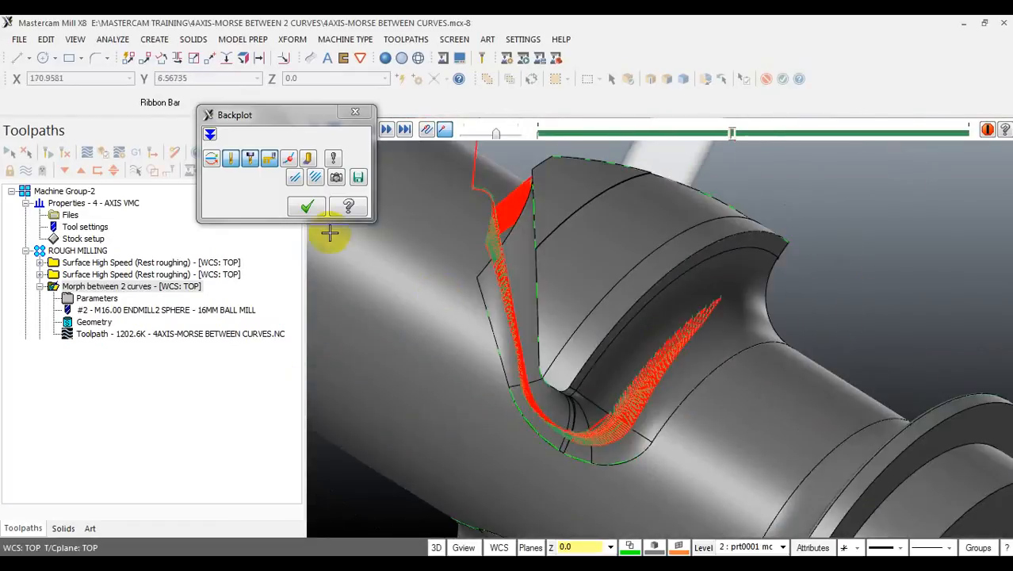
click(307, 206)
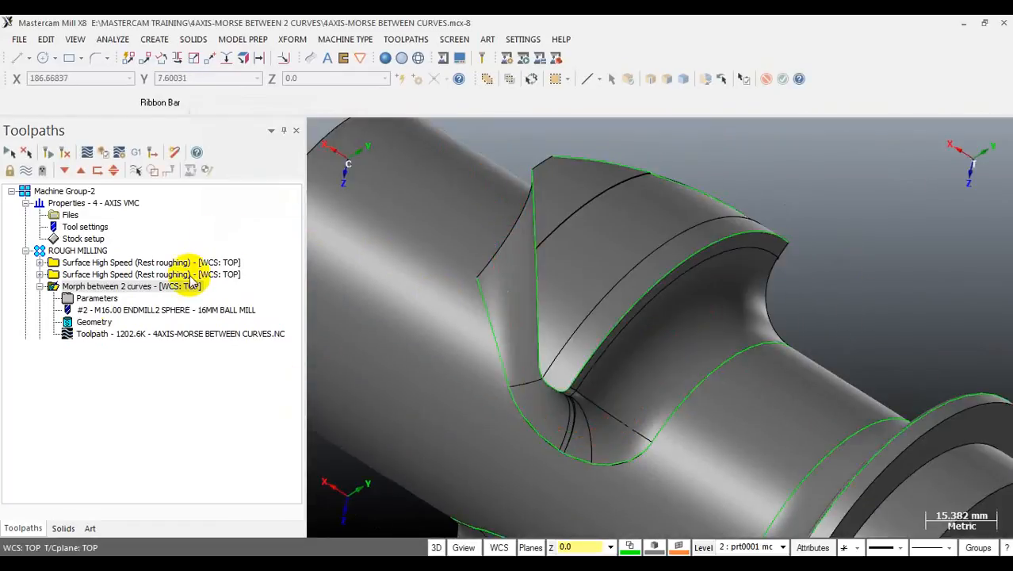
- Delete all three chains from the first curve of the Morph between 2 curves toolpath and accept the parameters
click(90, 324)
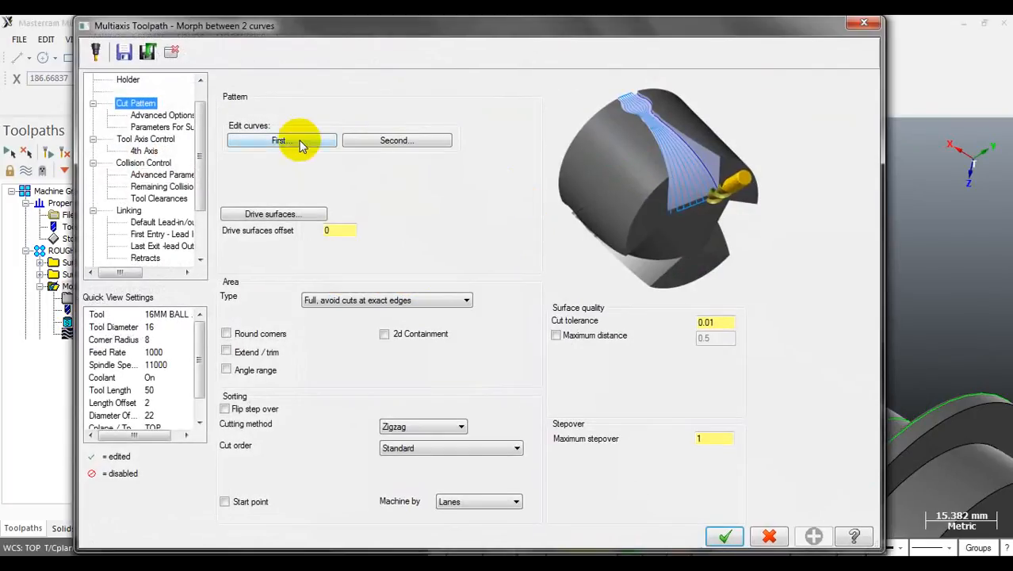
click(300, 145)
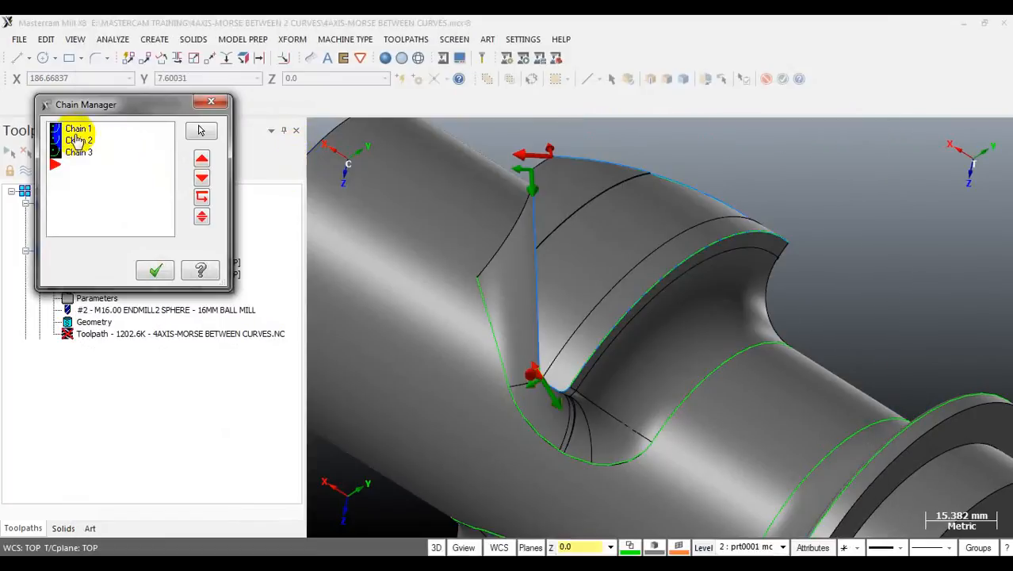
click(86, 150)
click(88, 139)
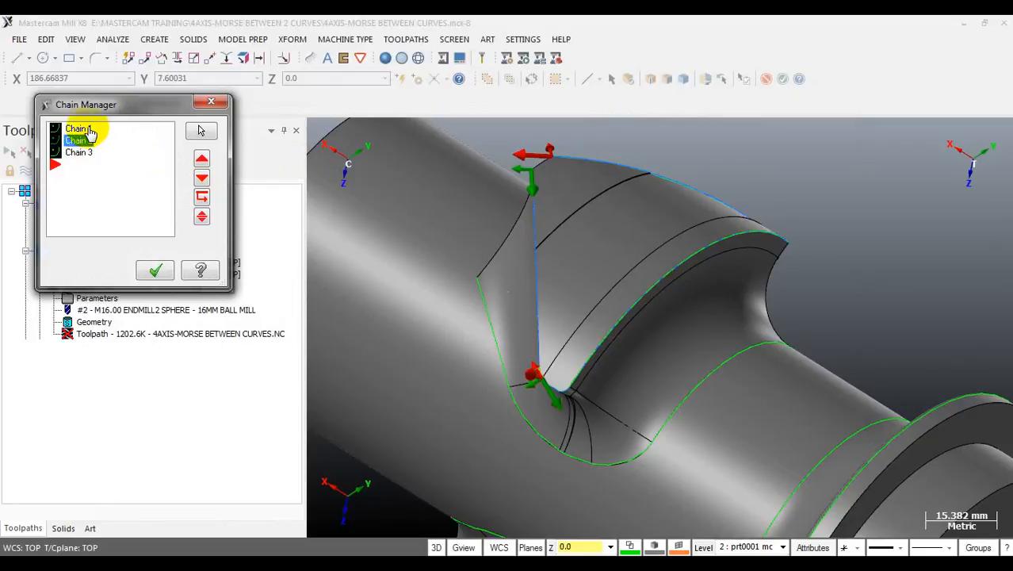
click(89, 128)
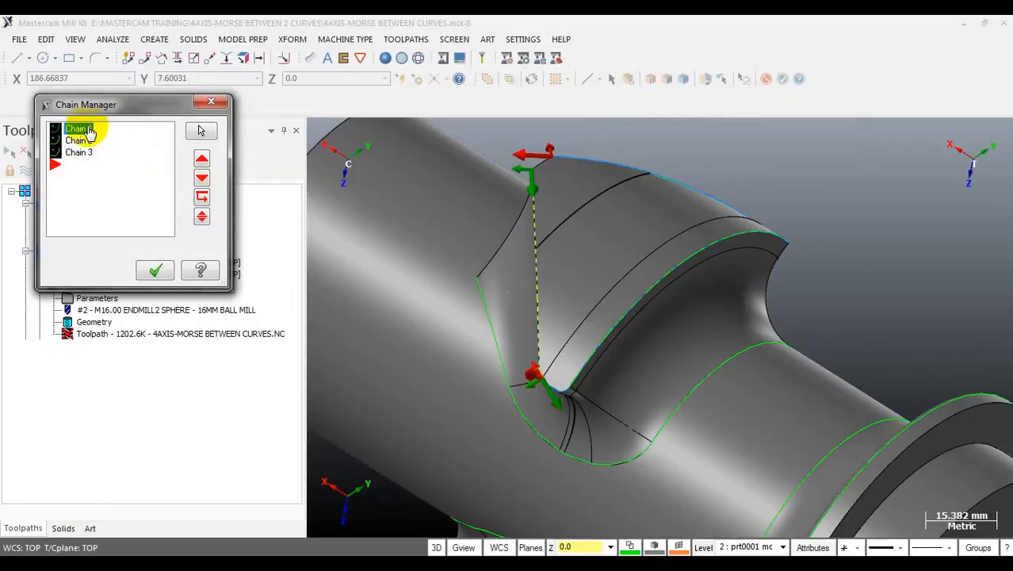
key(Delete)
key(Delete)
key(Delete)
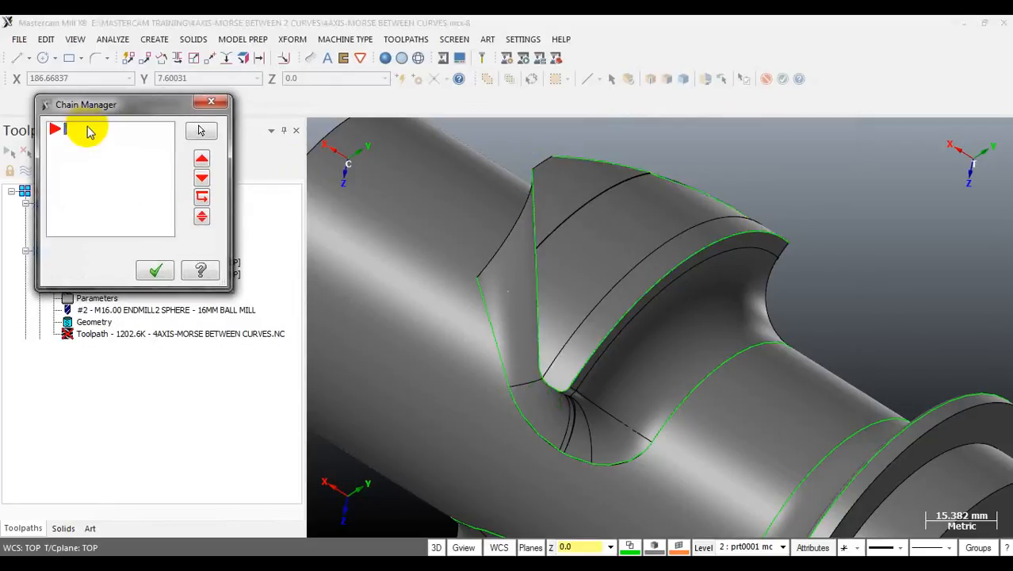
click(156, 269)
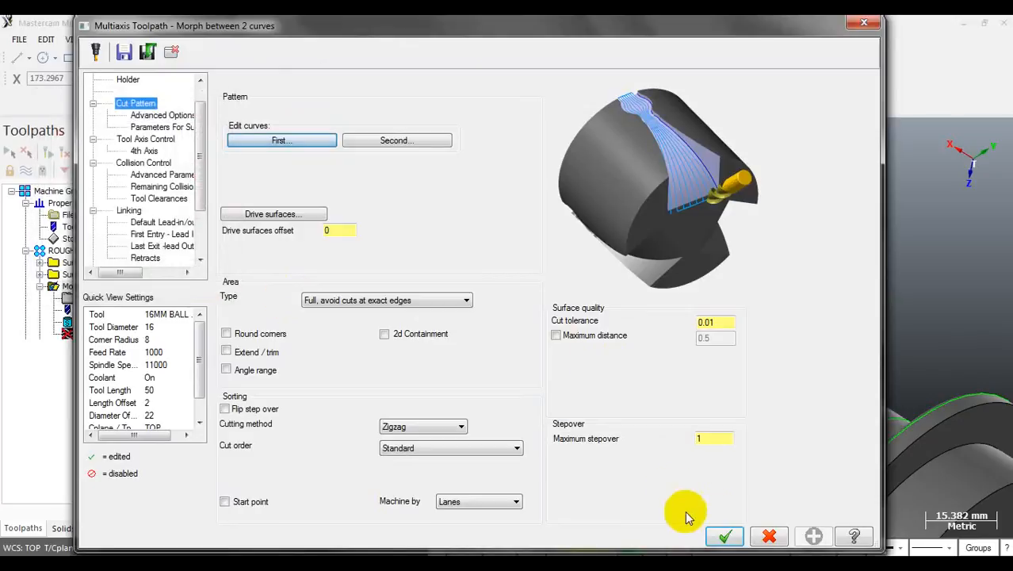
click(726, 537)
- Examine the upper edge curve near the fin's rounded corner for small gaps or steps between its segments
scroll(565, 407, up, 5)
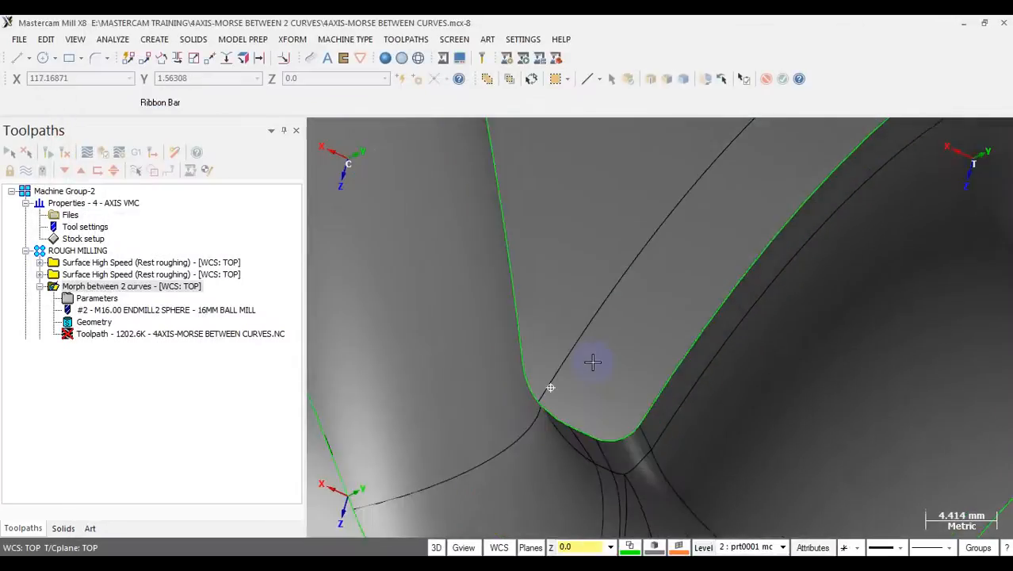
scroll(592, 362, up, 8)
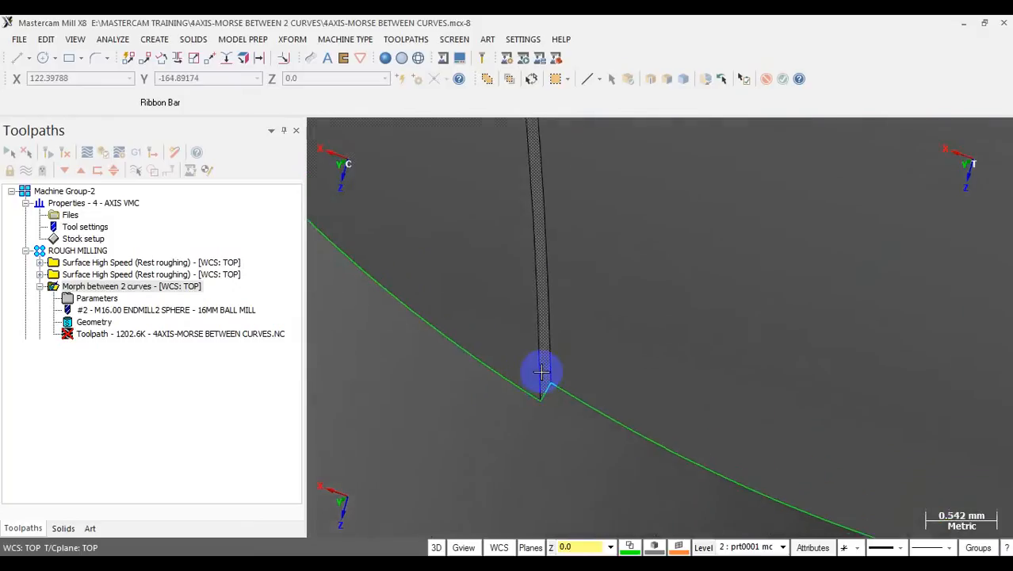
scroll(541, 373, up, 10)
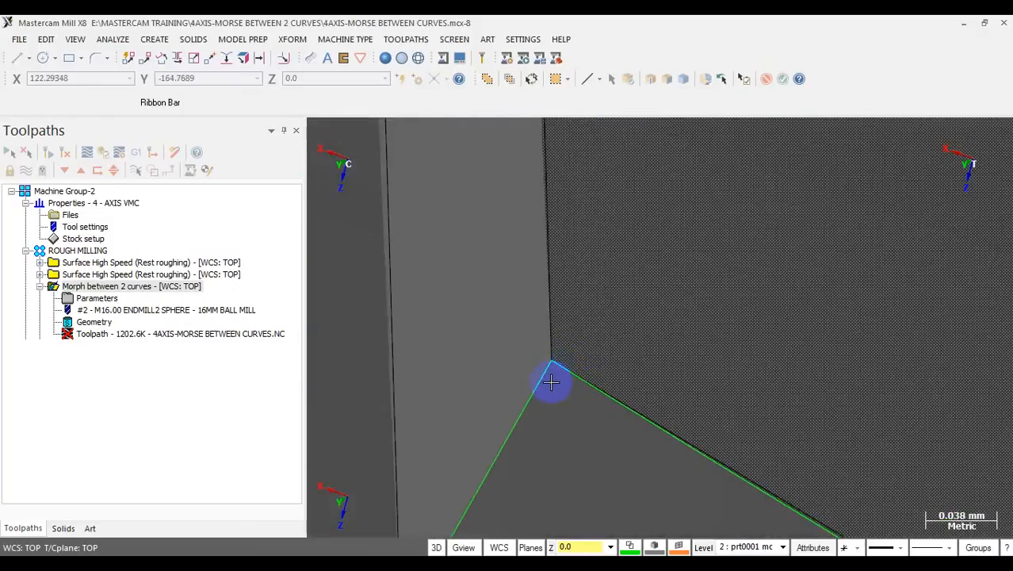
scroll(551, 383, up, 6)
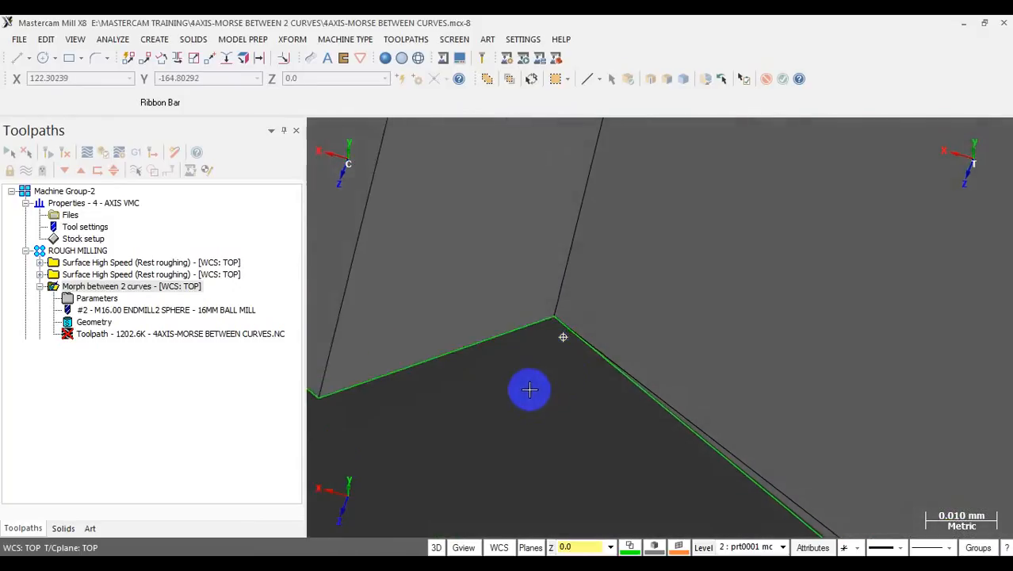
scroll(631, 344, down, 7)
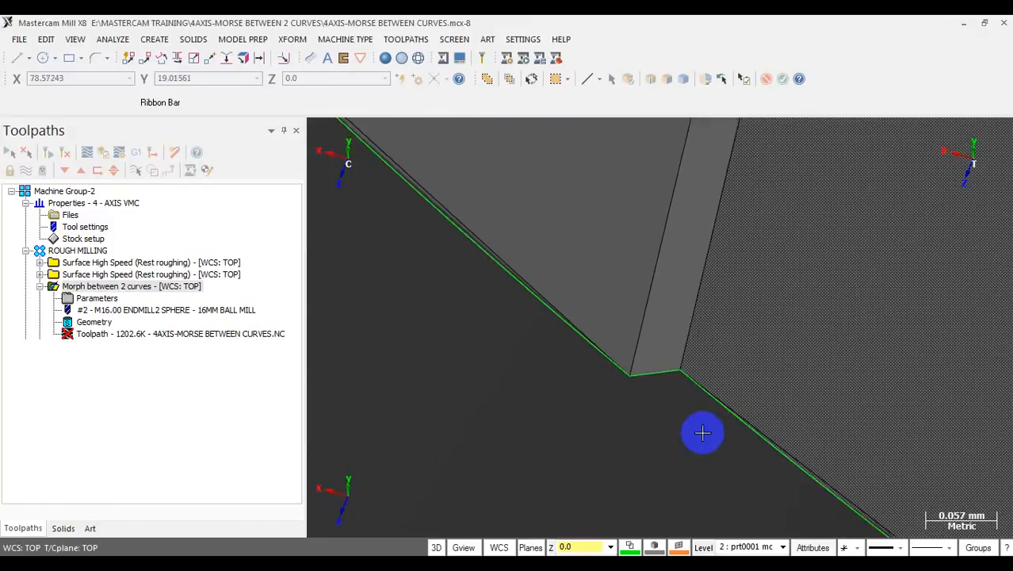
scroll(703, 431, down, 8)
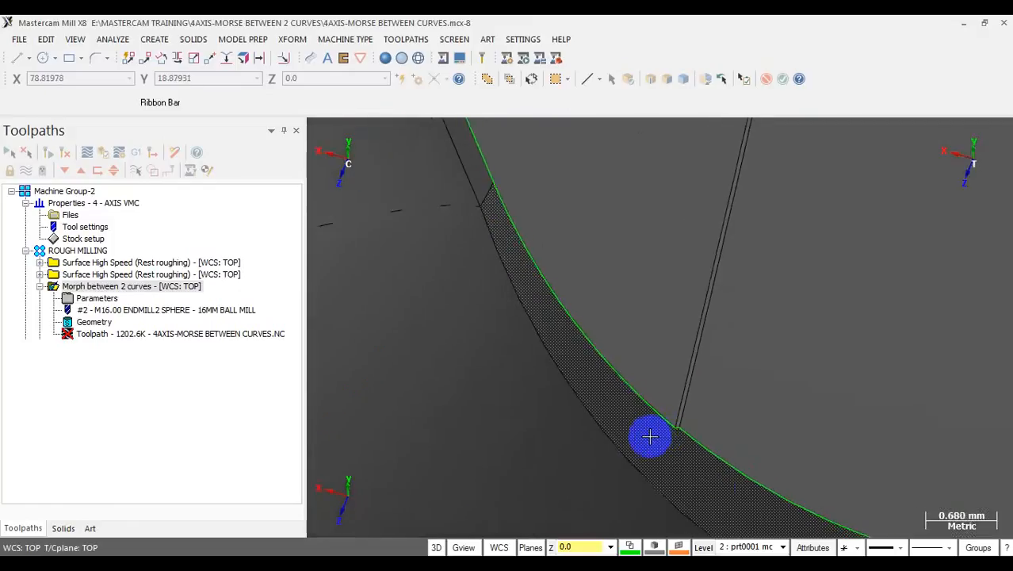
scroll(650, 435, down, 8)
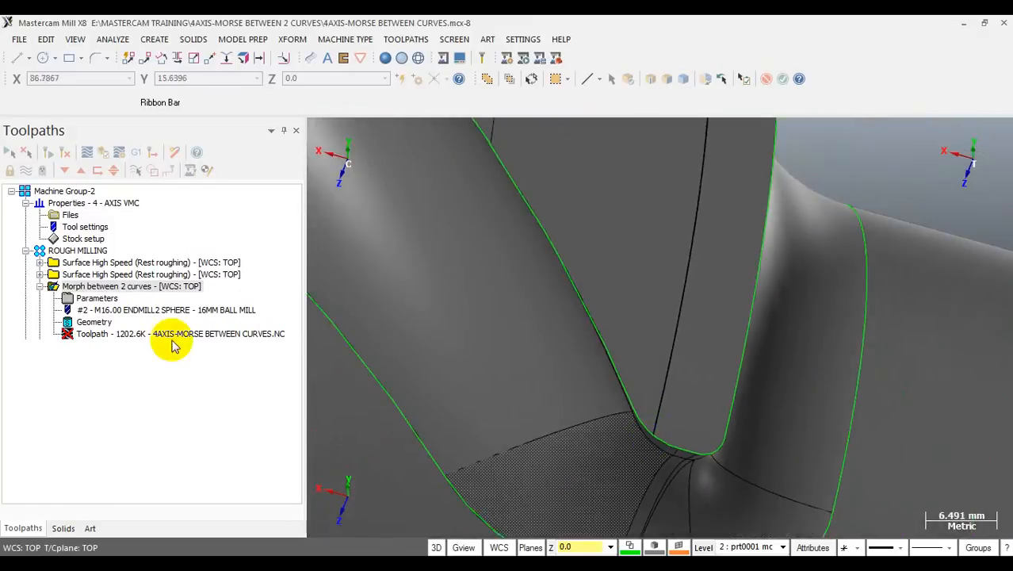
scroll(696, 435, down, 3)
mouse_move(697, 436)
middle_down()
mouse_move(665, 430)
mouse_move(687, 433)
middle_up()
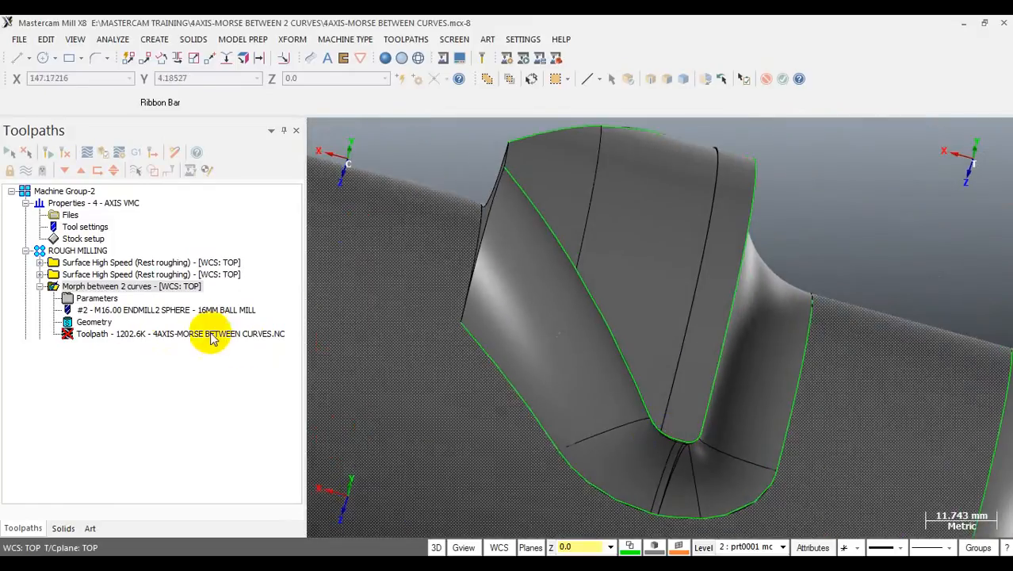
- Start reselecting the toolpath's first curve and set the chaining tolerance to 0.02
click(76, 324)
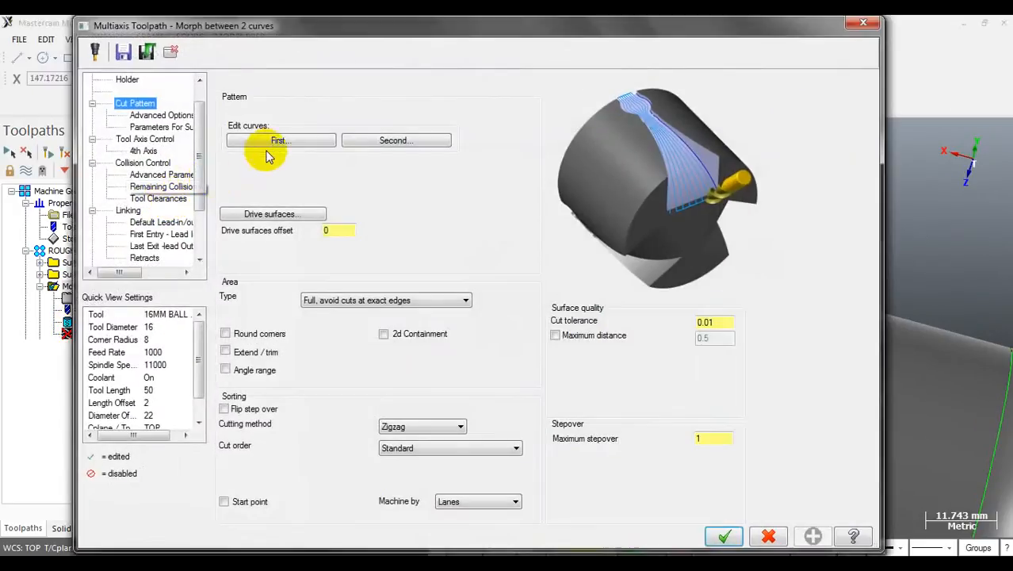
click(279, 140)
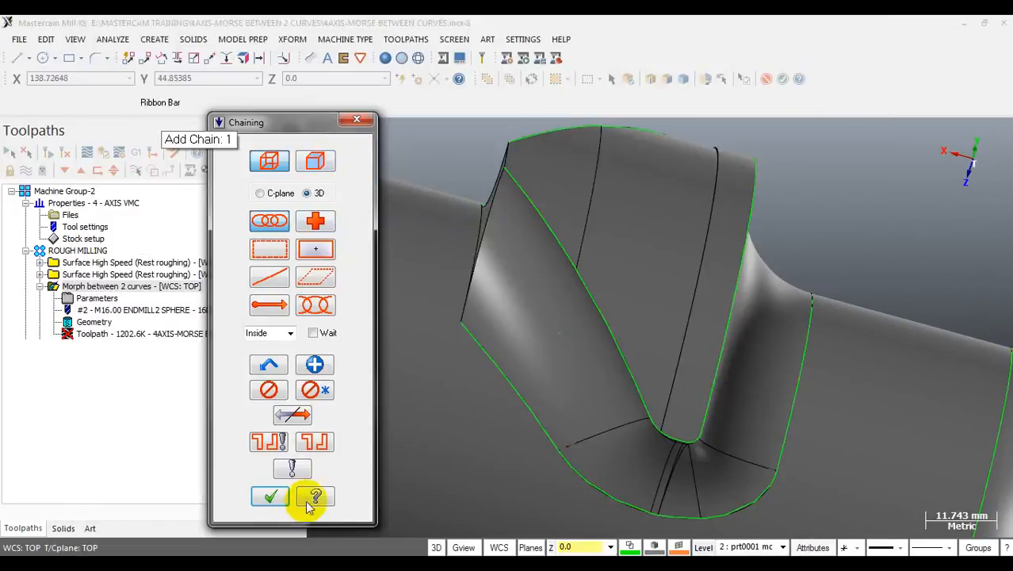
click(296, 472)
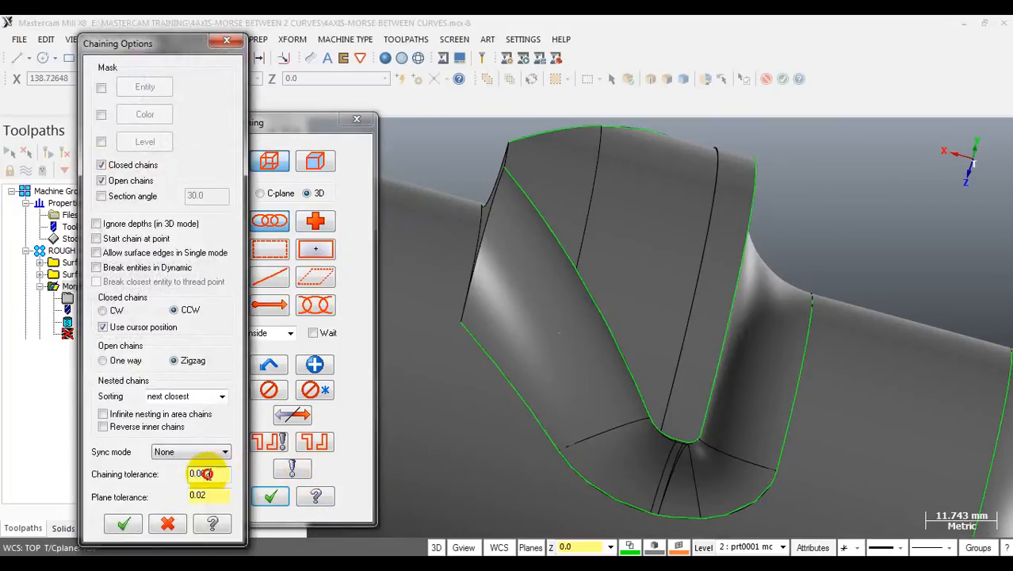
double_click(199, 473)
click(127, 524)
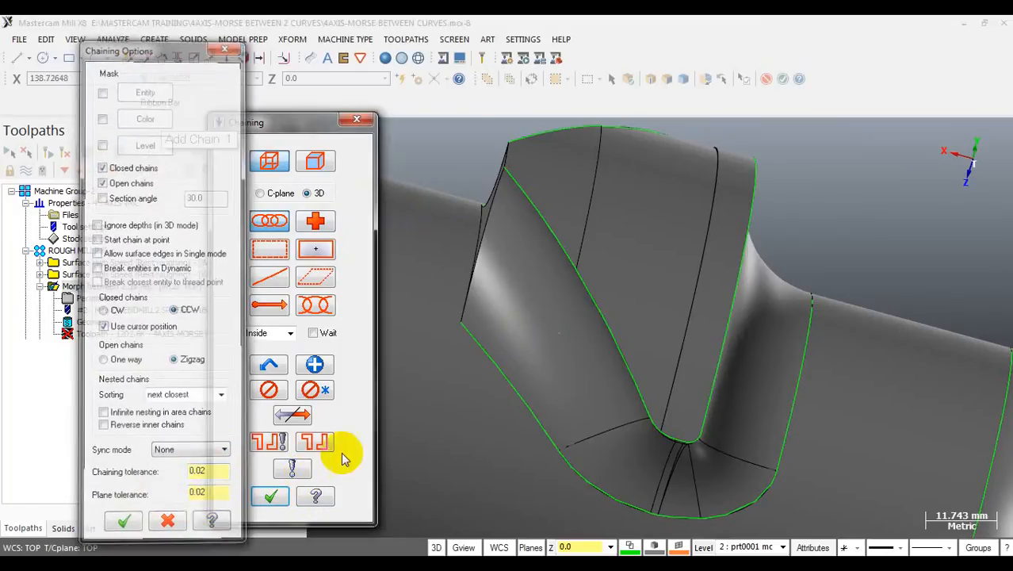
- Chain the complete upper fin edge as a single first curve and accept the toolpath parameters
click(529, 207)
middle_drag(529, 207, 509, 256)
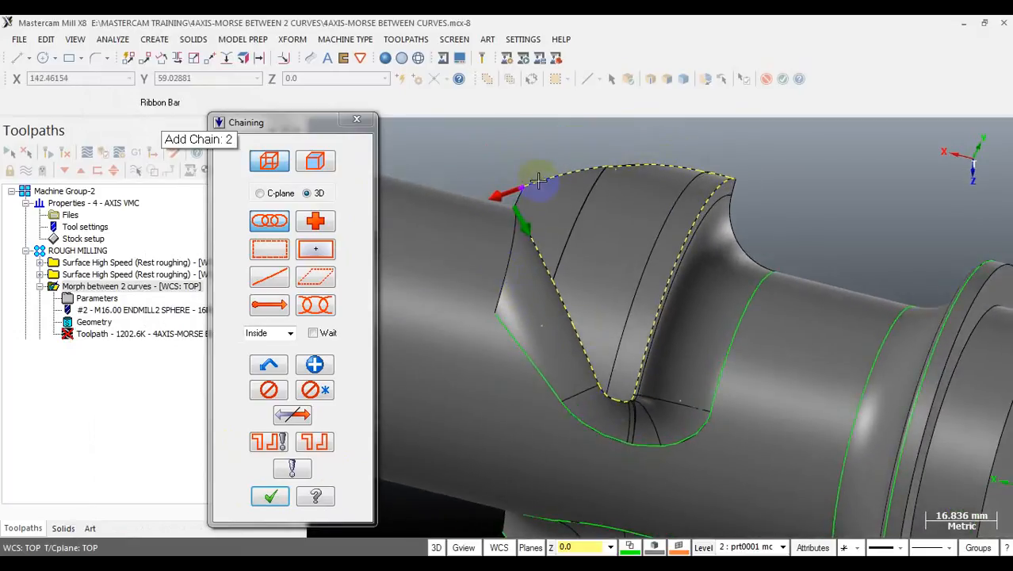
click(269, 495)
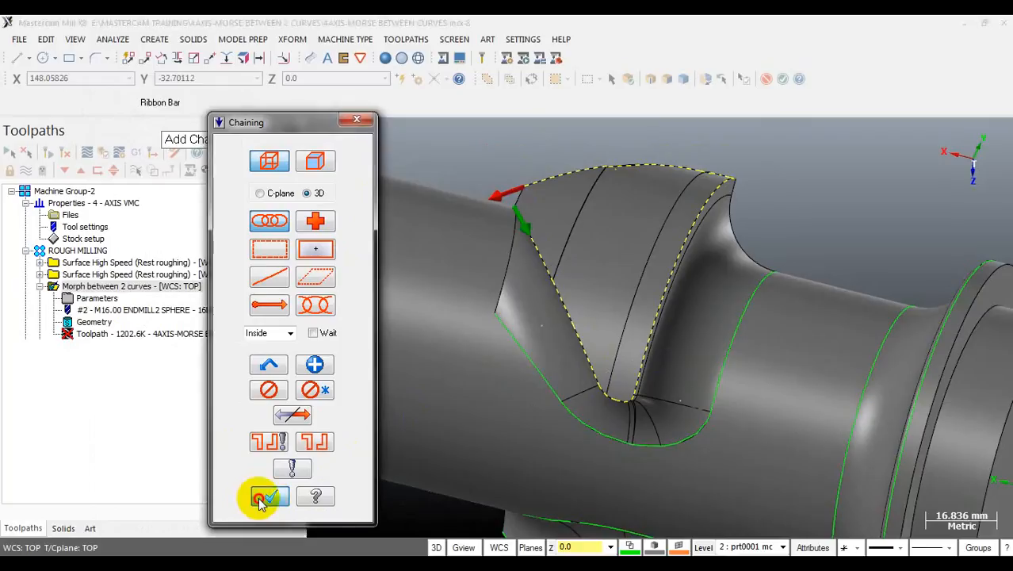
click(717, 538)
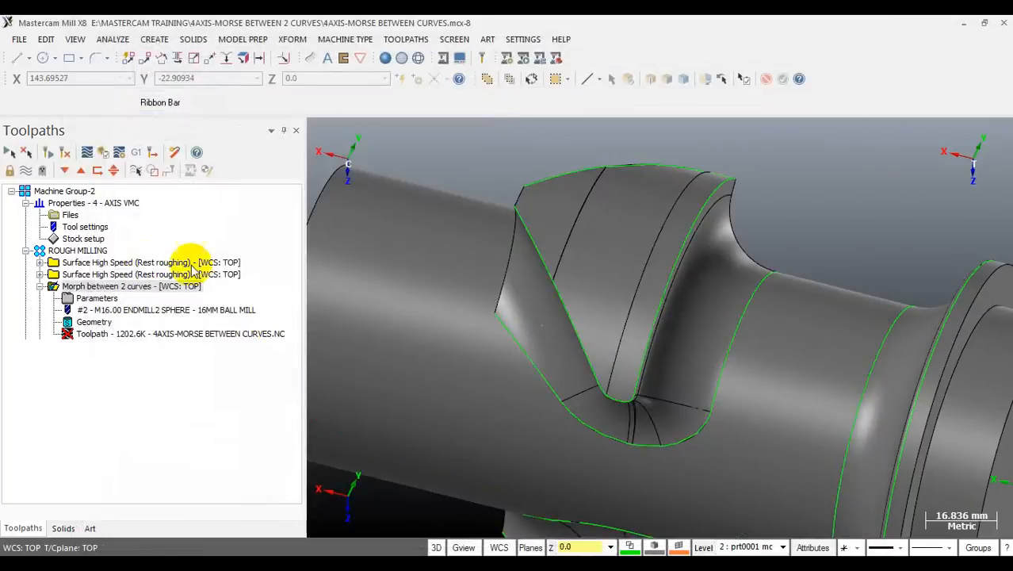
- Regenerate the Morph between 2 curves toolpath and move the operation into the 4AXIS-FINISHING group
click(45, 155)
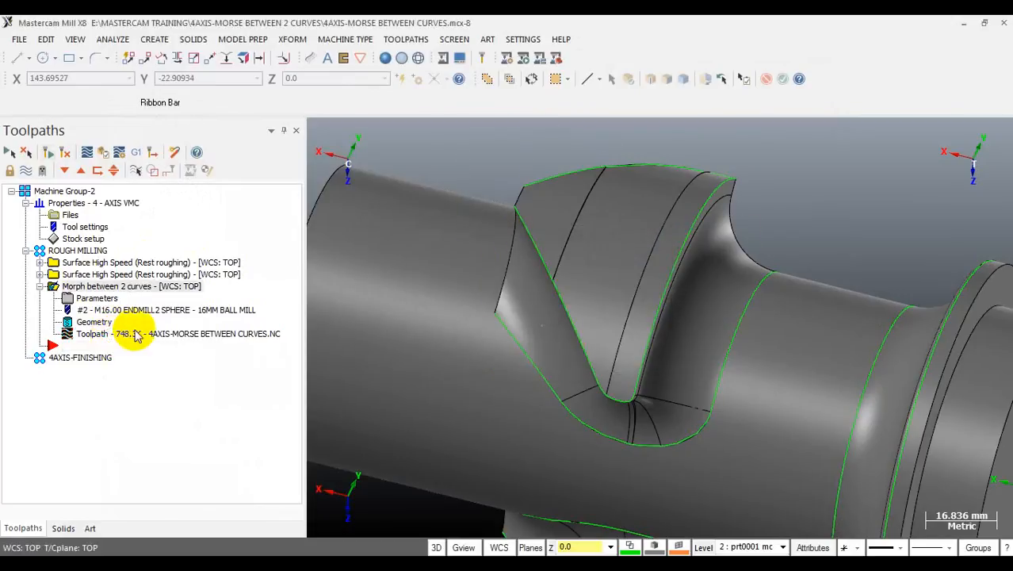
drag(52, 349, 55, 355)
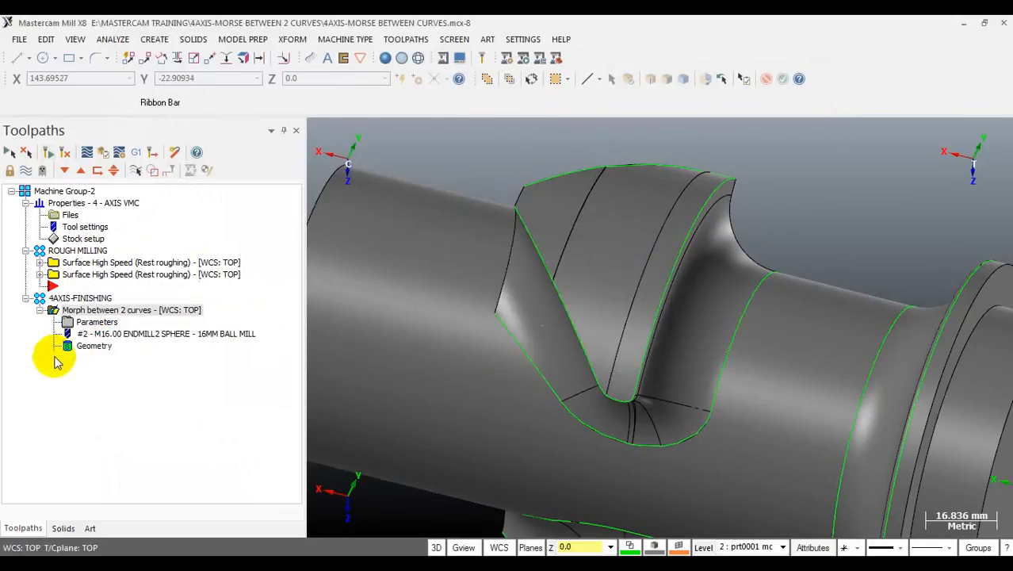
- Backplot the regenerated Morph between 2 curves toolpath through its first passes and check them around the fin
click(75, 347)
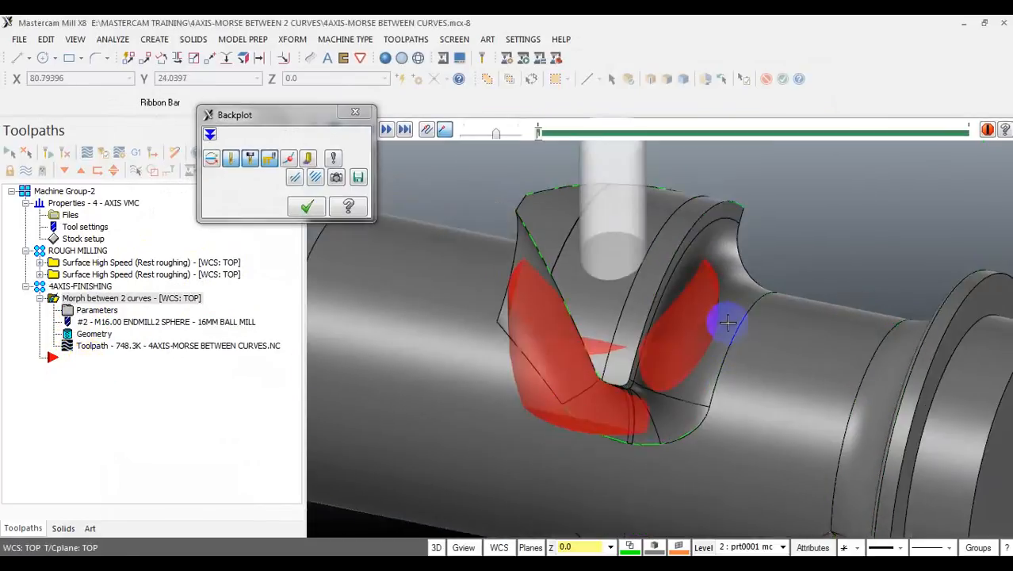
middle_drag(727, 322, 746, 321)
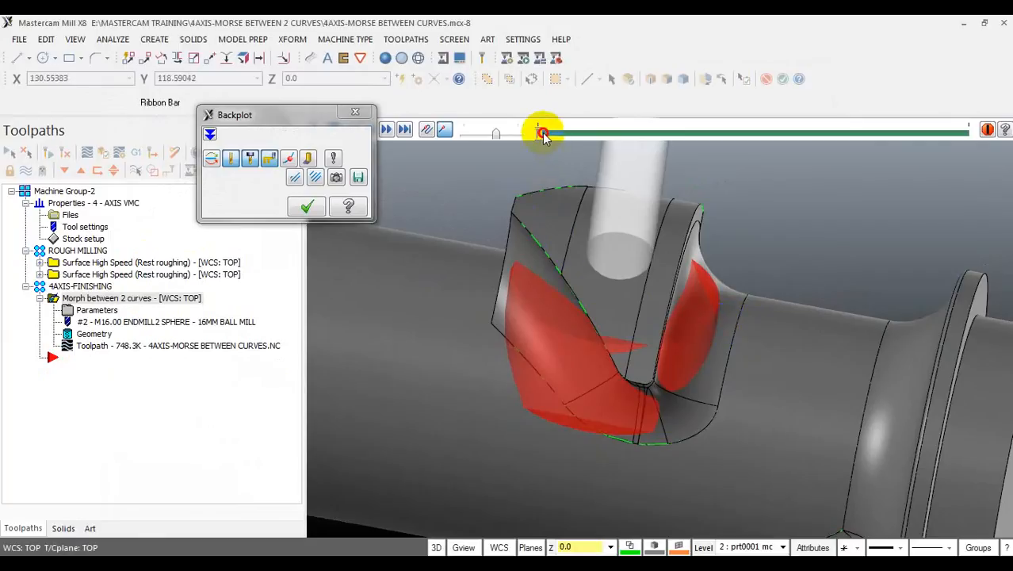
drag(543, 134, 615, 134)
scroll(587, 290, down, 3)
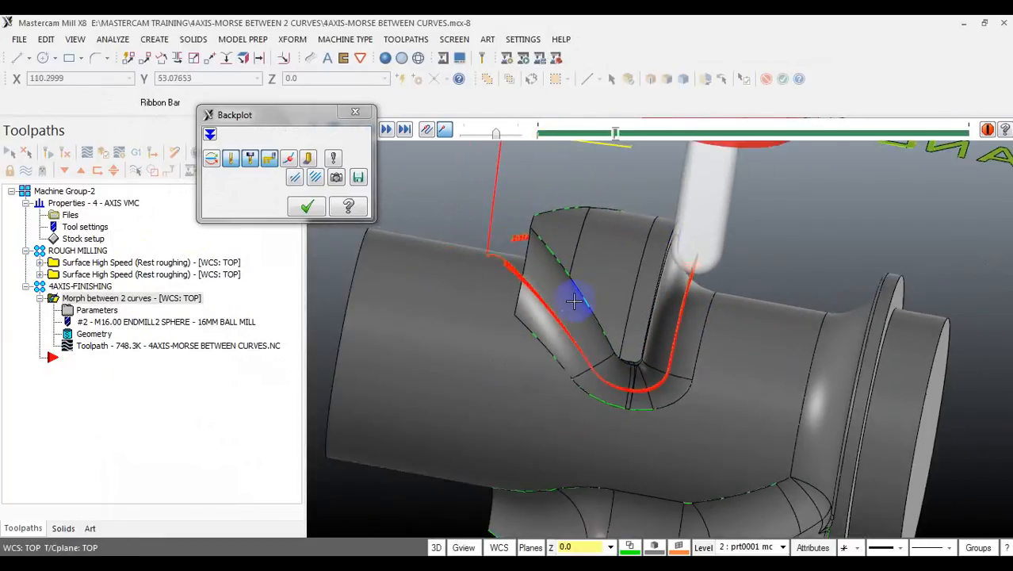
middle_drag(574, 300, 615, 208)
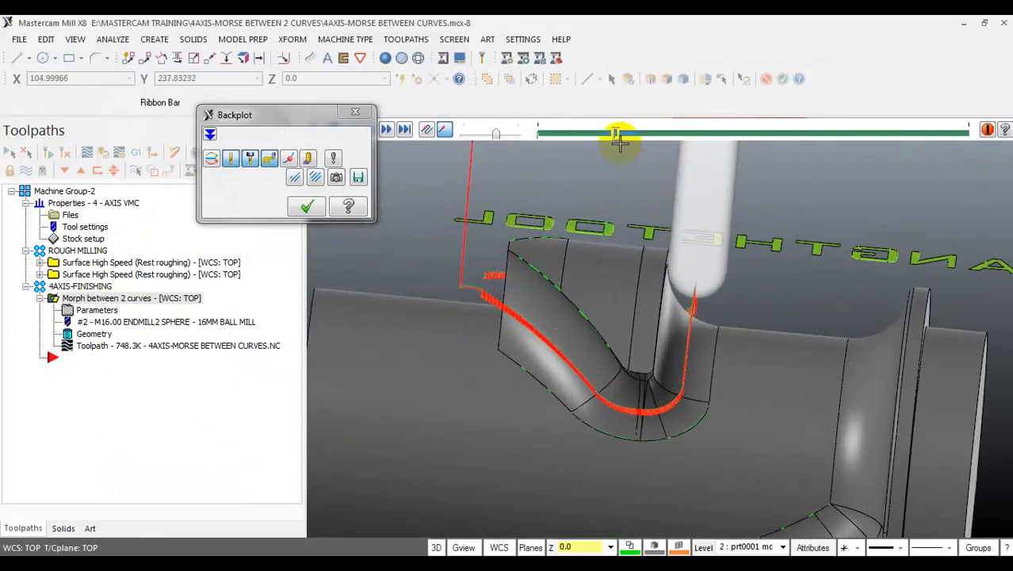
- Examine the lead-in move at the start of the first pass, and run the Backplot through most of the remaining passes
drag(617, 137, 541, 136)
scroll(461, 277, up, 3)
middle_drag(461, 313, 484, 337)
scroll(554, 199, up, 2)
scroll(583, 197, up, 2)
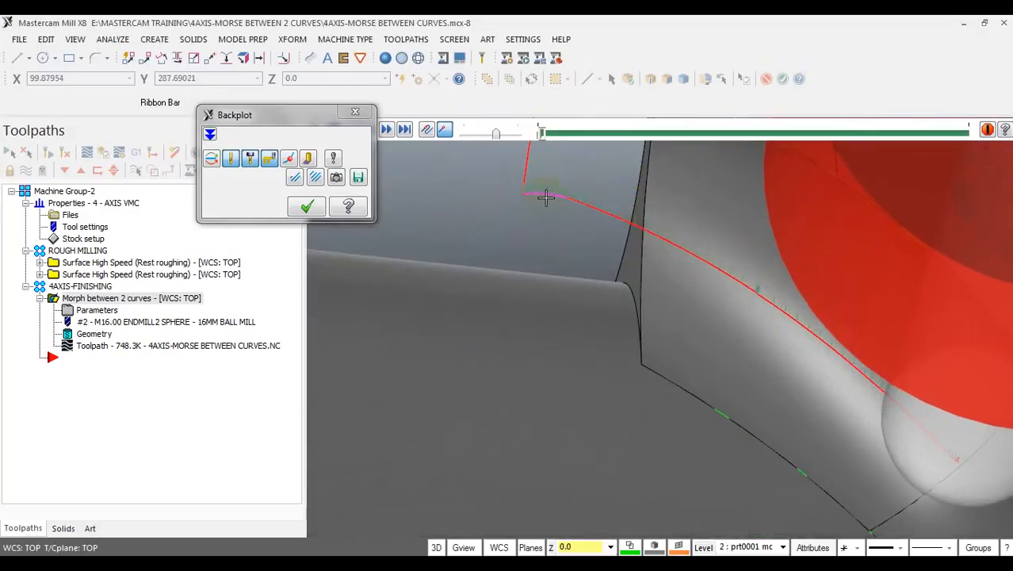
scroll(535, 196, down, 2)
middle_drag(536, 196, 608, 319)
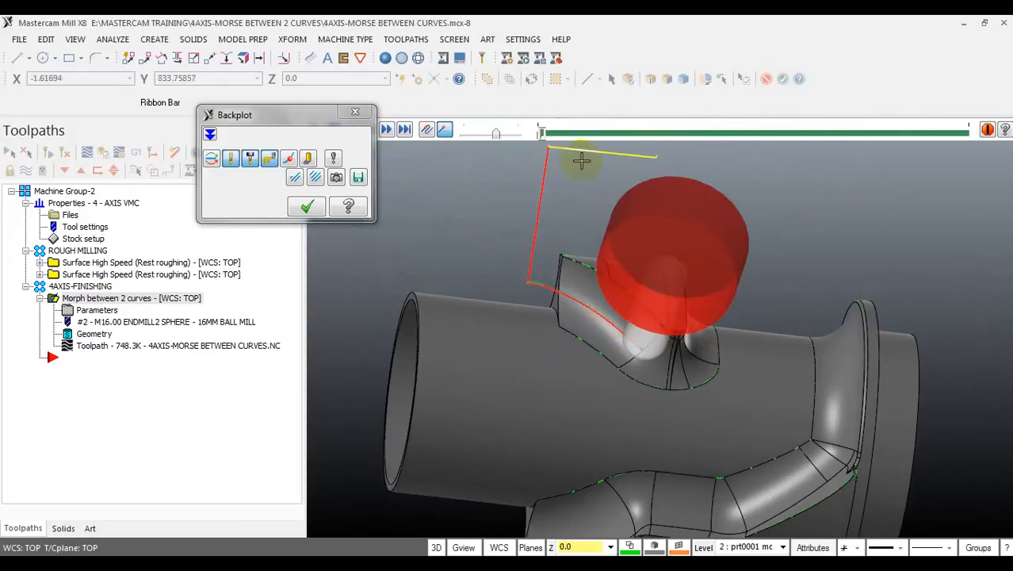
drag(541, 136, 931, 175)
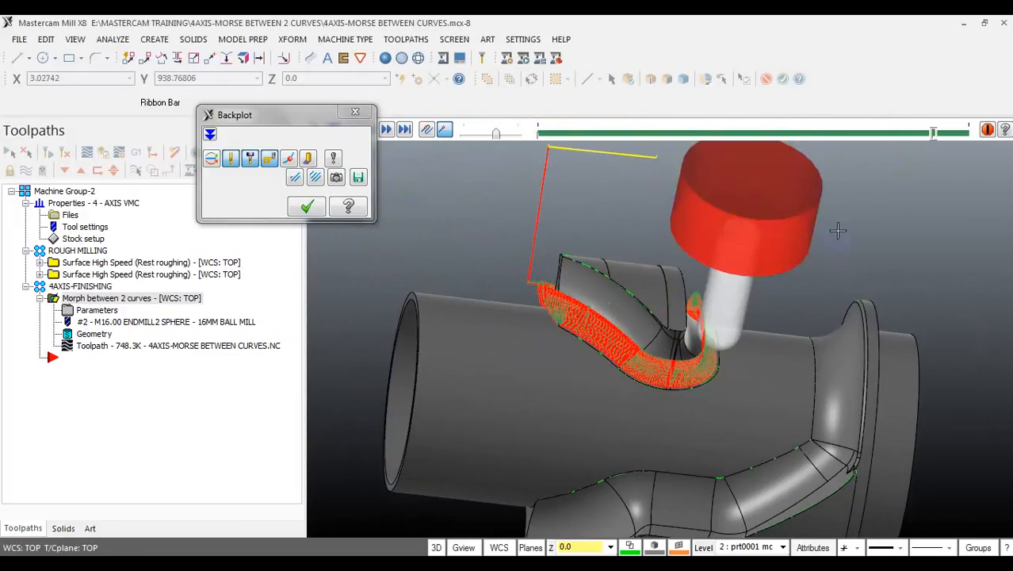
- Inspect the machined passes around the fin from another angle and close the Backplot
scroll(644, 392, down, 2)
middle_drag(628, 378, 330, 234)
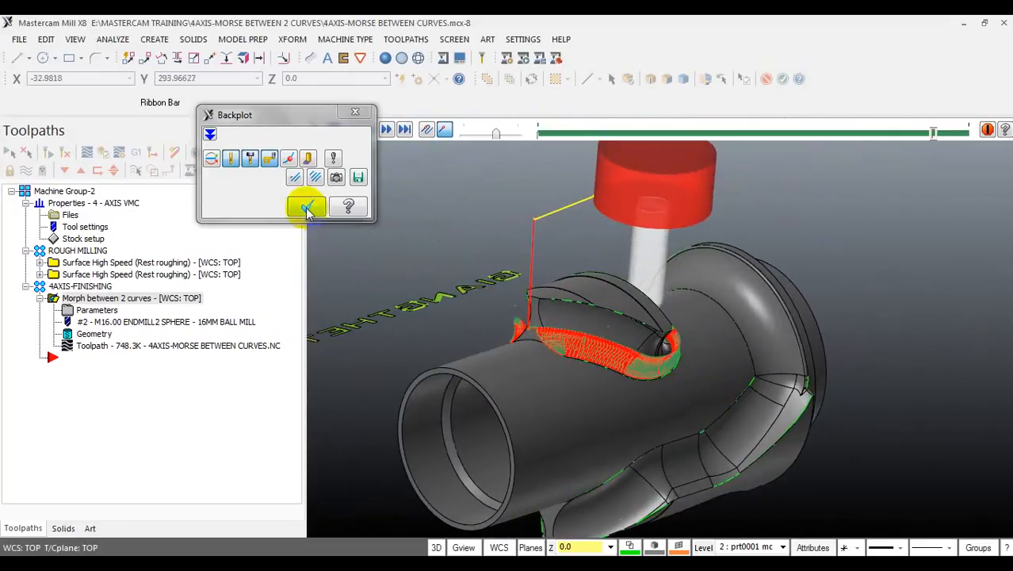
click(306, 207)
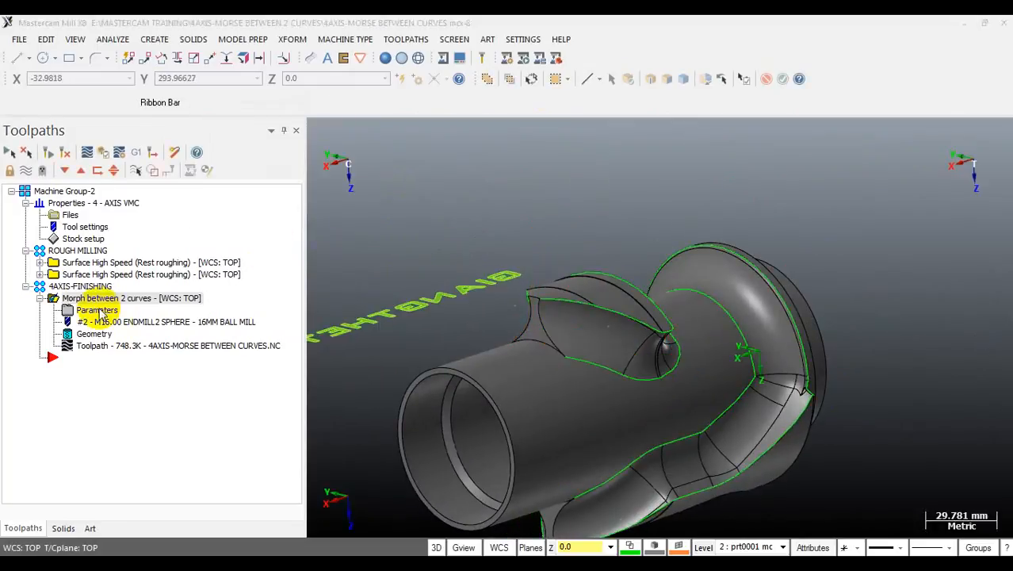
- Set the retract clearance cylinder's direction to Rotary Axis, accept the parameters and regenerate the Morph between 2 curves toolpath
click(94, 311)
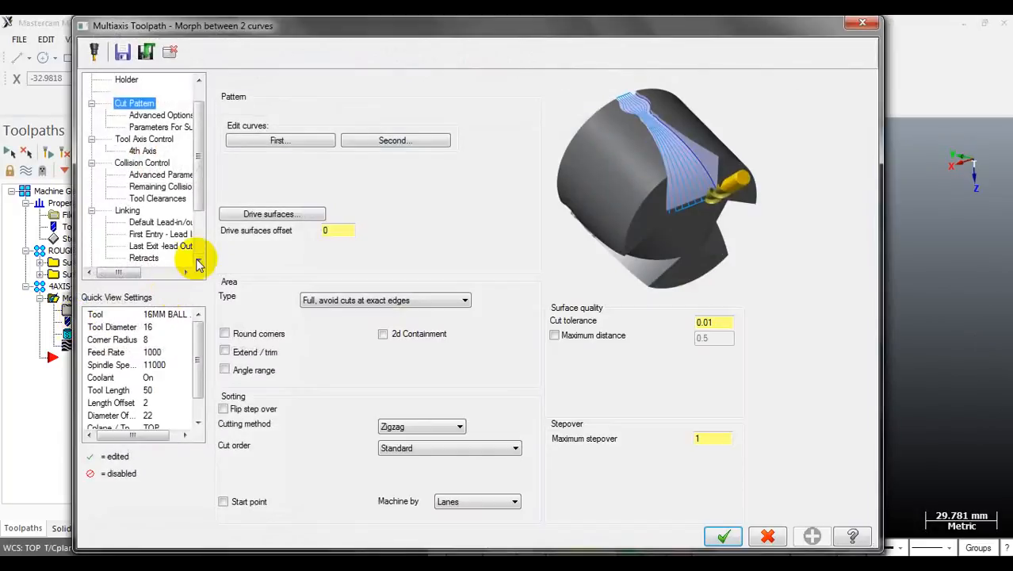
click(143, 257)
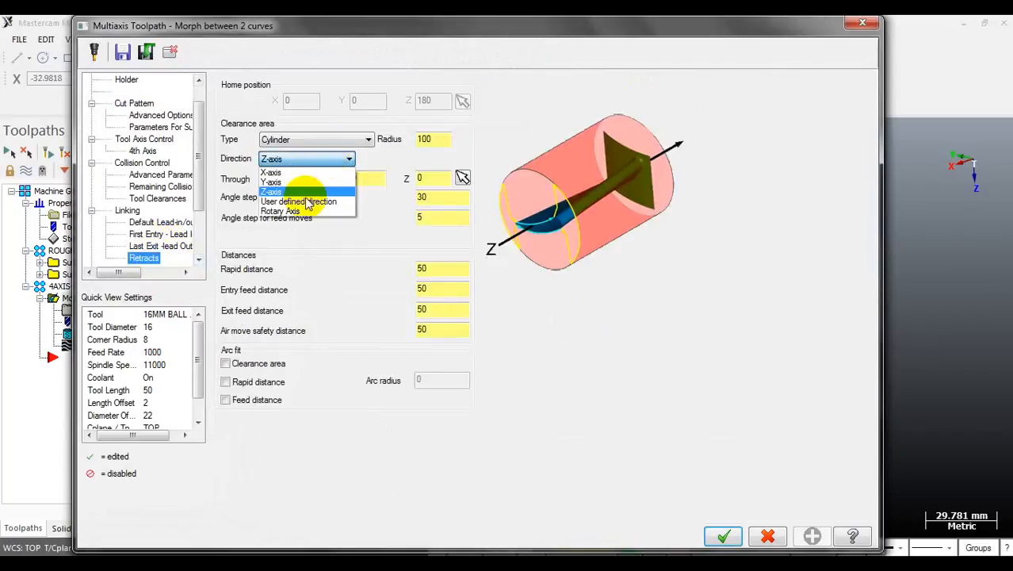
click(295, 212)
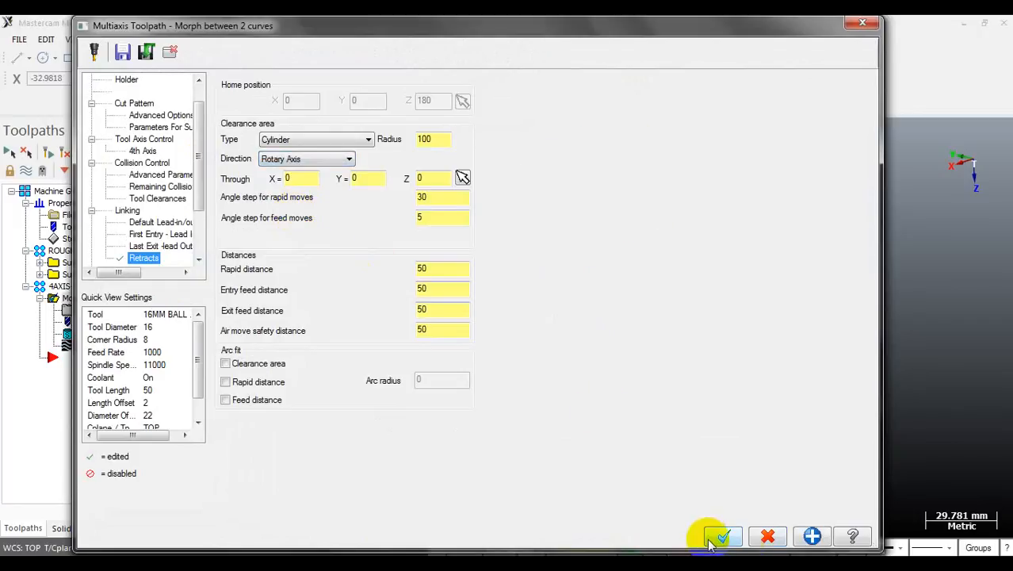
click(713, 538)
click(47, 152)
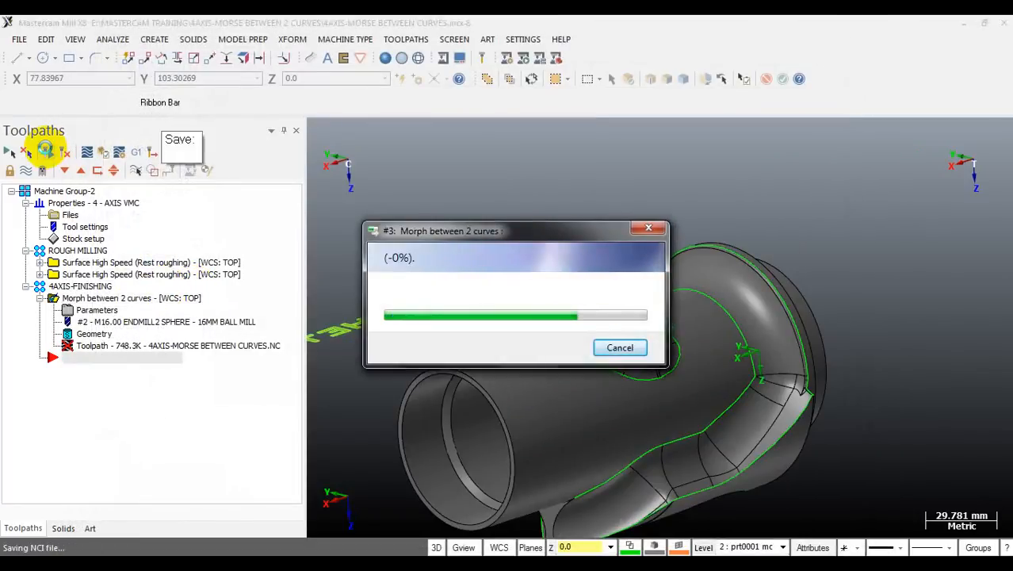
- Backplot the regenerated toolpath and step through its approach and first cutting moves
click(97, 349)
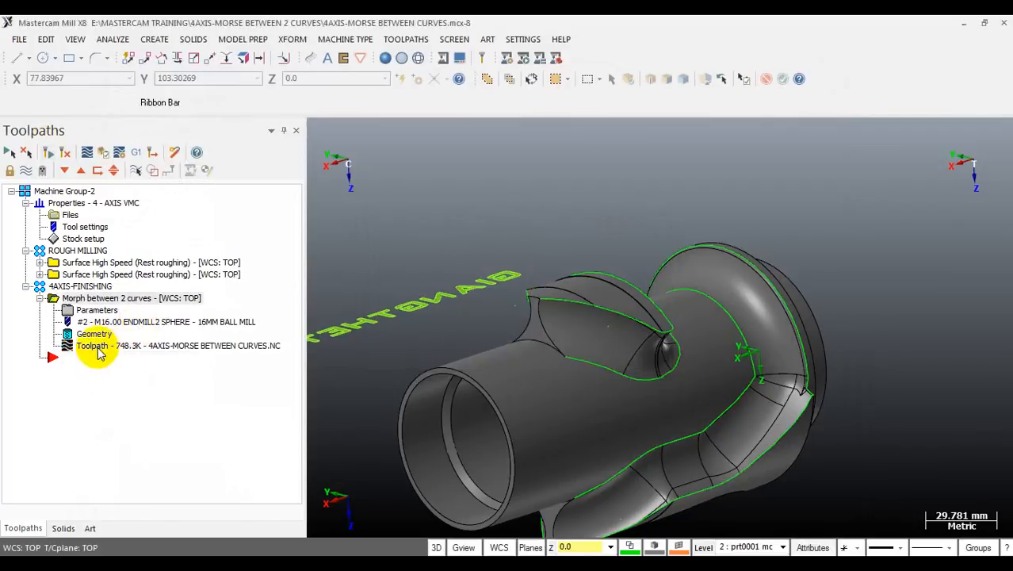
scroll(586, 279, down, 3)
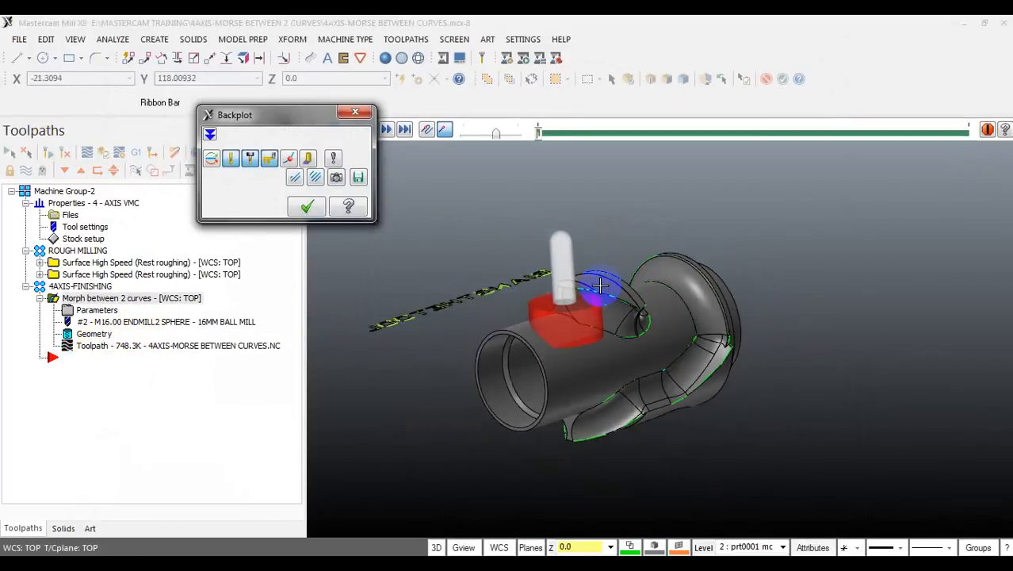
key(s)
key(s)
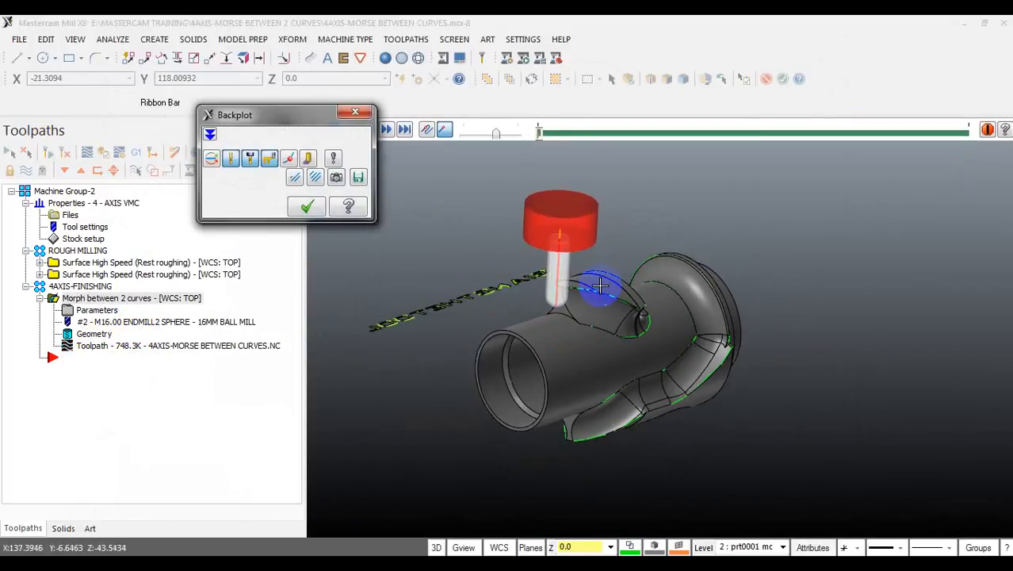
key(s)
key(s)
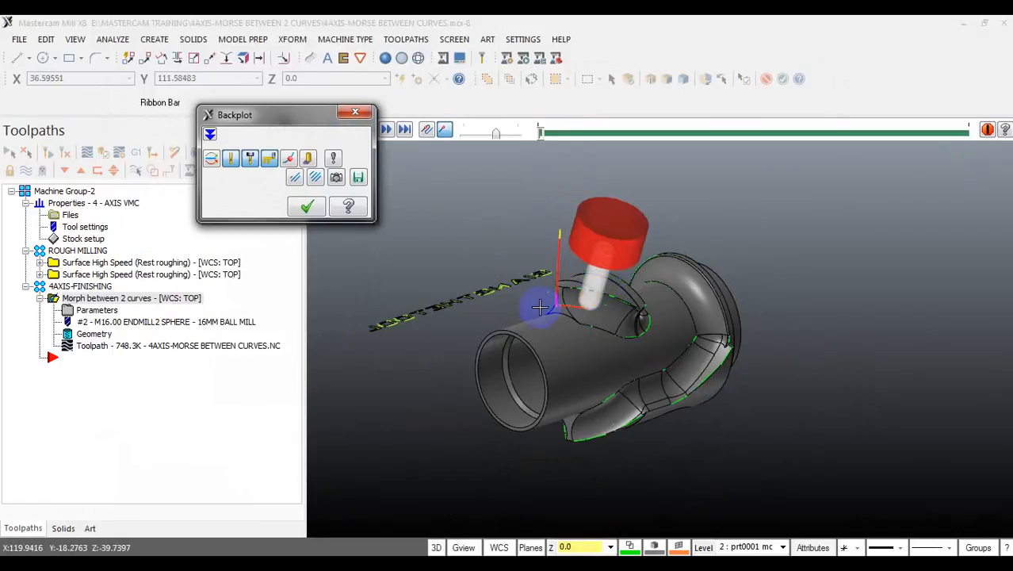
- Run the Backplot to the end of the toolpath, inspect the passes and entry and exit moves around the fin, and close it
drag(539, 133, 731, 133)
scroll(588, 321, up, 6)
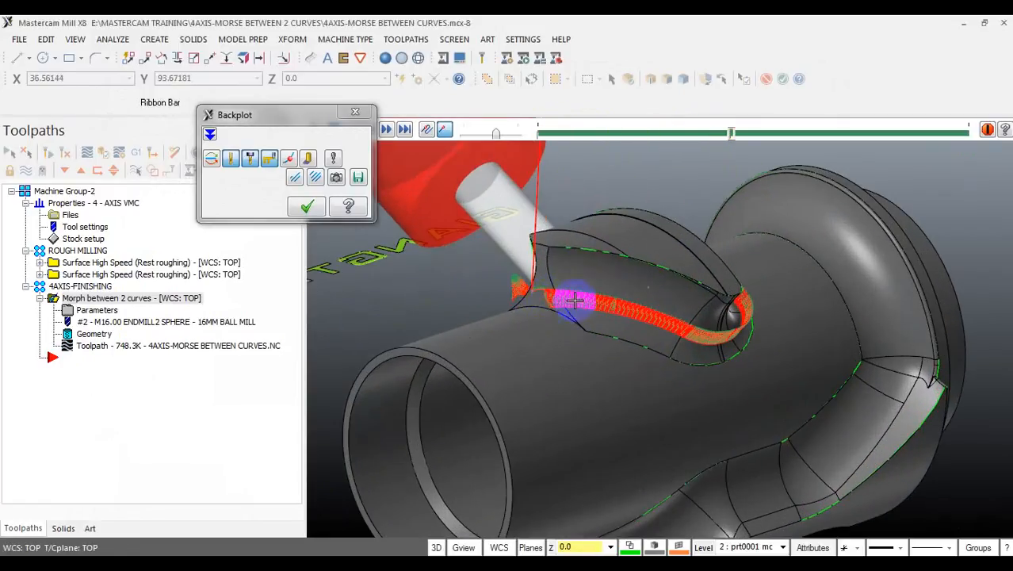
middle_drag(575, 300, 613, 313)
scroll(606, 260, up, 2)
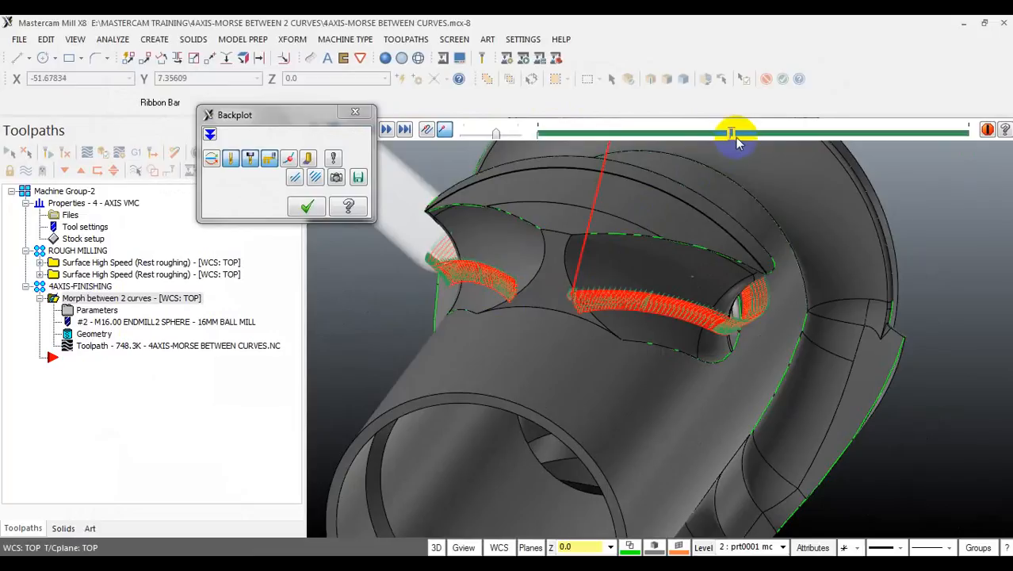
drag(733, 133, 968, 131)
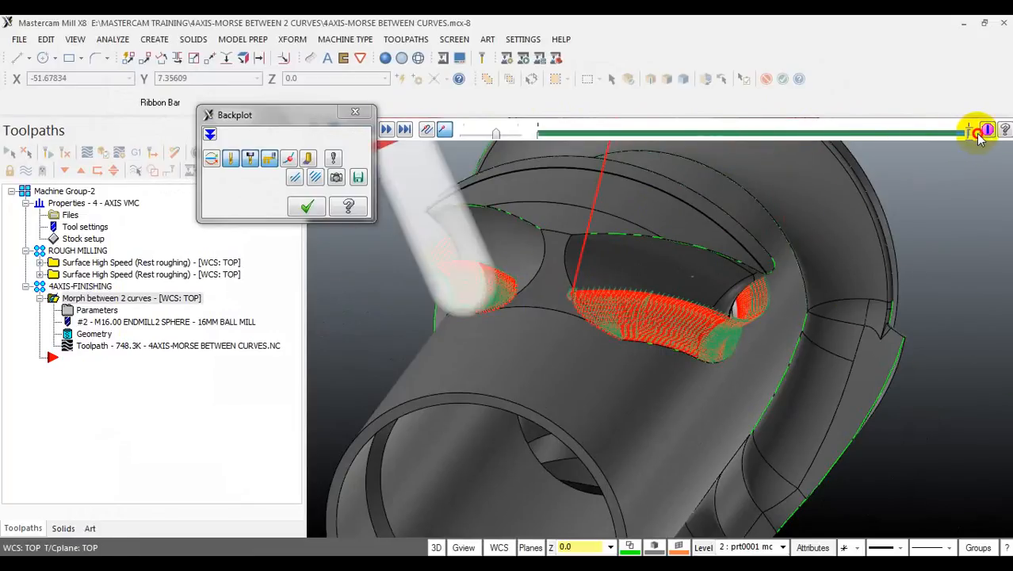
scroll(519, 325, up, 8)
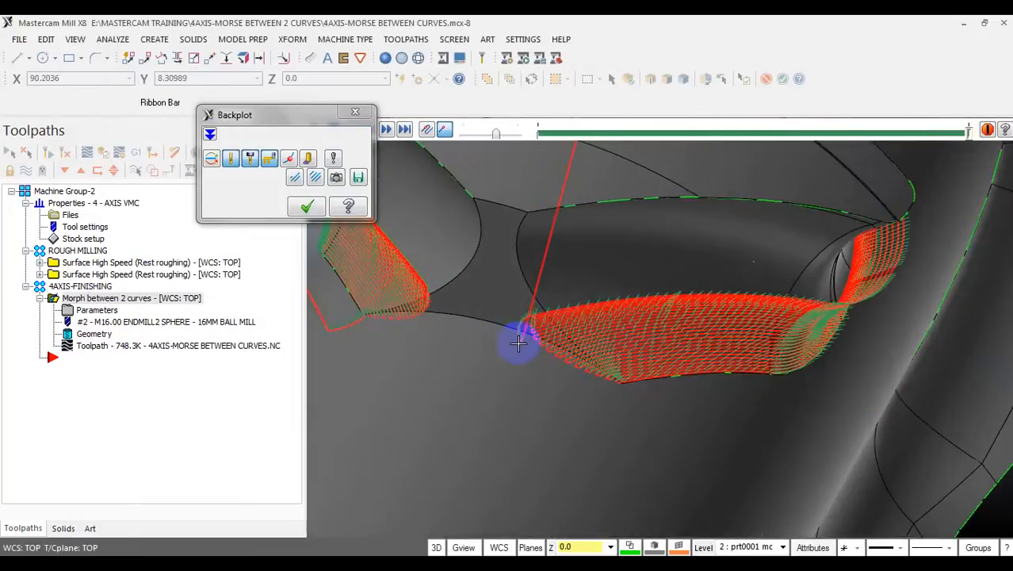
middle_drag(523, 342, 508, 290)
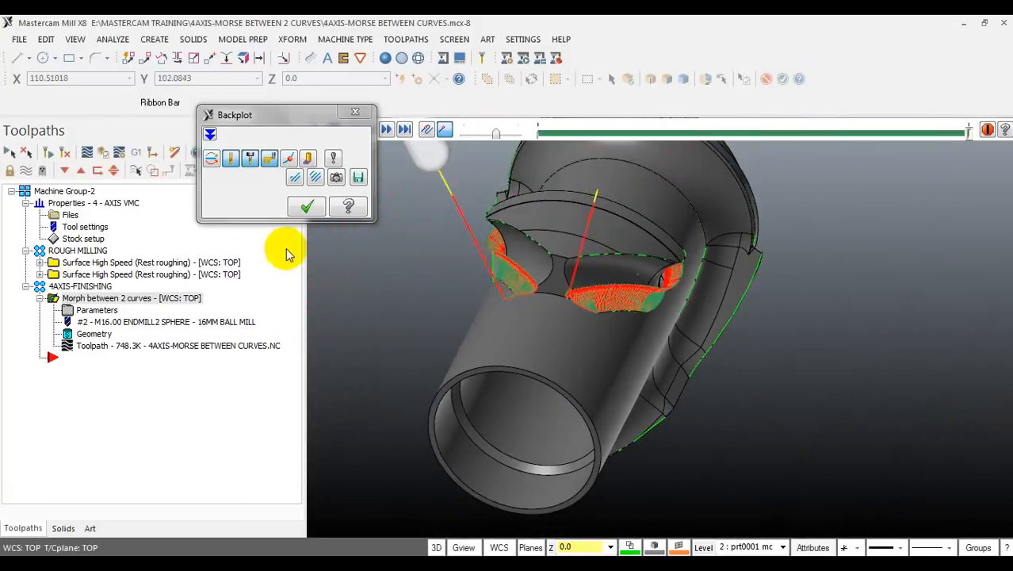
click(305, 209)
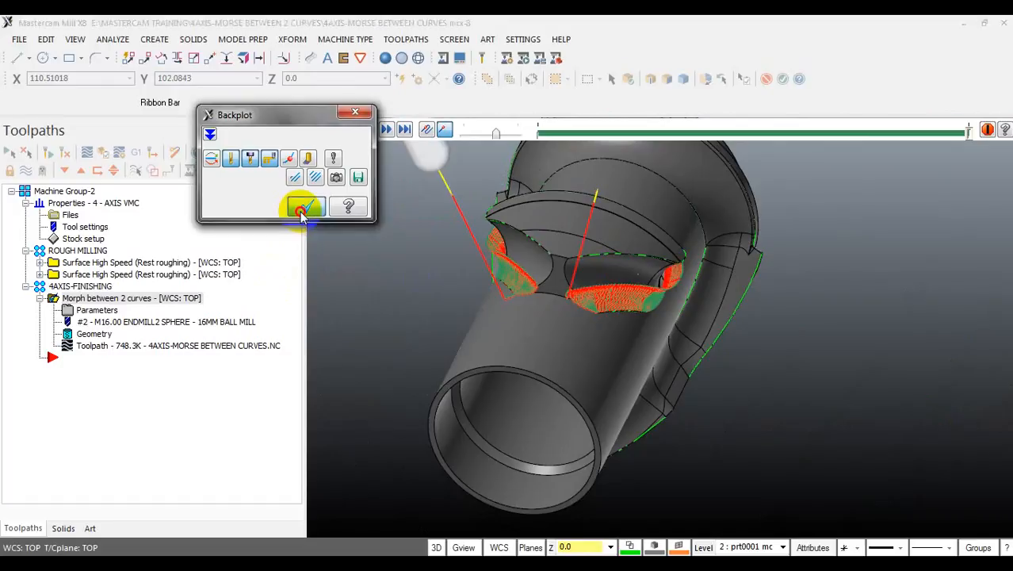
- Duplicate the Morph between 2 curves operation within the 4AXIS-FINISHING group
mouse_move(506, 333)
middle_down()
mouse_move(520, 346)
mouse_move(493, 319)
mouse_move(503, 322)
middle_up()
scroll(387, 274, down, 4)
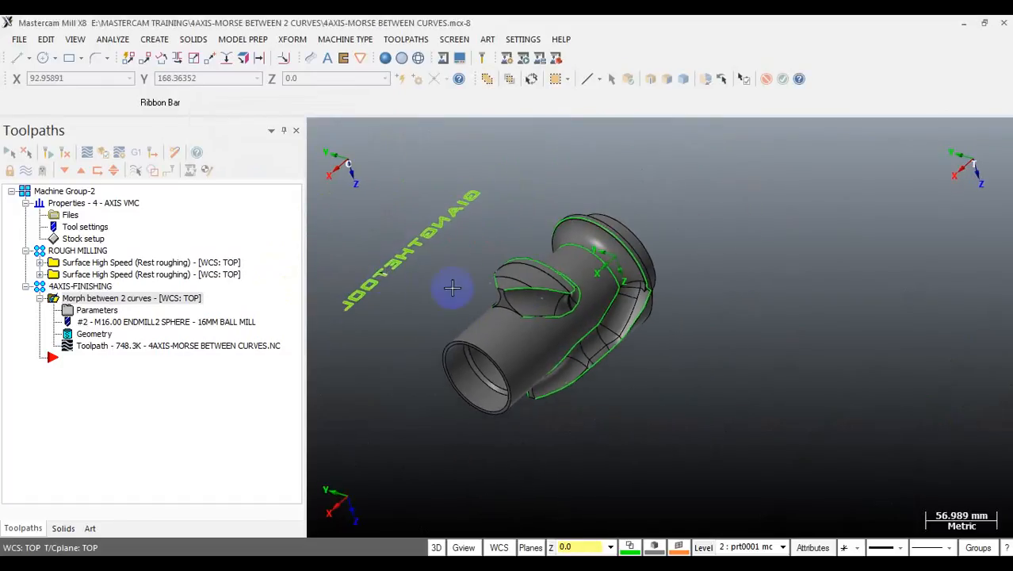
click(41, 300)
scroll(527, 298, up, 3)
middle_drag(591, 303, 571, 349)
right_click(74, 301)
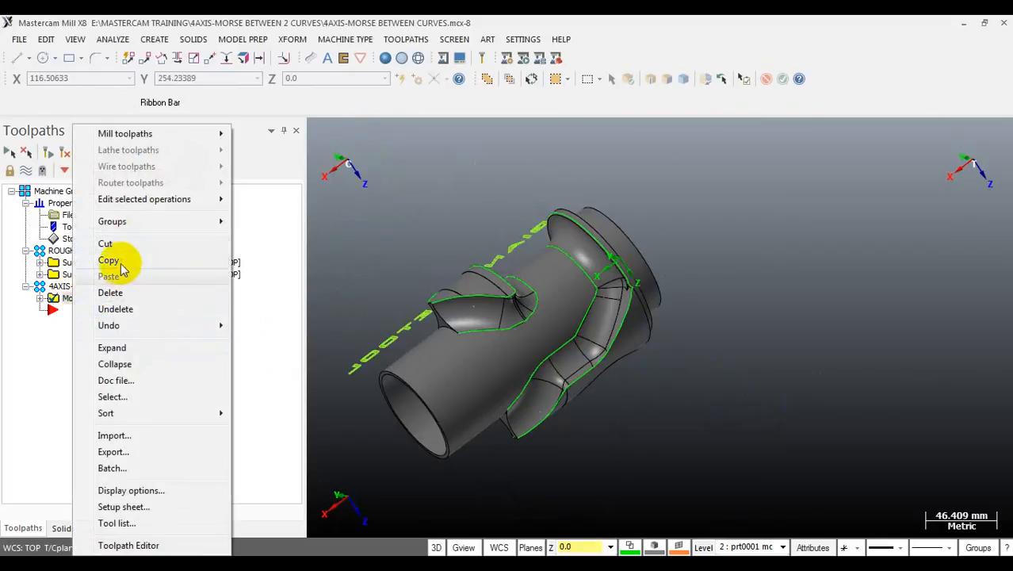
click(121, 268)
right_click(85, 304)
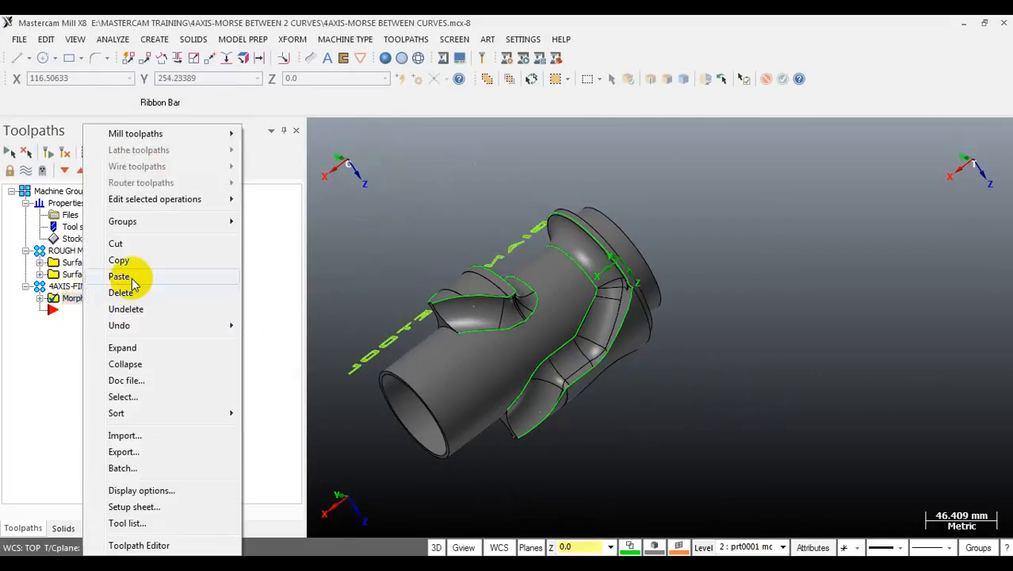
click(119, 276)
- Replace the copied operation's first curve with a chain along the flange-side edge of the long curved rib
click(40, 274)
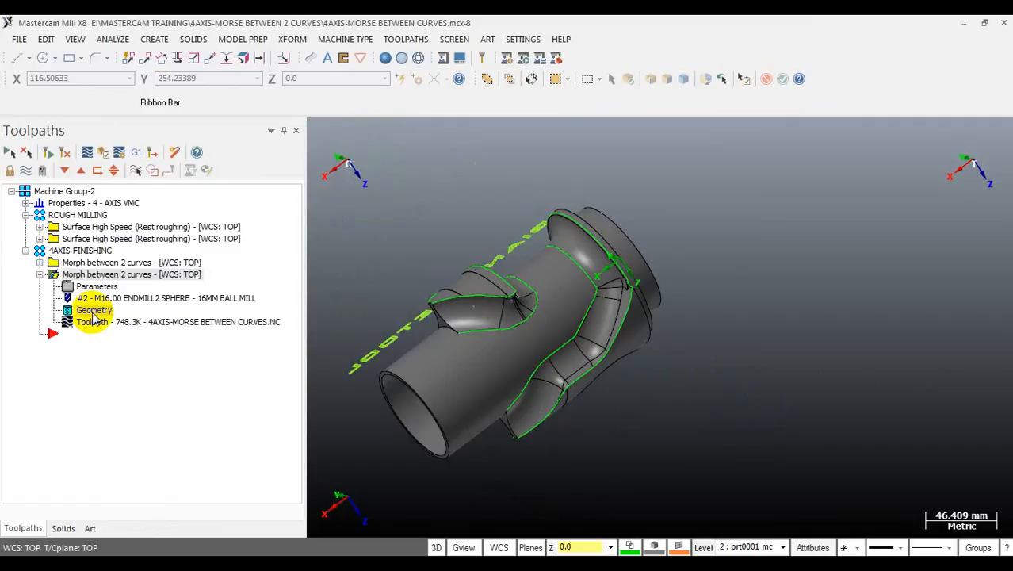
click(92, 314)
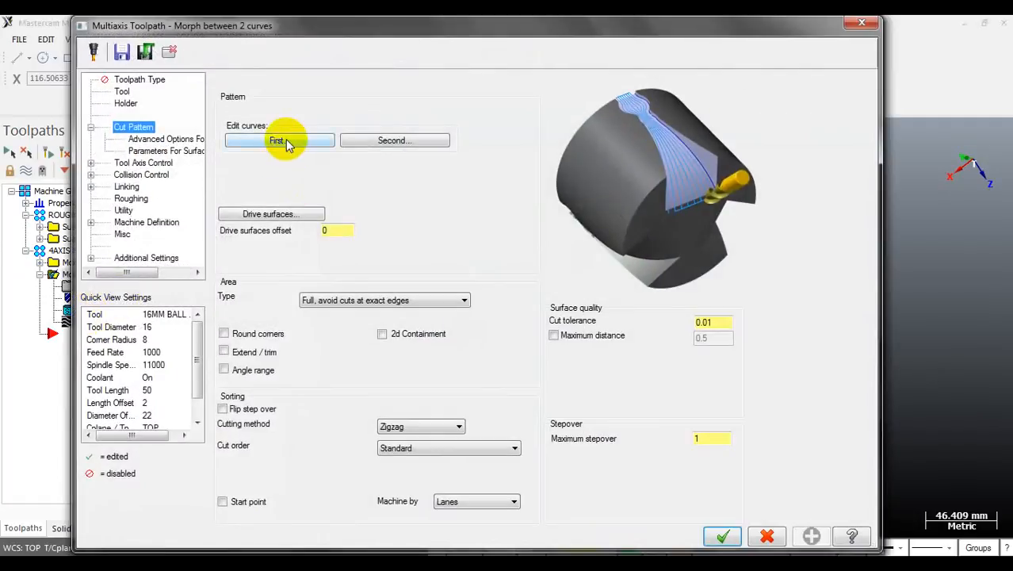
click(285, 141)
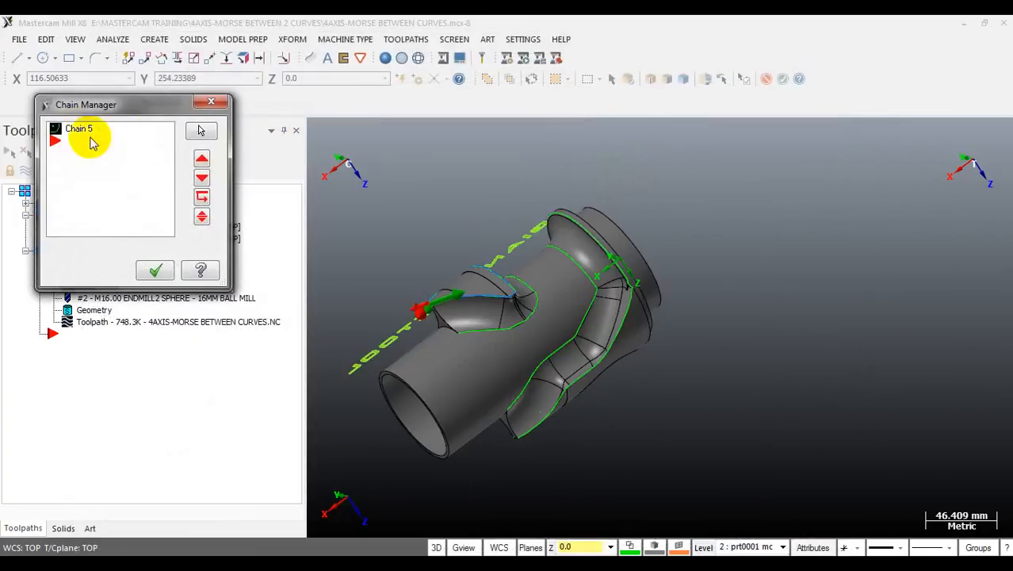
key(Delete)
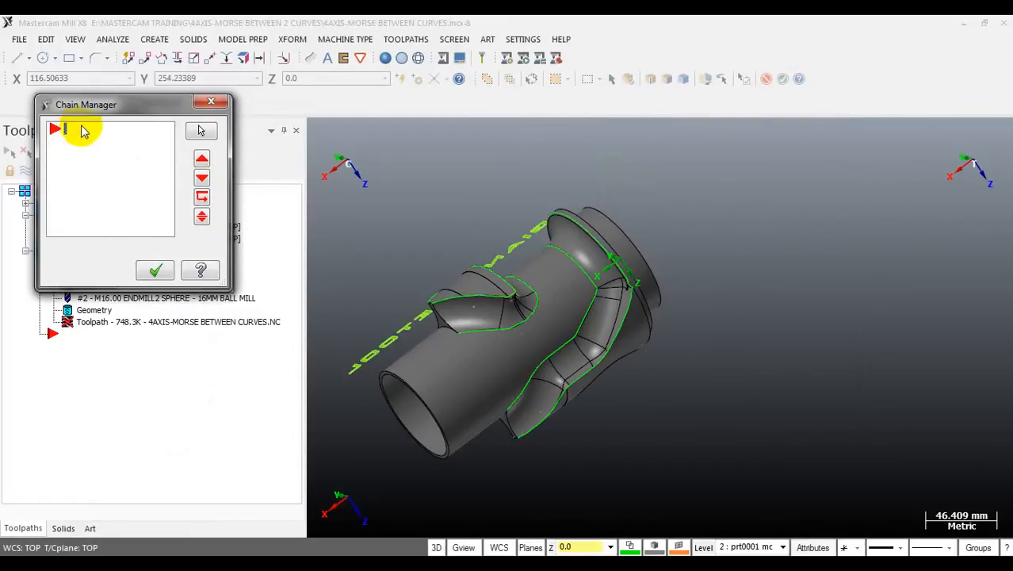
right_click(106, 141)
click(147, 145)
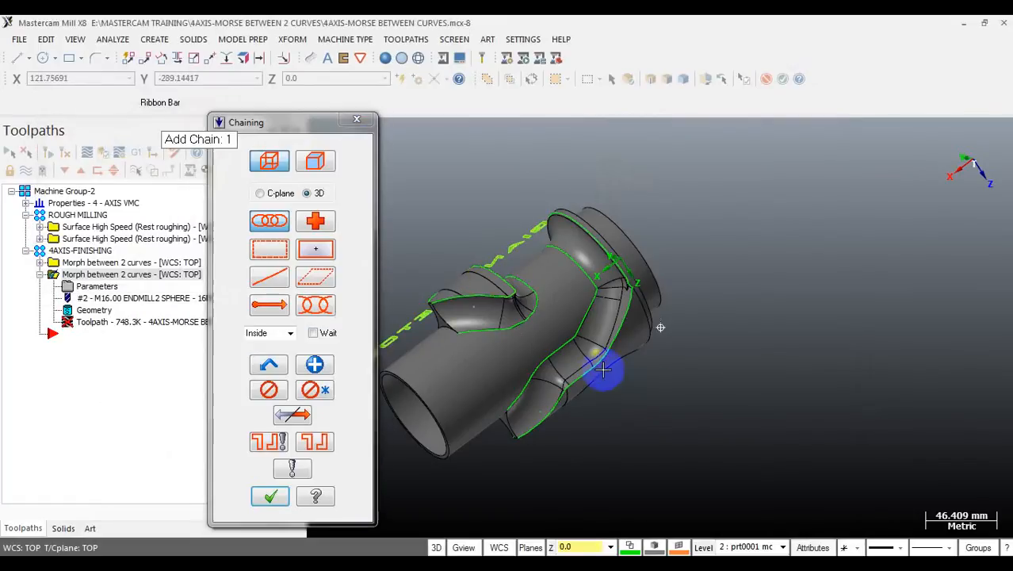
middle_drag(606, 368, 488, 290)
scroll(488, 290, up, 7)
middle_drag(516, 325, 602, 344)
scroll(602, 344, down, 4)
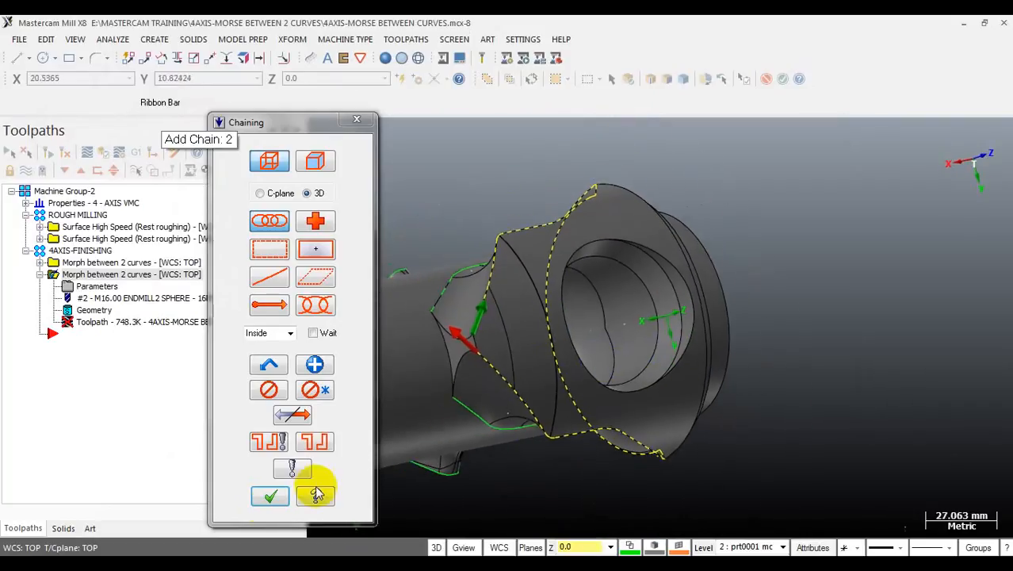
click(268, 496)
click(155, 271)
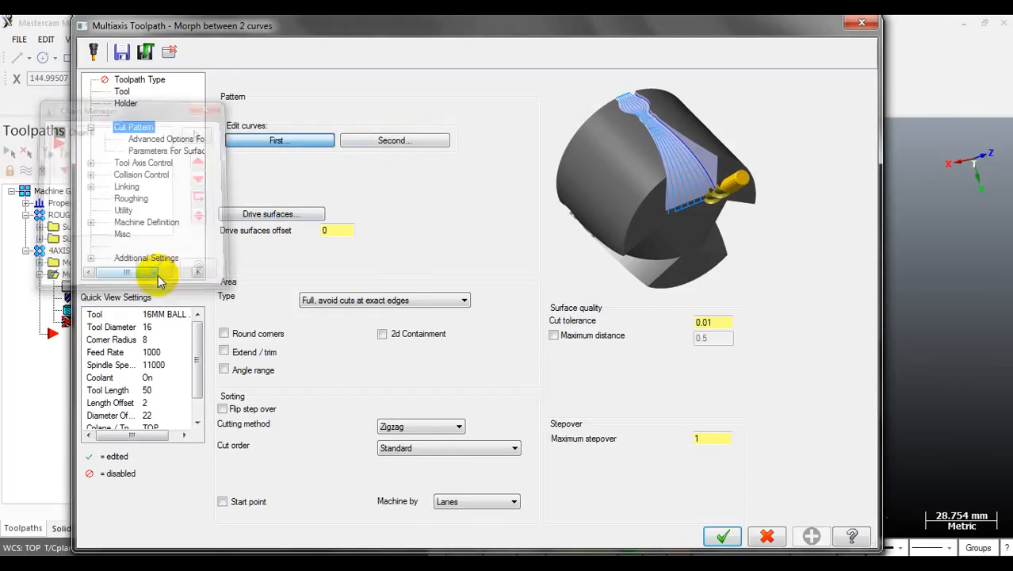
- Rechain the copied operation's second curve along the long curved rib's lower edge, where it meets the cylindrical body
click(414, 141)
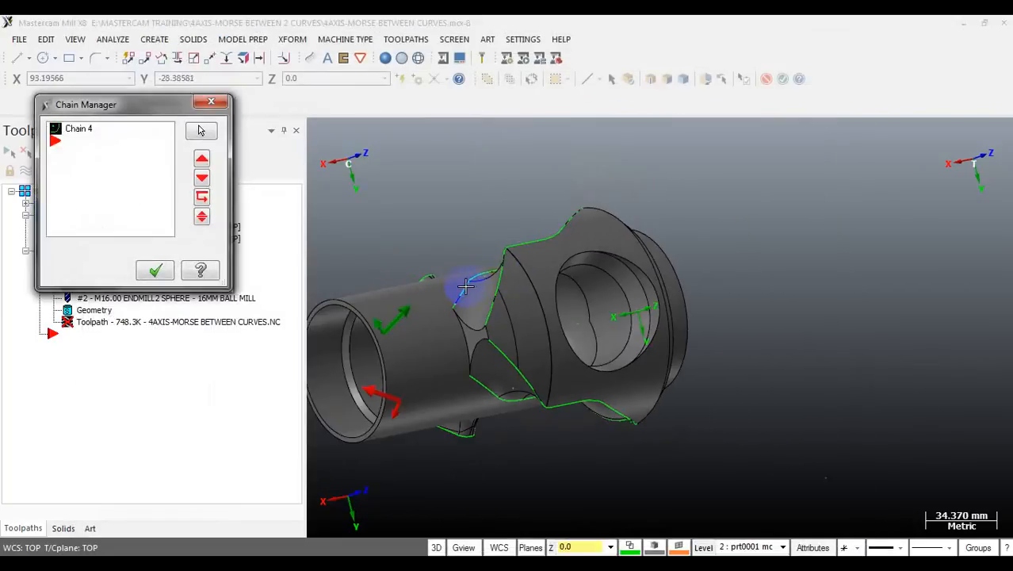
right_click(119, 142)
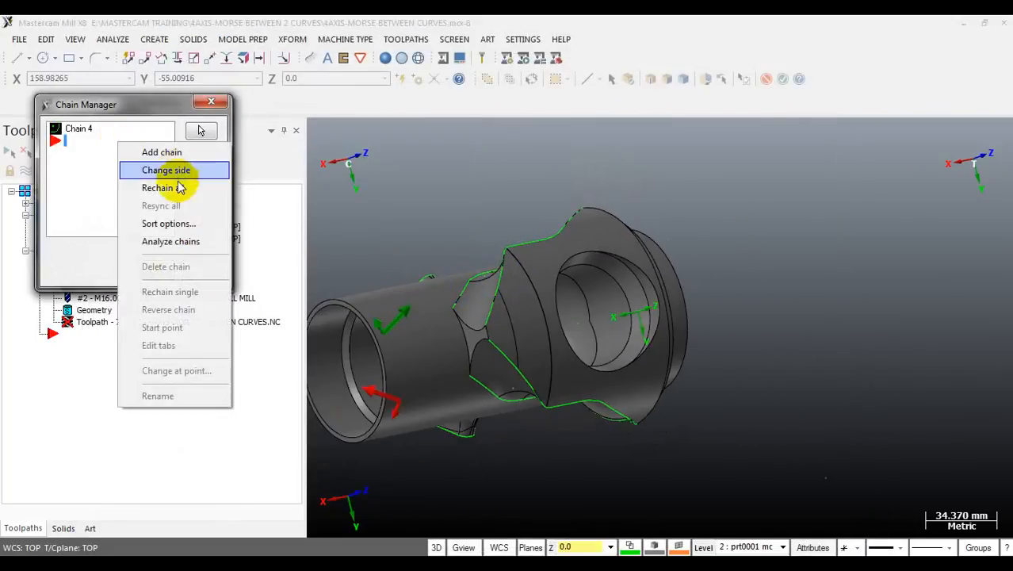
click(176, 189)
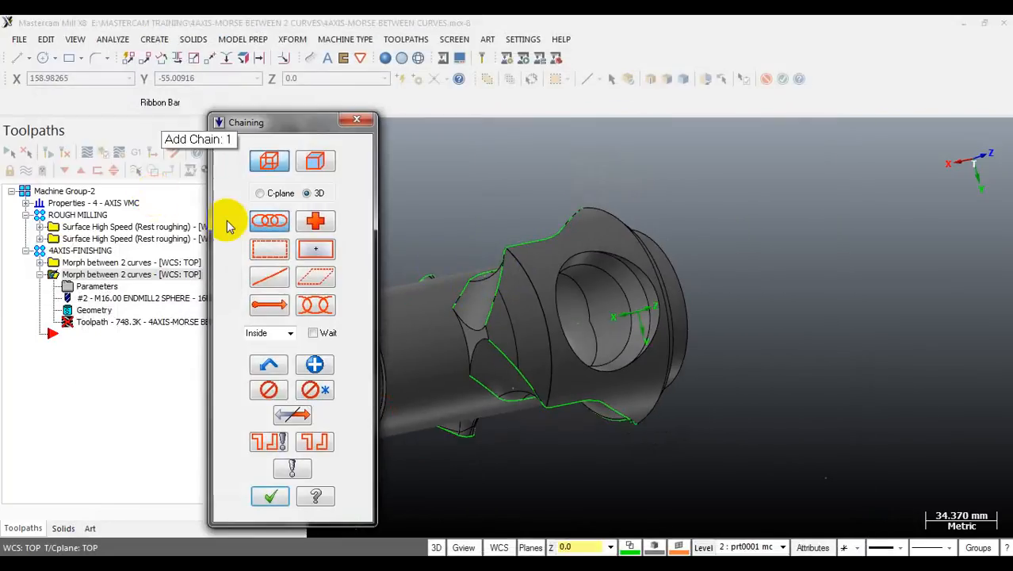
click(459, 294)
scroll(477, 307, down, 1)
middle_drag(471, 310, 453, 285)
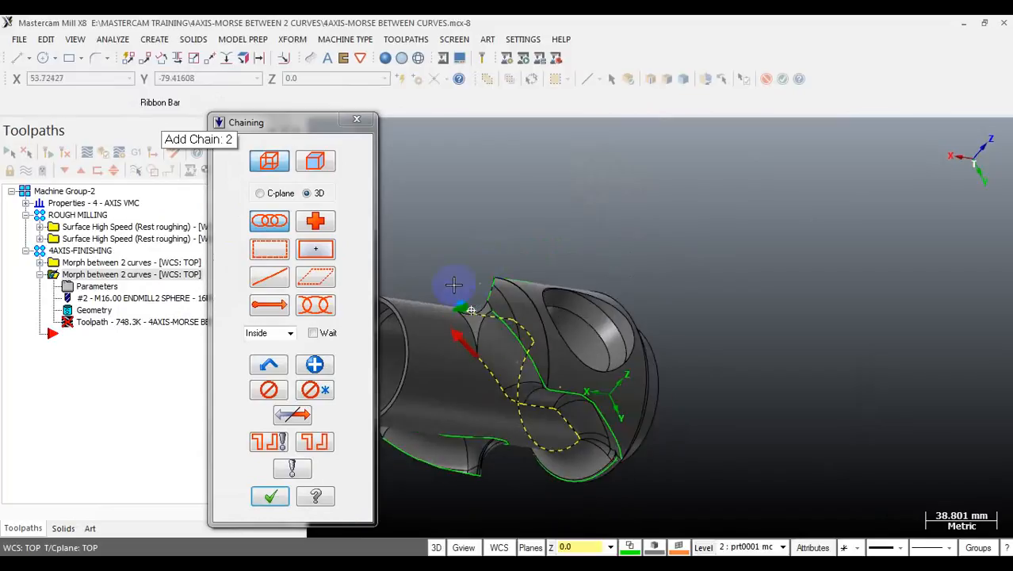
click(274, 495)
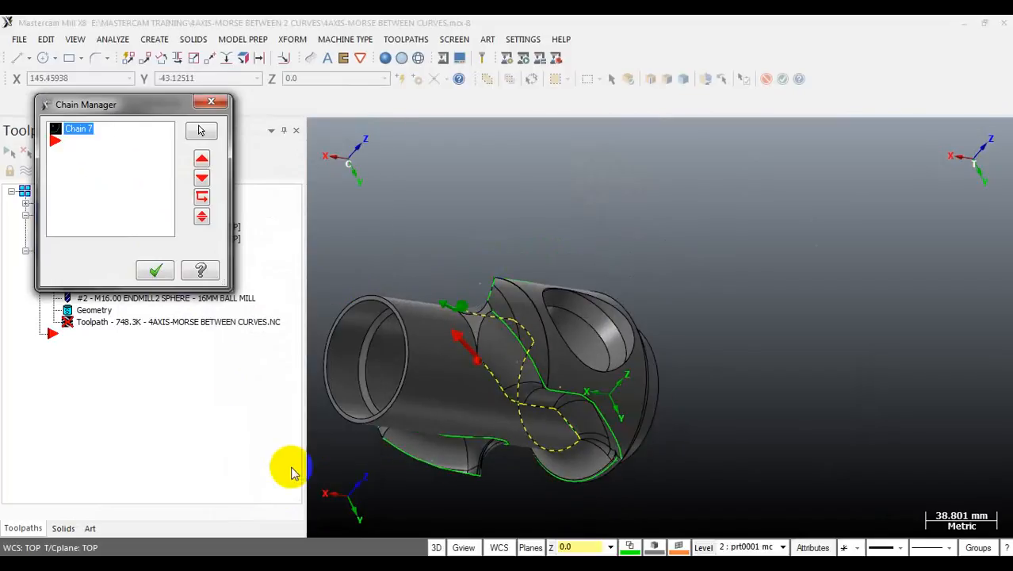
click(154, 271)
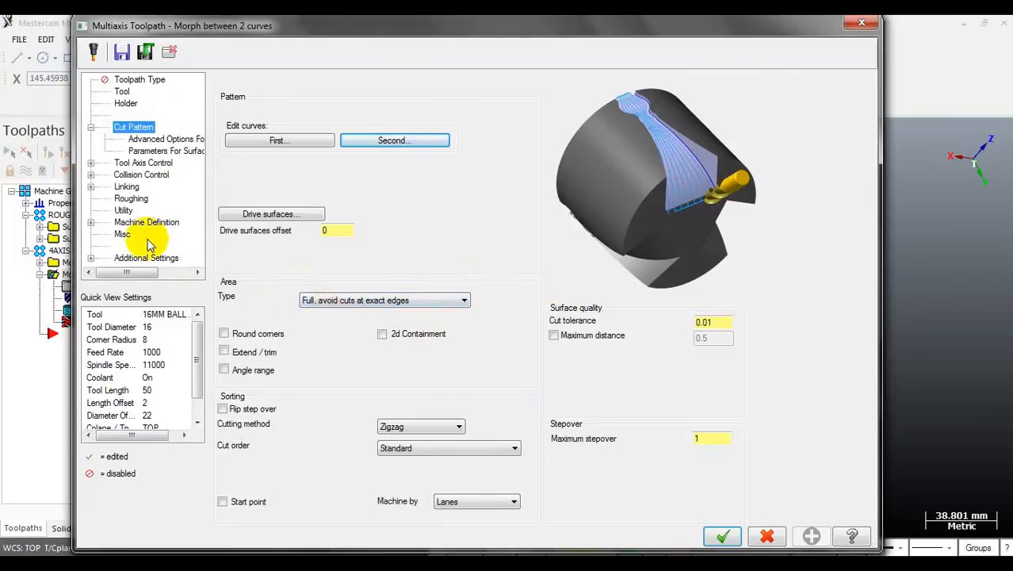
- Accept the copied operation's parameters and regenerate its toolpath
click(723, 537)
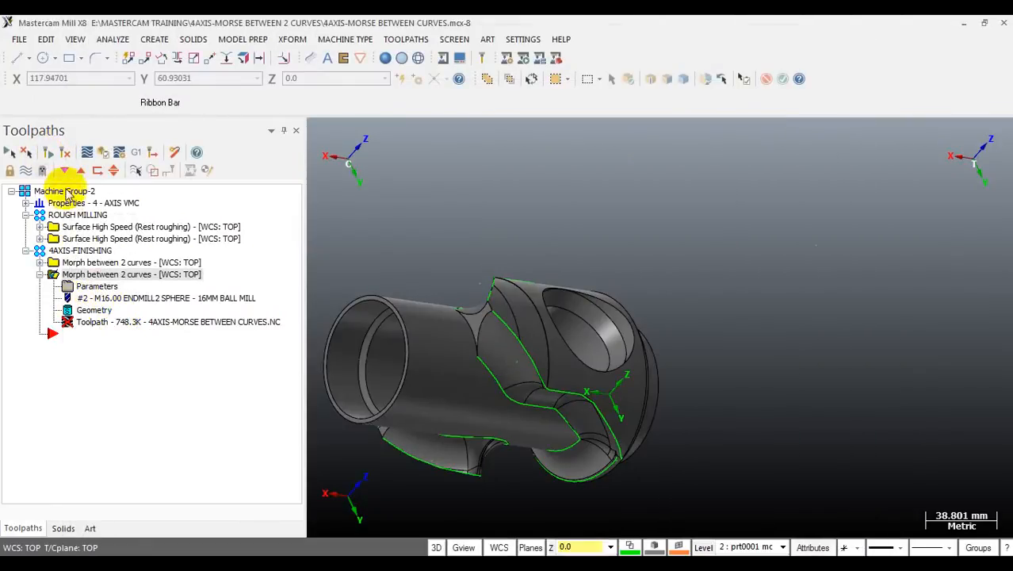
click(47, 155)
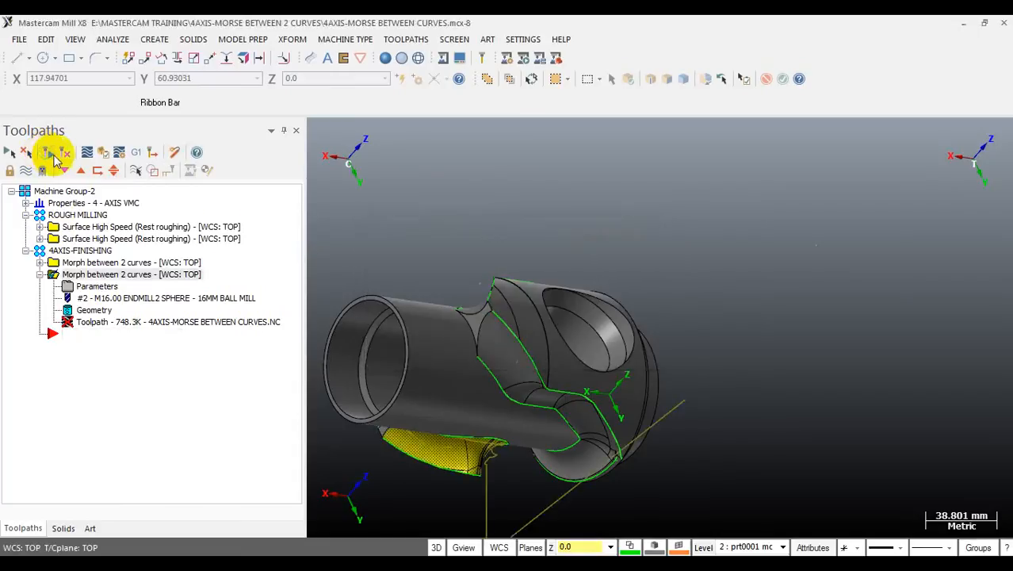
middle_drag(542, 422, 443, 325)
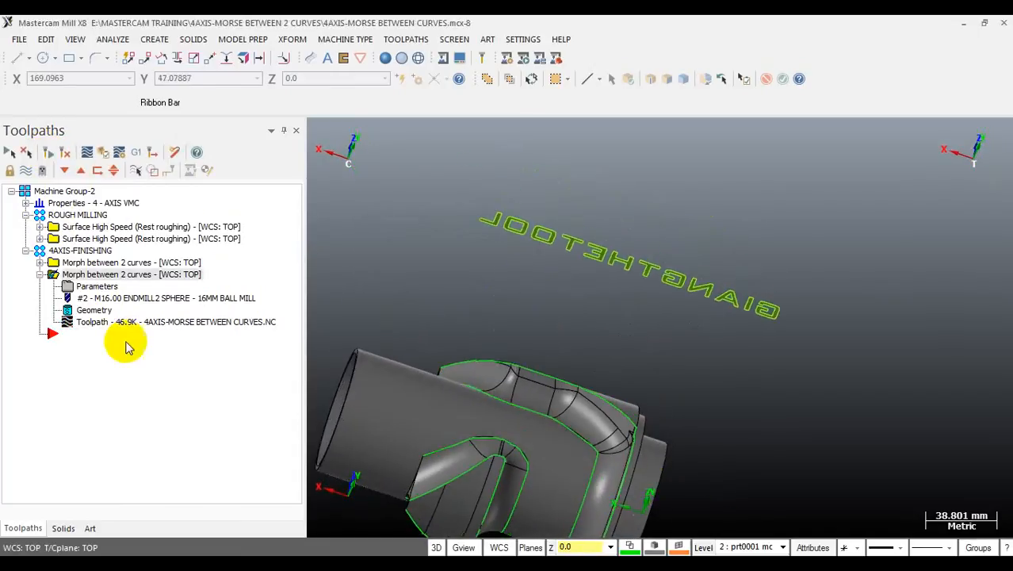
- Remove all existing drive surfaces from the copied Morph between 2 curves operation
click(95, 310)
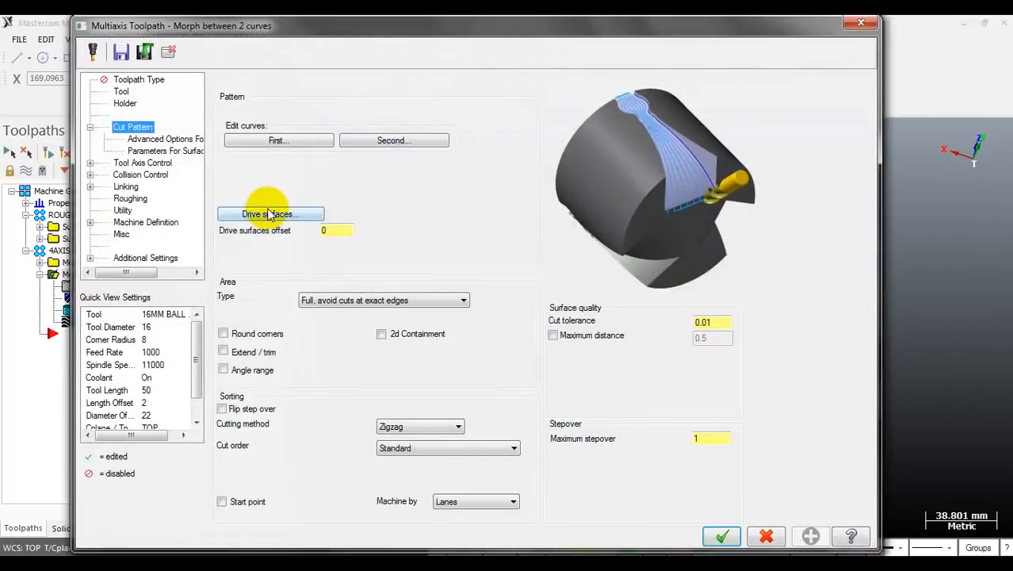
click(269, 215)
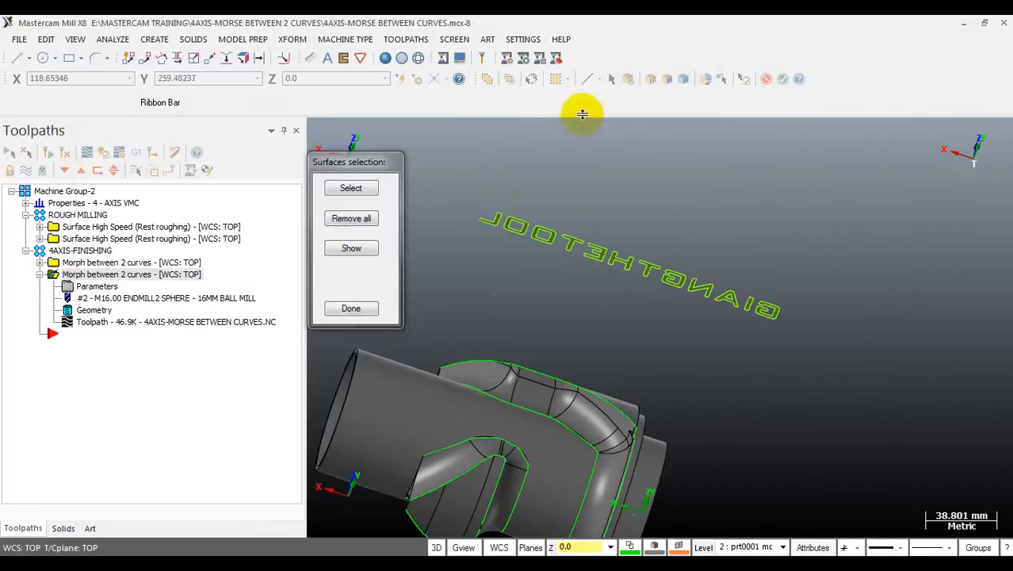
click(361, 222)
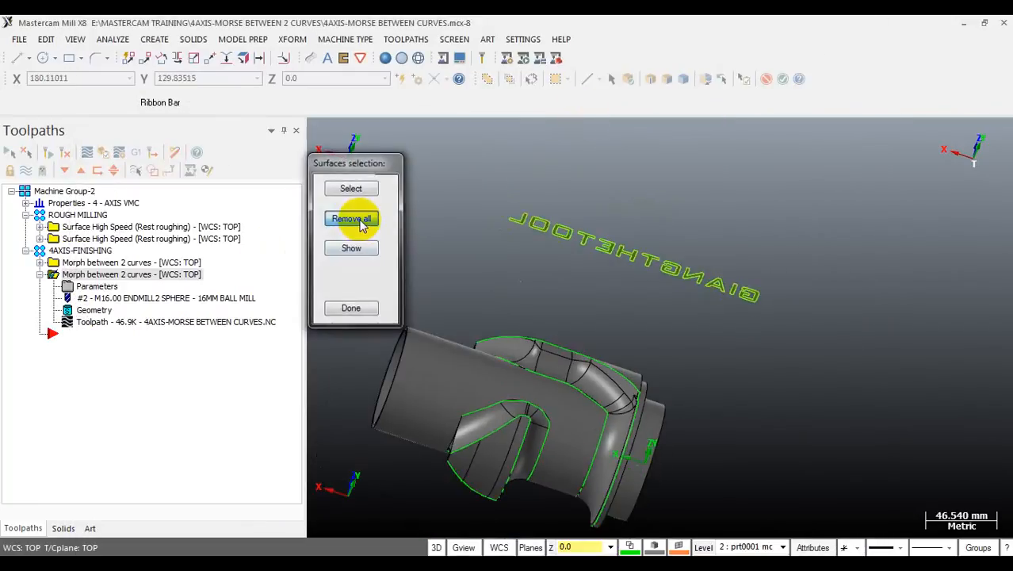
- Select new solid-face drive surfaces along the long curved rib, from its free end through the bends, including the narrow strips along its edge
click(351, 188)
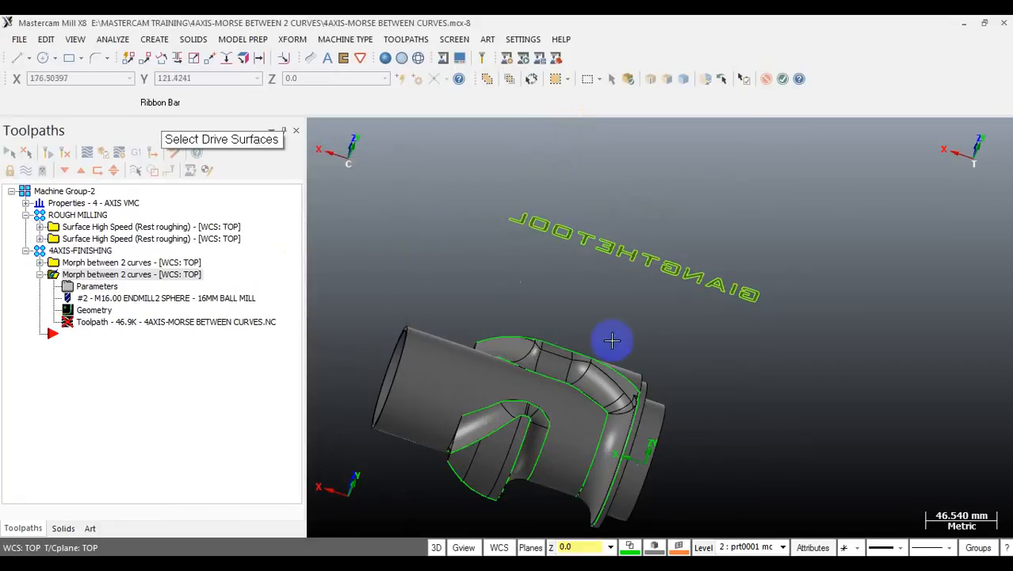
click(626, 83)
scroll(554, 350, up, 6)
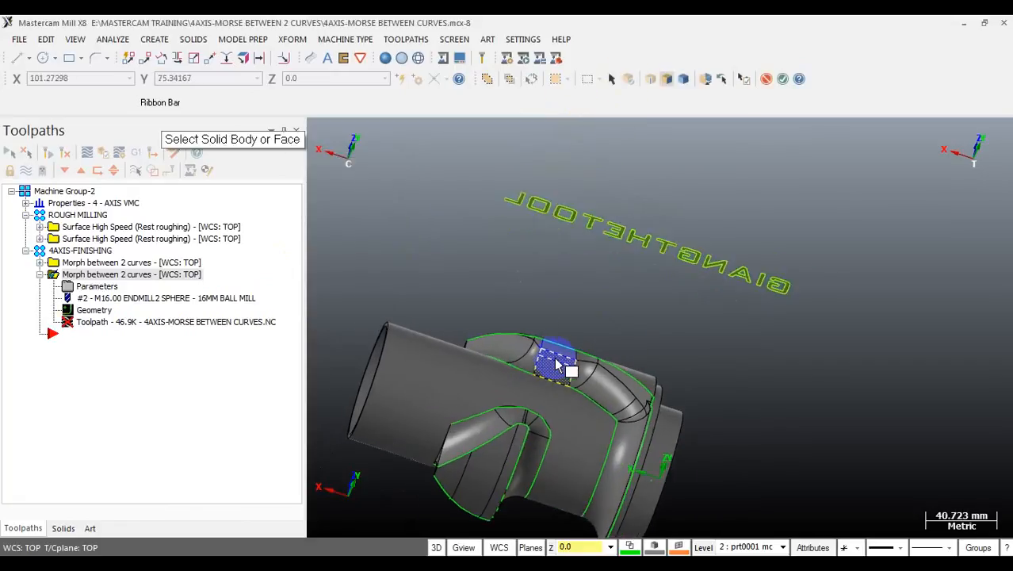
middle_drag(467, 367, 477, 333)
click(477, 333)
scroll(551, 369, up, 4)
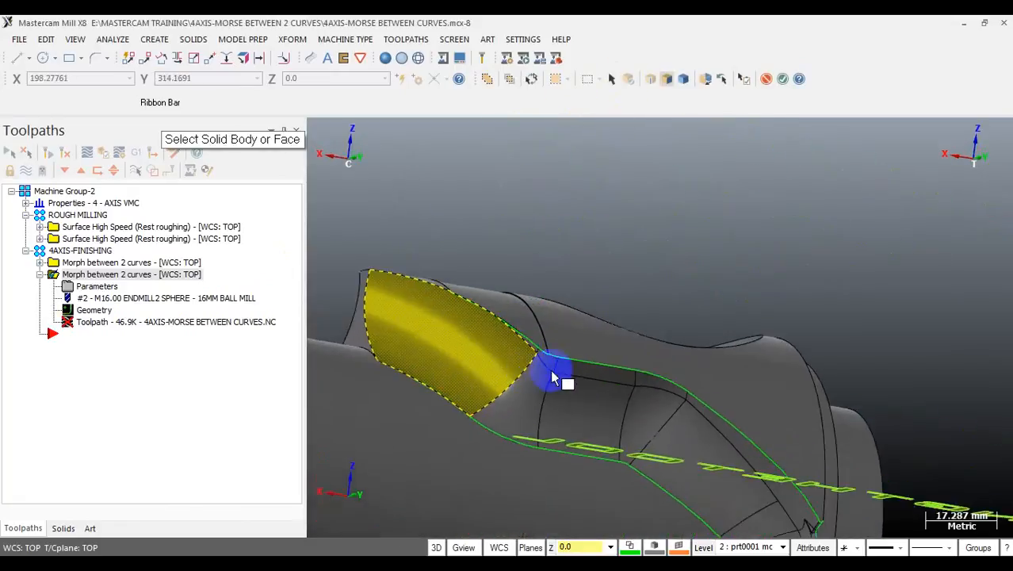
click(529, 349)
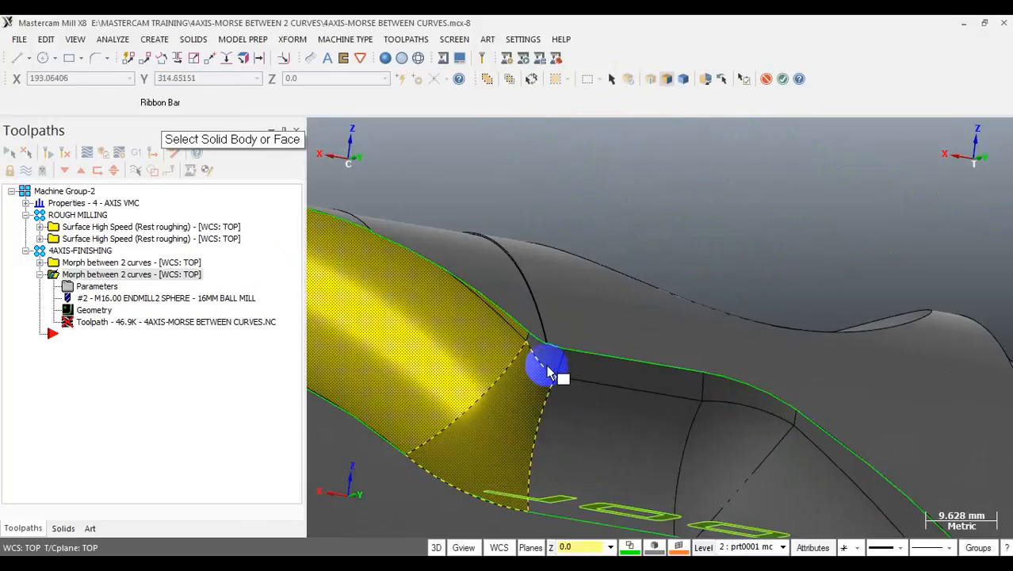
click(587, 382)
click(572, 438)
click(723, 429)
click(735, 397)
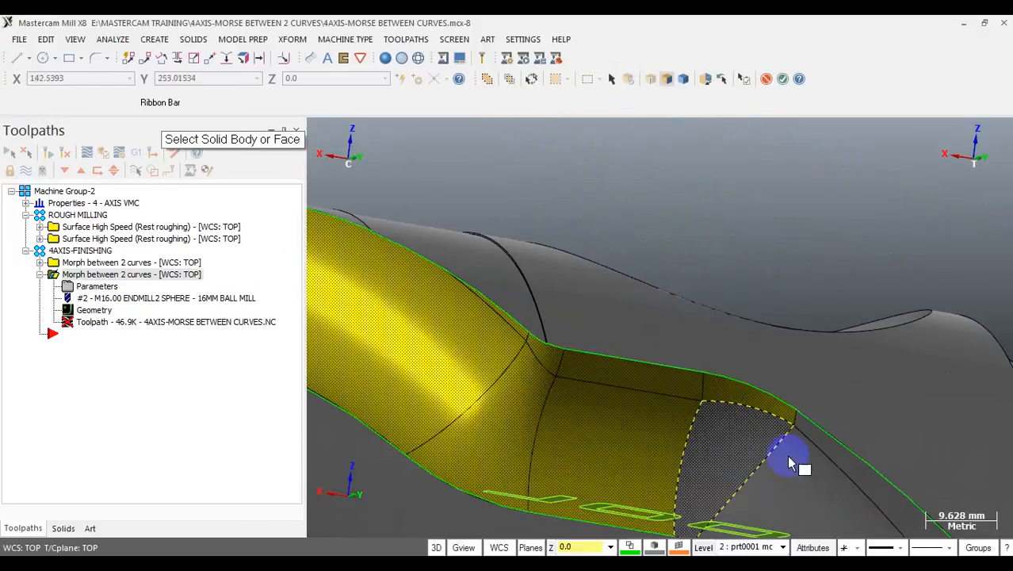
click(808, 443)
click(816, 445)
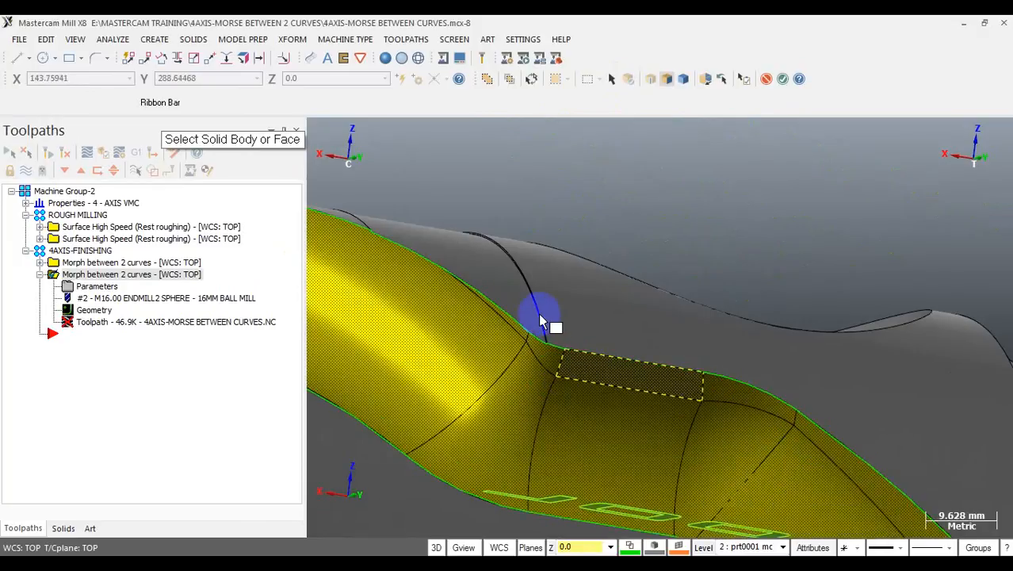
- Add the blend and small sliver faces at the rib's corner beside the flange to the drive surfaces
scroll(544, 320, down, 4)
scroll(780, 491, up, 2)
scroll(780, 489, up, 2)
click(718, 421)
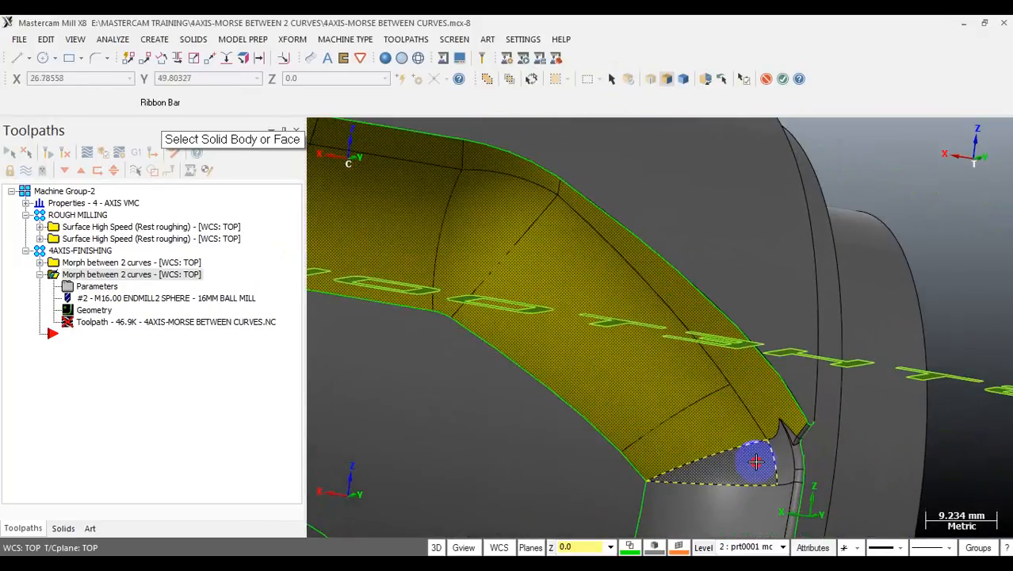
click(756, 460)
click(781, 452)
scroll(794, 458, up, 1)
scroll(795, 460, up, 2)
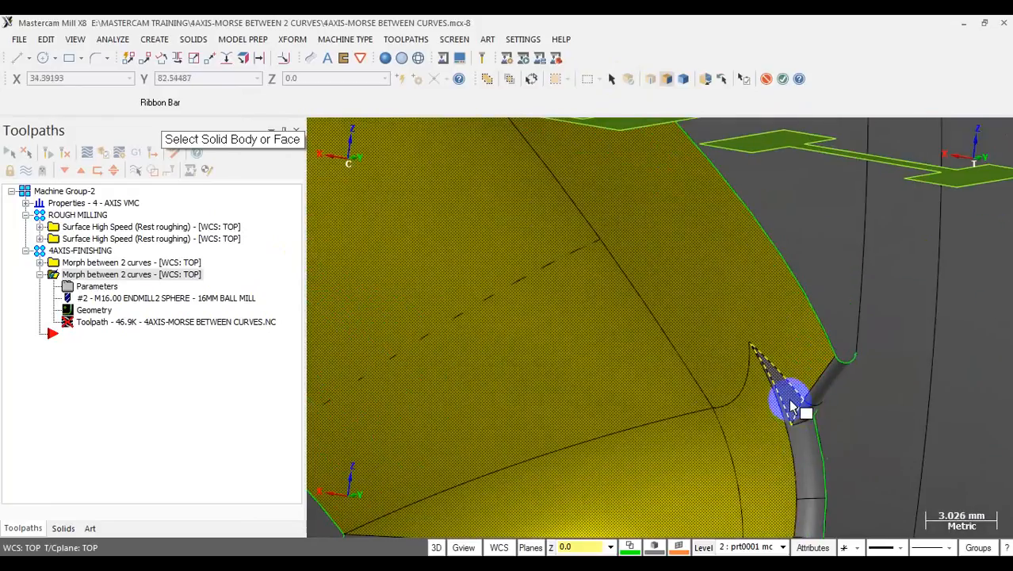
click(806, 441)
middle_drag(816, 431, 770, 450)
click(808, 397)
scroll(767, 346, down, 2)
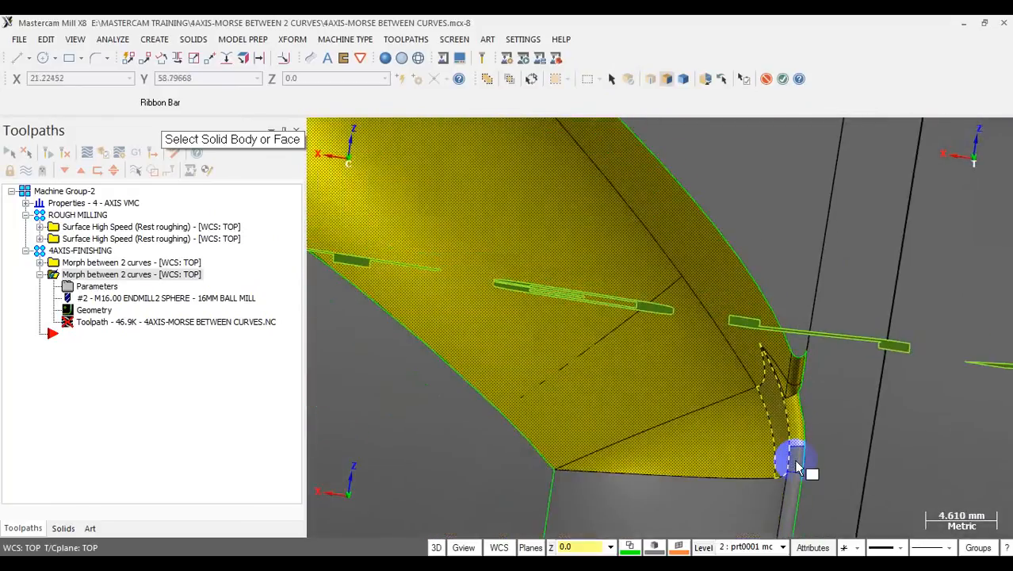
- Add the rib face running along the flange and the faces of the matching rib branch on the opposite side to the drive surfaces
scroll(640, 361, down, 3)
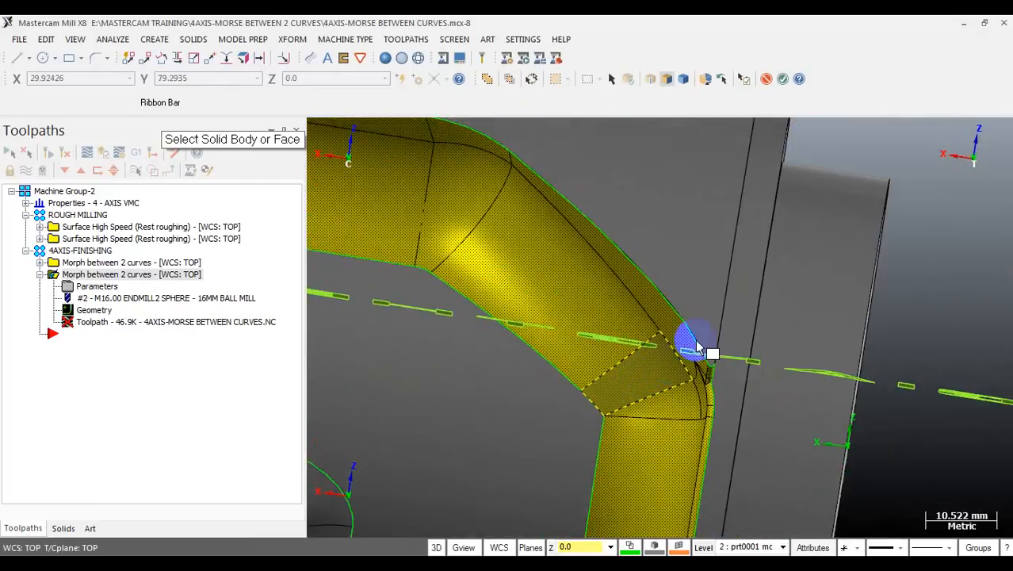
scroll(642, 323, down, 5)
middle_drag(657, 434, 515, 493)
click(446, 428)
click(482, 426)
scroll(493, 486, up, 3)
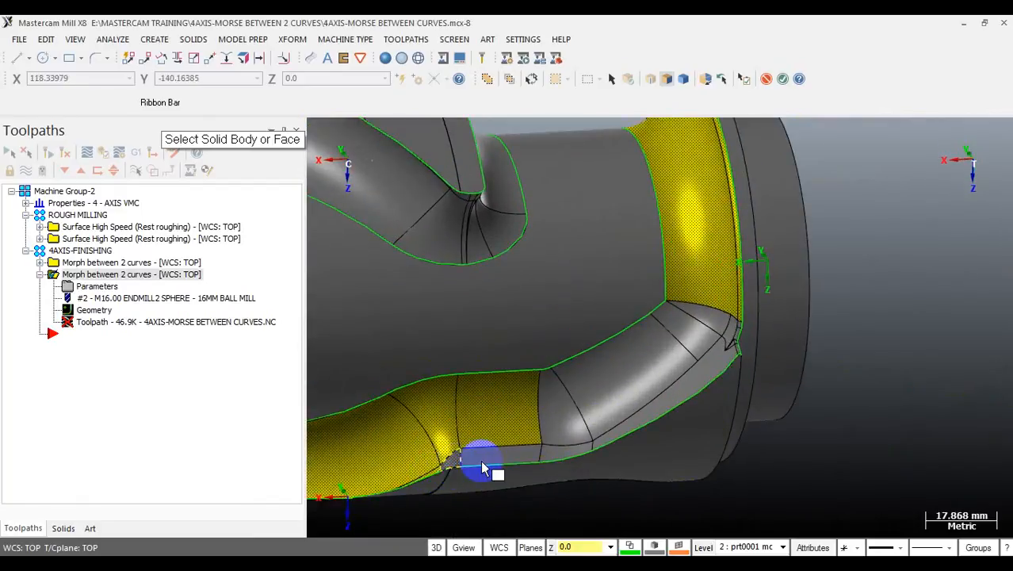
click(600, 389)
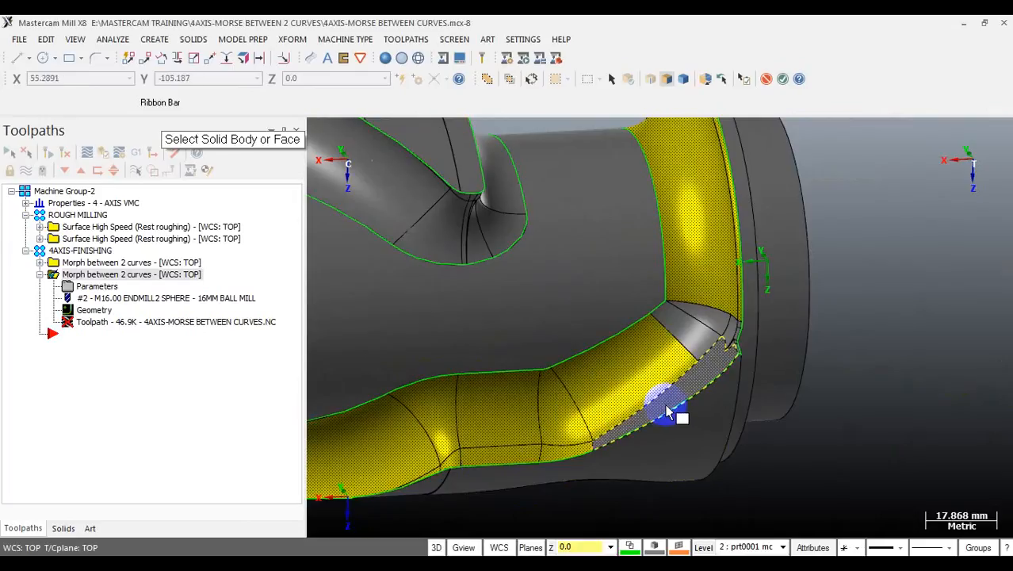
click(702, 354)
- Add the triangular blend and small faces at the opposite branch's corner beside the flange to the drive surfaces
scroll(717, 340, up, 4)
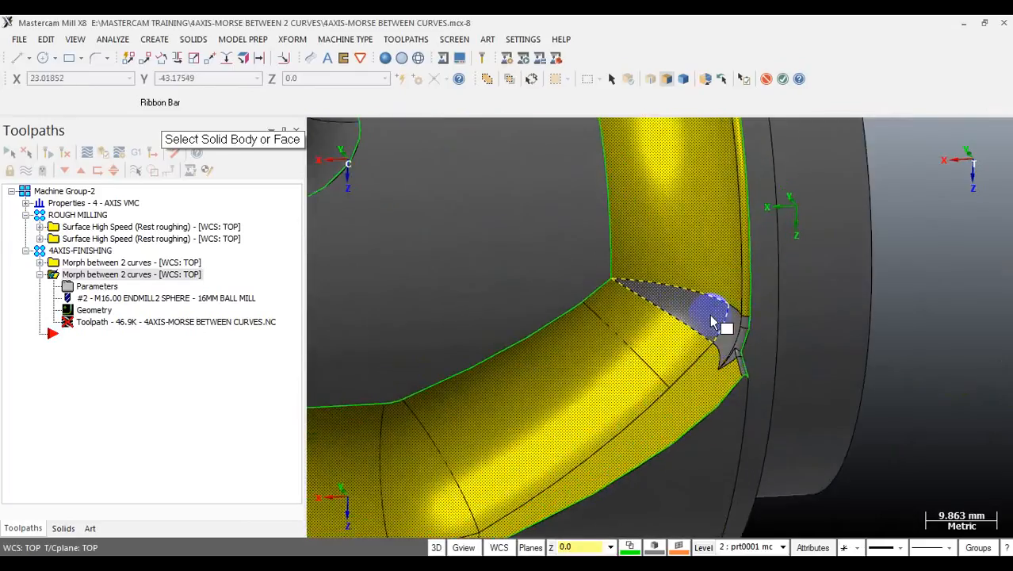
scroll(745, 329, up, 1)
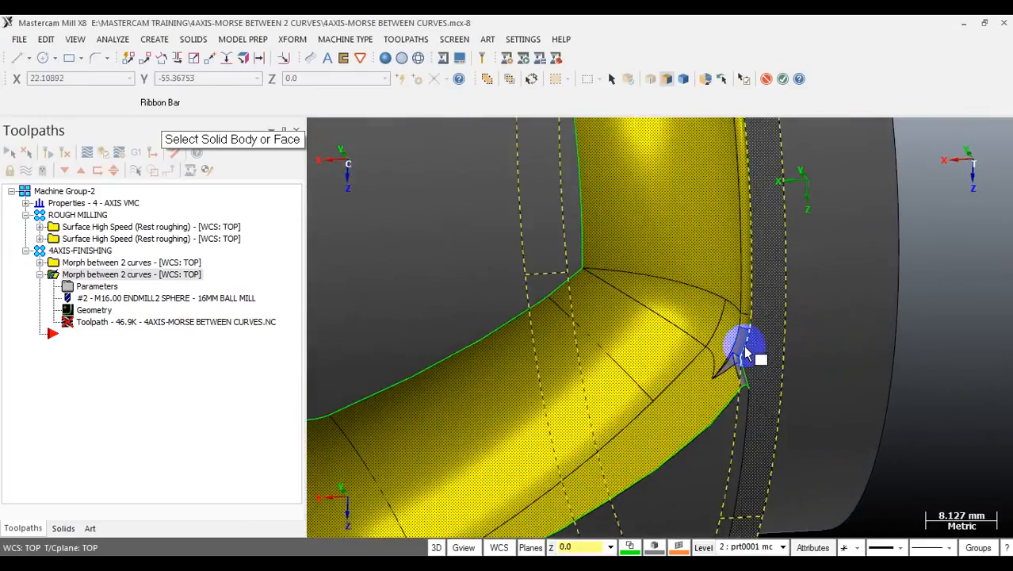
scroll(737, 361, up, 2)
scroll(737, 363, up, 1)
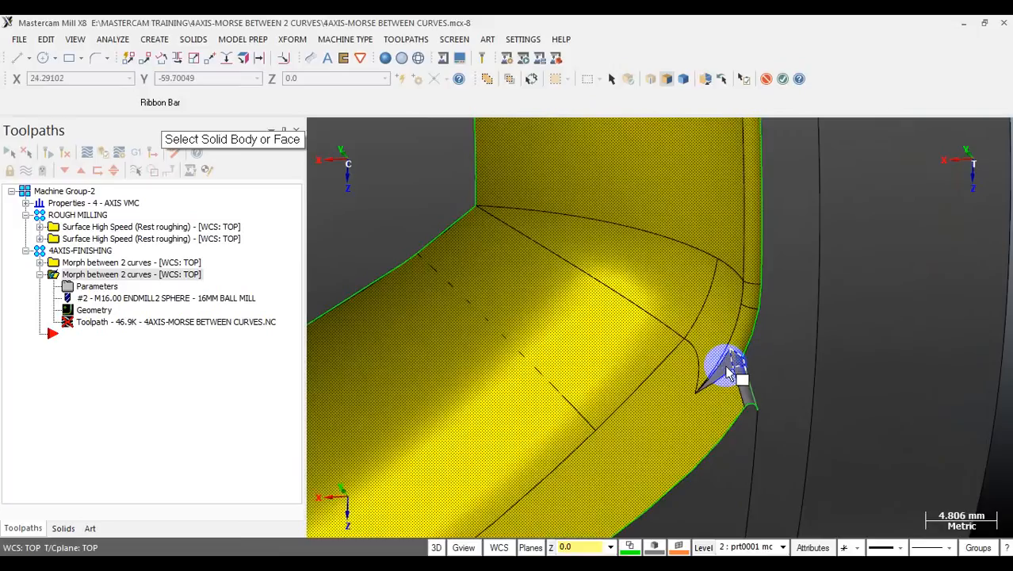
scroll(743, 386, down, 4)
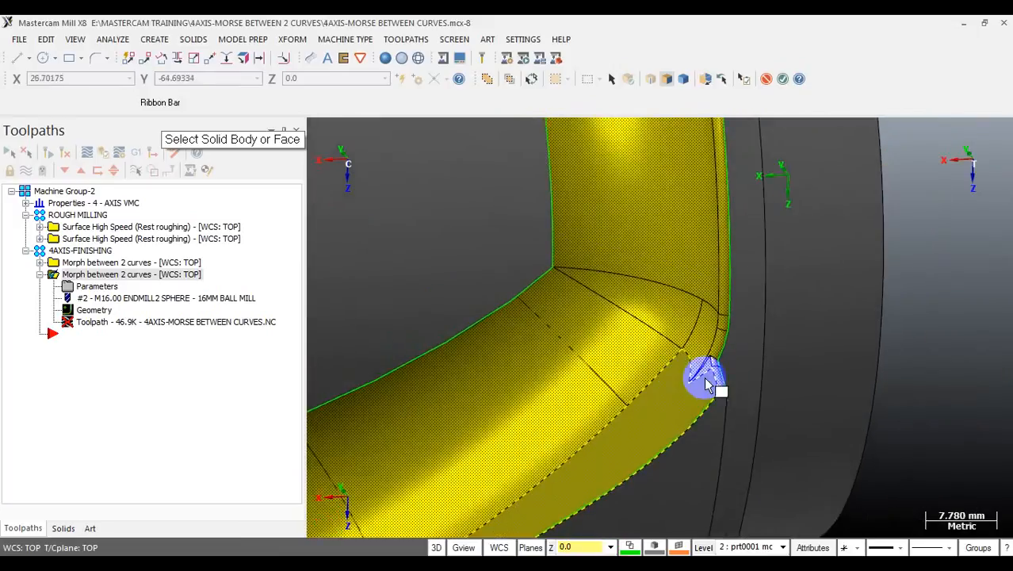
- Finish the drive surface selection, accept the copied operation's parameters and regenerate its toolpath
scroll(687, 391, down, 4)
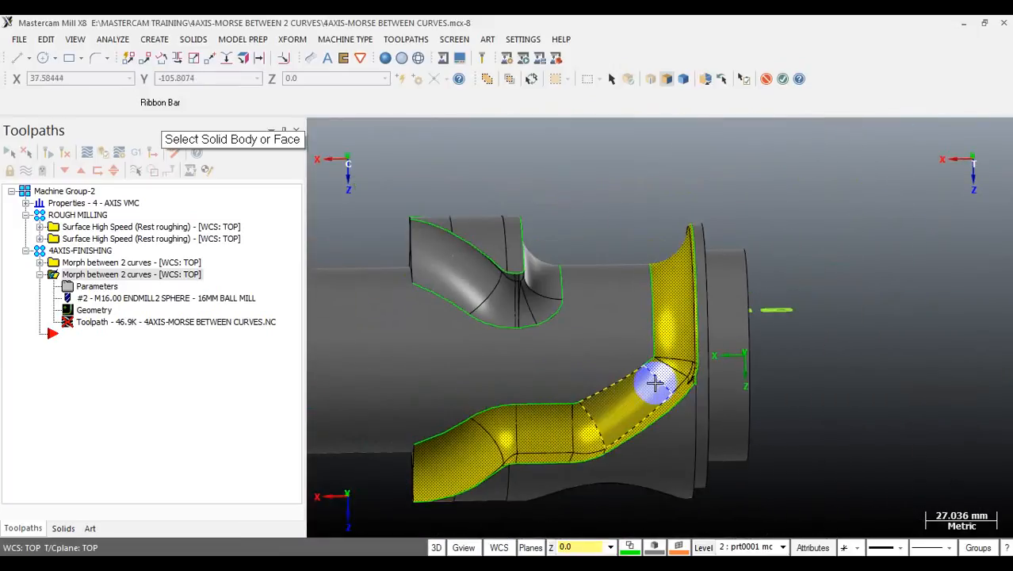
middle_drag(655, 381, 693, 369)
key(Escape)
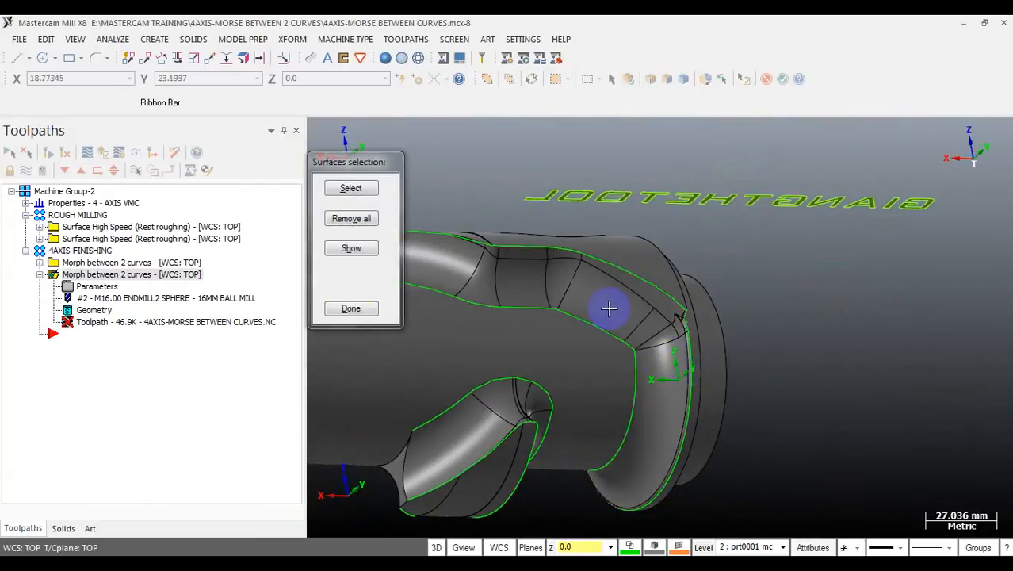
click(350, 310)
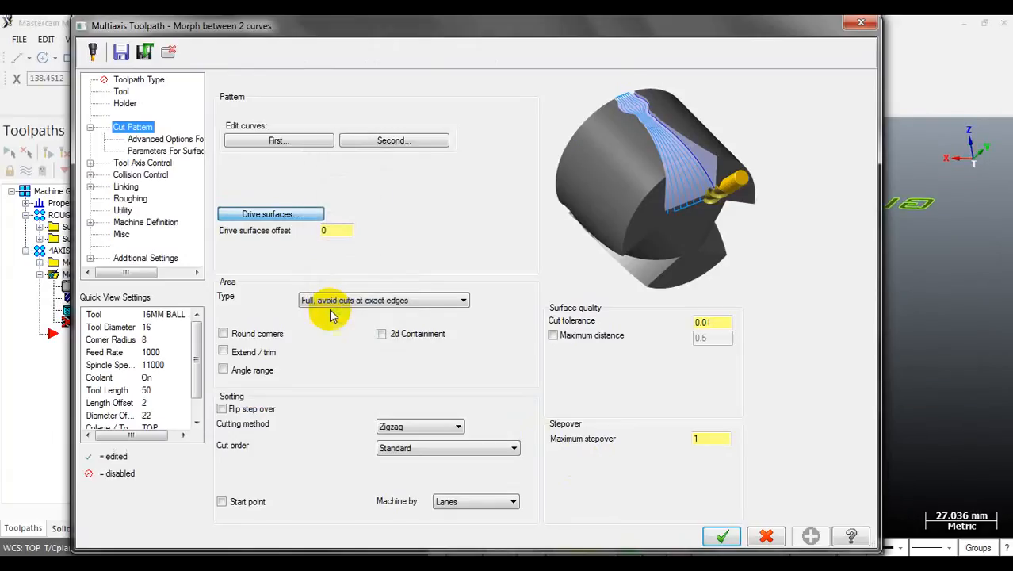
click(722, 536)
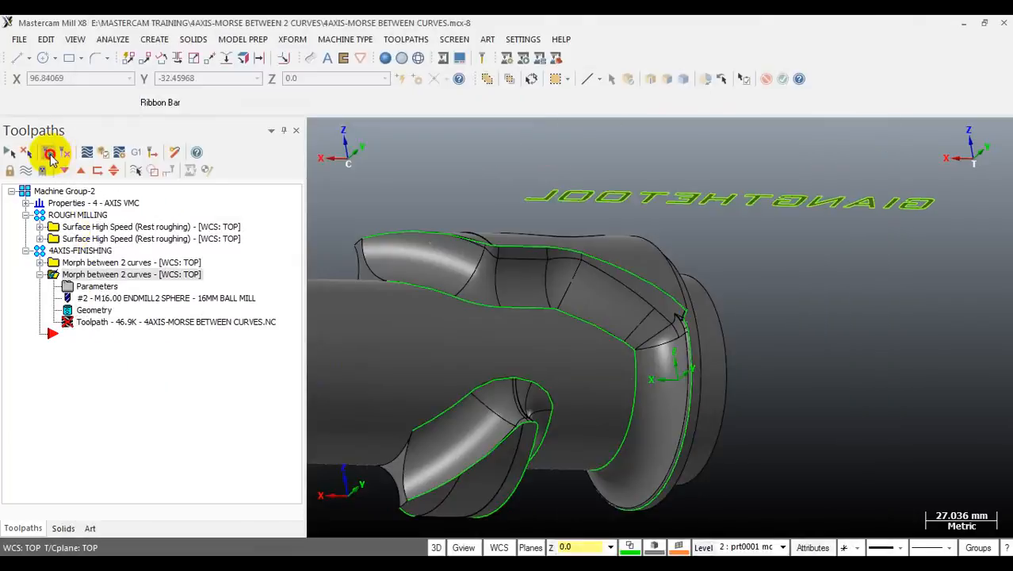
click(49, 153)
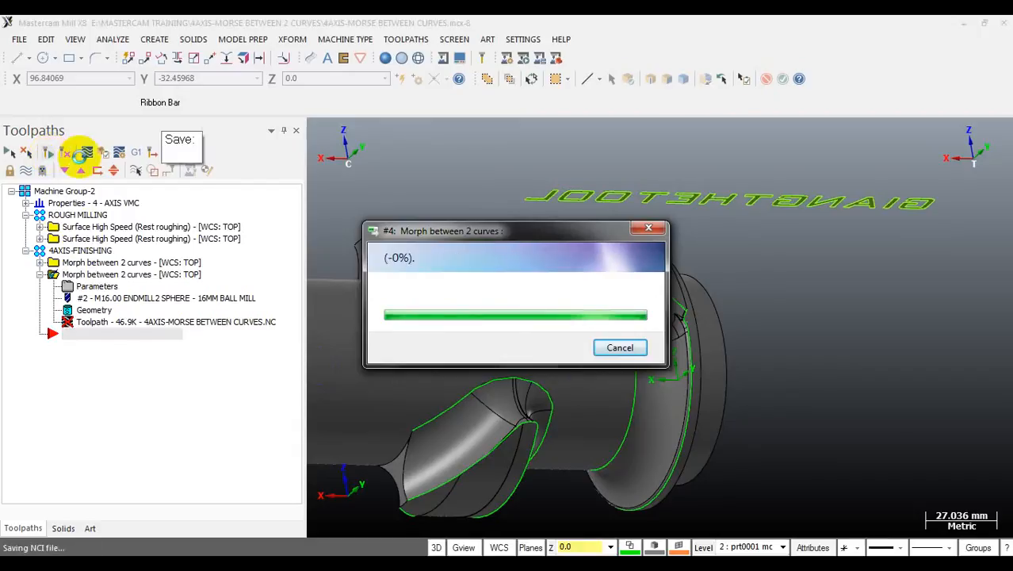
- Backplot the copied operation to its end and examine the passes at the rib's flange-side corner with the model shaded and unshaded
click(109, 321)
drag(538, 130, 974, 146)
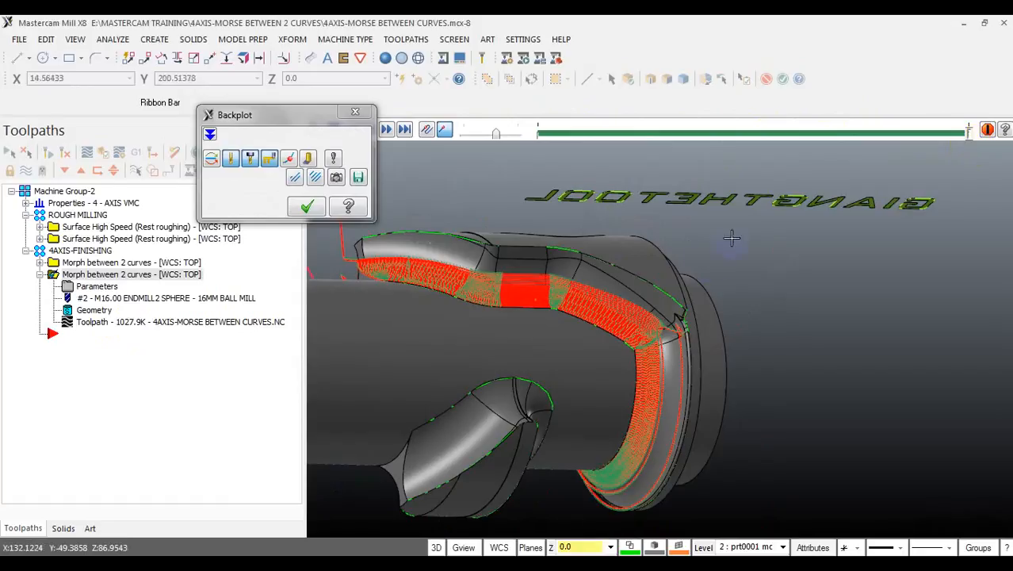
mouse_move(665, 281)
middle_down()
mouse_move(679, 301)
mouse_move(739, 310)
mouse_move(729, 321)
middle_up()
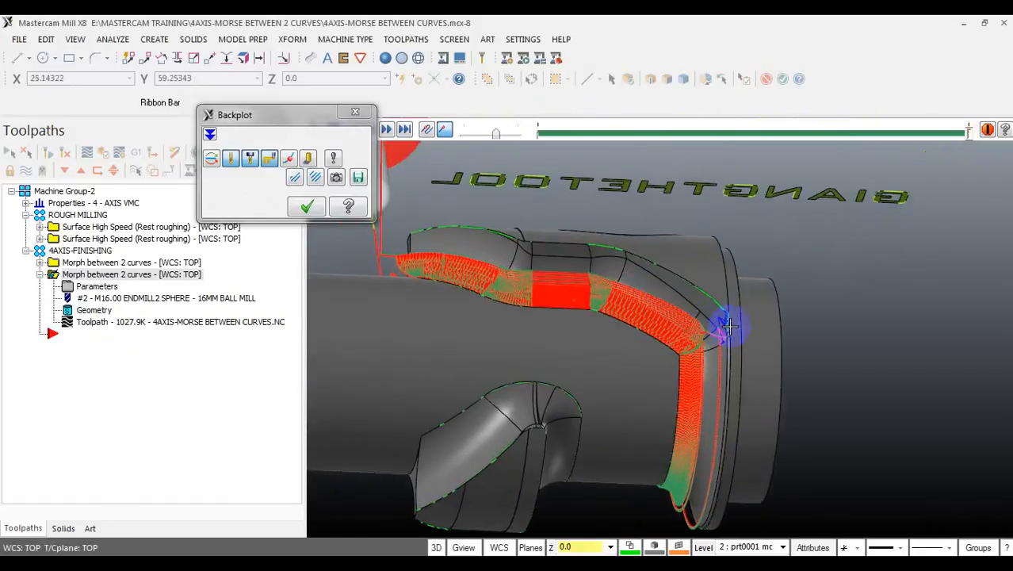
scroll(733, 341, up, 5)
scroll(717, 353, up, 5)
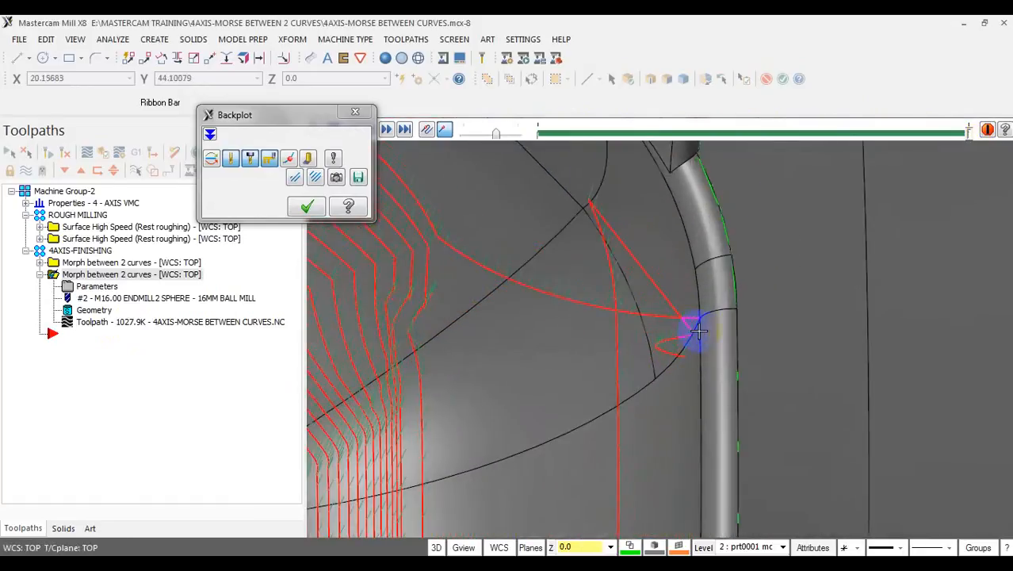
middle_drag(696, 307, 716, 310)
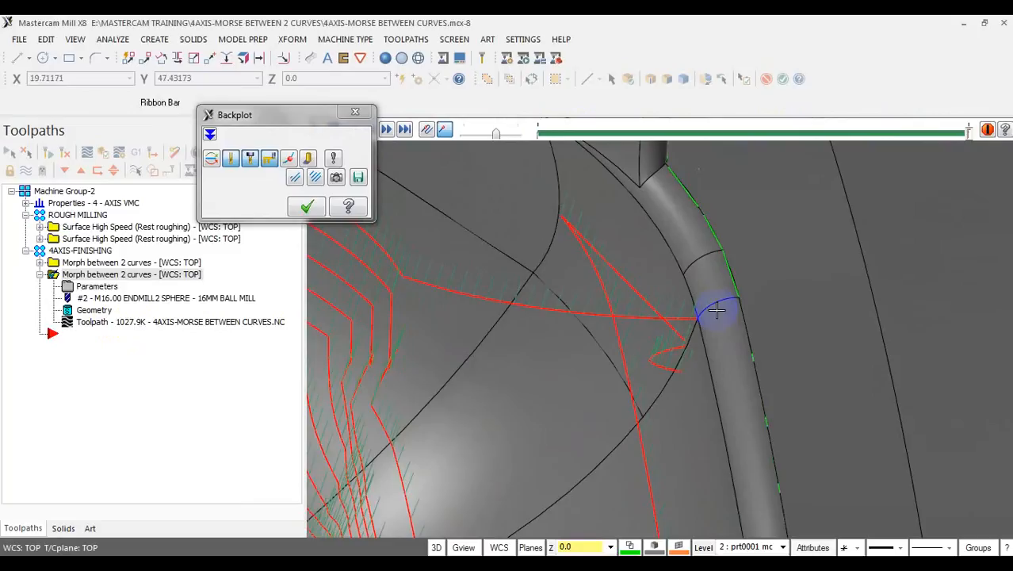
key(alt+s)
scroll(717, 313, down, 4)
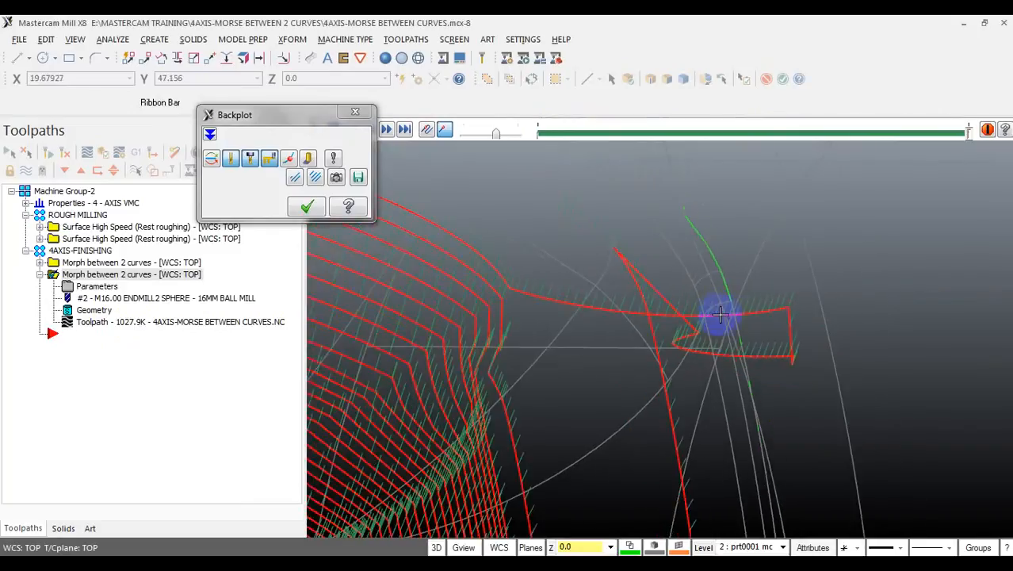
scroll(729, 318, down, 2)
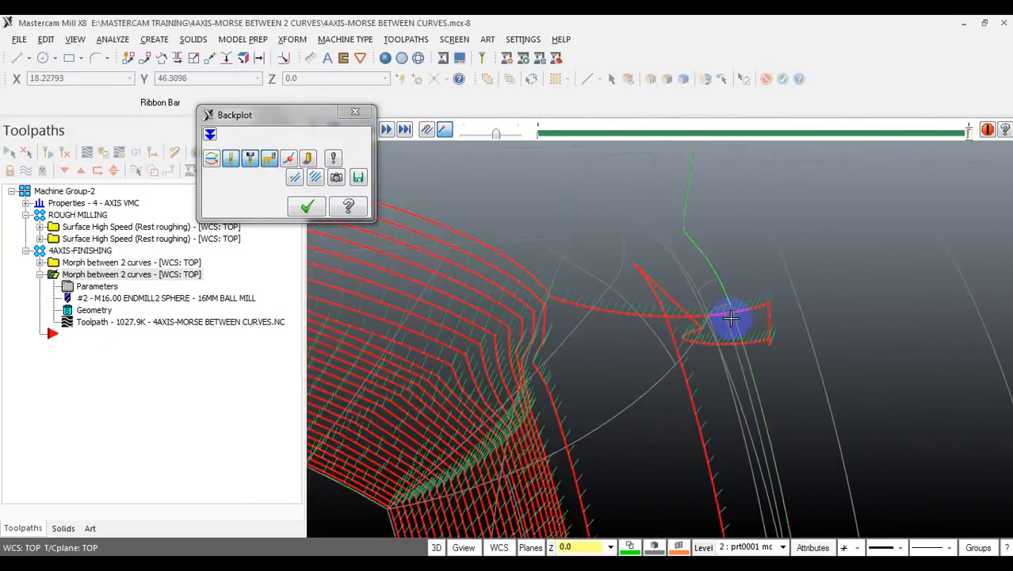
key(alt+s)
scroll(729, 318, down, 5)
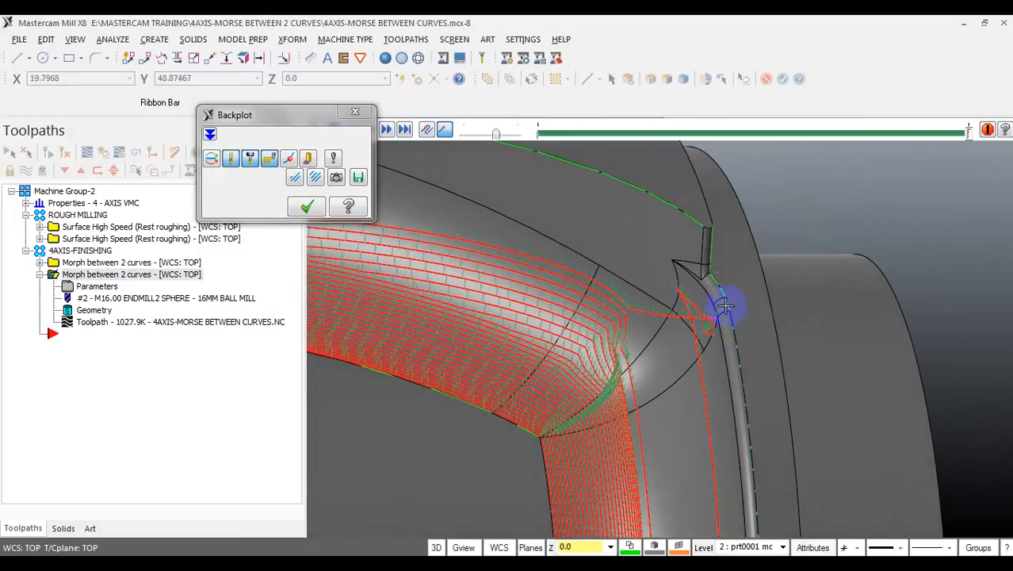
click(304, 207)
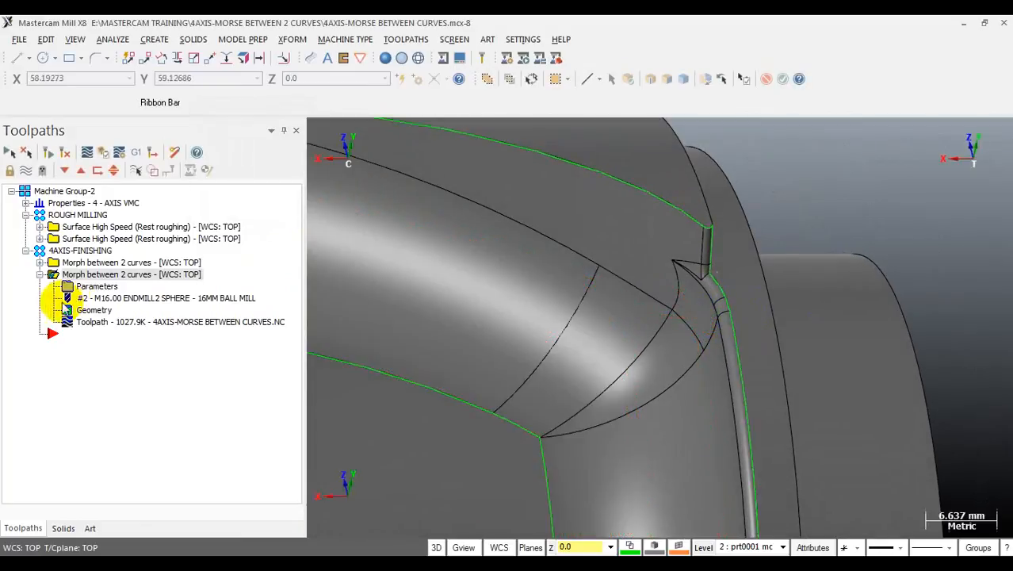
- Enable Round corners in the copied operation's cut pattern and accept the parameters
click(87, 287)
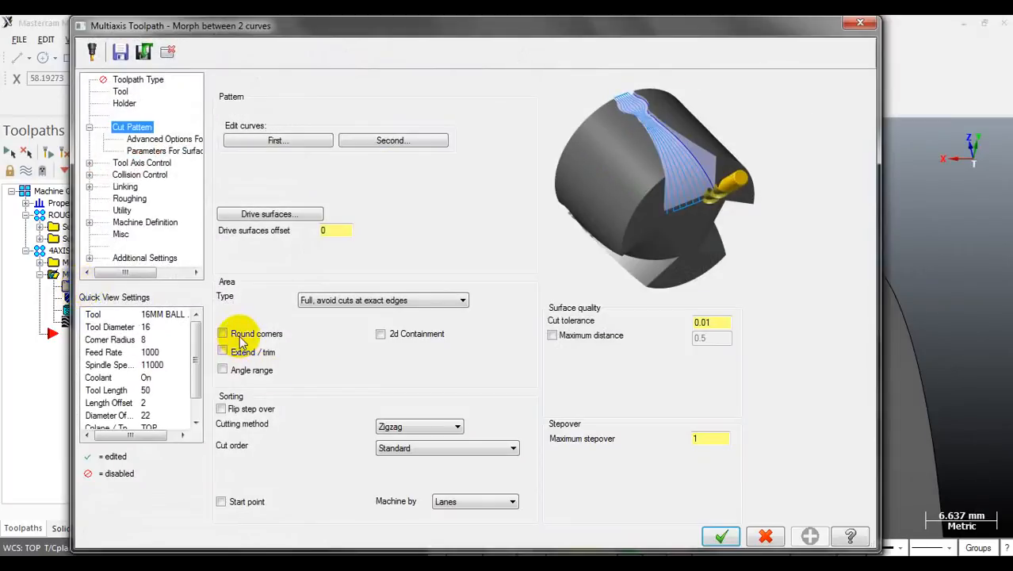
click(223, 334)
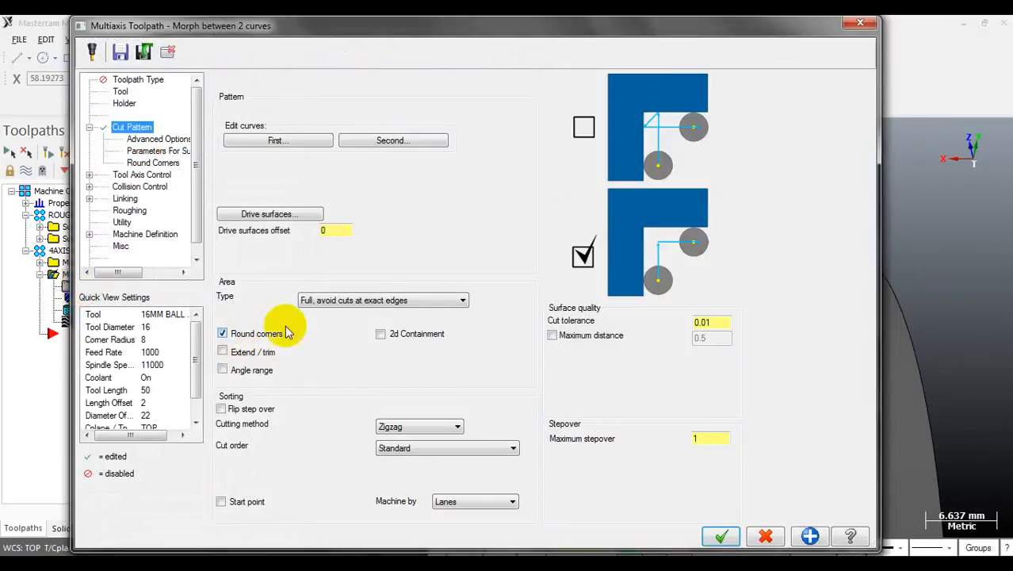
click(720, 537)
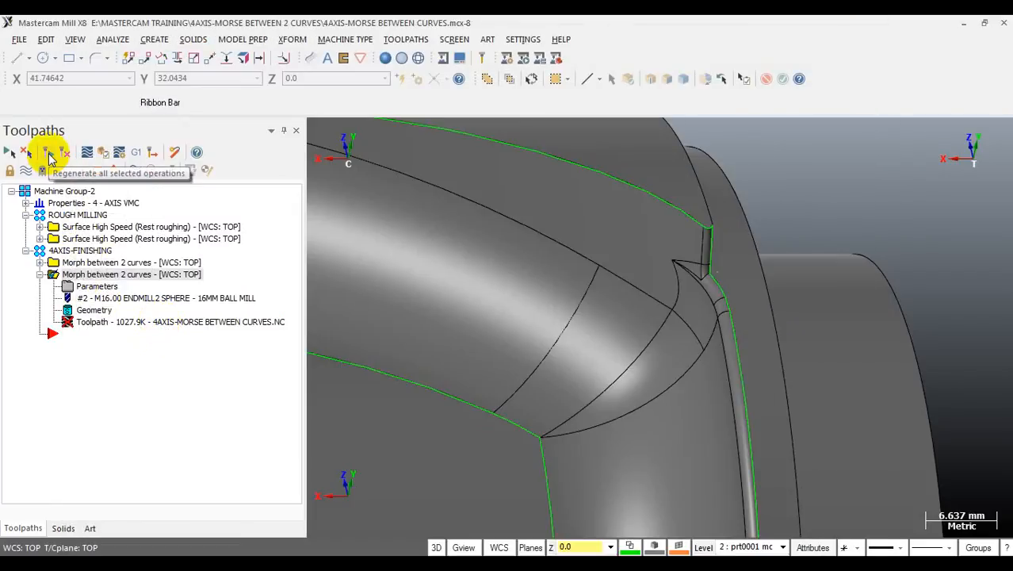
- Regenerate the copied operation's toolpath, then backplot it most of the way and examine the passes at the rib's flange-side corner
click(49, 158)
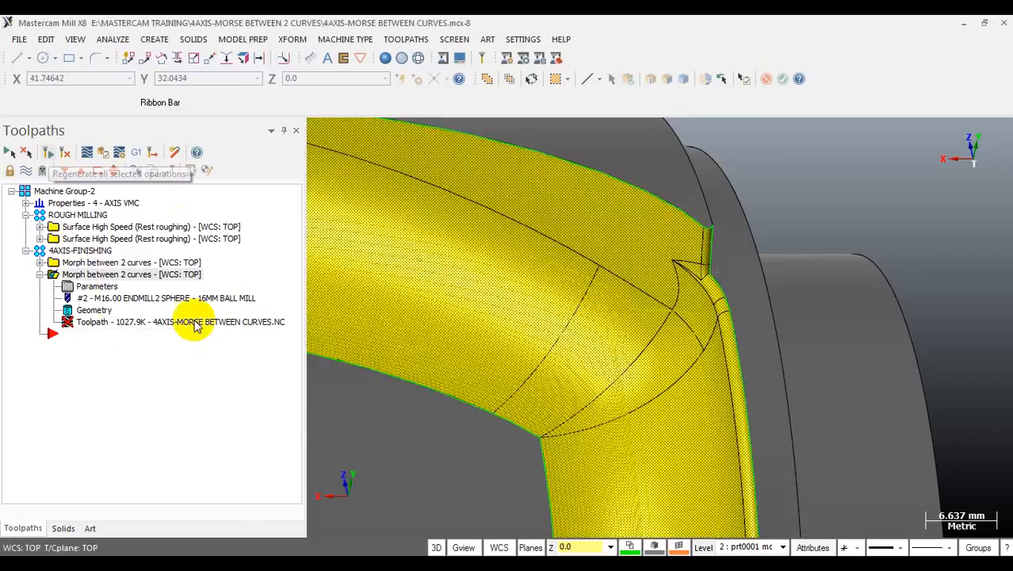
click(121, 321)
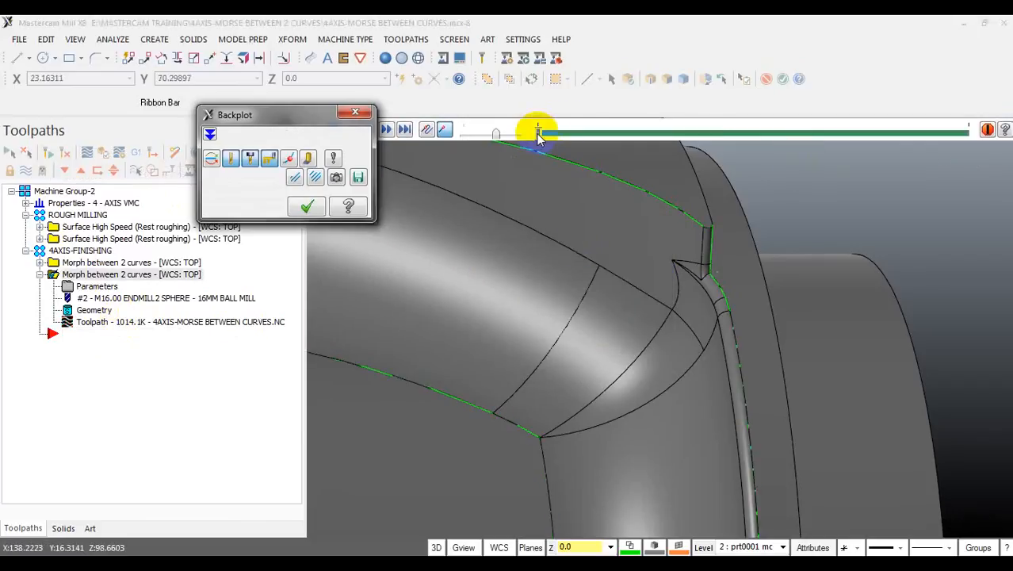
drag(538, 135, 937, 141)
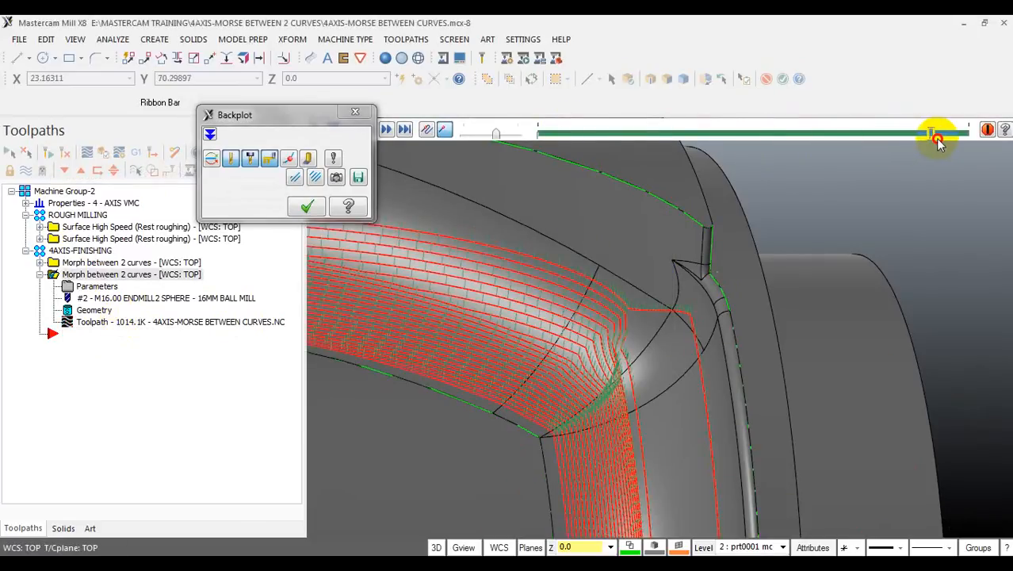
scroll(688, 295, up, 2)
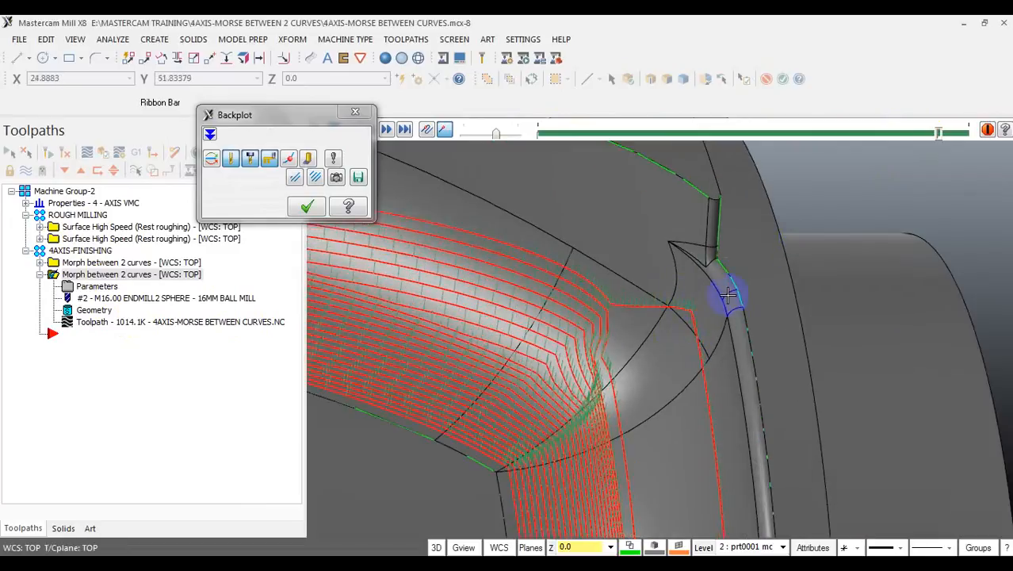
scroll(695, 277, down, 5)
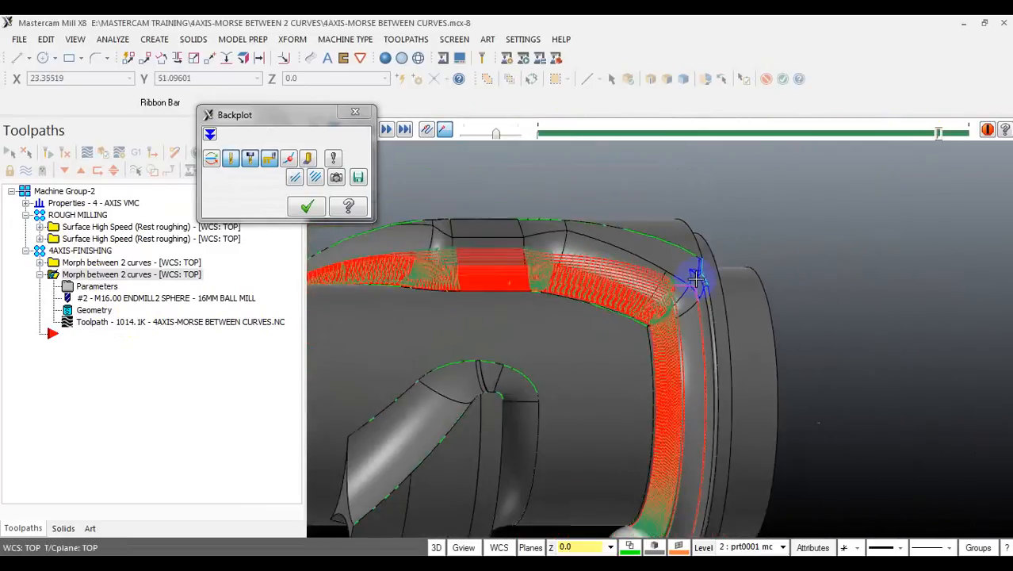
scroll(683, 304, up, 5)
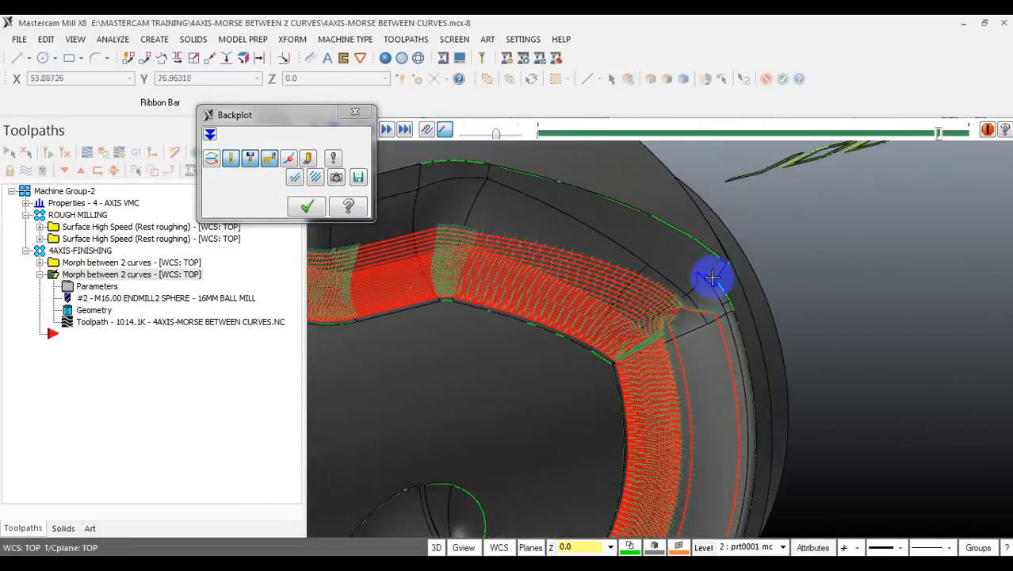
middle_drag(723, 295, 694, 280)
scroll(755, 260, down, 4)
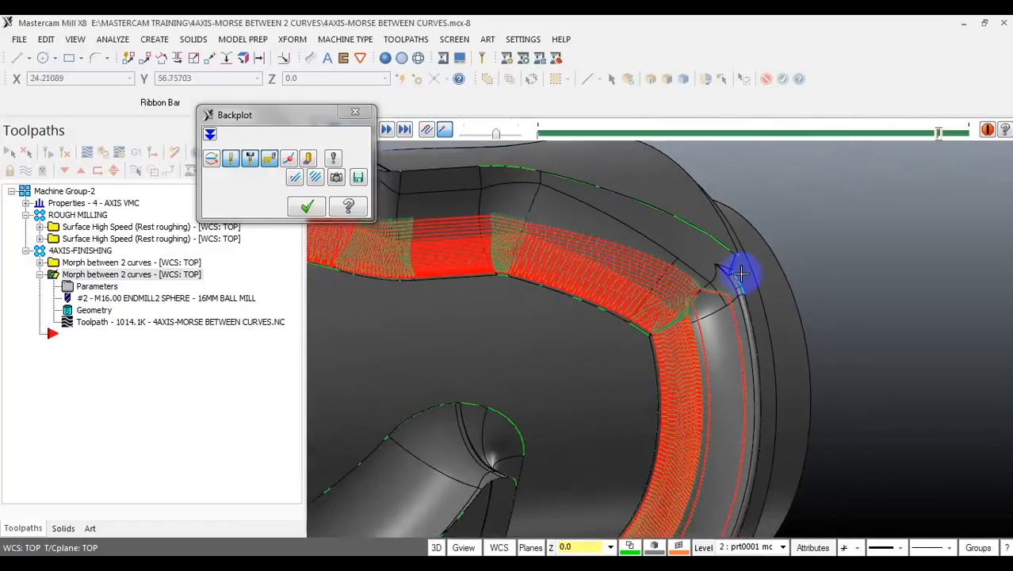
click(306, 206)
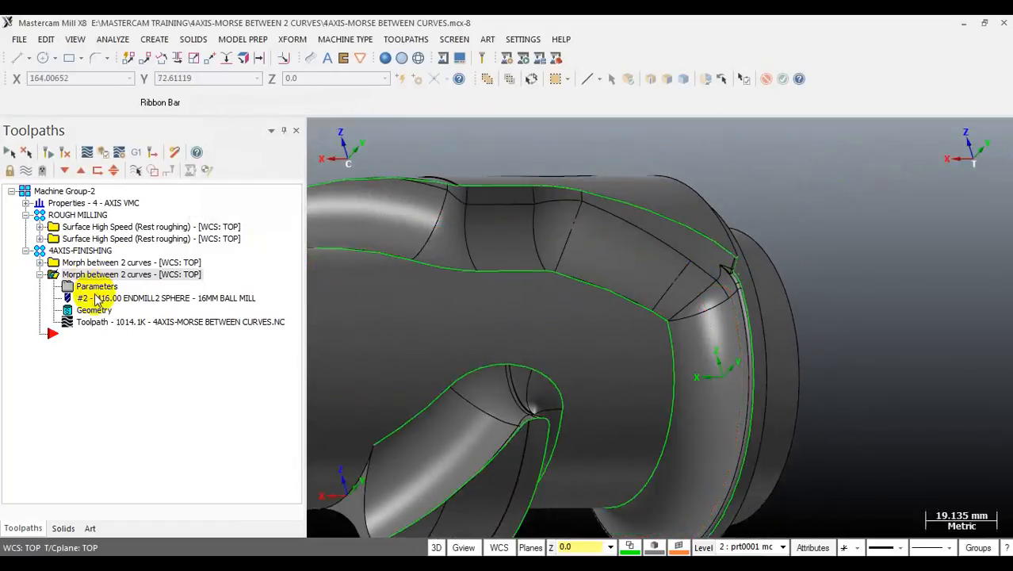
- Change the maximum stepover in the copied operation's cut pattern and accept the parameters
click(96, 290)
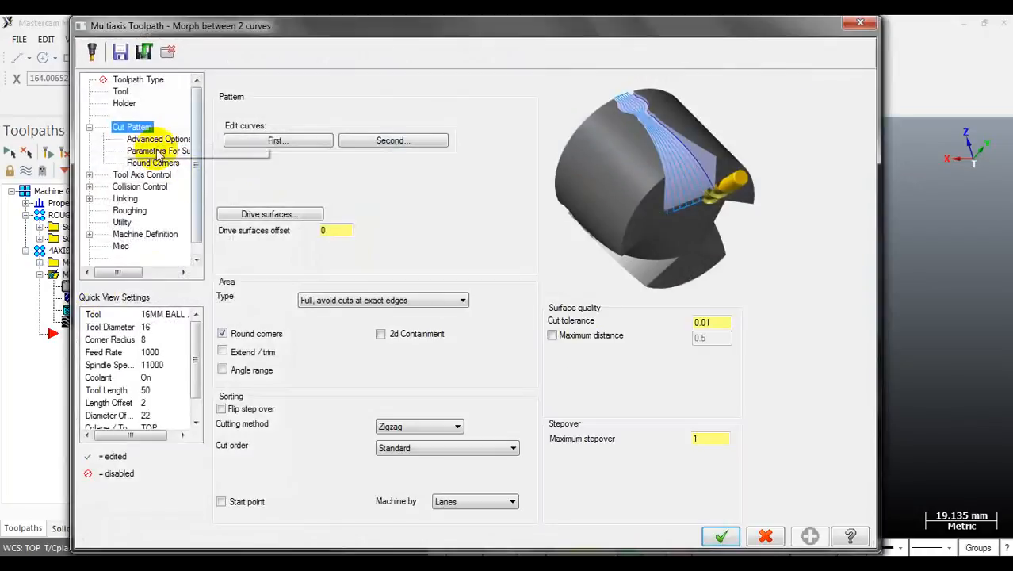
click(712, 438)
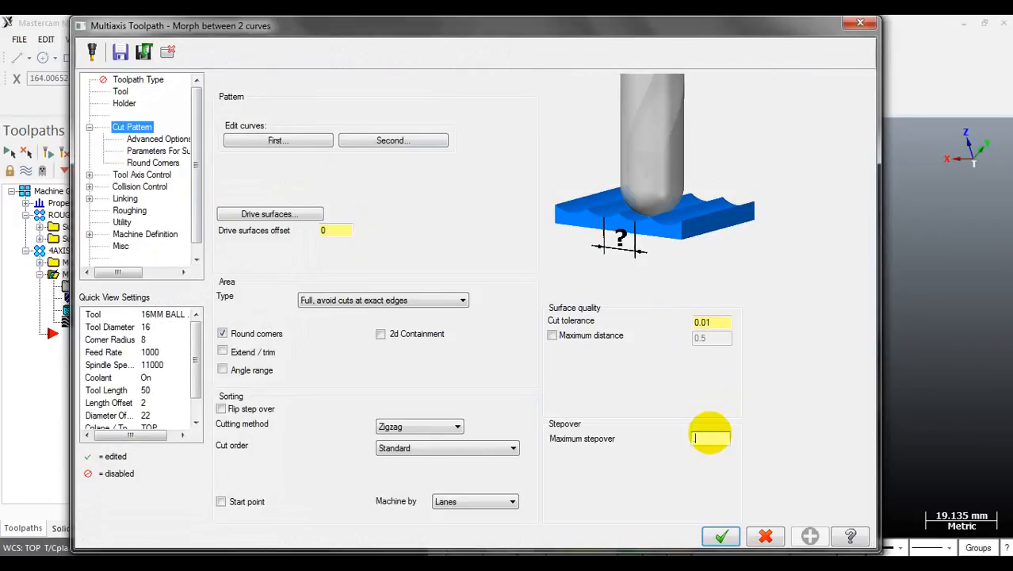
click(720, 536)
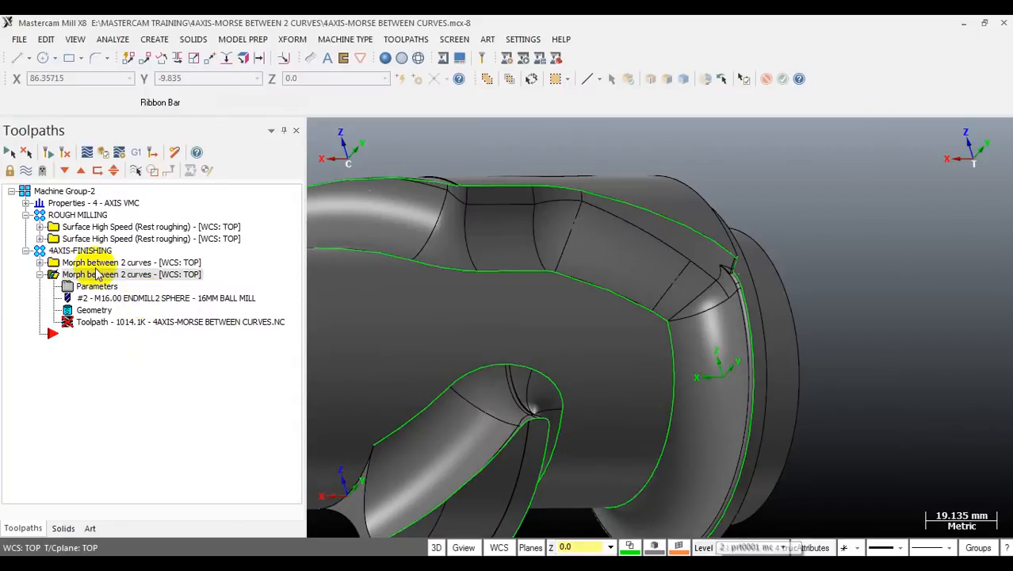
- Set the first Morph between 2 curves operation's maximum stepover to 0.5, accept it and regenerate the outdated operations
click(40, 263)
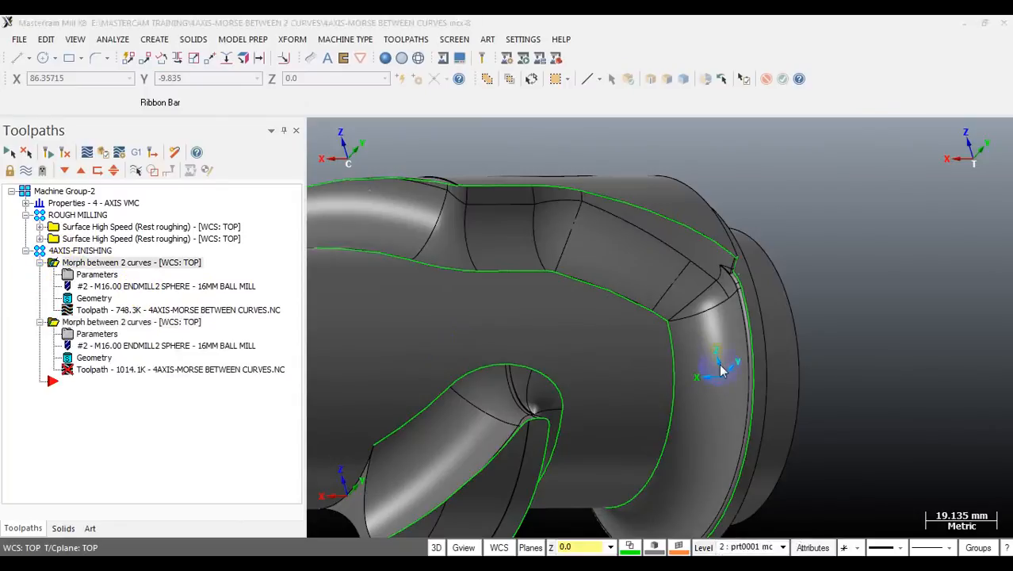
click(85, 277)
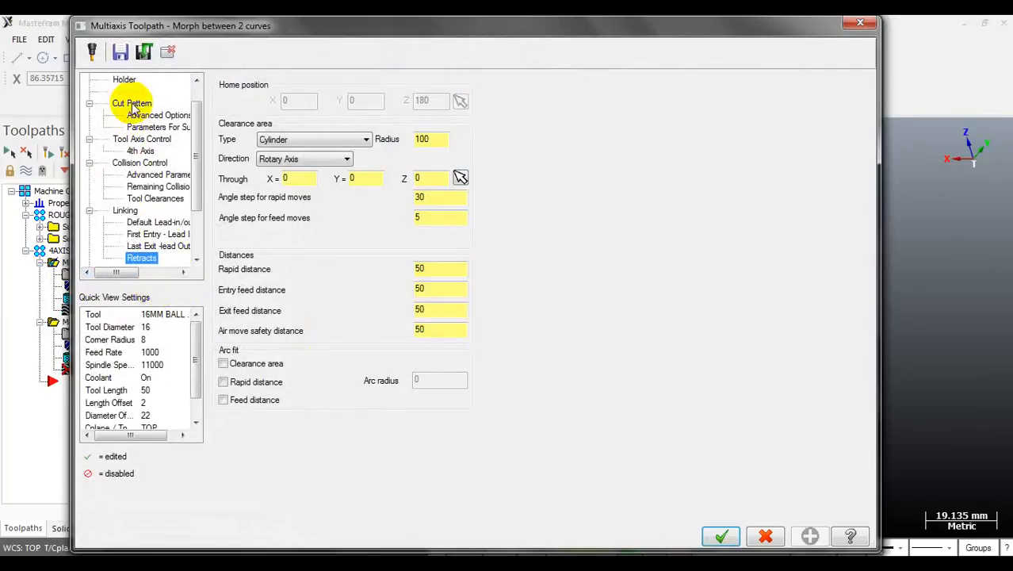
click(130, 103)
click(704, 439)
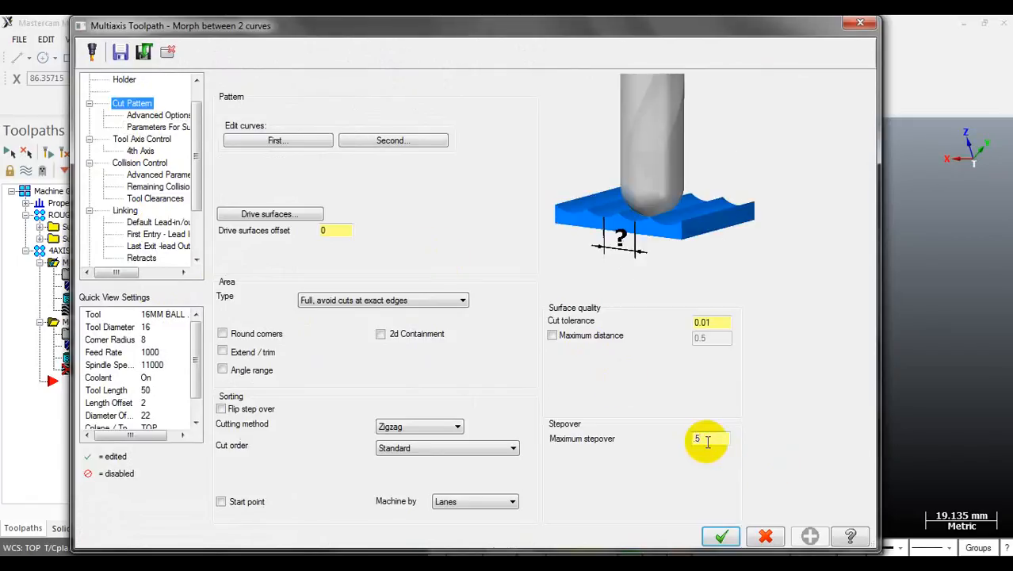
click(717, 538)
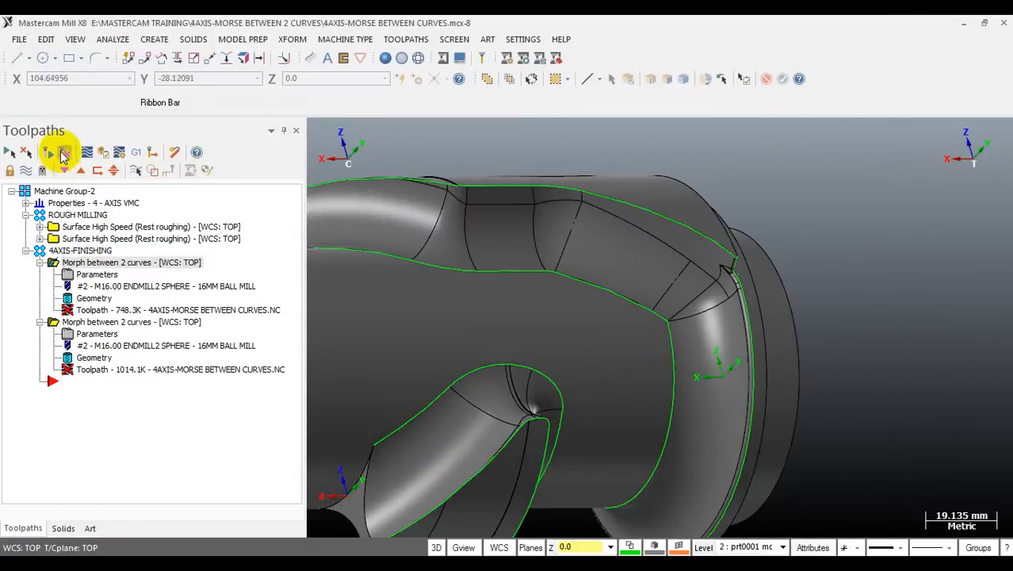
click(64, 154)
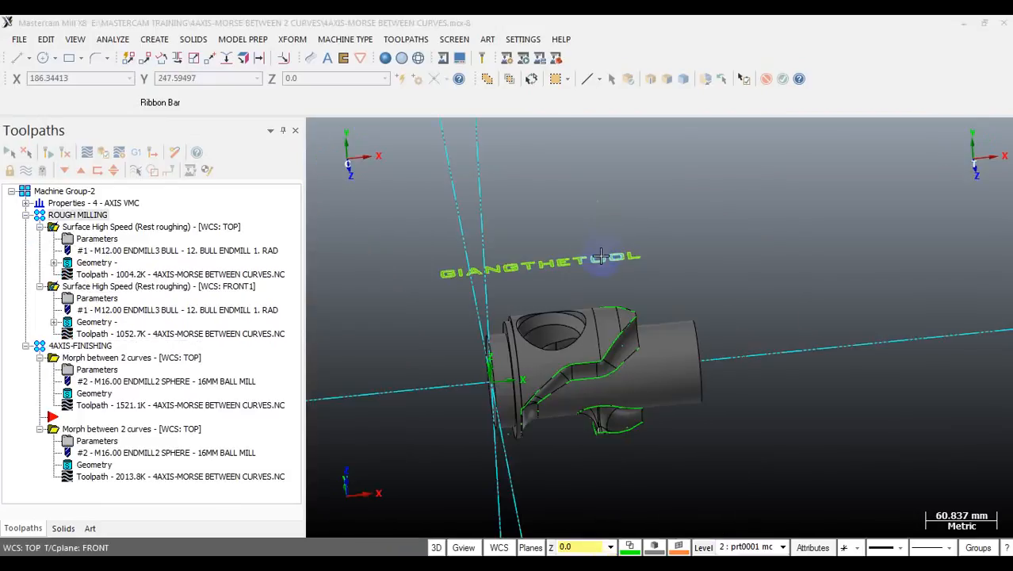
- Start a backplot of the first Morph operation and turn off Simulate Rotary Axis in the backplot options
mouse_move(600, 256)
middle_down()
mouse_move(614, 260)
mouse_move(600, 259)
middle_up()
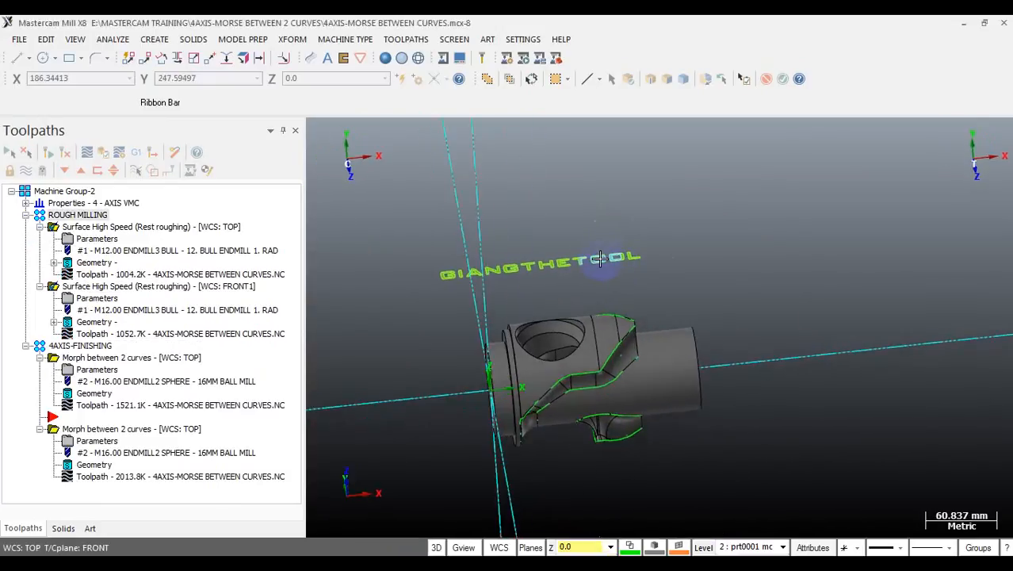
middle_drag(601, 304, 596, 306)
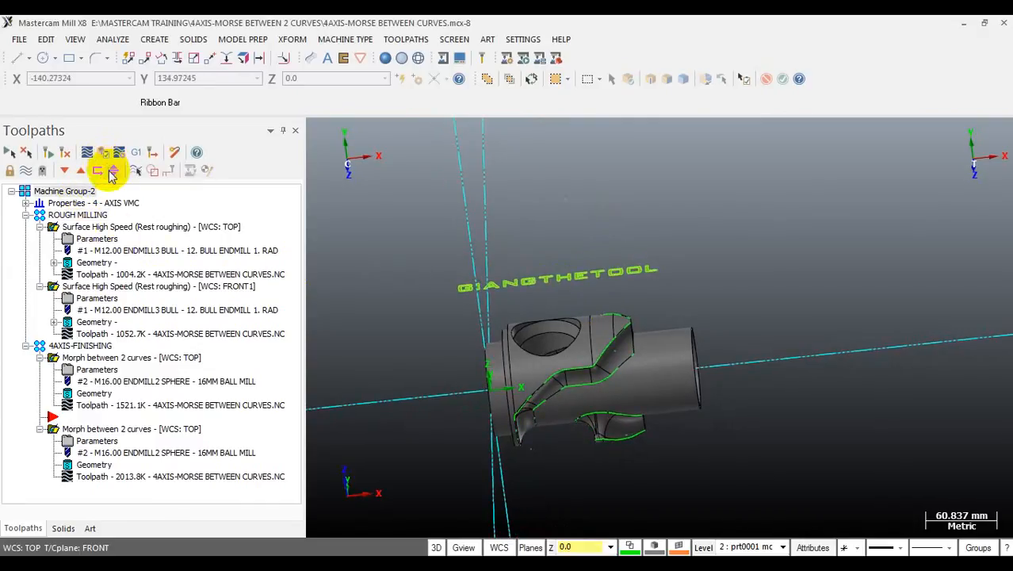
click(102, 407)
drag(534, 141, 577, 134)
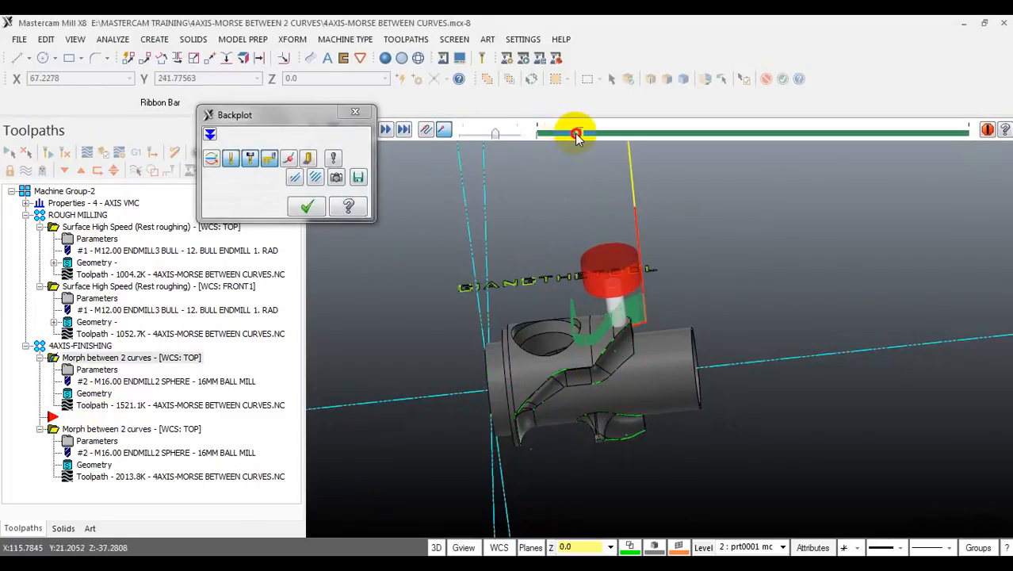
click(334, 158)
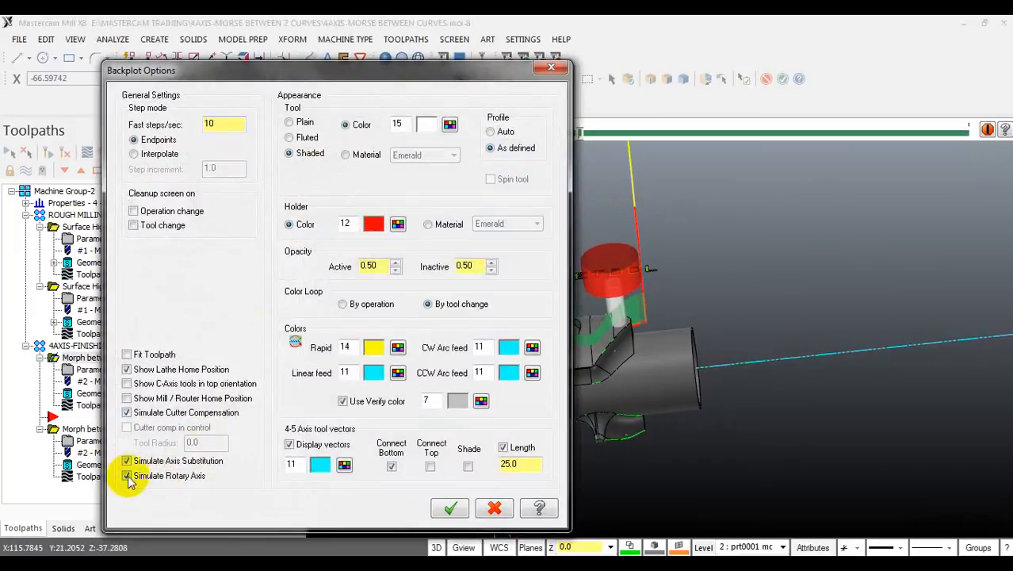
click(128, 476)
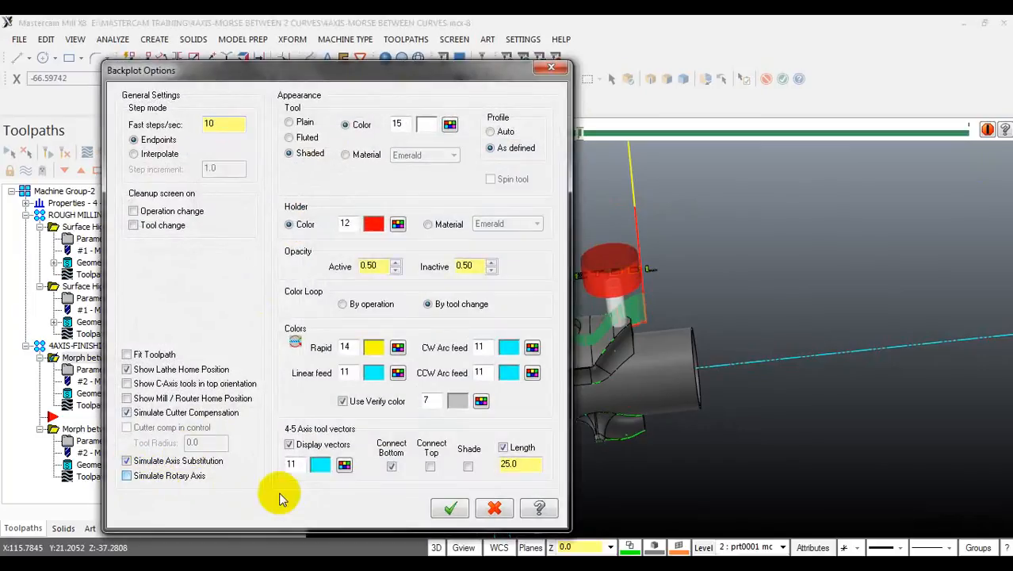
click(444, 511)
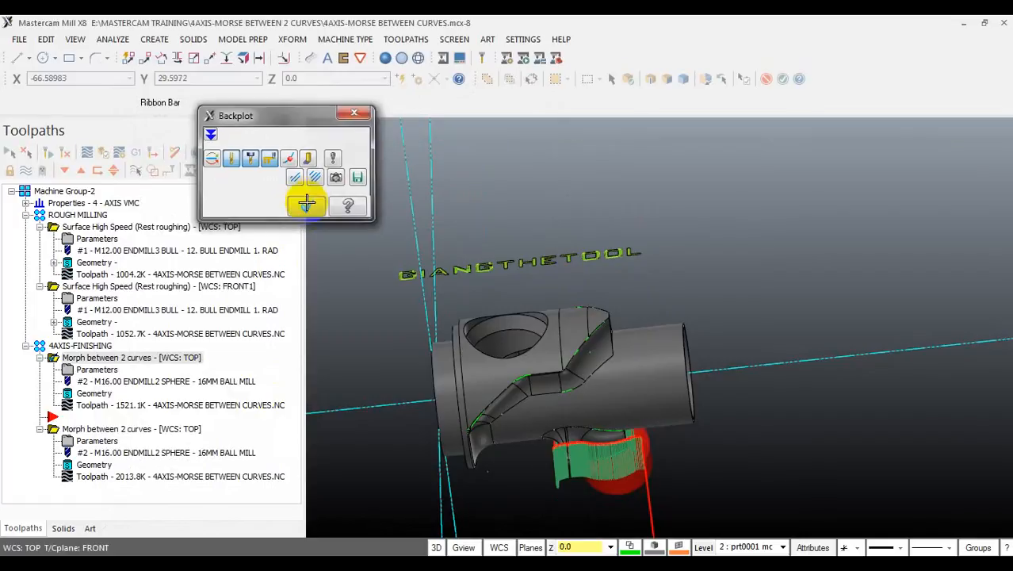
- Backplot the first Morph operation to its end at an adjusted playback speed and examine how the tool tilts around the short rib
click(139, 402)
middle_drag(584, 308, 569, 167)
drag(538, 133, 561, 132)
middle_drag(497, 194, 667, 208)
drag(560, 135, 580, 132)
drag(288, 127, 151, 127)
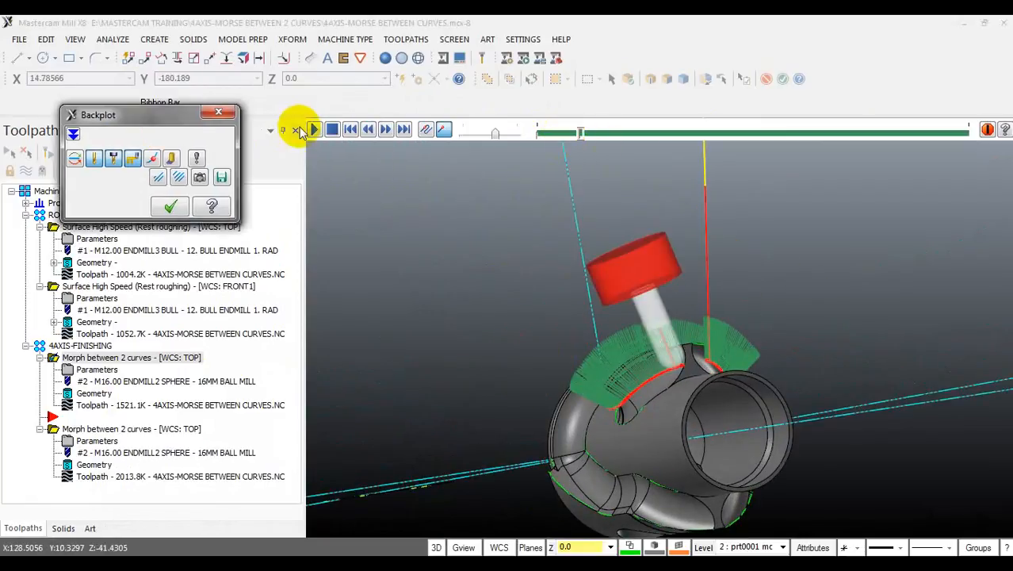
click(314, 129)
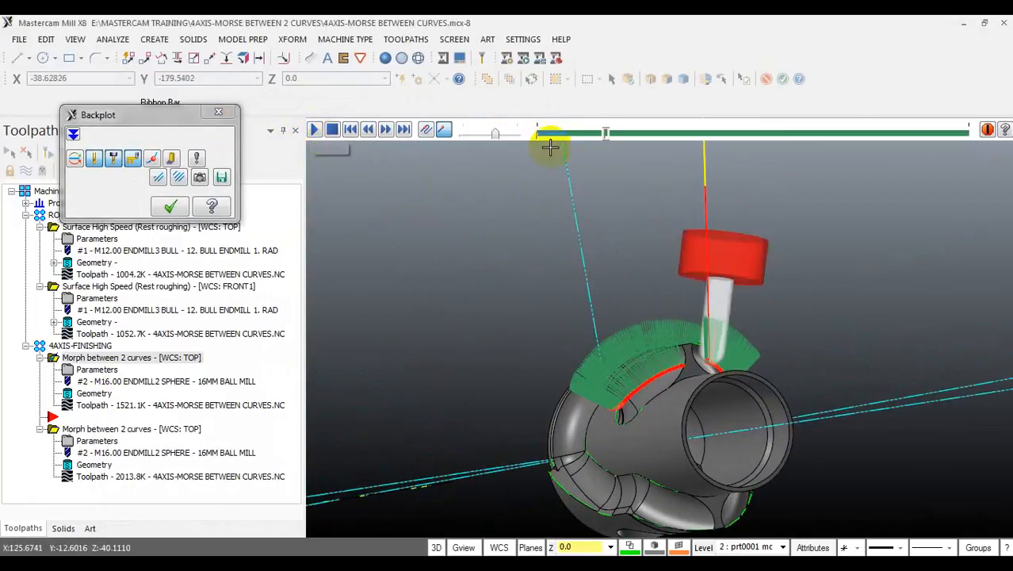
drag(495, 134, 474, 136)
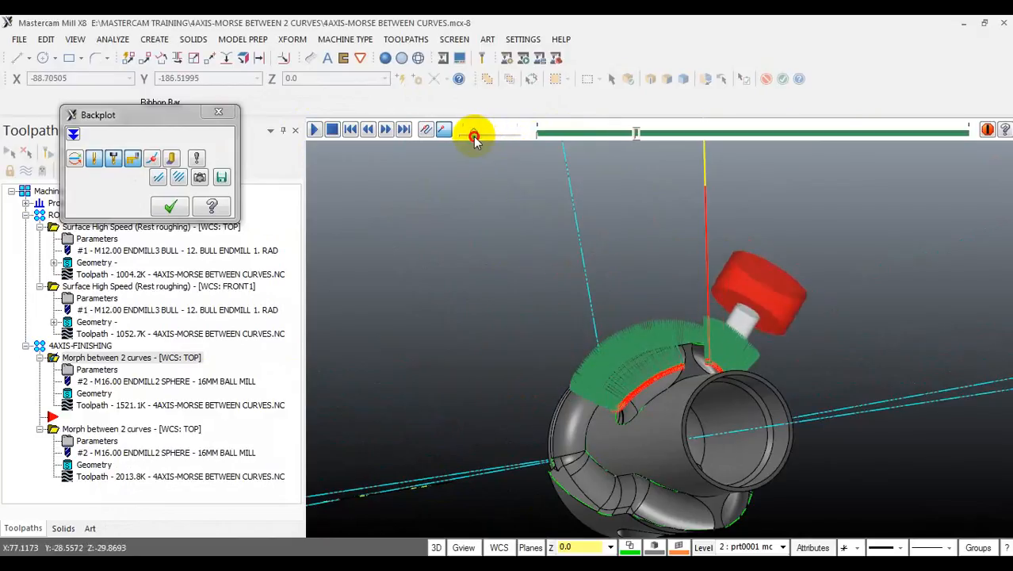
mouse_move(474, 136)
mouse_down()
mouse_move(781, 142)
mouse_move(890, 160)
mouse_move(891, 170)
mouse_up()
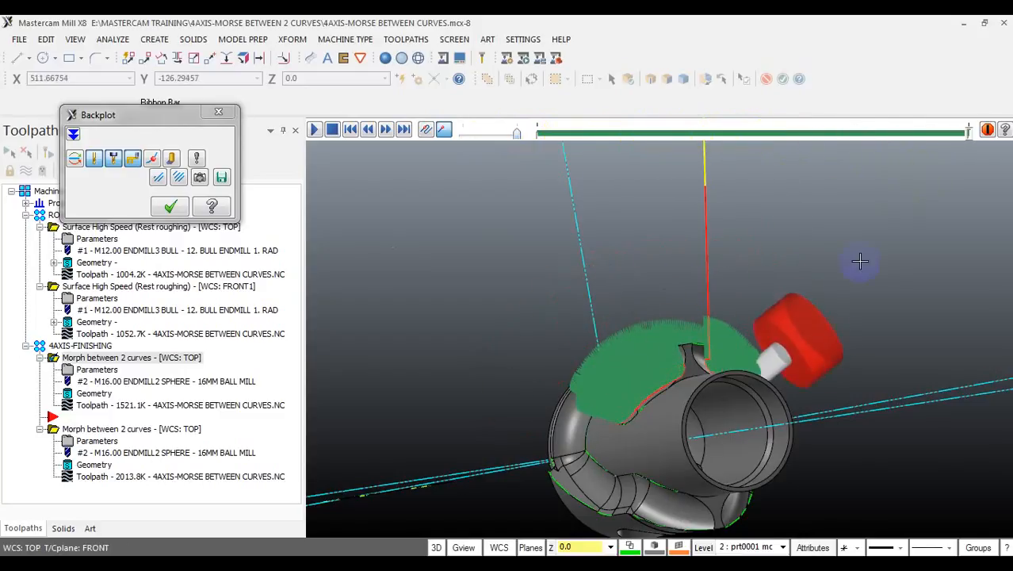
scroll(666, 395, up, 5)
mouse_move(620, 371)
middle_down()
mouse_move(640, 369)
mouse_move(674, 416)
mouse_move(707, 429)
mouse_move(678, 387)
mouse_move(606, 377)
middle_up()
scroll(587, 374, down, 4)
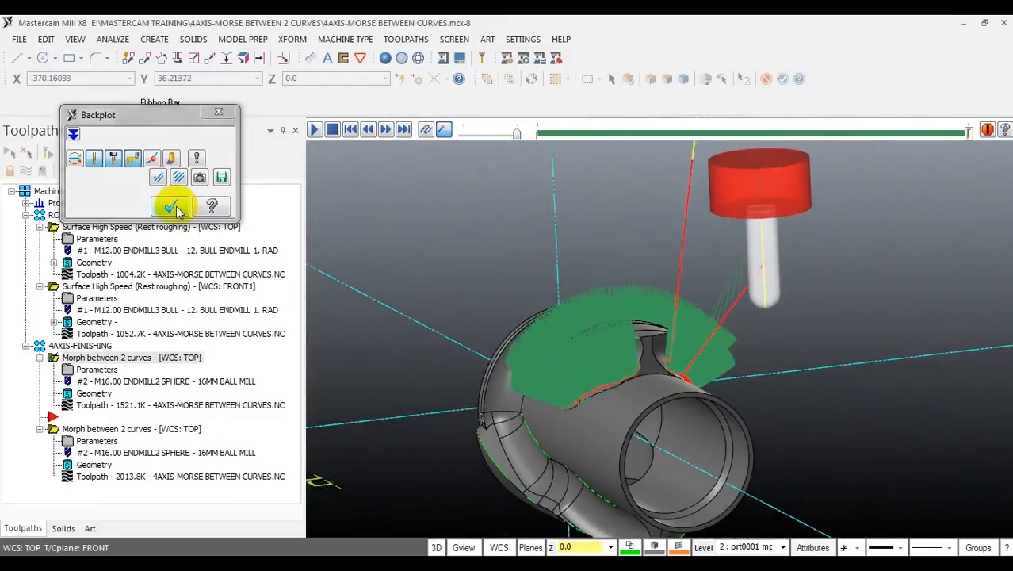
- Turn off the display of the 4-5 axis tool vectors in the backplot options
click(196, 158)
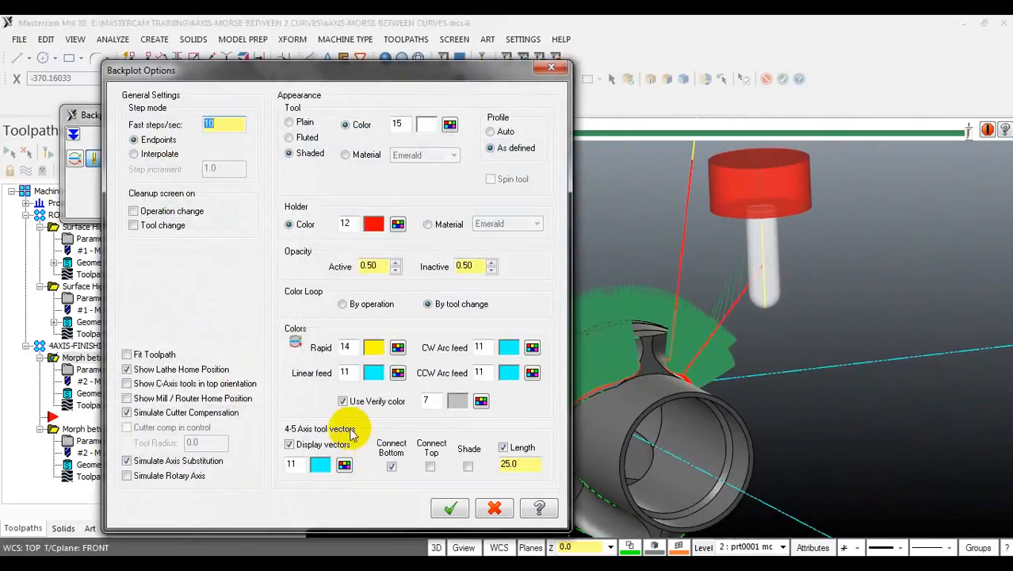
click(321, 445)
click(290, 445)
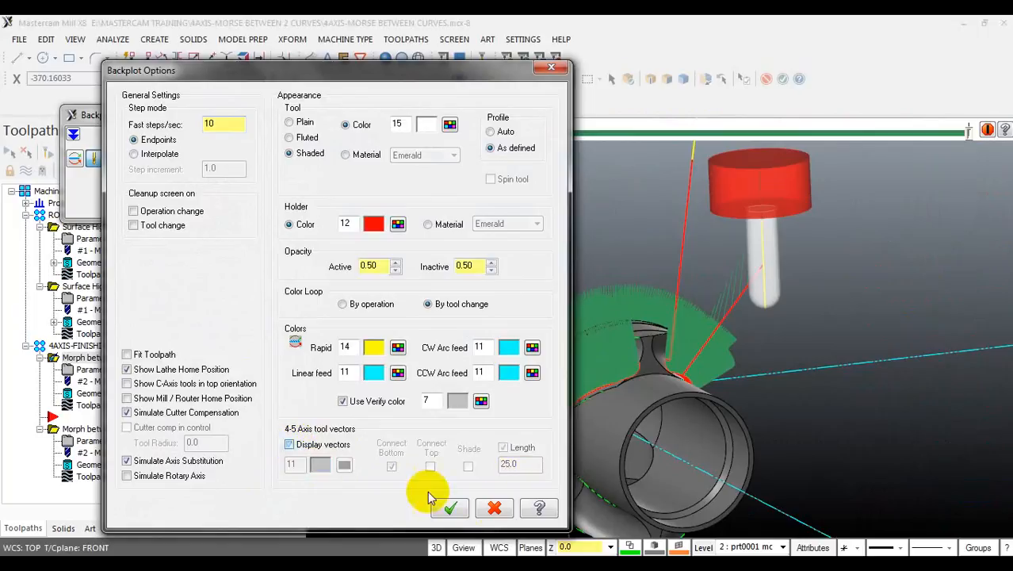
click(450, 507)
- Examine the first operation's passes without vectors, move the backplot back to an earlier tool position and close it
middle_drag(561, 388, 814, 319)
scroll(604, 398, up, 3)
scroll(673, 394, up, 3)
scroll(608, 374, down, 6)
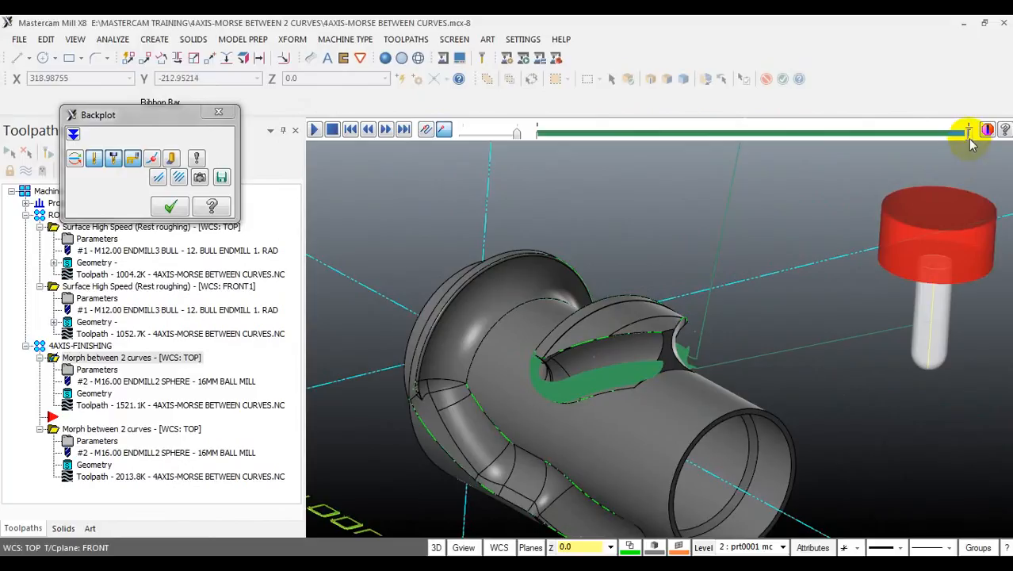
drag(880, 139, 753, 153)
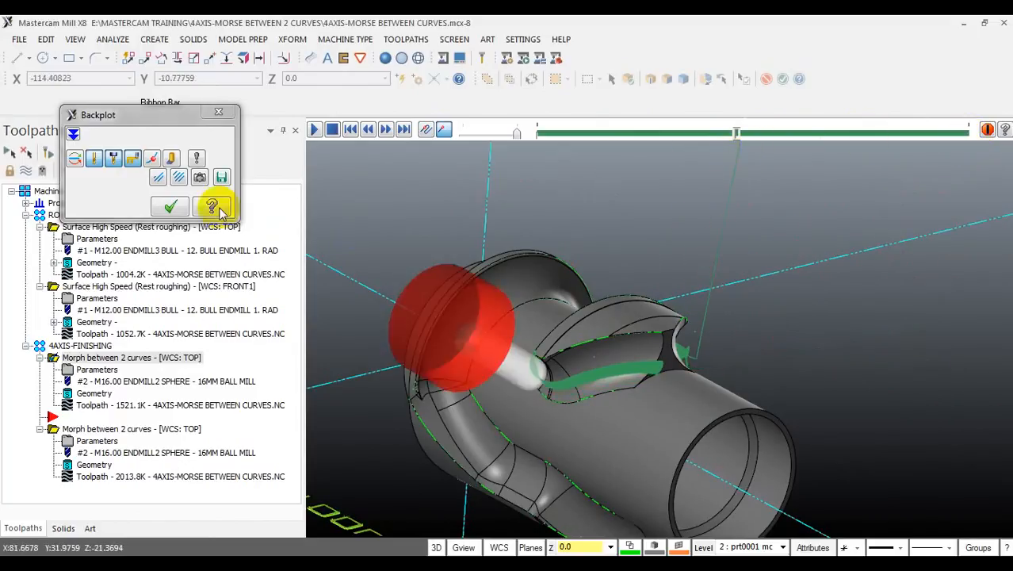
click(169, 208)
- Backplot the second Morph operation to its end, examine its passes along the long rib and close the backplot
click(119, 477)
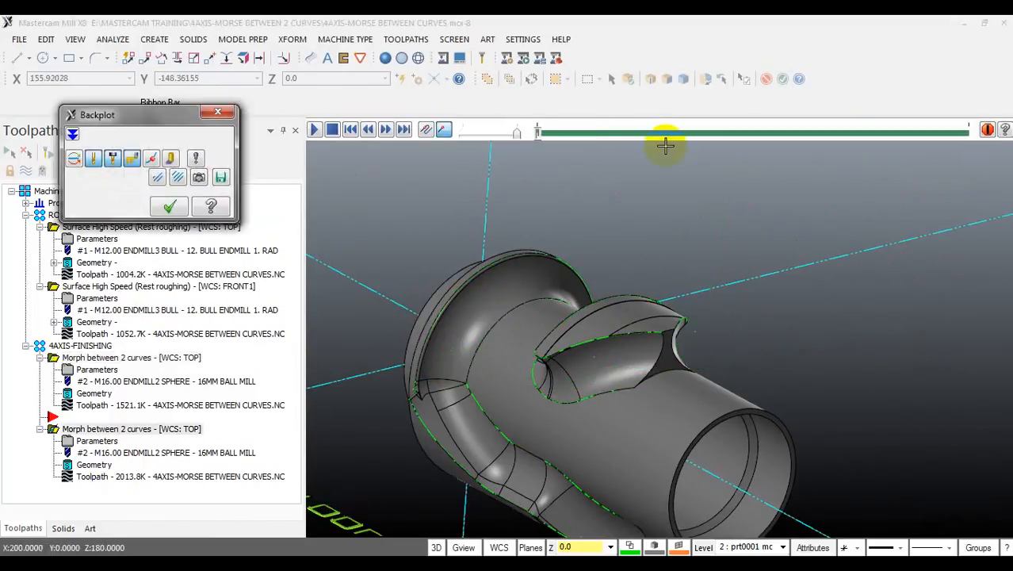
drag(537, 135, 715, 133)
mouse_move(695, 181)
middle_down()
mouse_move(726, 272)
mouse_move(681, 177)
mouse_move(558, 239)
mouse_move(600, 245)
middle_up()
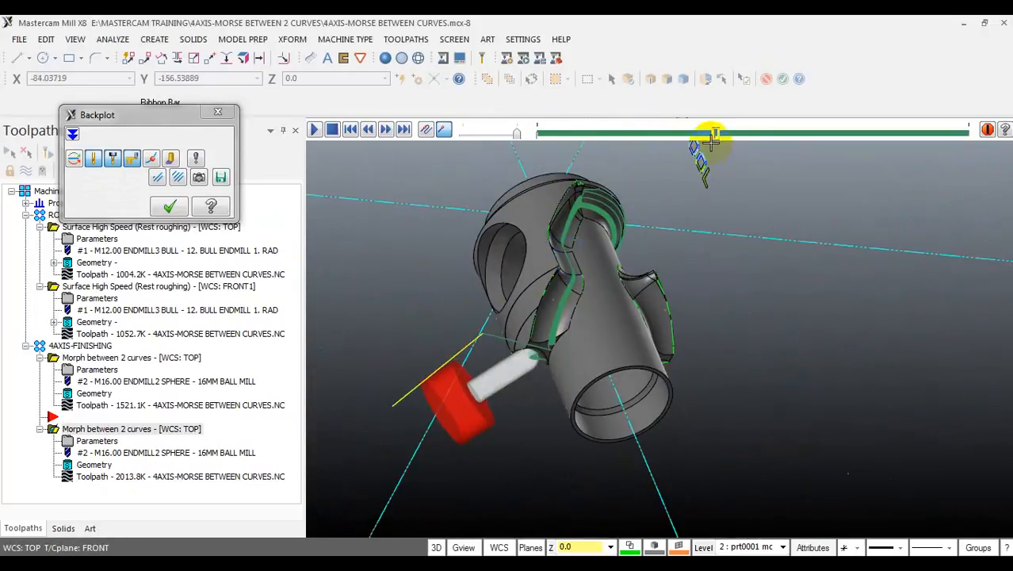
drag(715, 134, 1003, 130)
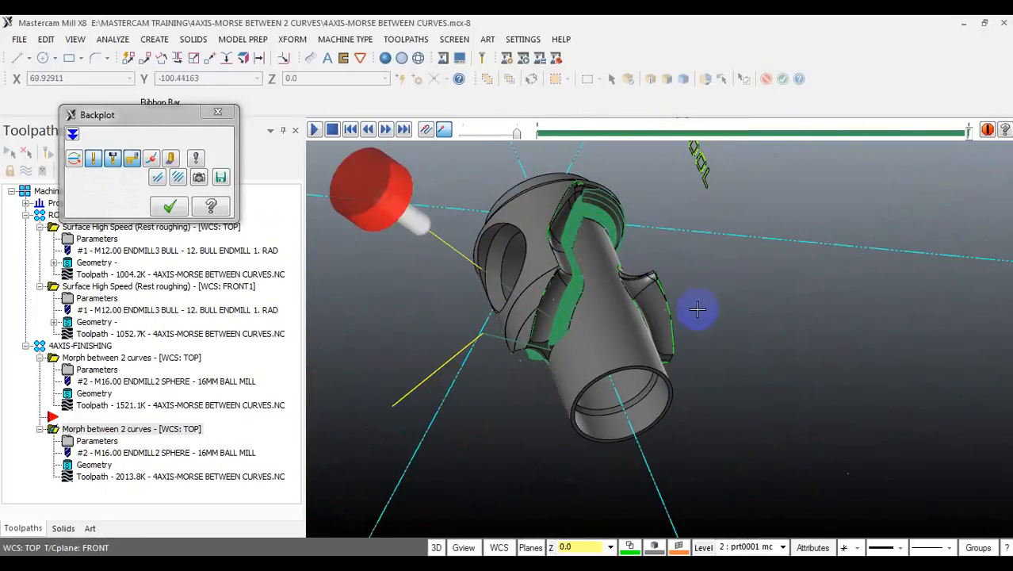
middle_drag(697, 309, 602, 285)
click(158, 211)
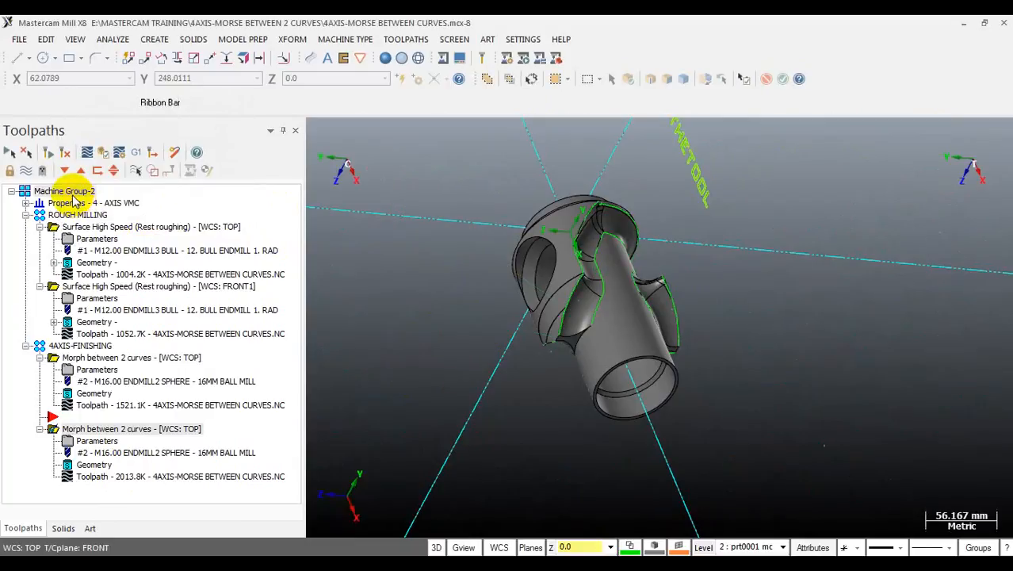
- Verify all operations of the machine group and simulate the first rest-roughing operation on the solid stock
click(101, 156)
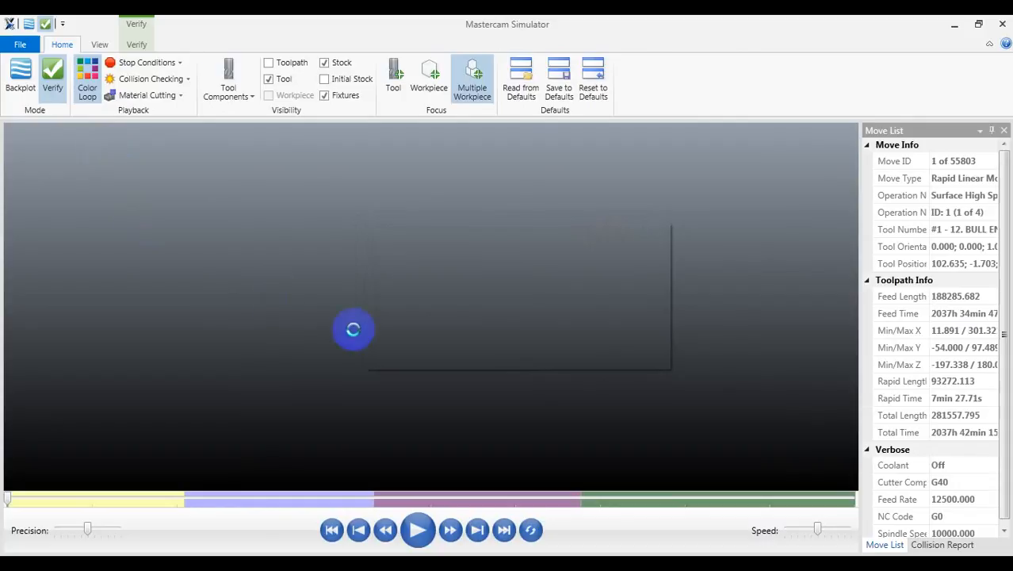
drag(352, 328, 241, 427)
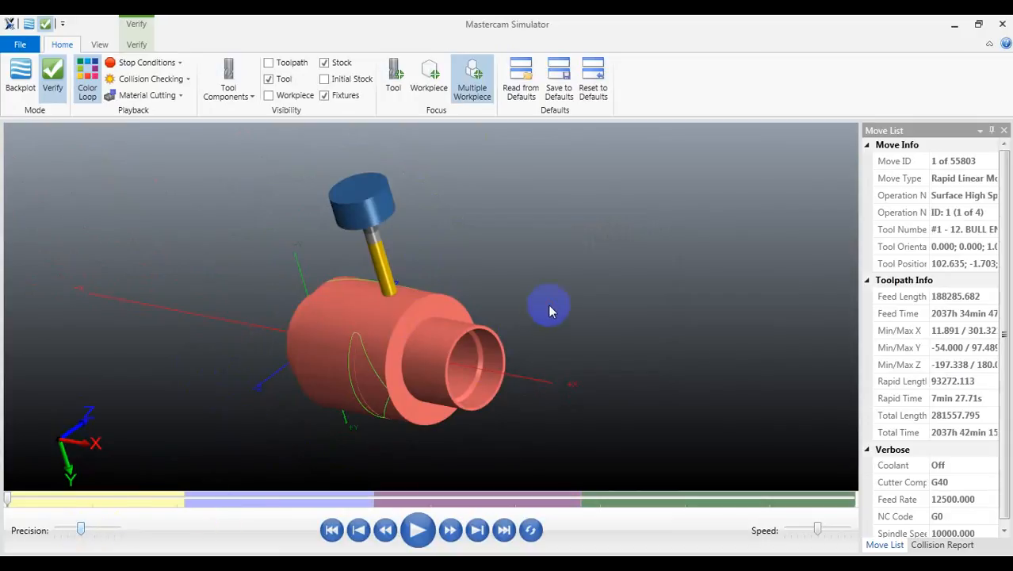
drag(549, 309, 449, 389)
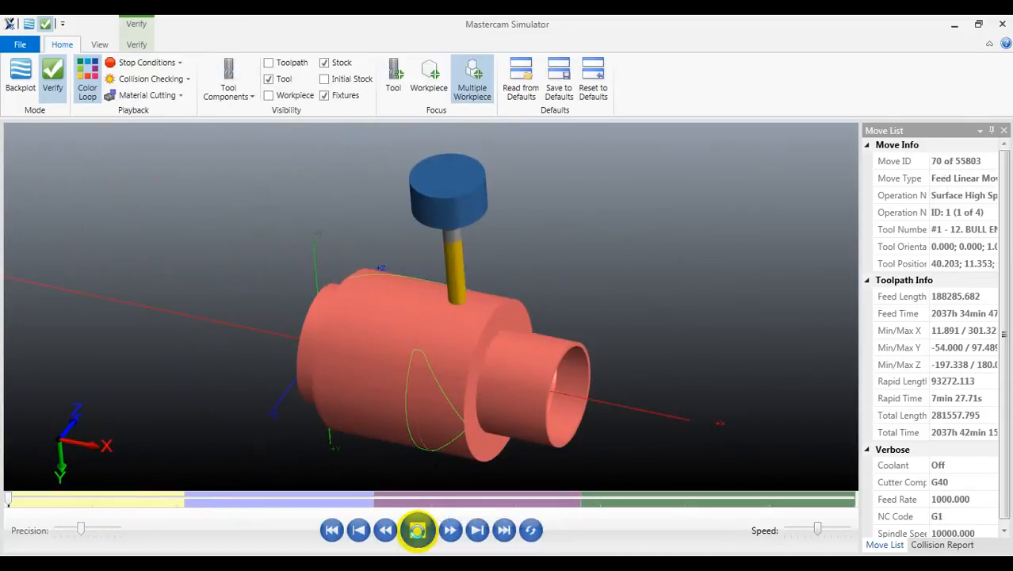
click(418, 532)
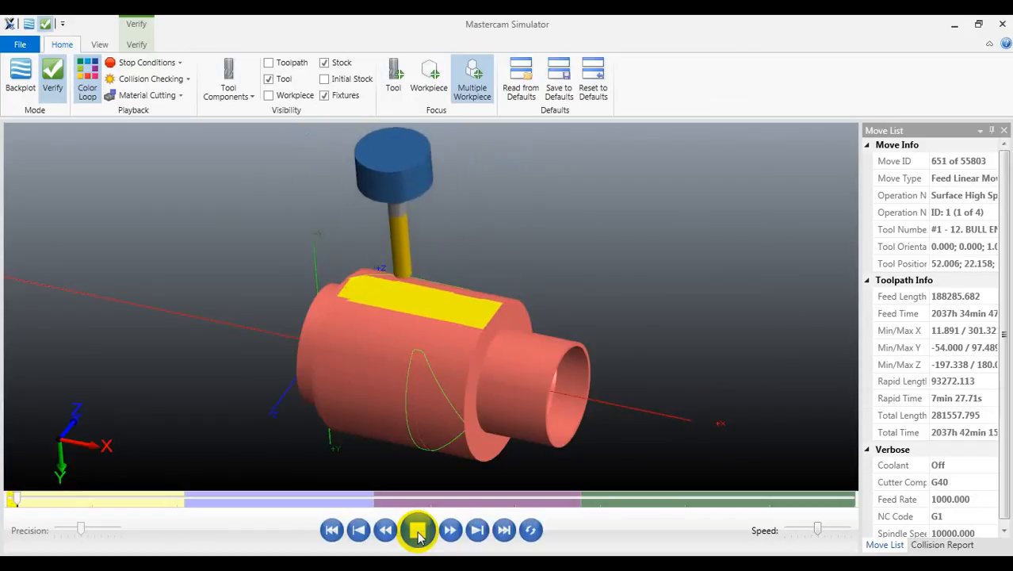
middle_drag(493, 354, 474, 348)
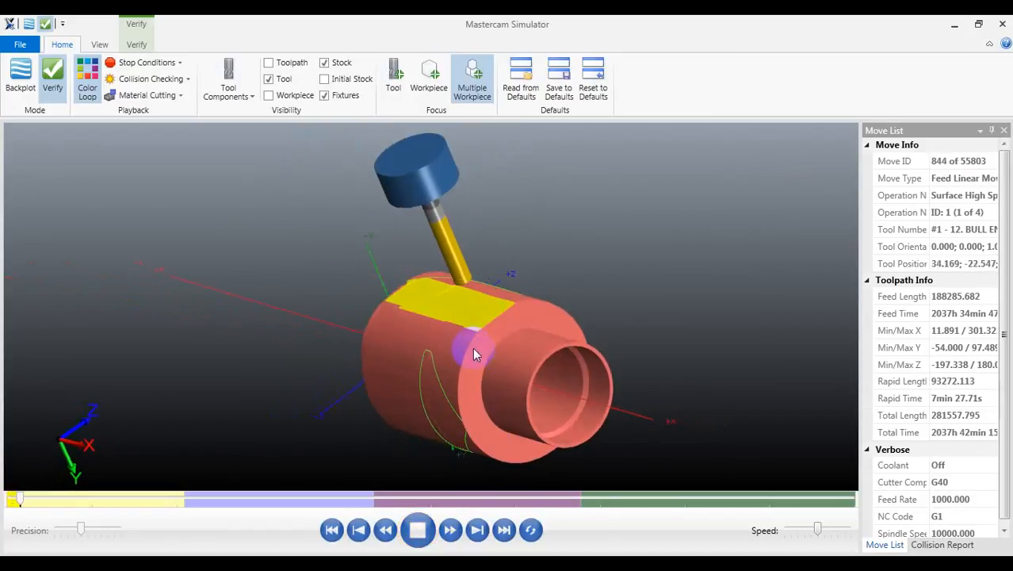
scroll(473, 349, up, 2)
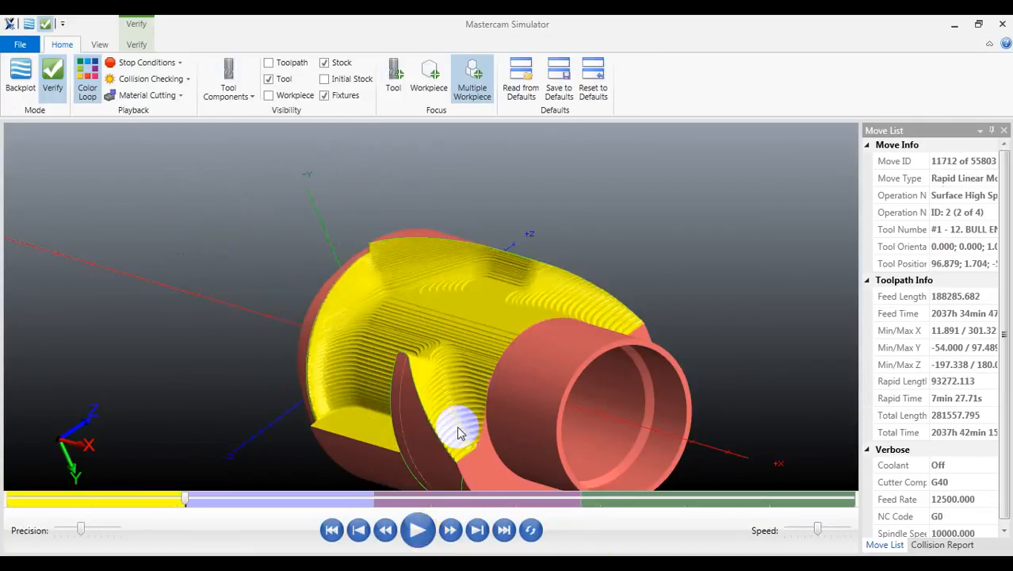
middle_drag(457, 427, 436, 362)
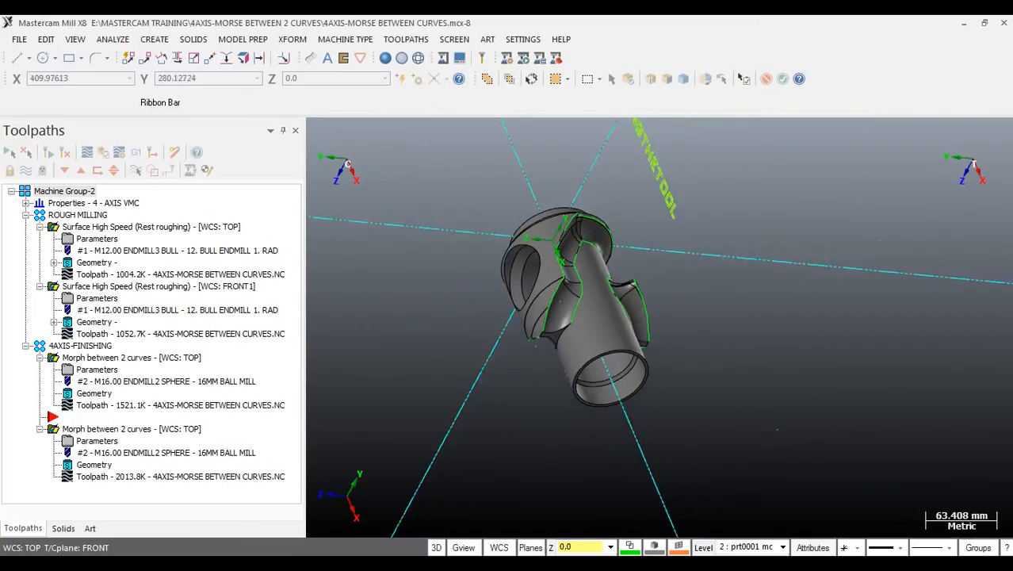
- Continue the verification into the second rest-roughing operation and turn off the color loop
click(252, 497)
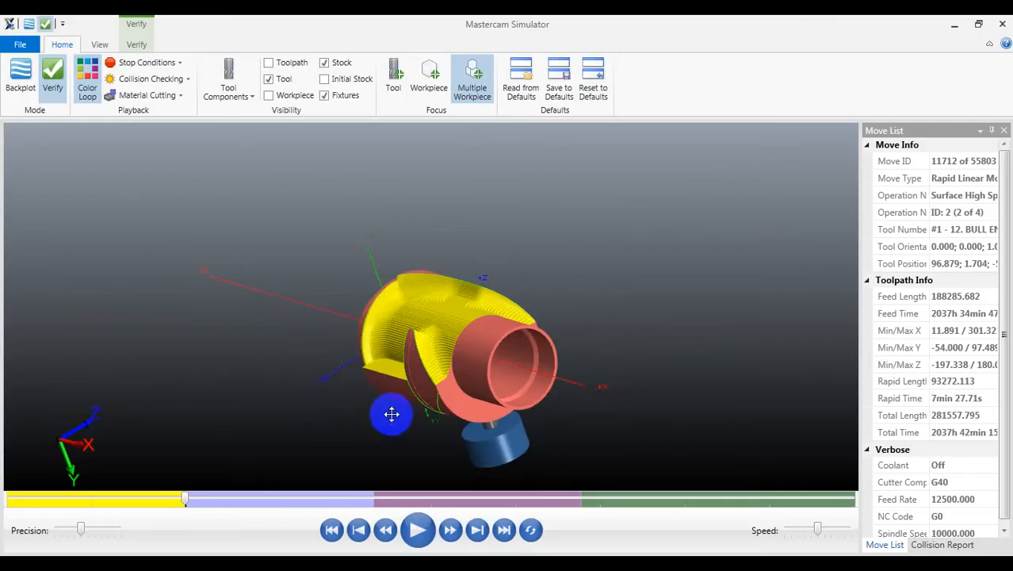
middle_drag(400, 408, 460, 424)
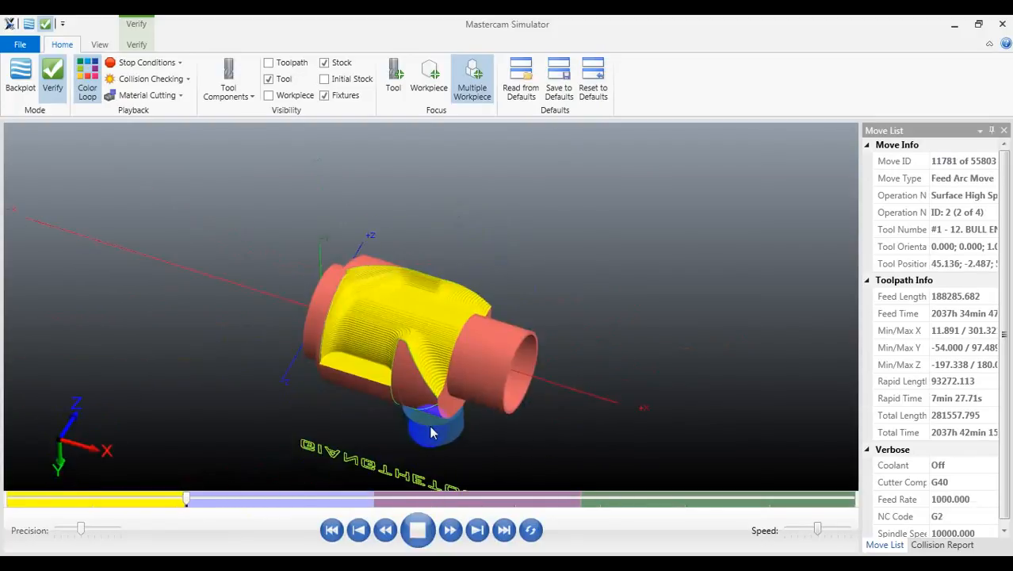
middle_drag(430, 432, 407, 291)
scroll(407, 286, down, 3)
click(90, 90)
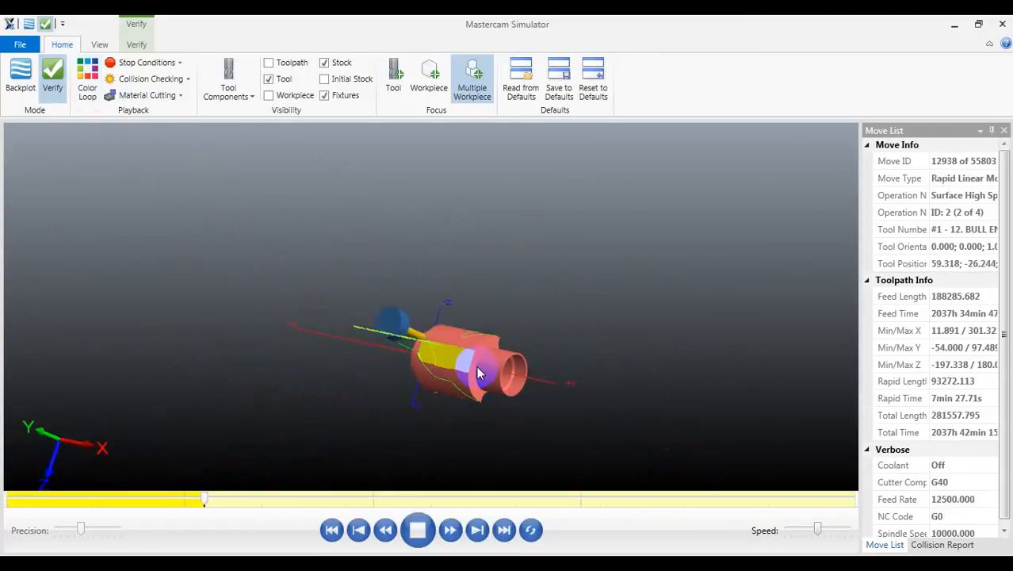
- Follow the second rest-roughing operation to its end and check the material removed around the ribs
scroll(475, 365, up, 5)
scroll(462, 330, down, 5)
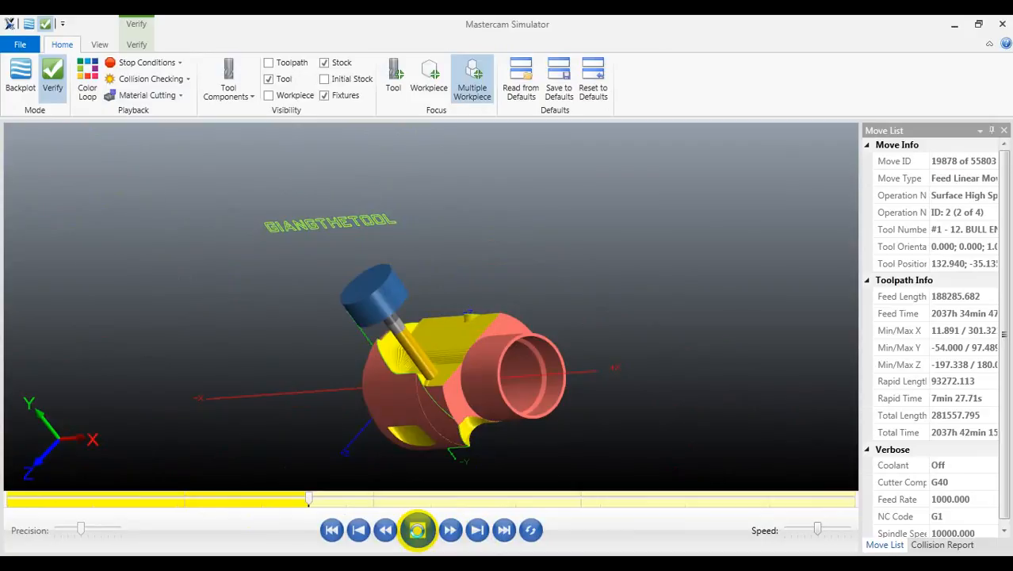
middle_drag(496, 462, 448, 416)
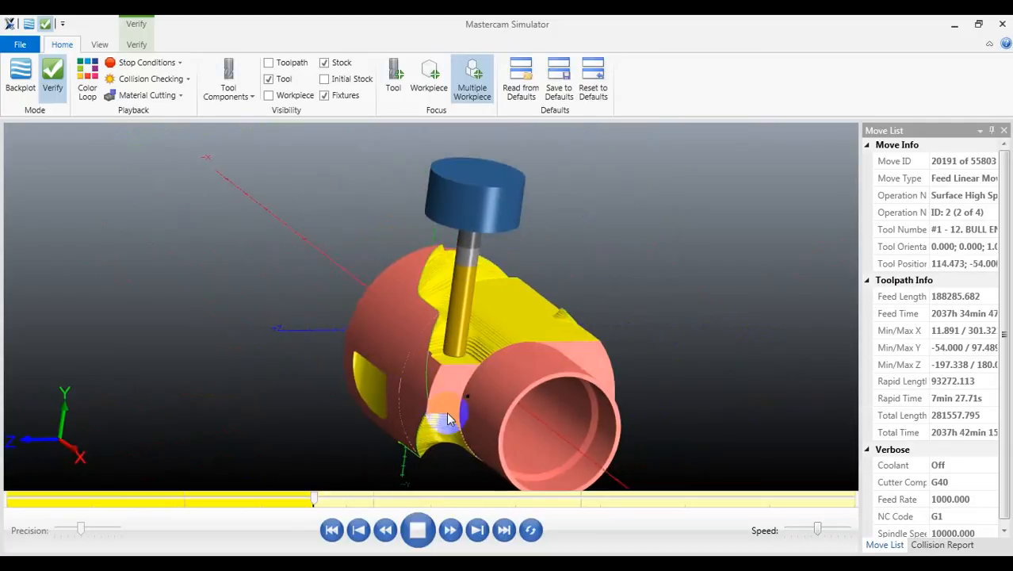
scroll(376, 232, down, 3)
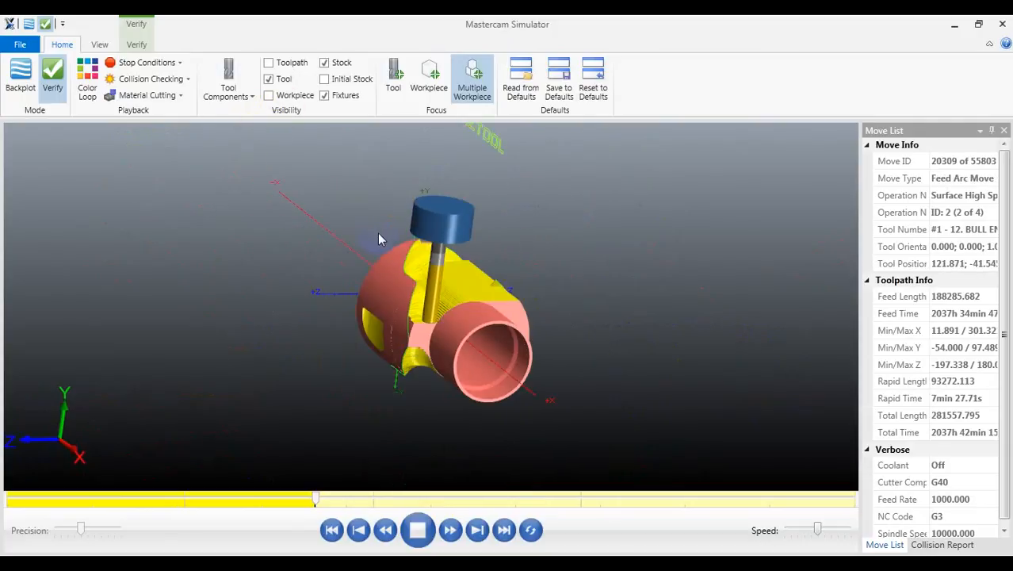
middle_drag(405, 275, 446, 285)
scroll(413, 290, up, 4)
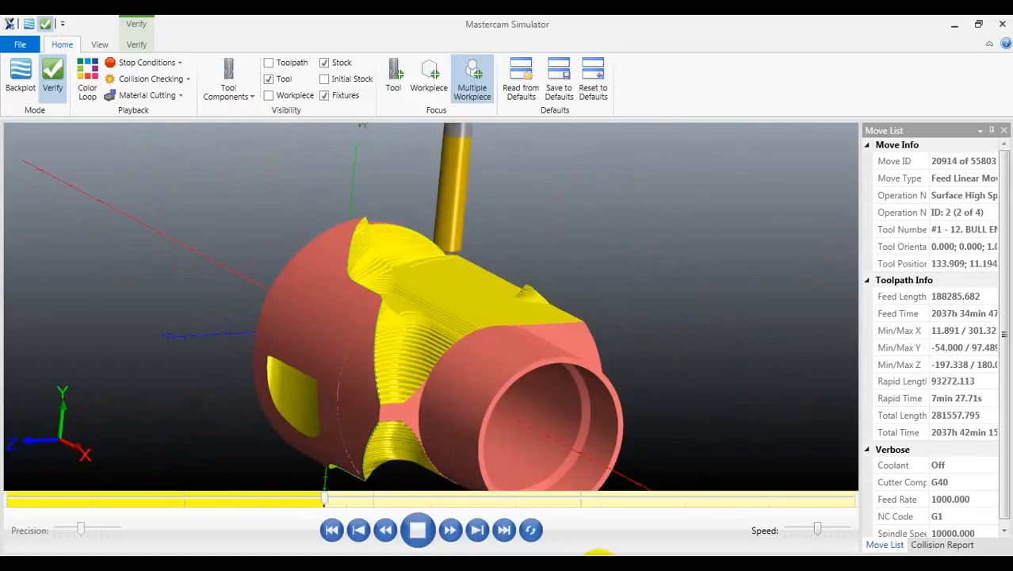
- Show the workpiece together with the rest-roughed stock and examine the remaining material from all sides of the part
mouse_move(475, 389)
middle_down()
mouse_move(445, 389)
mouse_move(457, 410)
mouse_move(455, 392)
middle_up()
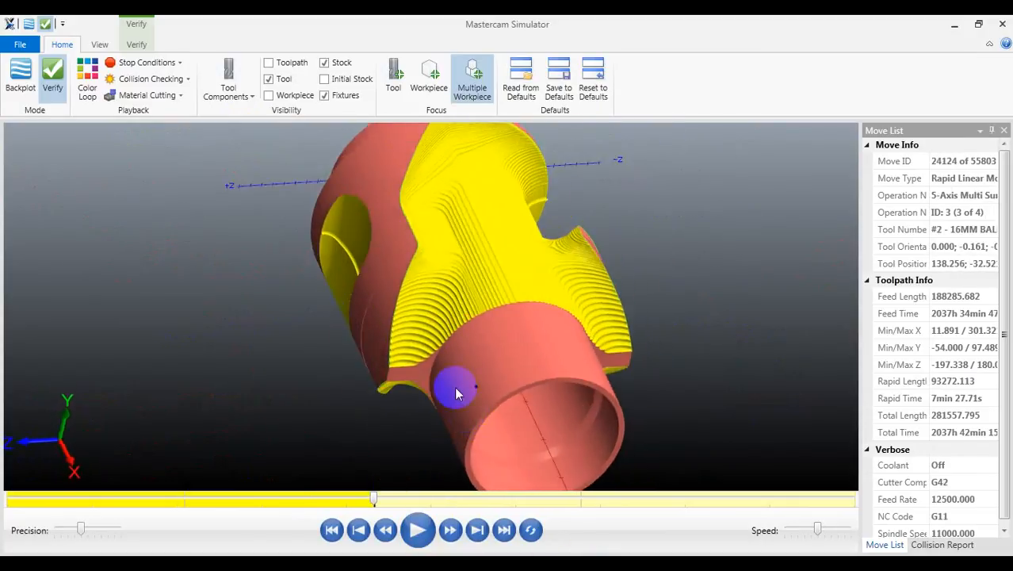
scroll(419, 301, down, 3)
middle_drag(419, 301, 478, 302)
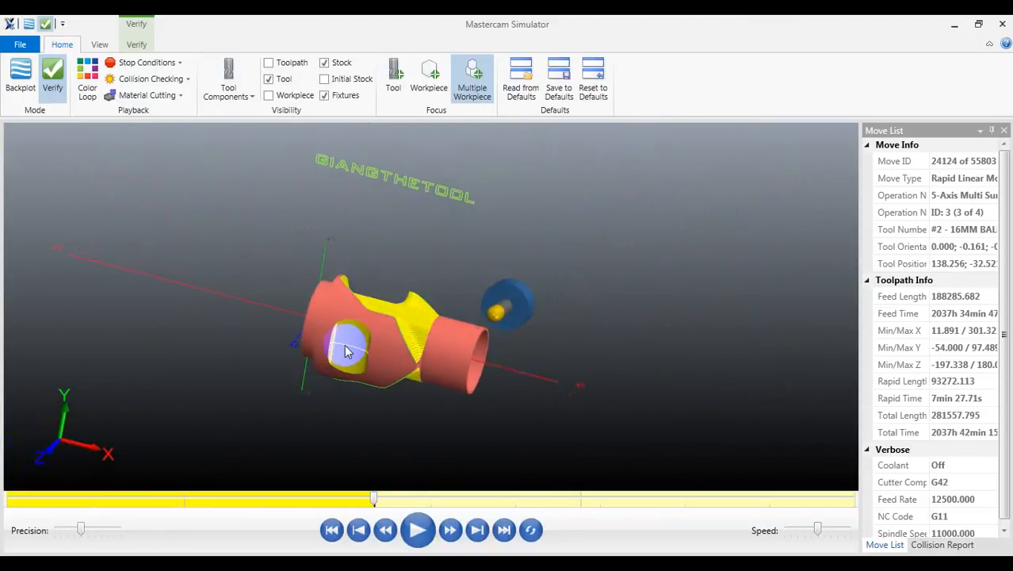
scroll(336, 217, up, 2)
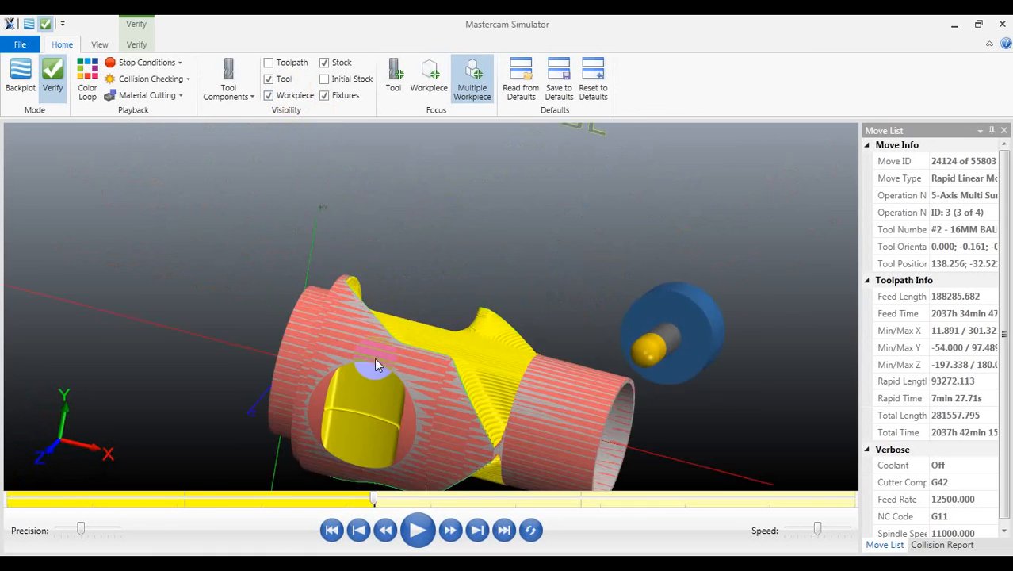
middle_drag(336, 217, 352, 372)
scroll(566, 281, up, 2)
middle_drag(567, 281, 518, 260)
scroll(518, 260, down, 2)
middle_drag(464, 283, 400, 273)
scroll(476, 279, up, 2)
scroll(401, 273, down, 2)
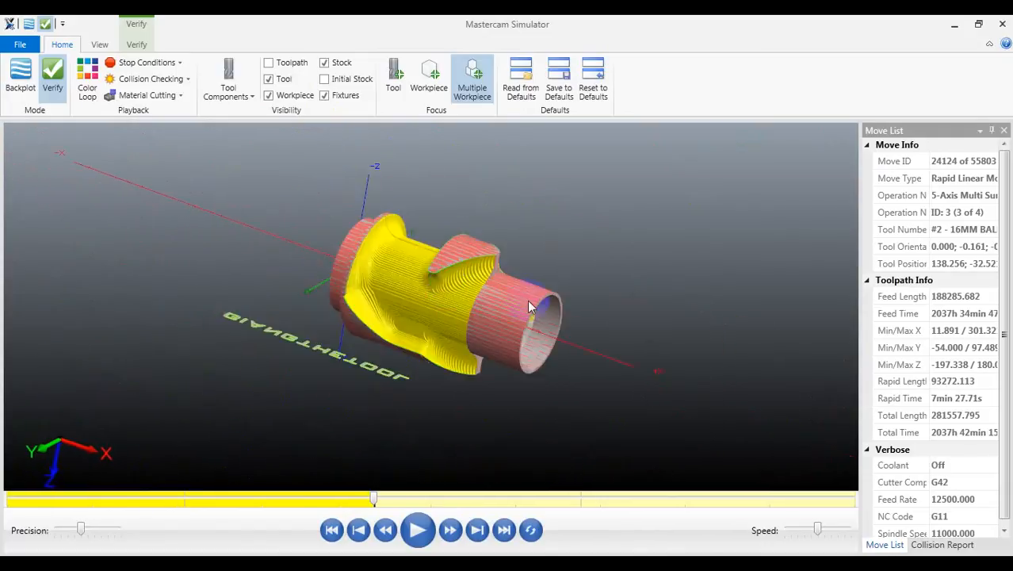
middle_drag(527, 300, 515, 283)
scroll(599, 249, up, 2)
scroll(515, 283, down, 2)
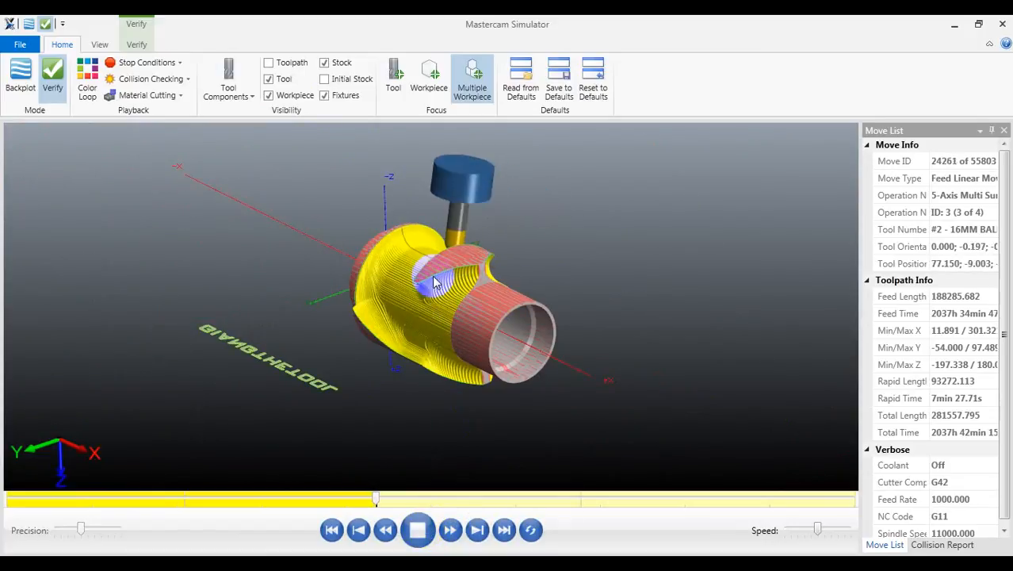
- Set the simulation focus to the tool and follow the first Morph operation as it circles the short rib
click(394, 77)
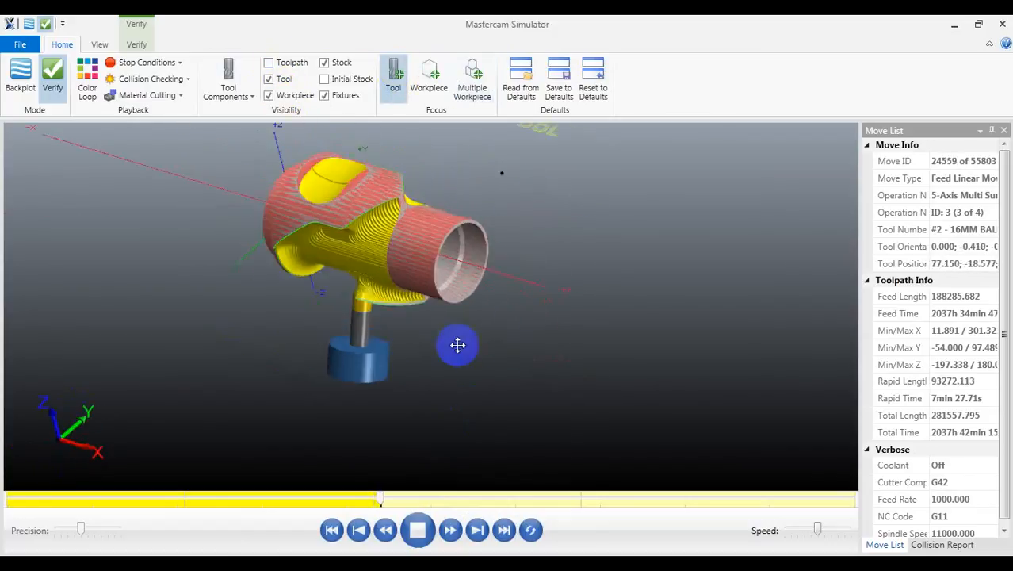
middle_drag(475, 265, 392, 245)
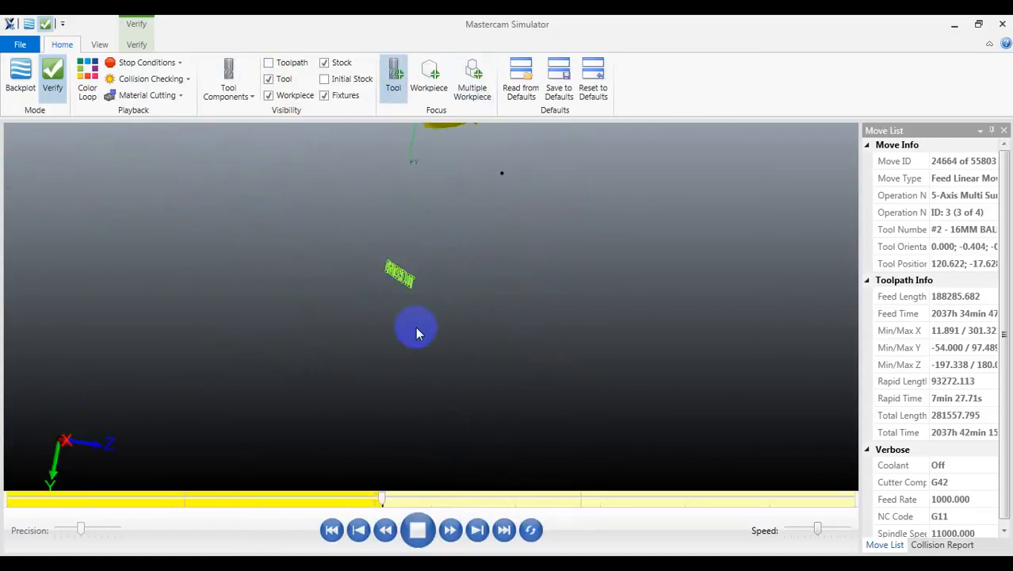
middle_drag(457, 208, 430, 198)
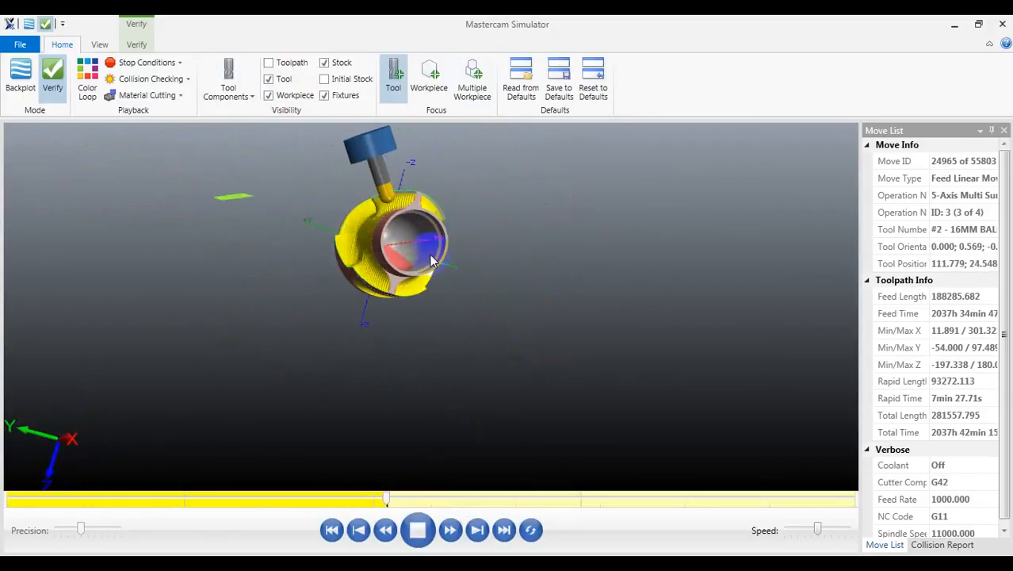
scroll(430, 260, down, 2)
scroll(406, 173, up, 6)
mouse_move(413, 274)
middle_down()
mouse_move(396, 289)
mouse_move(418, 294)
mouse_move(416, 284)
middle_up()
scroll(416, 286, down, 6)
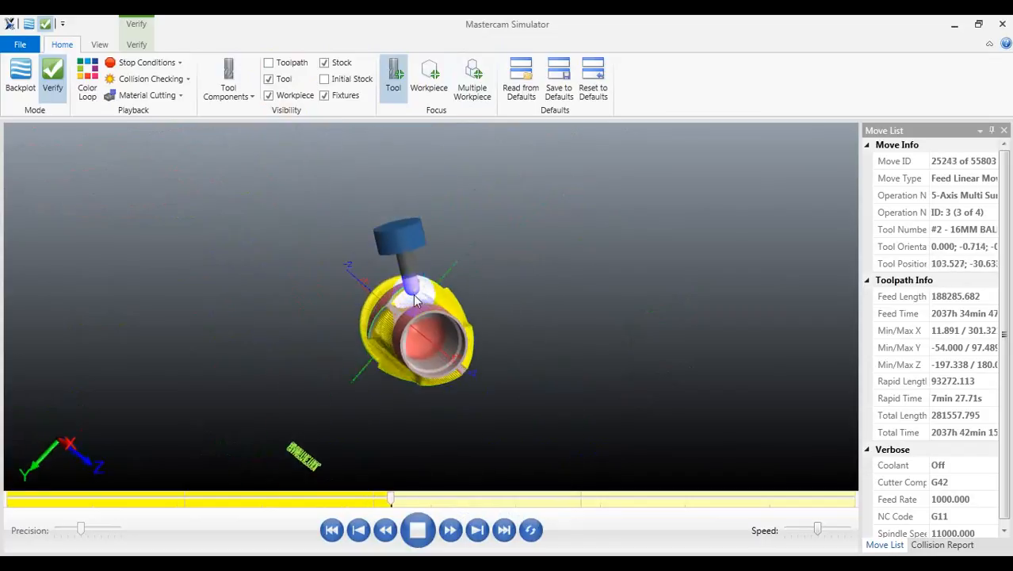
middle_drag(427, 342, 421, 305)
scroll(420, 286, up, 3)
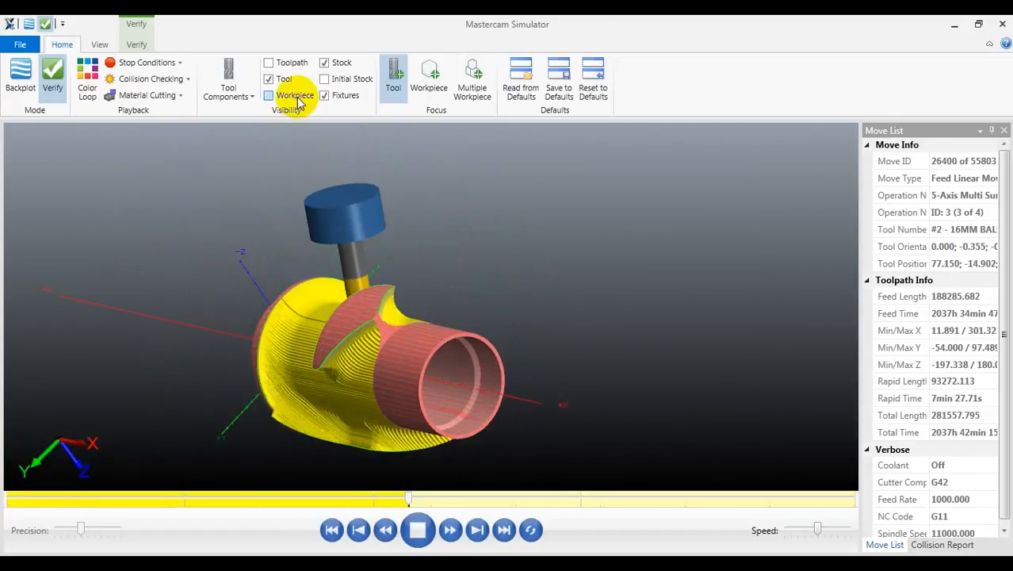
- Hide the workpiece and follow the rest of the first Morph operation, checking the finished walls of the short rib
scroll(331, 349, up, 2)
middle_drag(334, 349, 344, 349)
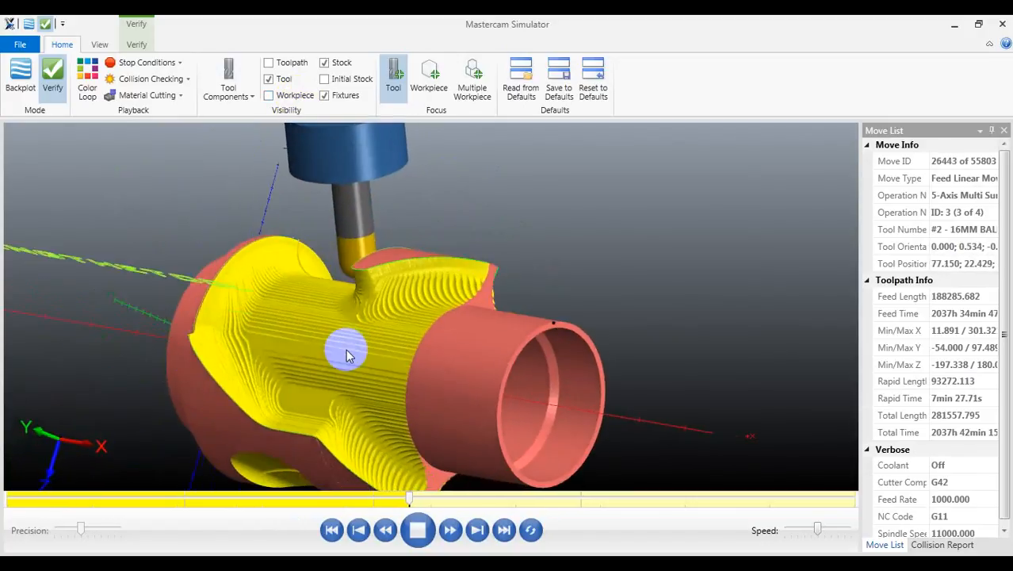
scroll(347, 355, down, 3)
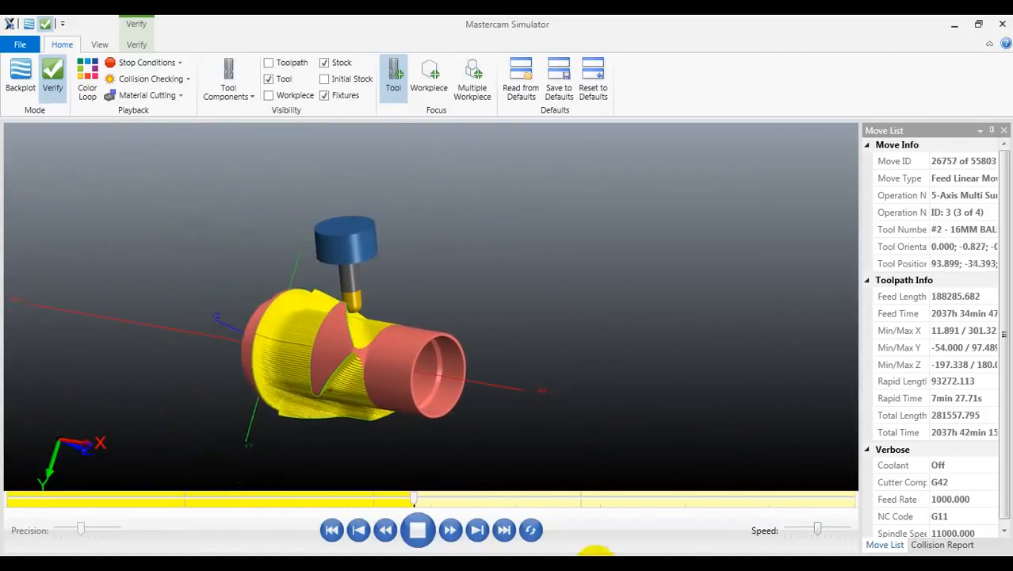
click(420, 538)
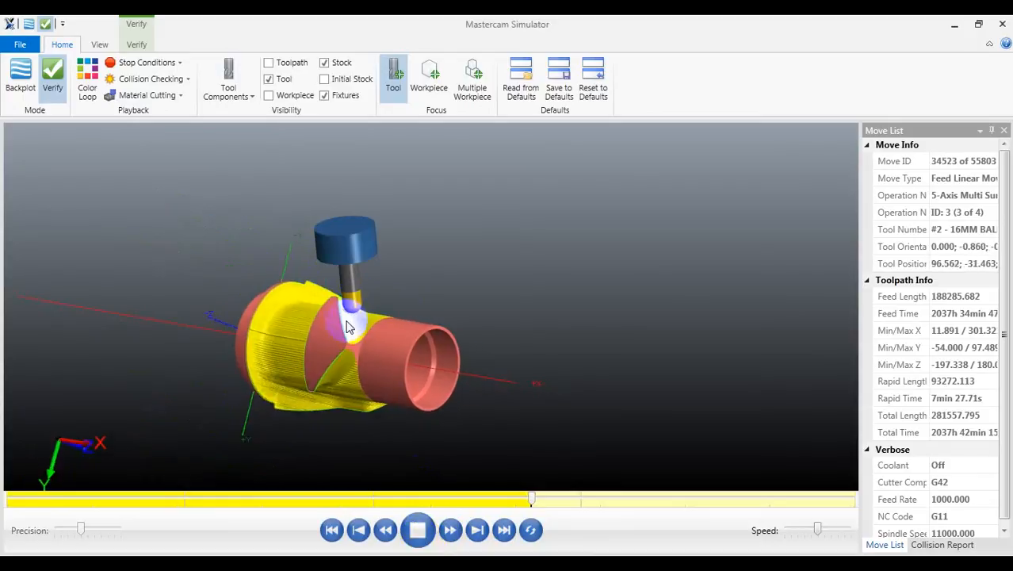
scroll(325, 337, up, 3)
scroll(312, 344, up, 1)
middle_drag(314, 344, 292, 332)
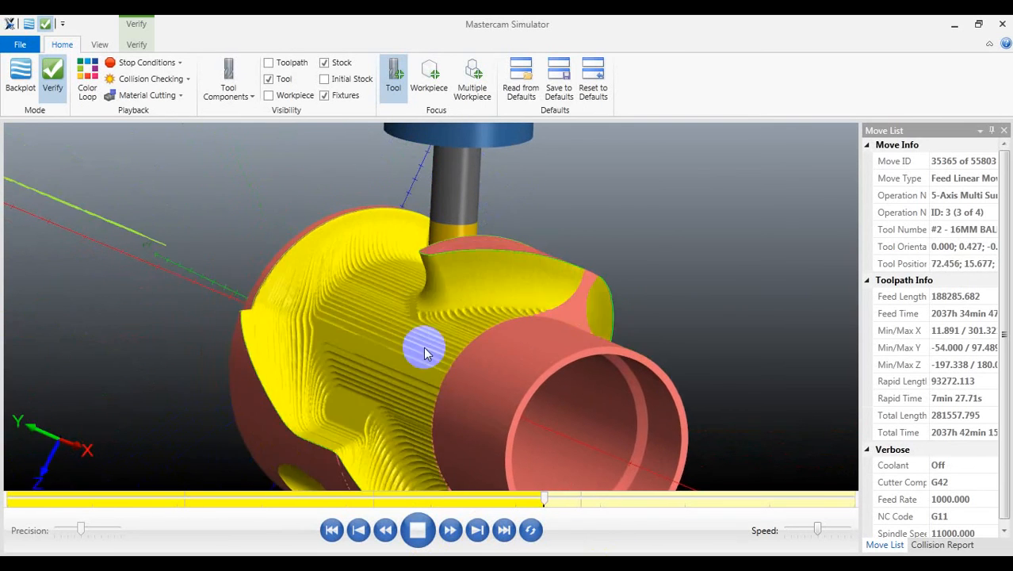
- Raise the simulation speed slightly and follow the second Morph operation as it finishes the walls opposite the short rib
drag(820, 526, 825, 524)
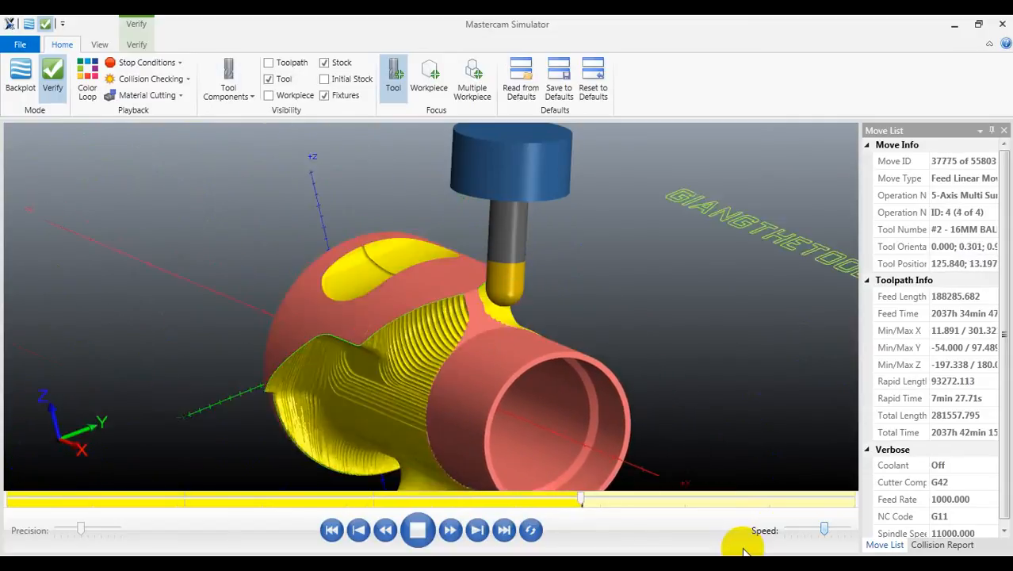
drag(523, 374, 542, 353)
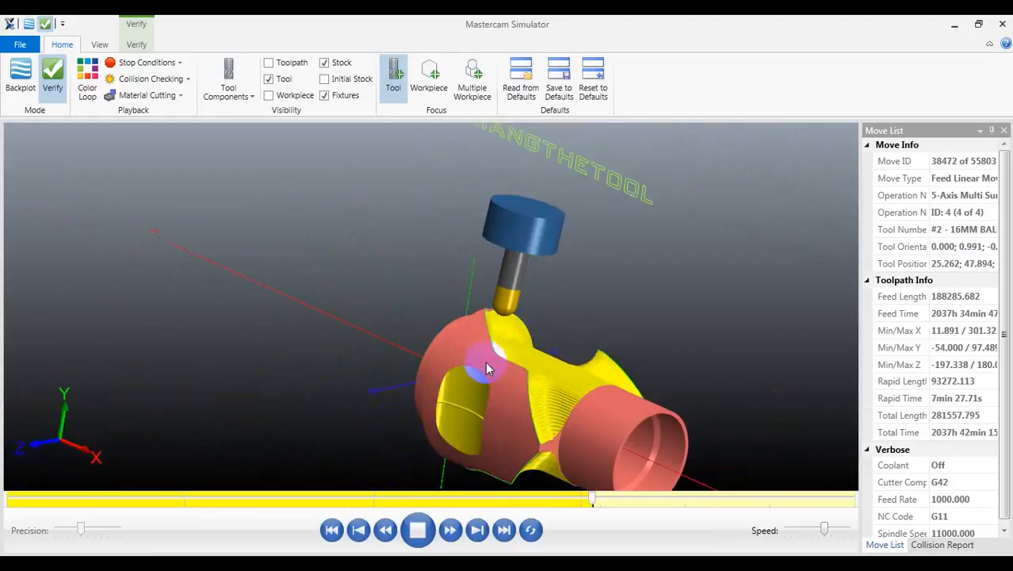
drag(487, 369, 657, 314)
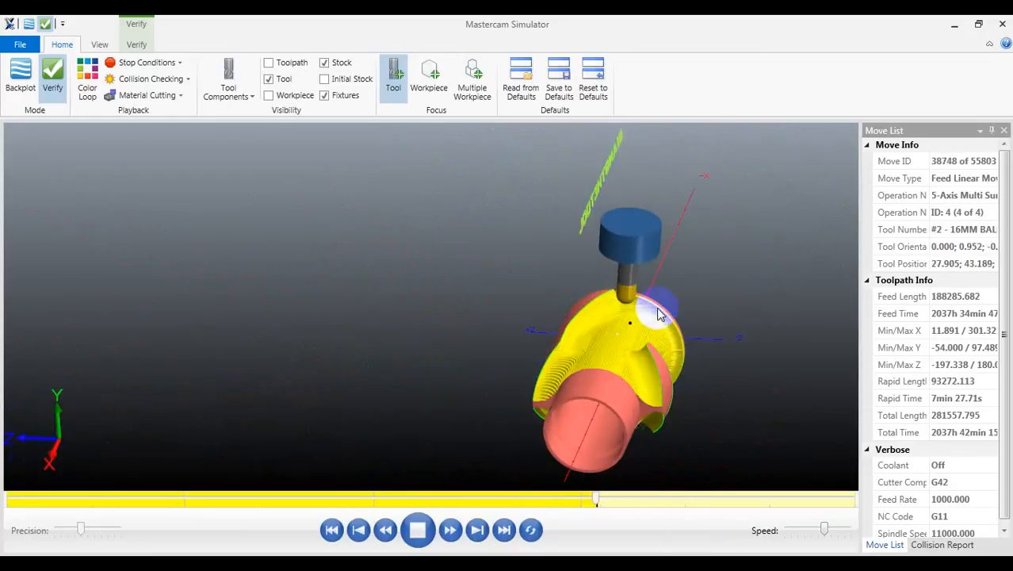
scroll(638, 311, up, 3)
scroll(638, 311, down, 2)
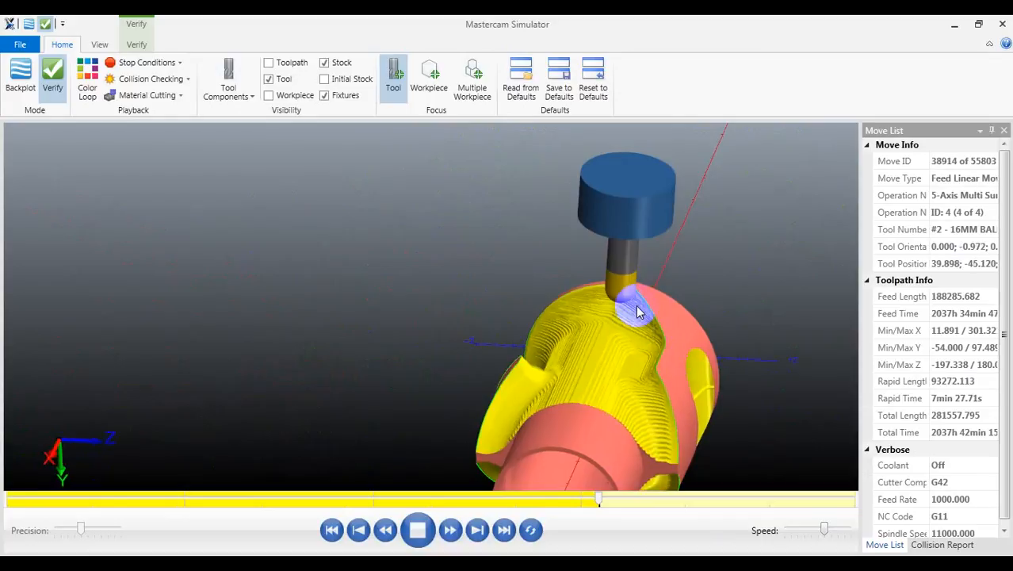
drag(644, 386, 672, 374)
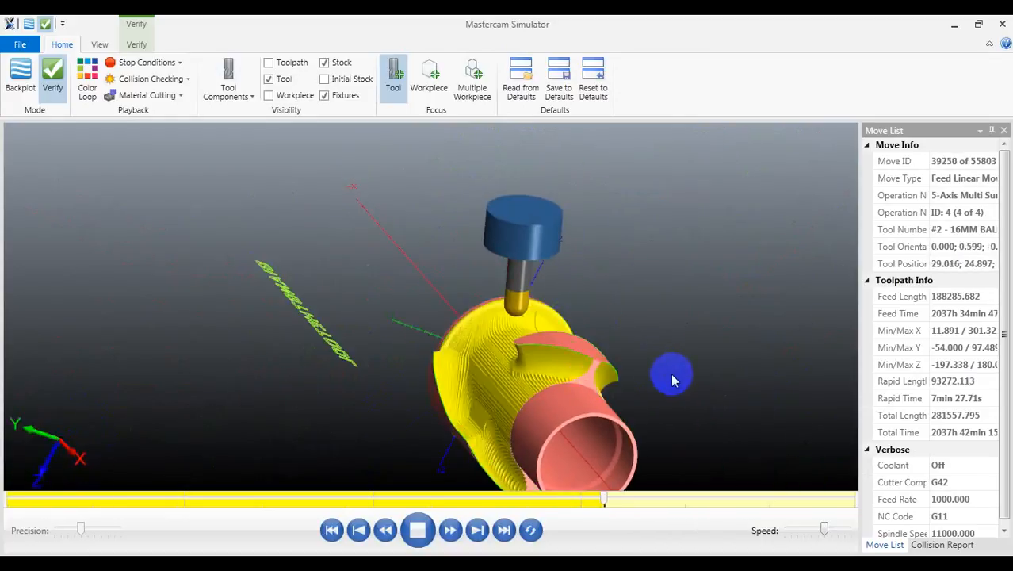
scroll(552, 335, down, 2)
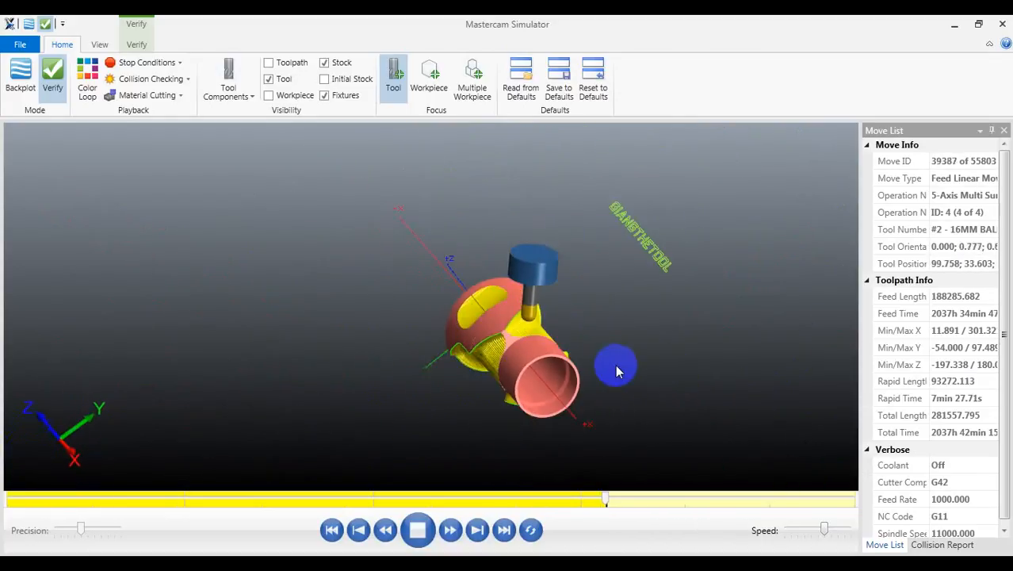
scroll(621, 368, up, 3)
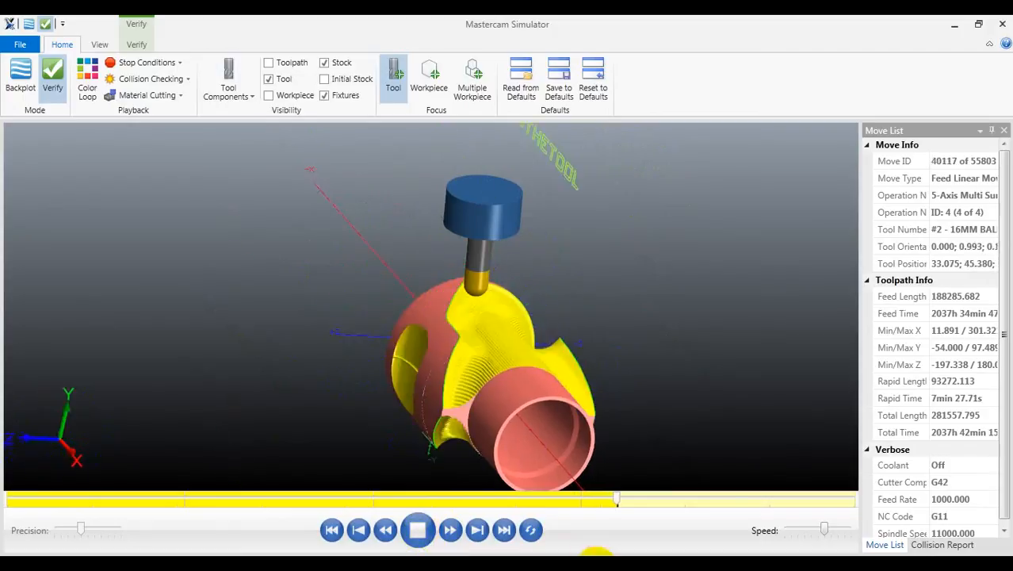
click(417, 530)
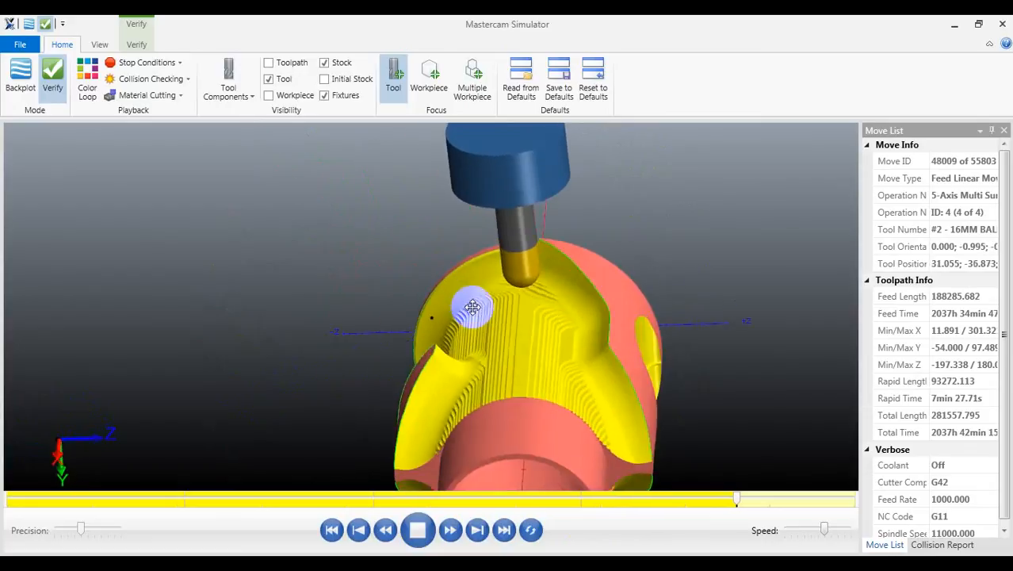
- Colour the machined stock by operation with Color Loop and follow the second Morph operation to its end
click(88, 87)
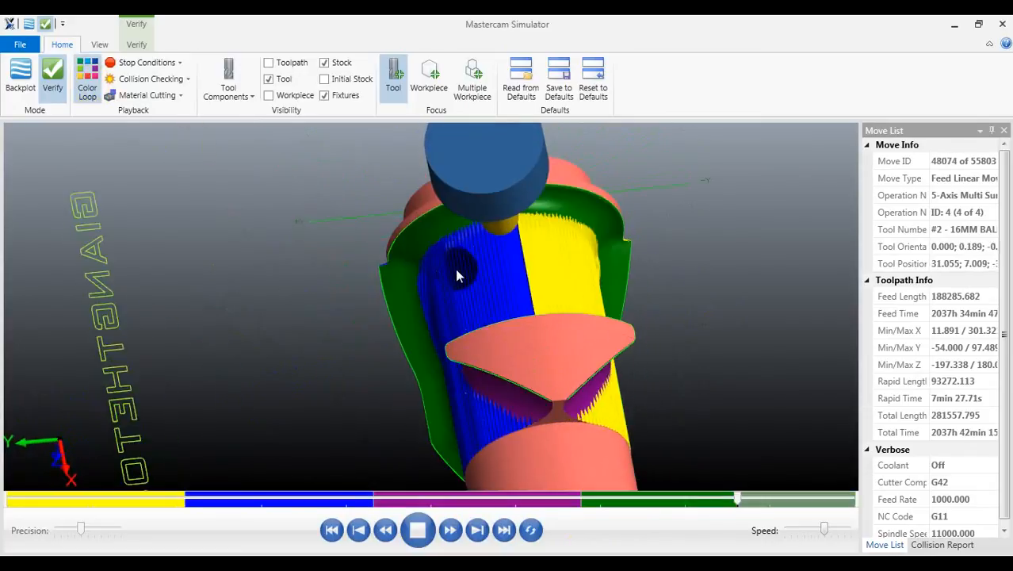
mouse_move(486, 340)
middle_down()
mouse_move(511, 329)
mouse_move(524, 289)
mouse_move(486, 294)
mouse_move(489, 309)
mouse_move(504, 312)
mouse_move(500, 289)
mouse_move(480, 295)
middle_up()
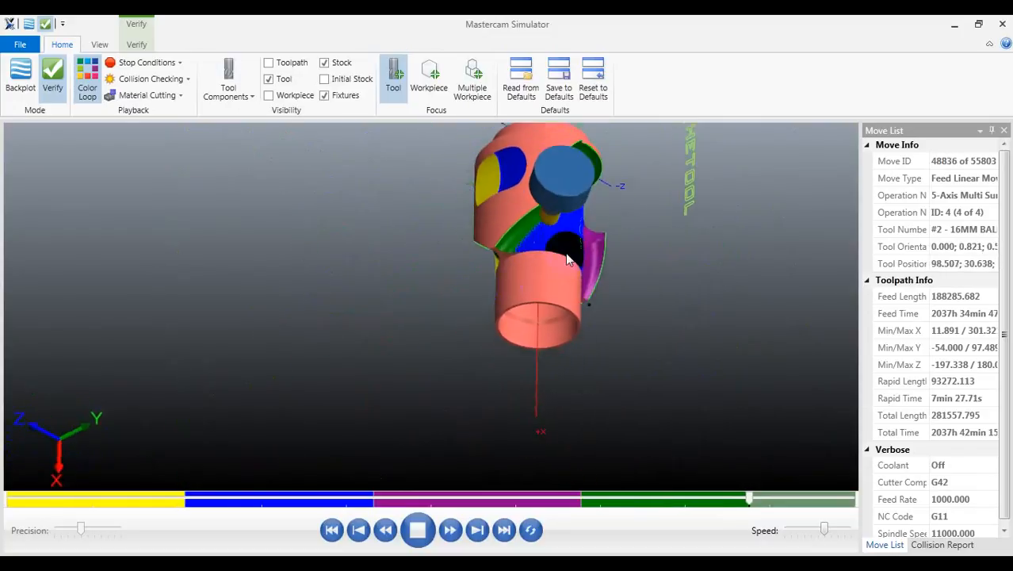
scroll(583, 216, up, 3)
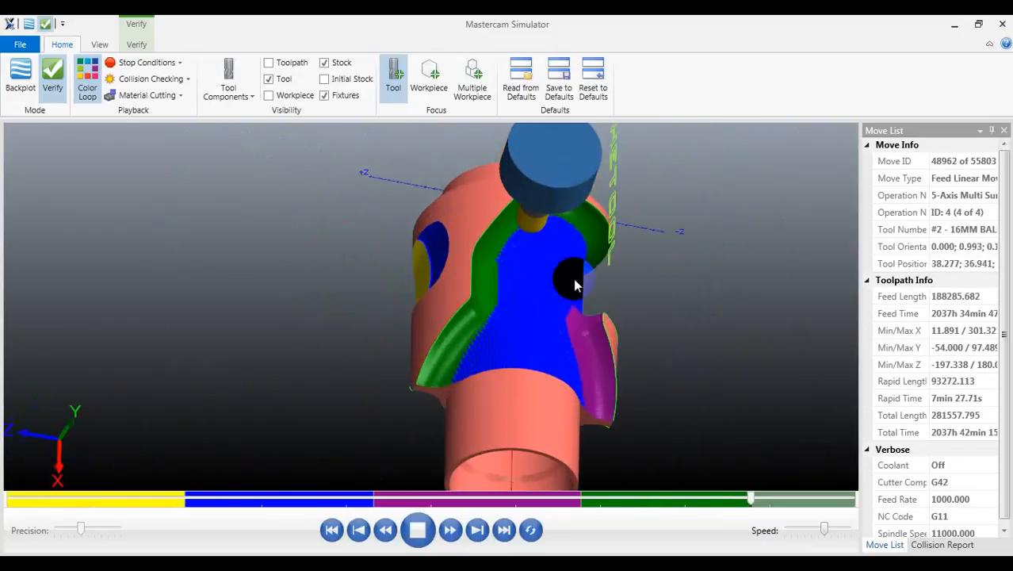
middle_drag(573, 278, 538, 282)
scroll(529, 270, down, 4)
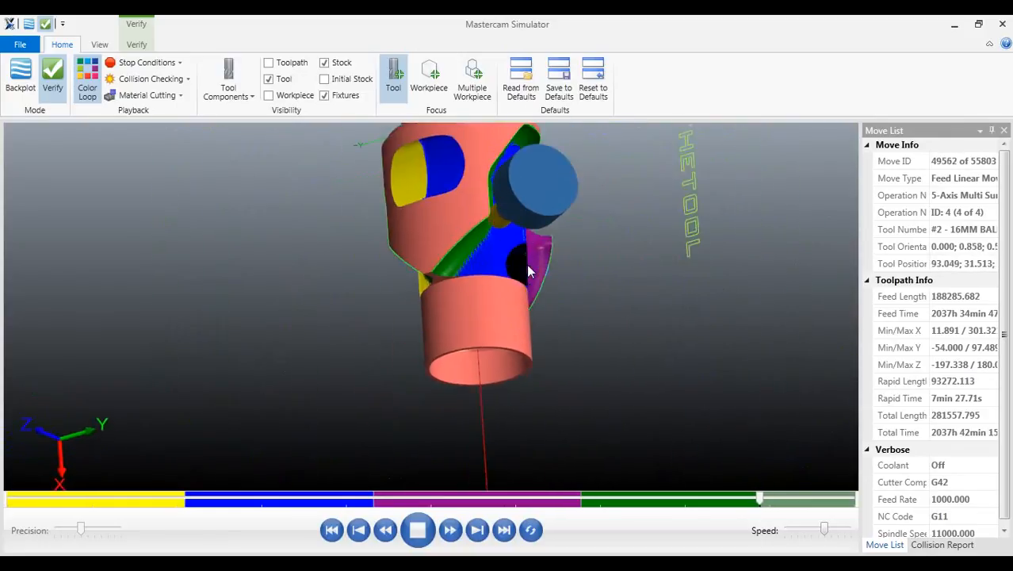
middle_drag(507, 285, 523, 240)
scroll(523, 282, up, 3)
scroll(520, 231, down, 5)
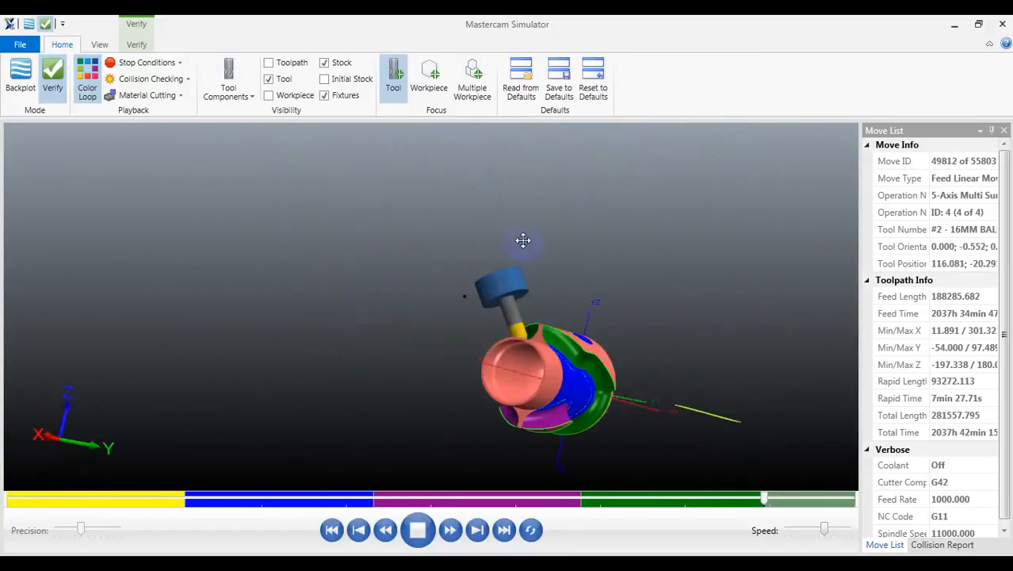
scroll(405, 280, up, 4)
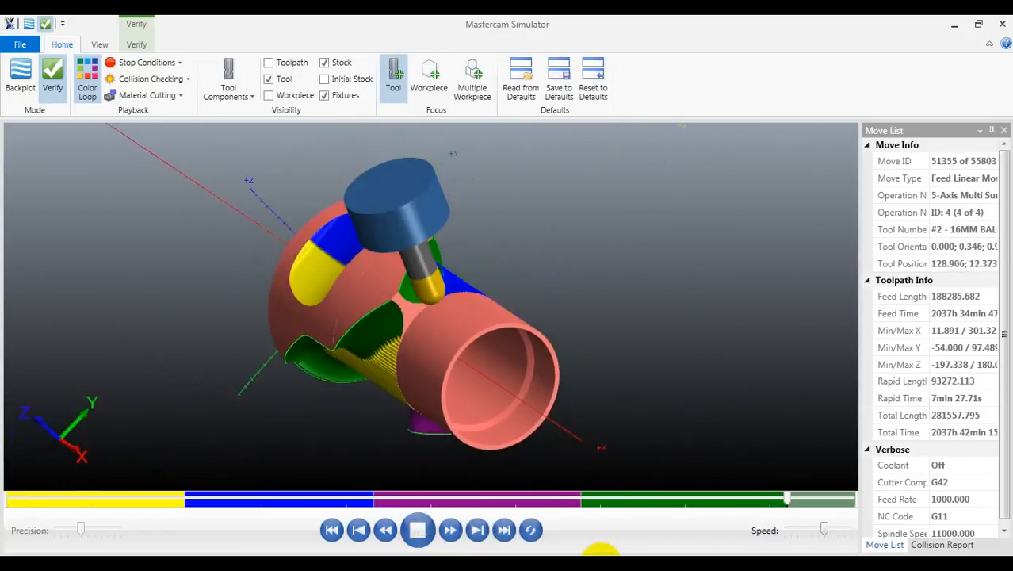
click(417, 529)
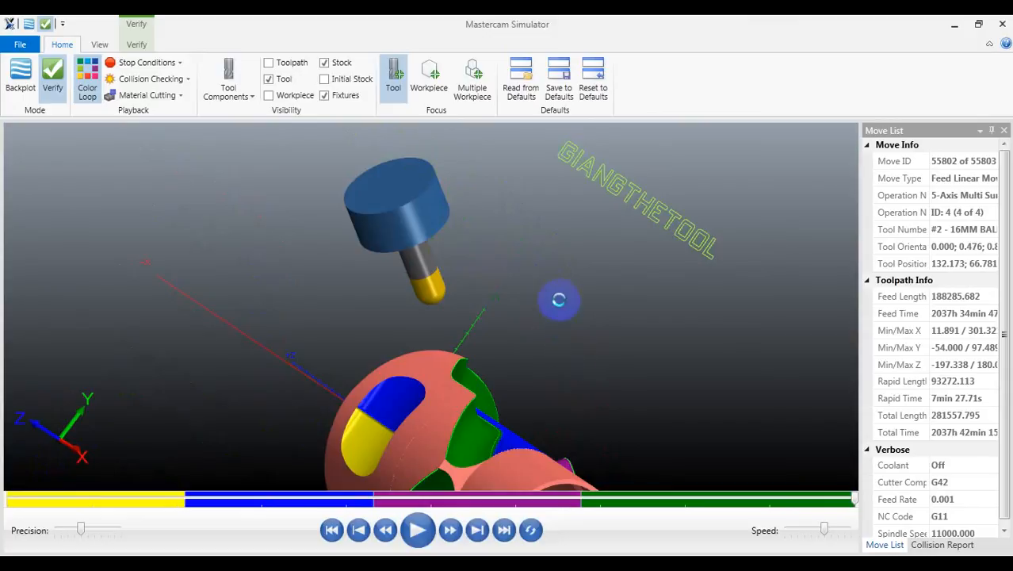
- Show the workpiece together with the finished stock and compare the surfaces around the ribs and cylindrical body
scroll(559, 299, down, 6)
scroll(570, 382, up, 3)
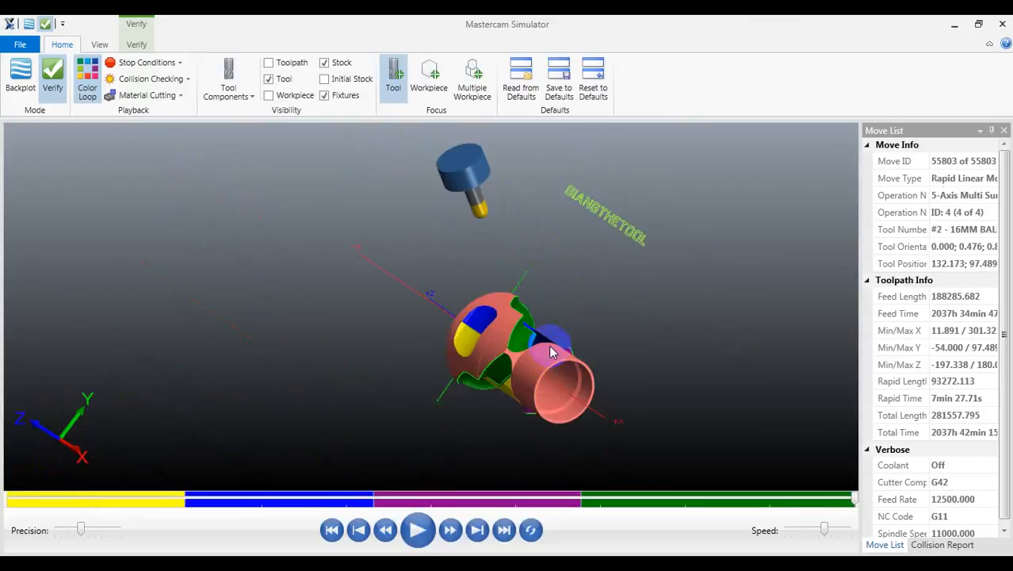
middle_drag(549, 344, 522, 366)
scroll(647, 257, up, 5)
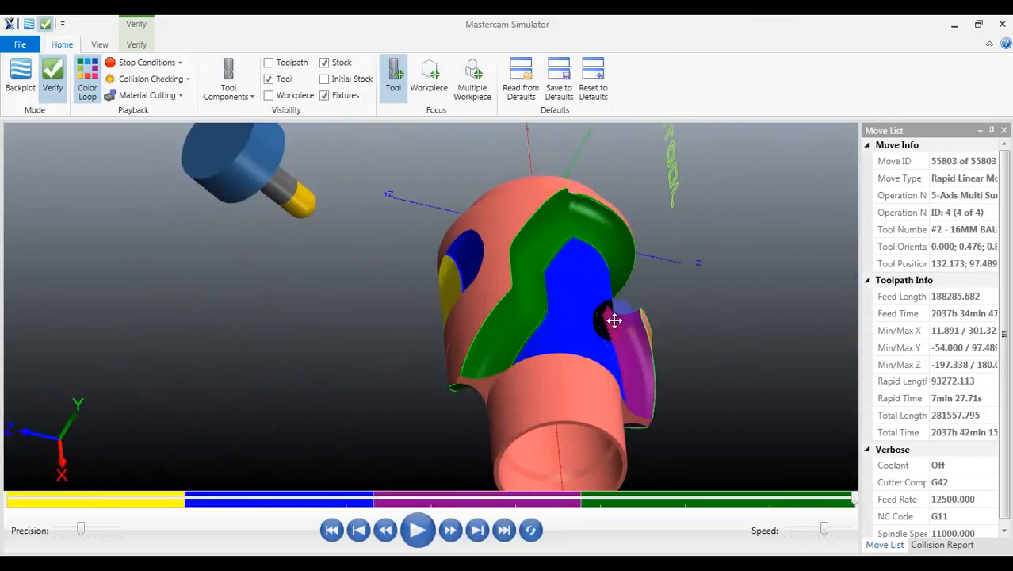
scroll(374, 181, up, 2)
click(301, 102)
scroll(531, 287, down, 3)
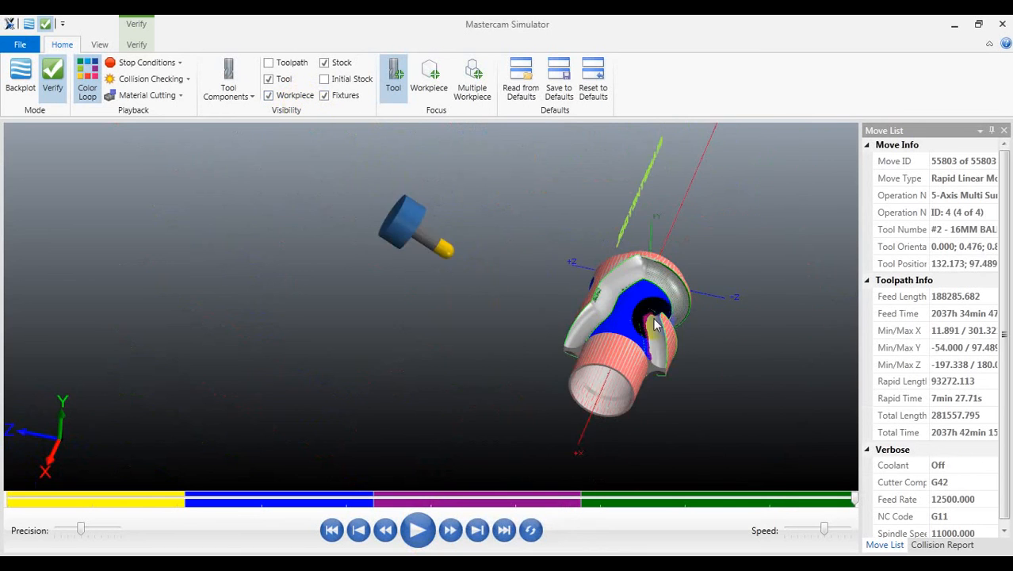
middle_drag(638, 317, 646, 338)
scroll(679, 323, up, 6)
scroll(555, 385, down, 4)
middle_drag(531, 325, 612, 231)
scroll(606, 261, up, 5)
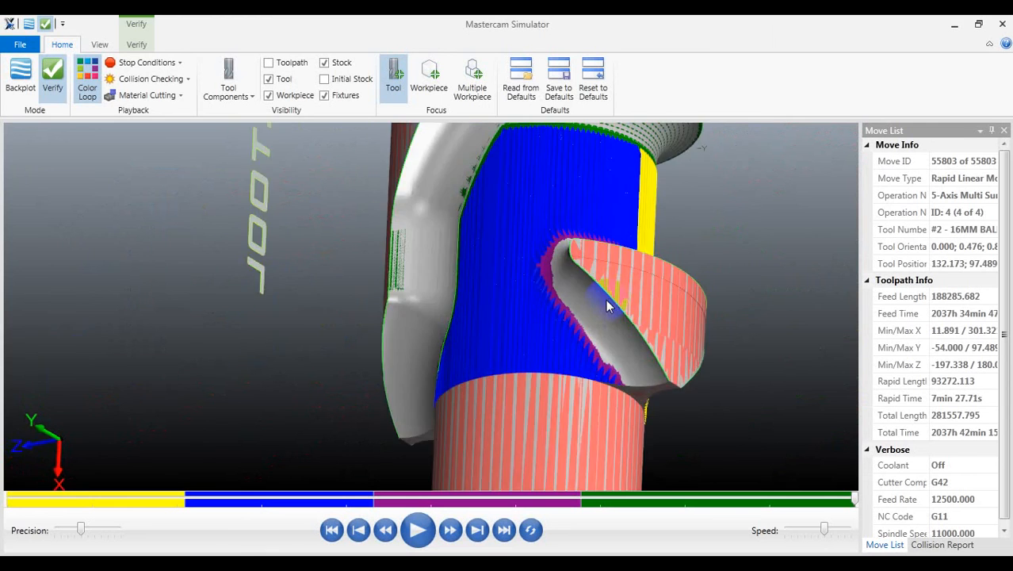
middle_drag(588, 295, 336, 249)
scroll(260, 233, up, 5)
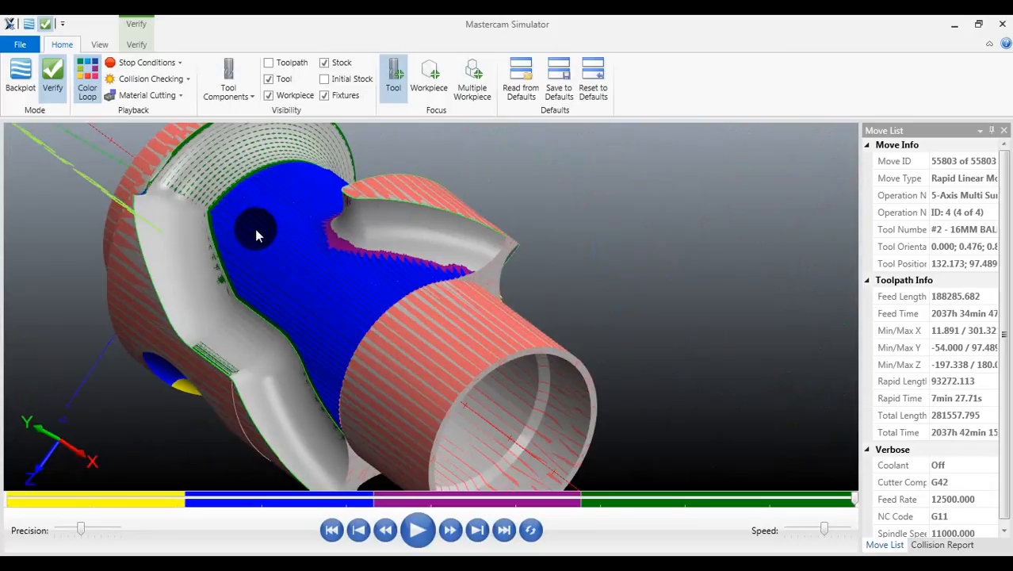
scroll(255, 279, down, 5)
middle_drag(267, 265, 210, 190)
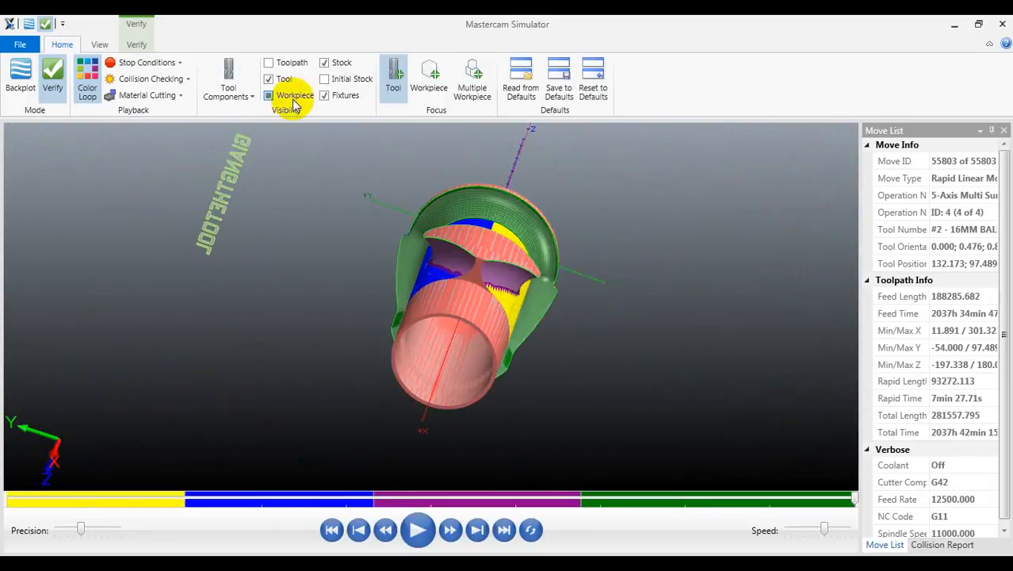
- Hide the workpiece and examine the colour-coded stock, checking the finished rib walls against the roughed body between them
middle_drag(451, 237, 445, 280)
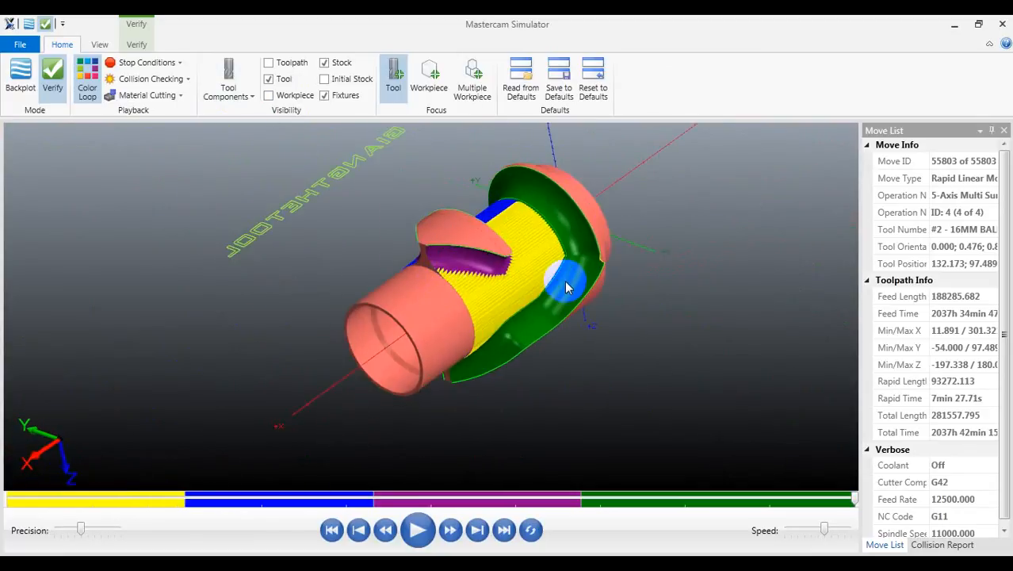
middle_drag(565, 288, 581, 295)
scroll(507, 304, up, 3)
middle_drag(515, 283, 420, 262)
scroll(317, 225, up, 3)
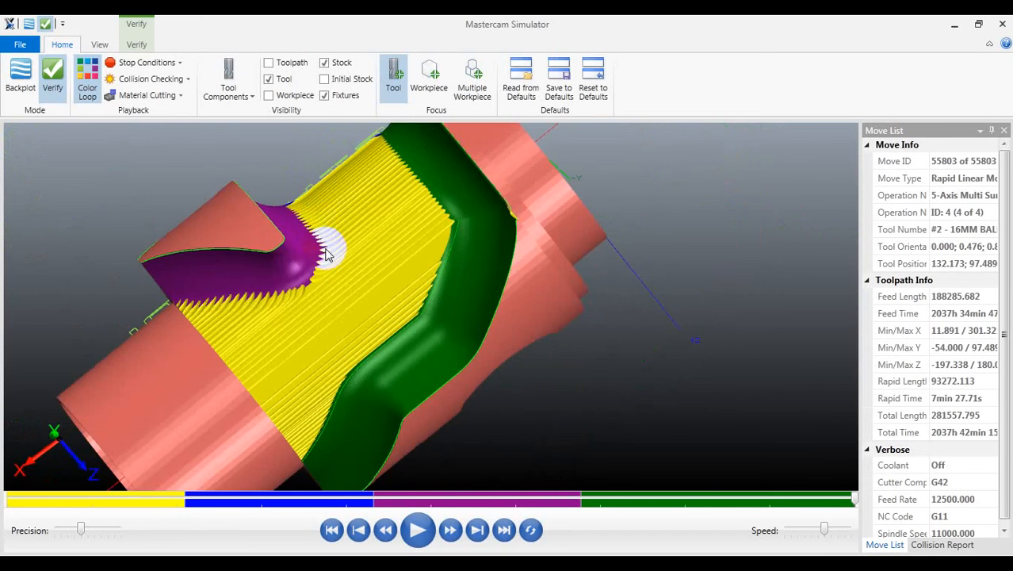
middle_drag(328, 251, 383, 304)
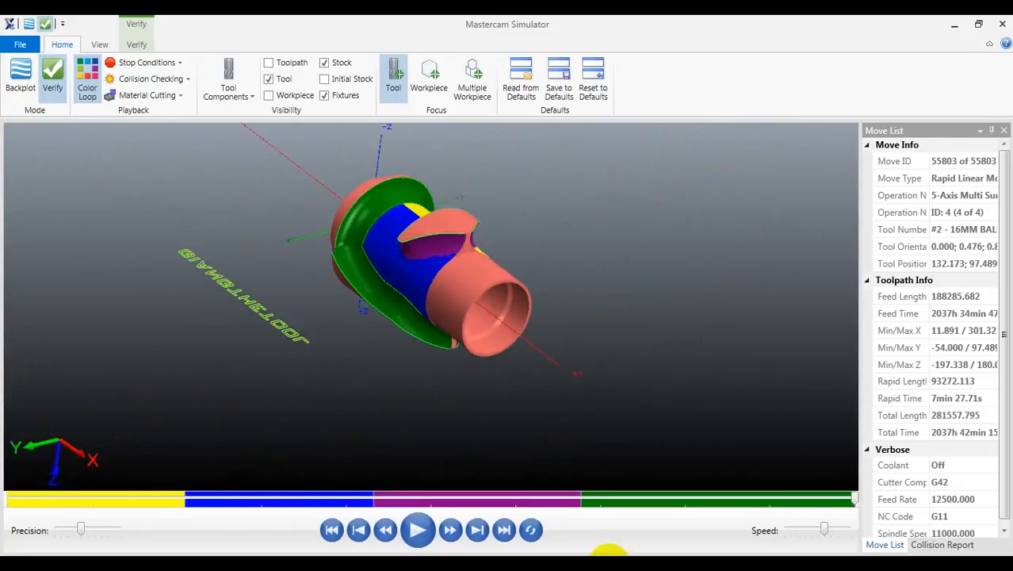